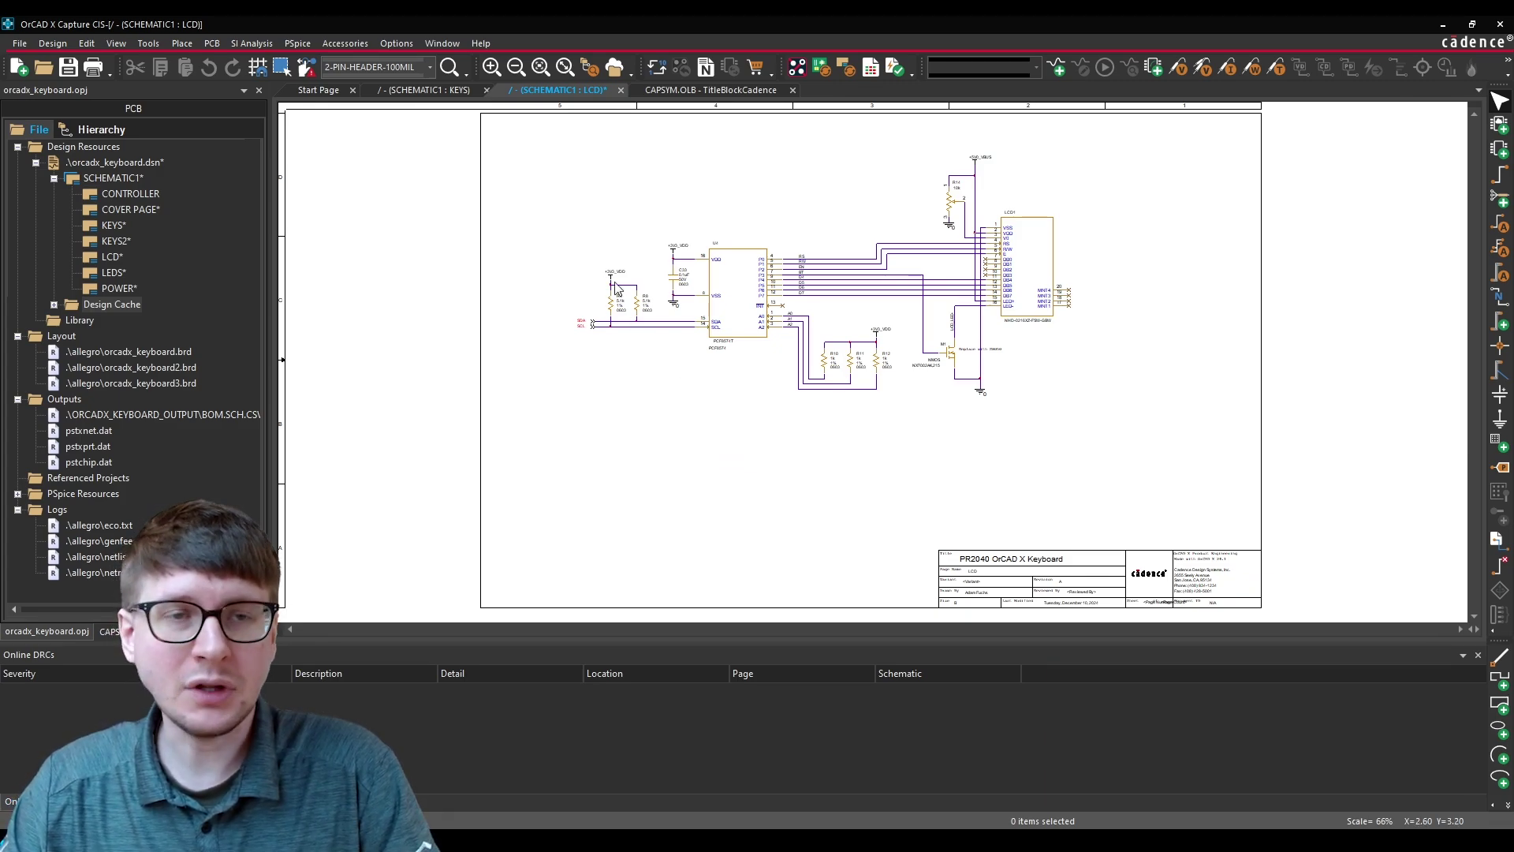
Step: Start placing a title block on the LCD page and browse the title block symbols in the CAPSYM library
{"action": "left_click", "coordinate": [190, 44]}
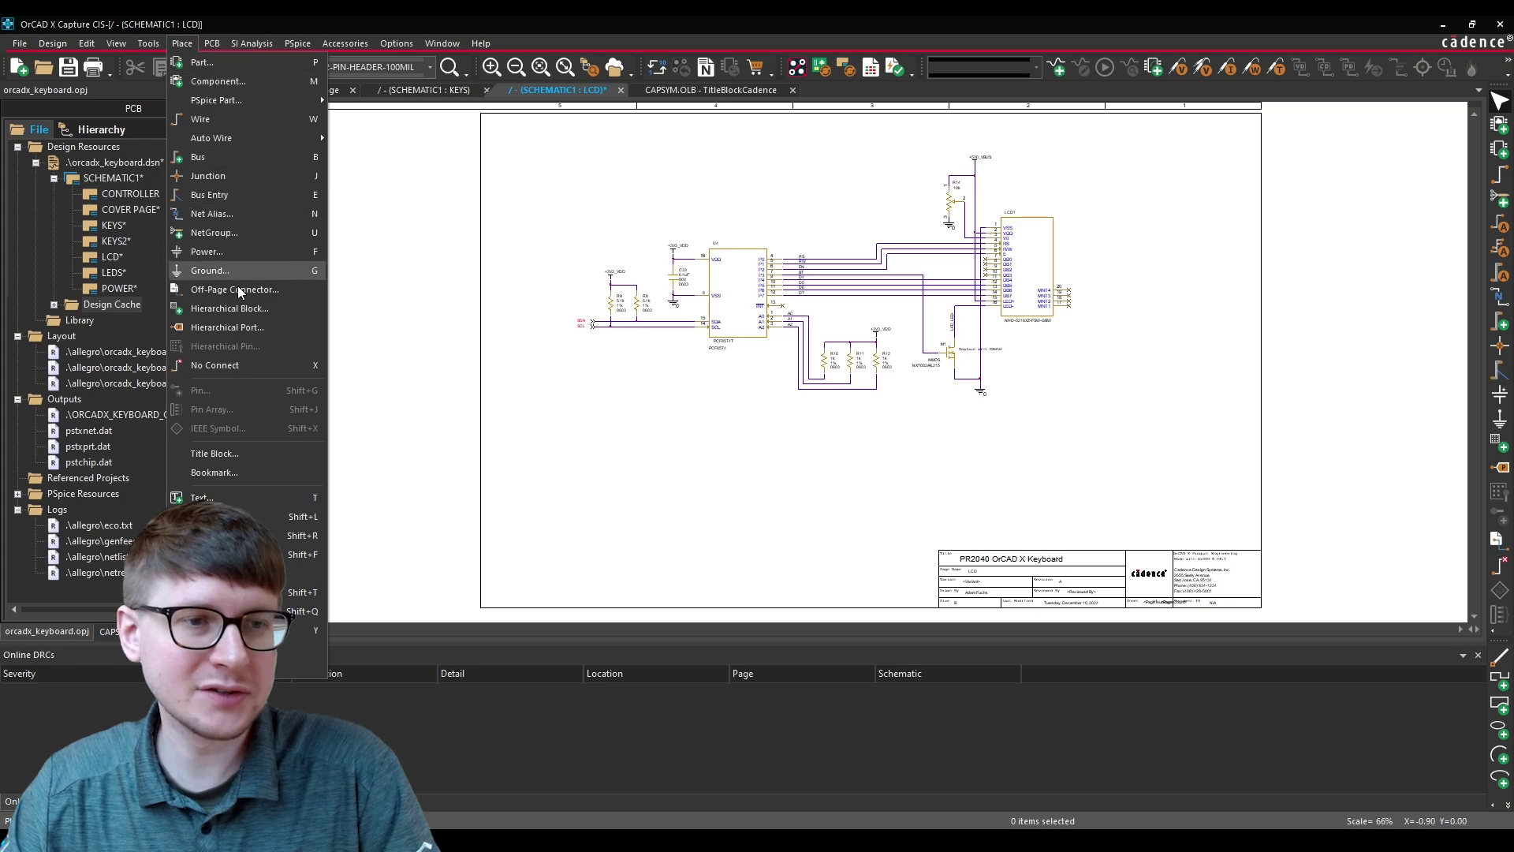
{"action": "left_click", "coordinate": [229, 448]}
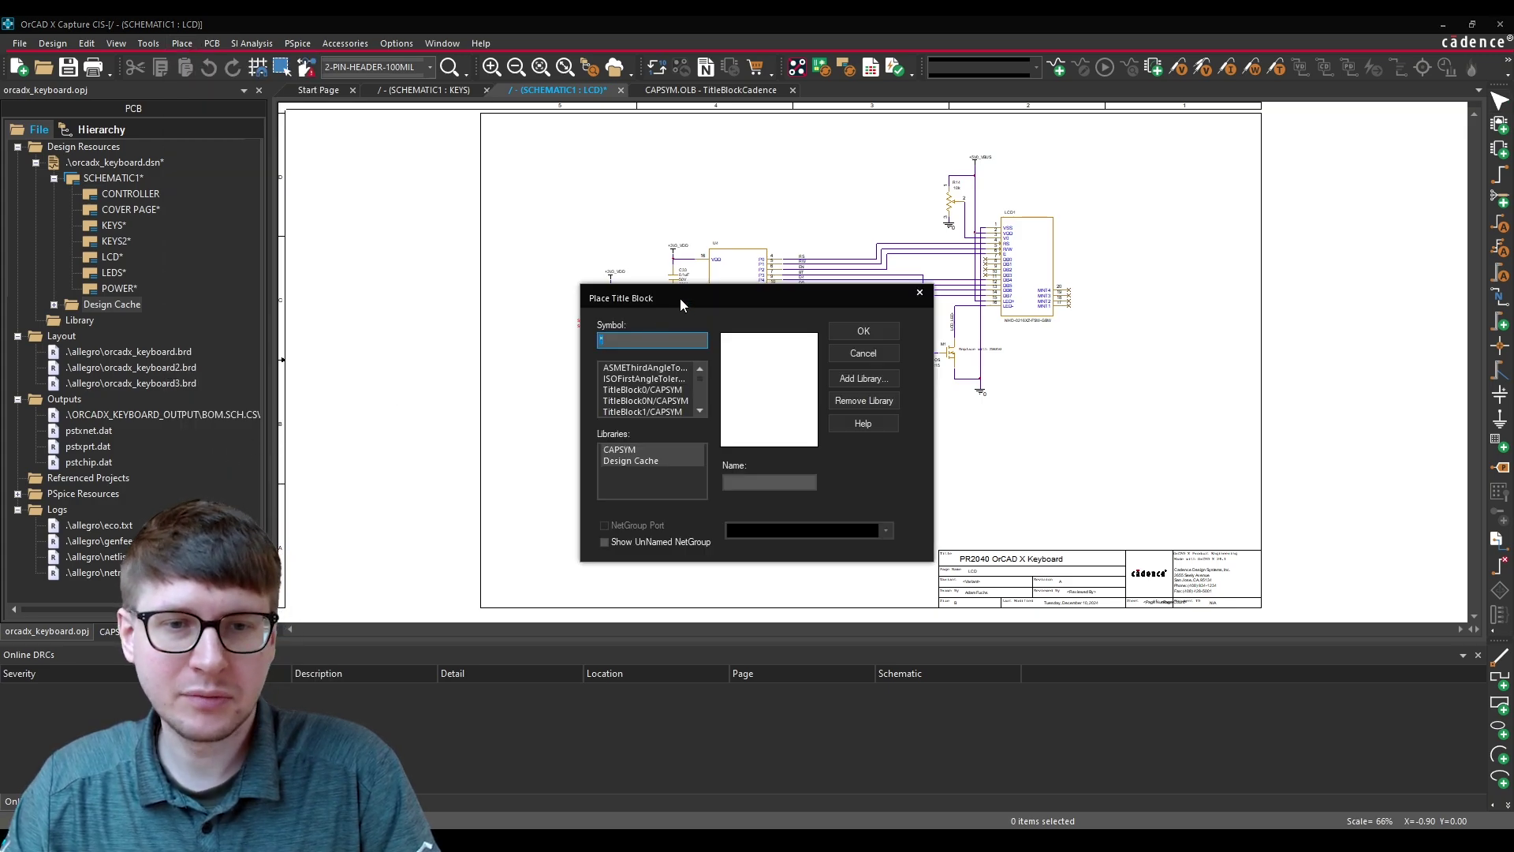
{"action": "left_click_drag", "start_coordinate": [680, 298], "coordinate": [694, 272]}
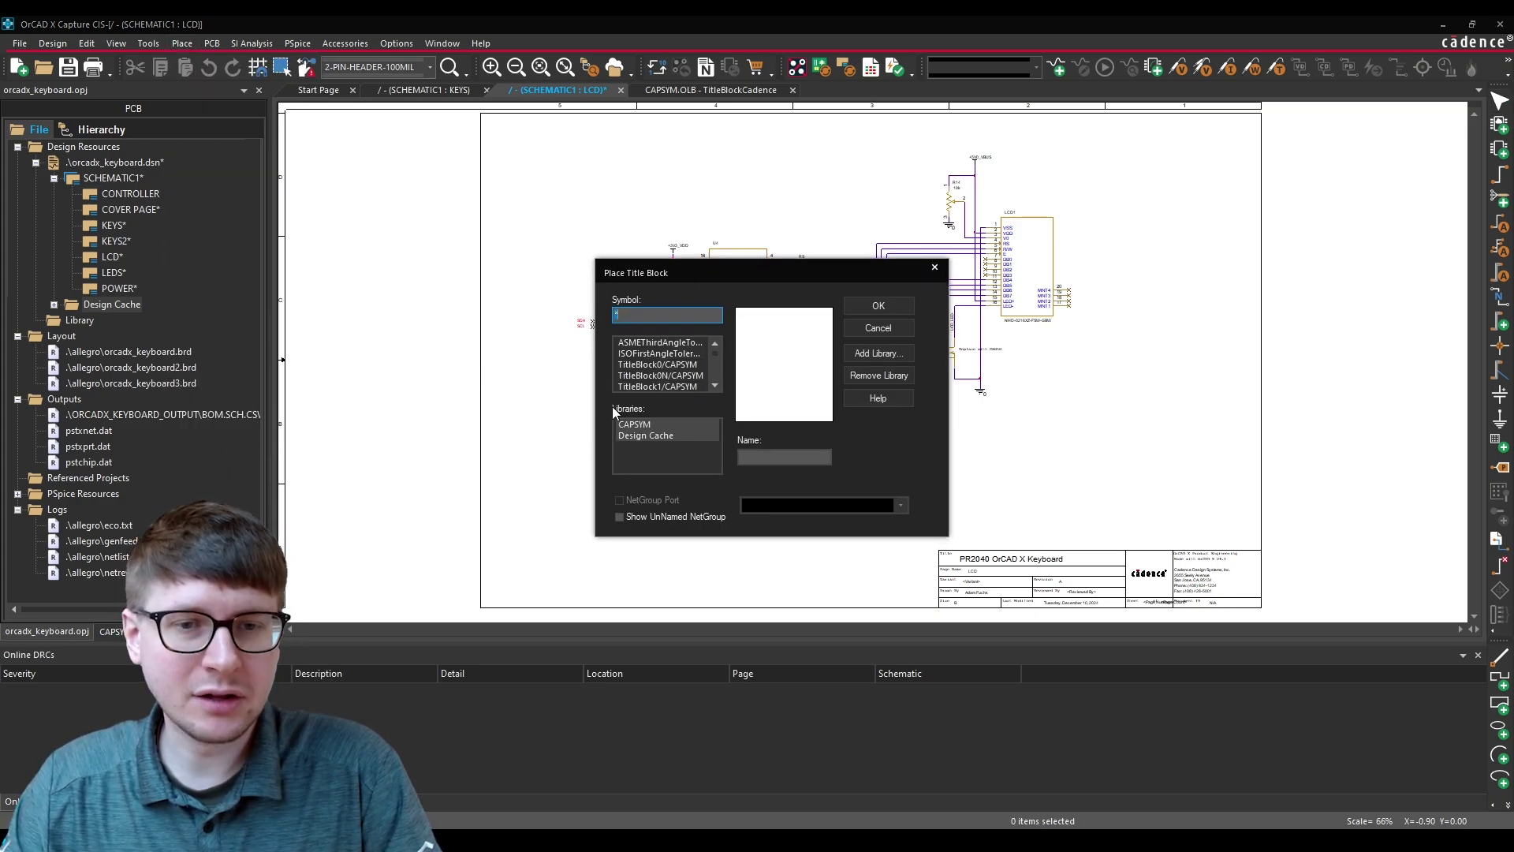
{"action": "left_click", "coordinate": [625, 427]}
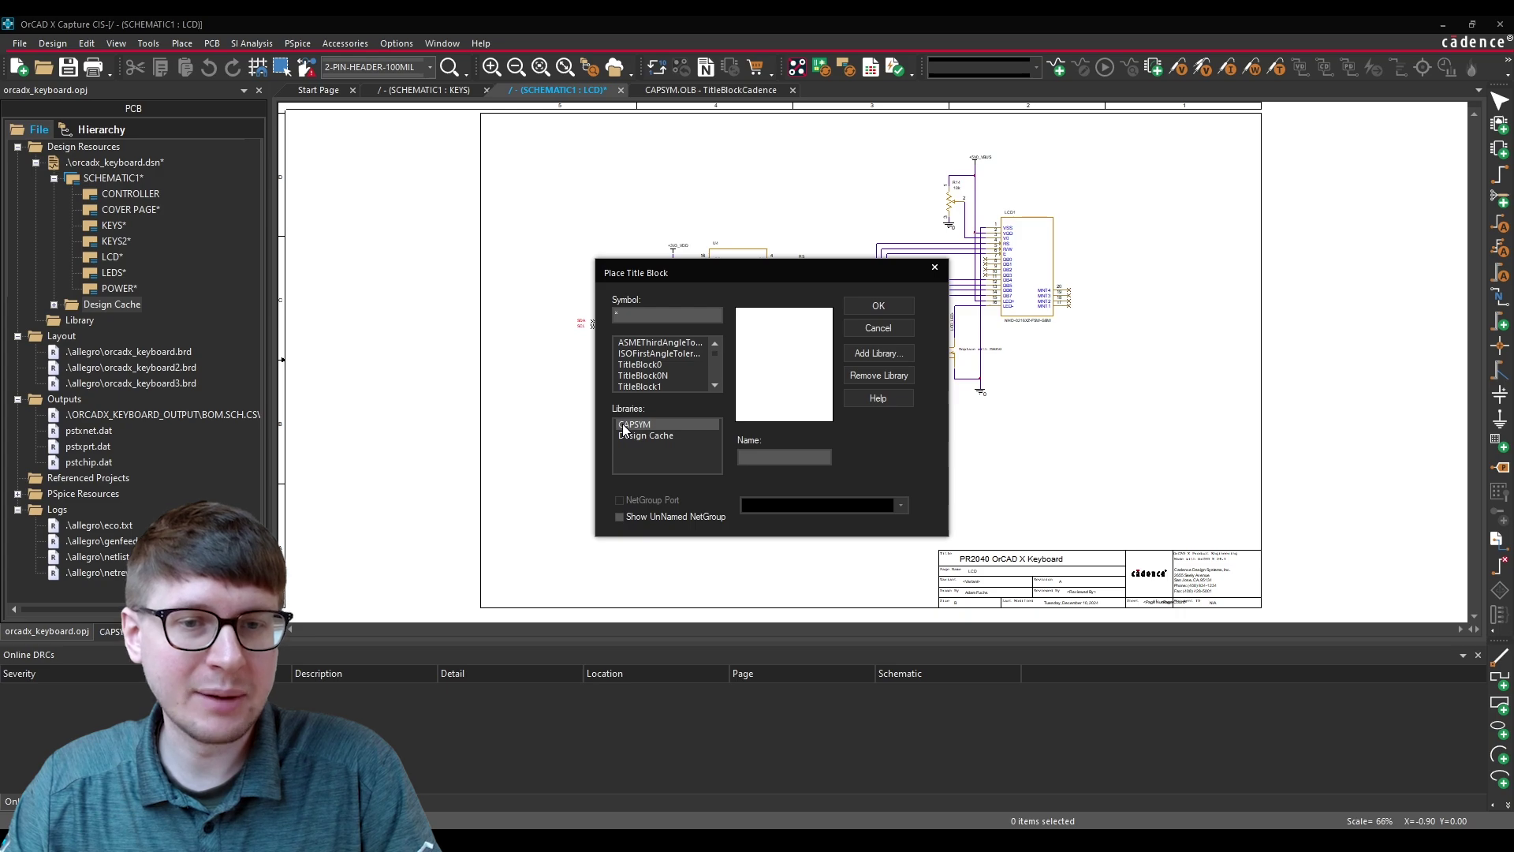
{"action": "left_click", "coordinate": [714, 386]}
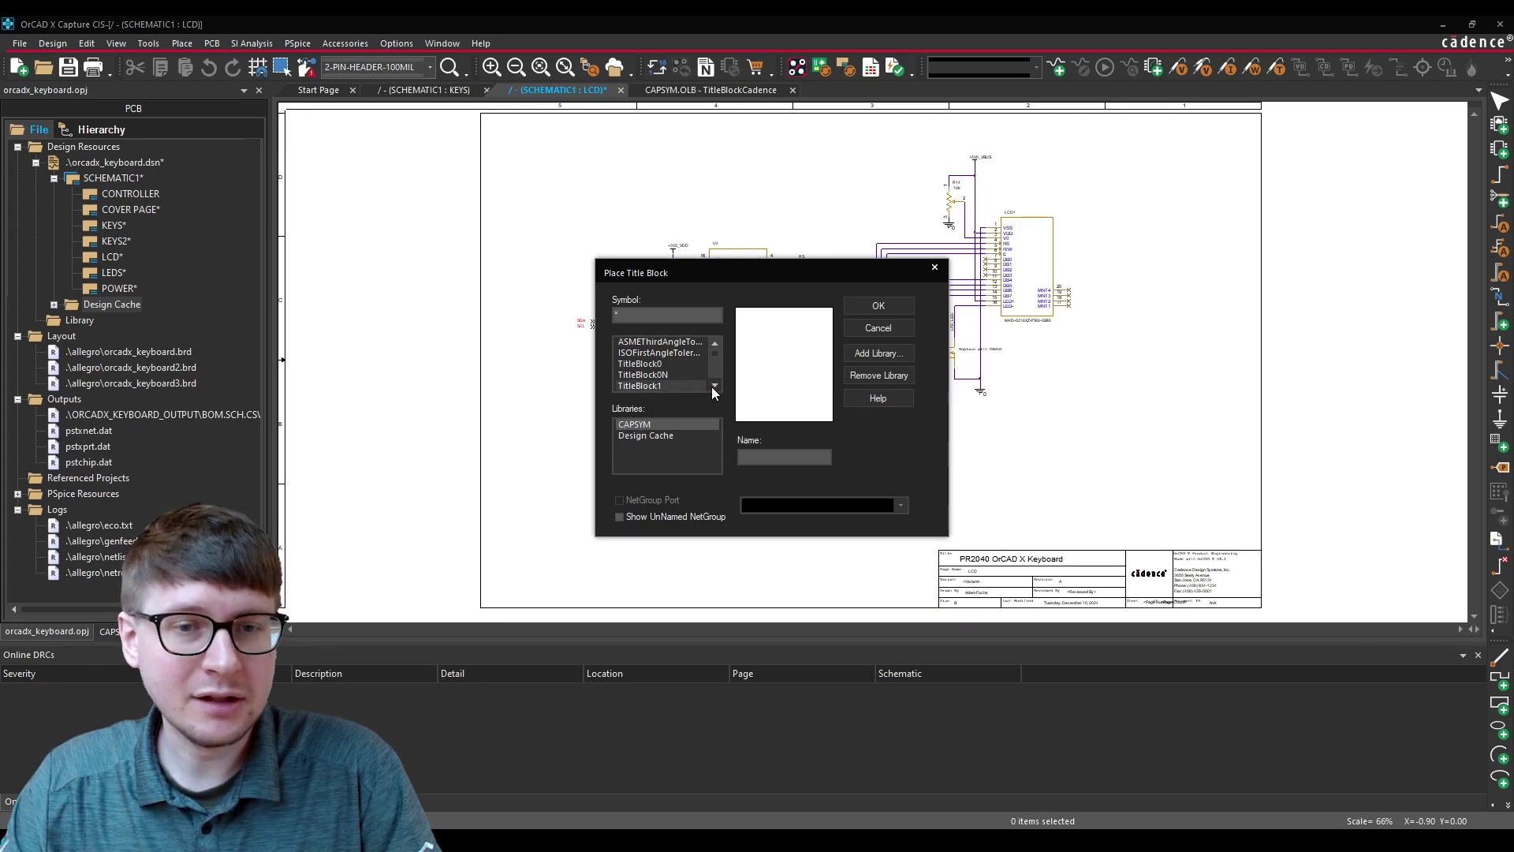
{"action": "left_click", "coordinate": [714, 386]}
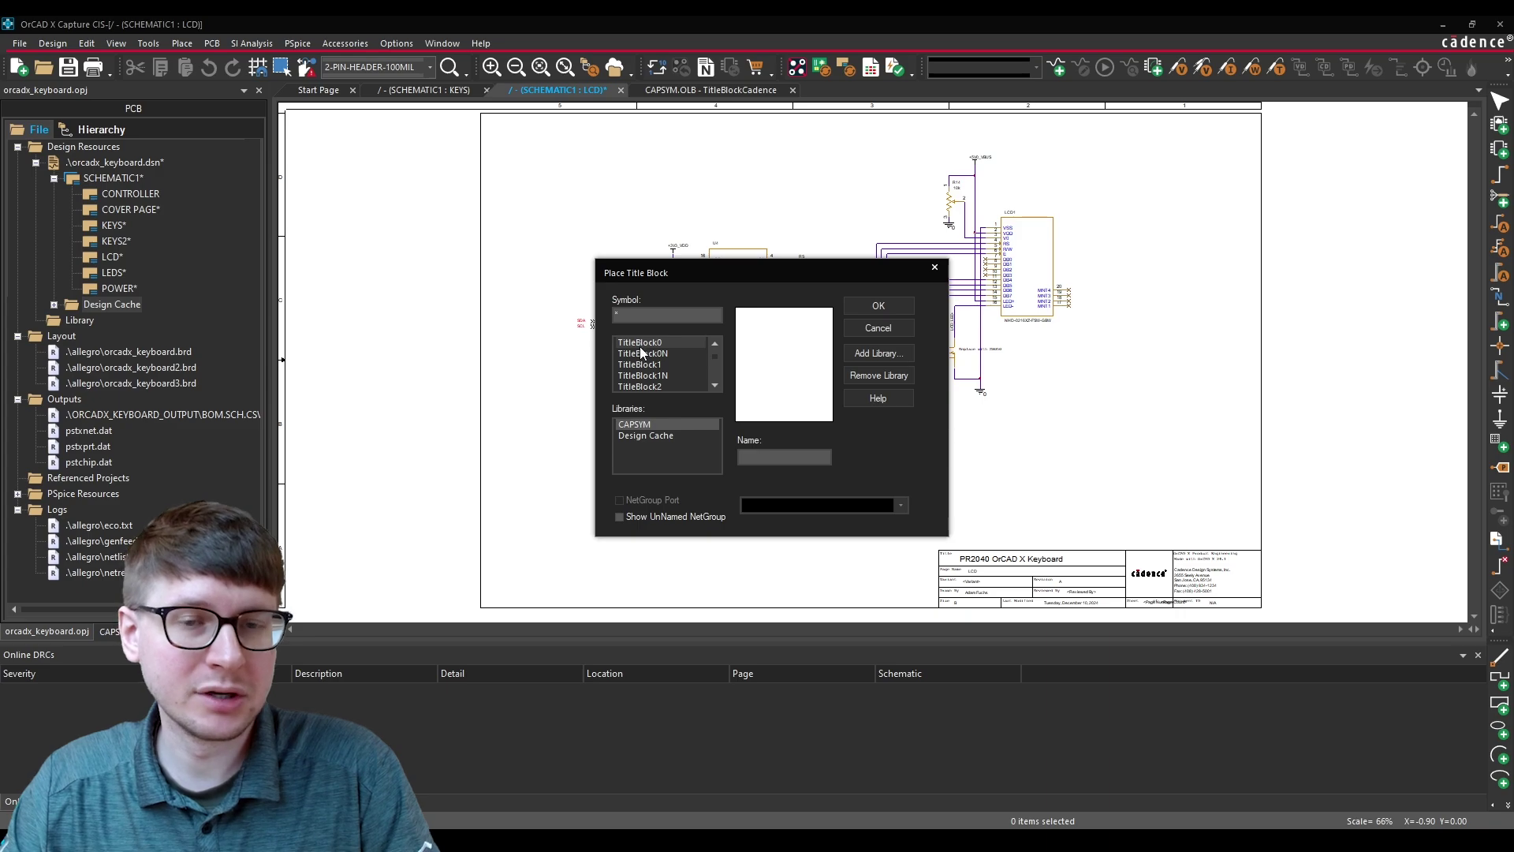
{"action": "scroll", "coordinate": [641, 363], "scroll_direction": "down", "scroll_amount": 1}
{"action": "scroll", "coordinate": [639, 368], "scroll_direction": "down", "scroll_amount": 6}
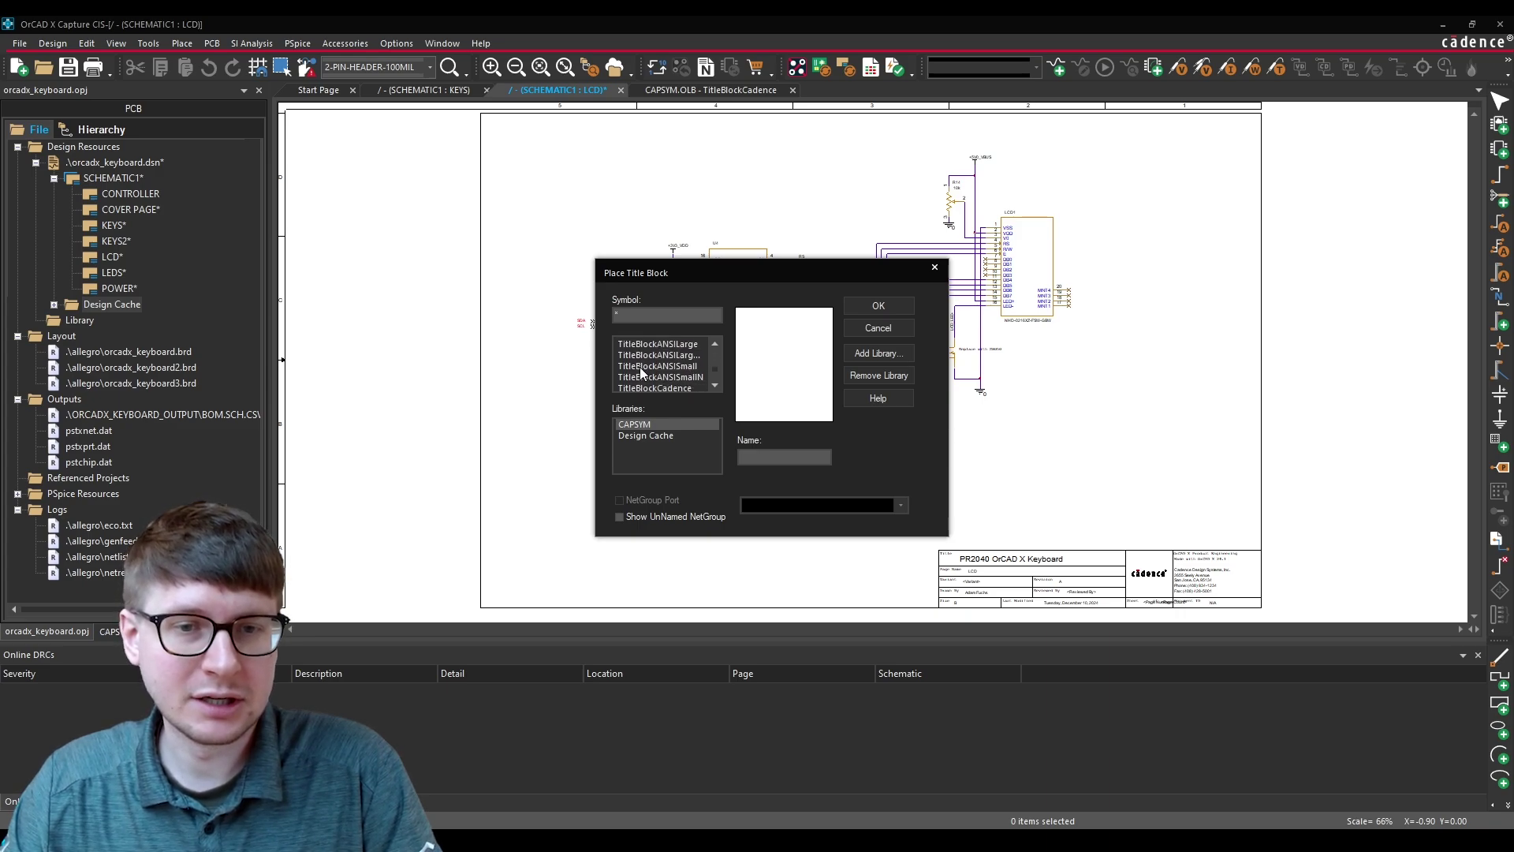
{"action": "scroll", "coordinate": [637, 365], "scroll_direction": "down", "scroll_amount": 3}
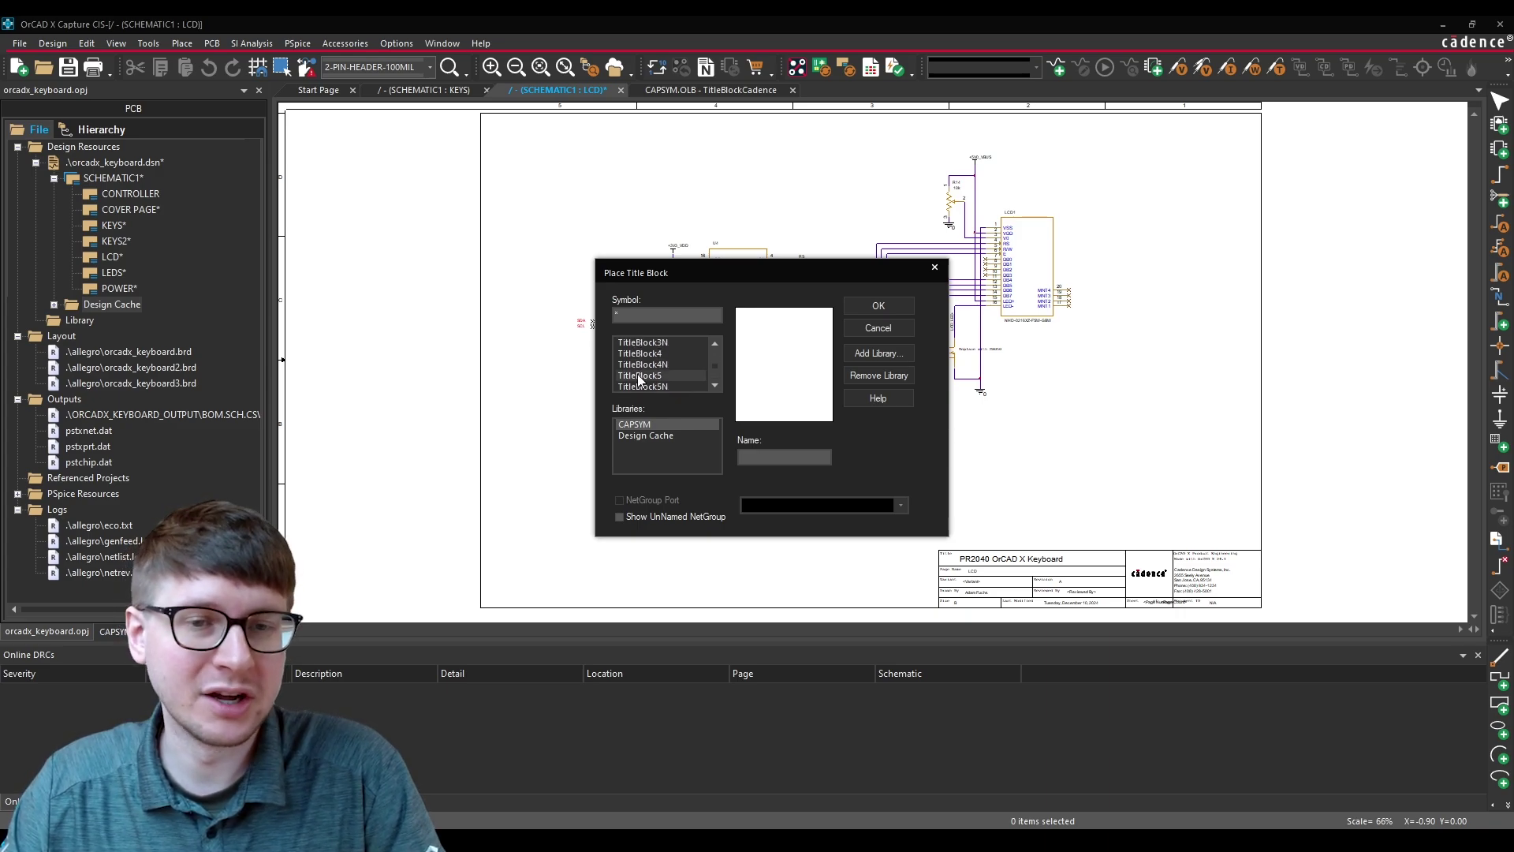
Step: Place the TitleBlock2 symbol from CAPSYM in the empty area below the LCD circuit
{"action": "left_click", "coordinate": [638, 365]}
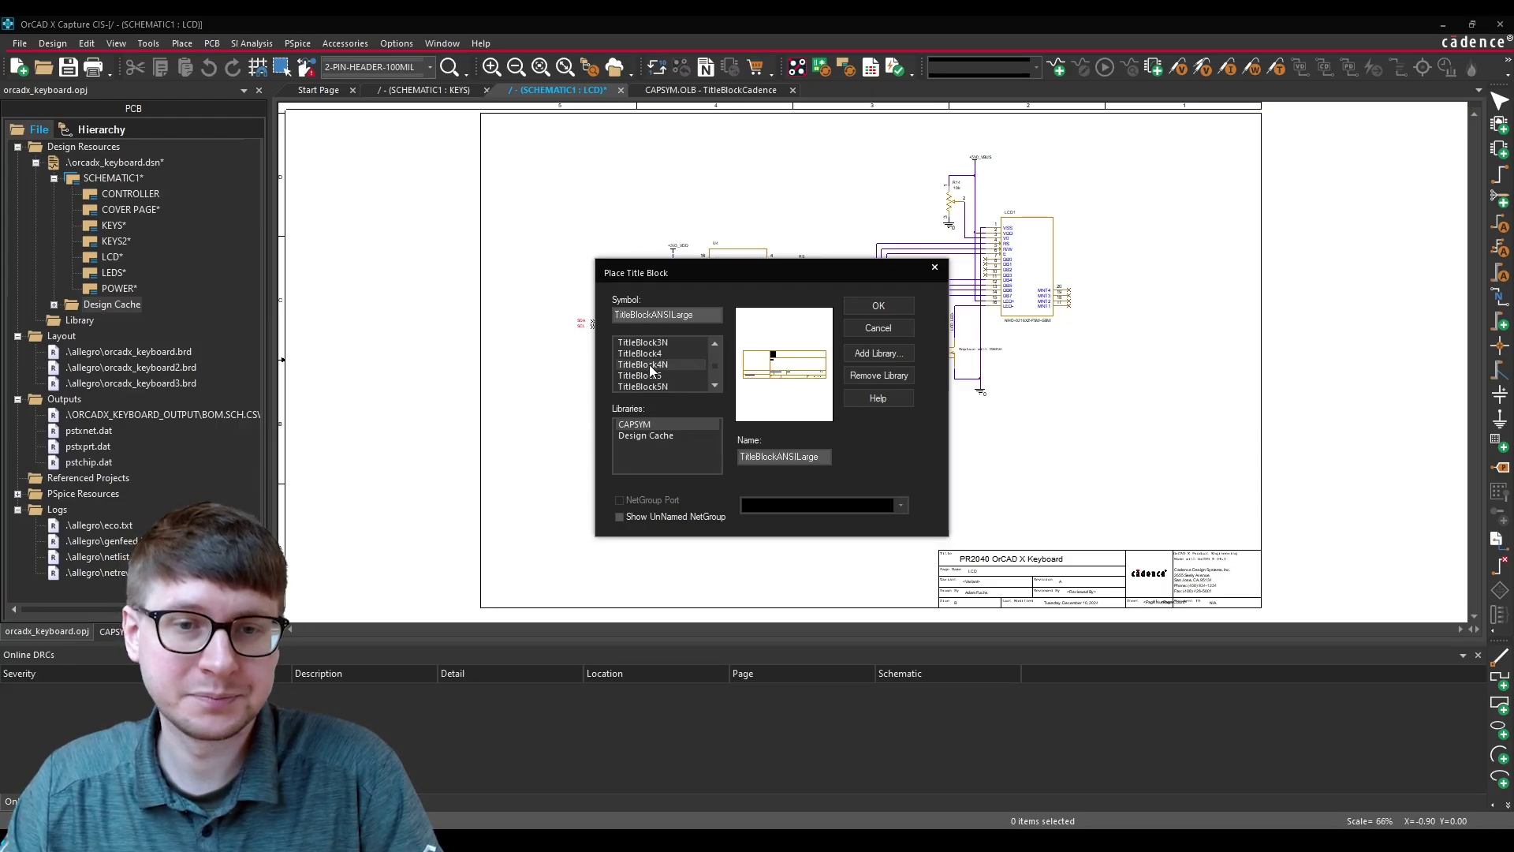
{"action": "scroll", "coordinate": [643, 361], "scroll_direction": "up", "scroll_amount": 2}
{"action": "left_click", "coordinate": [635, 345]}
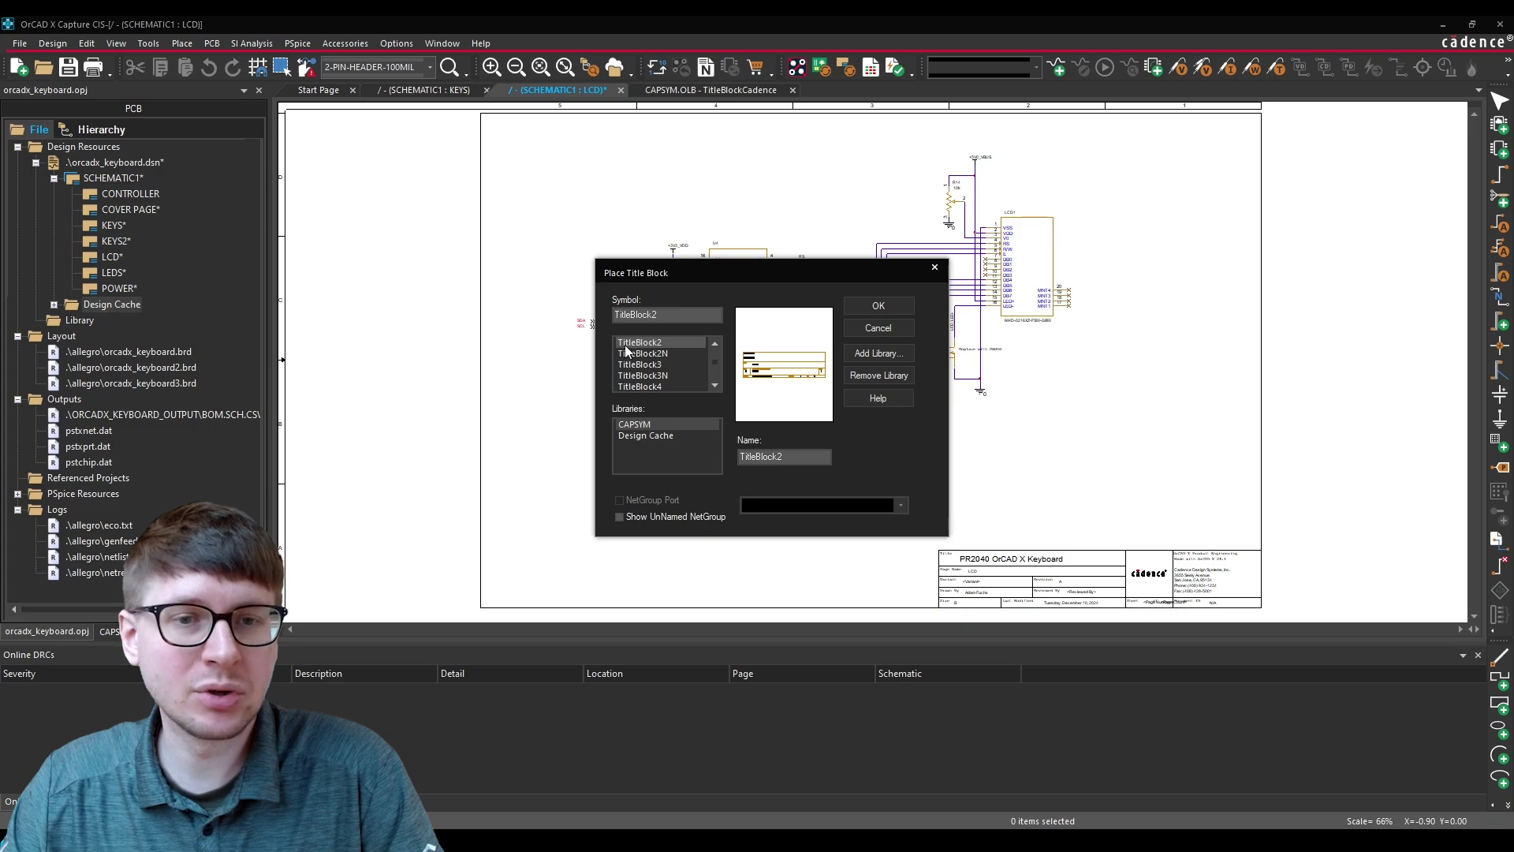
{"action": "left_click", "coordinate": [871, 305]}
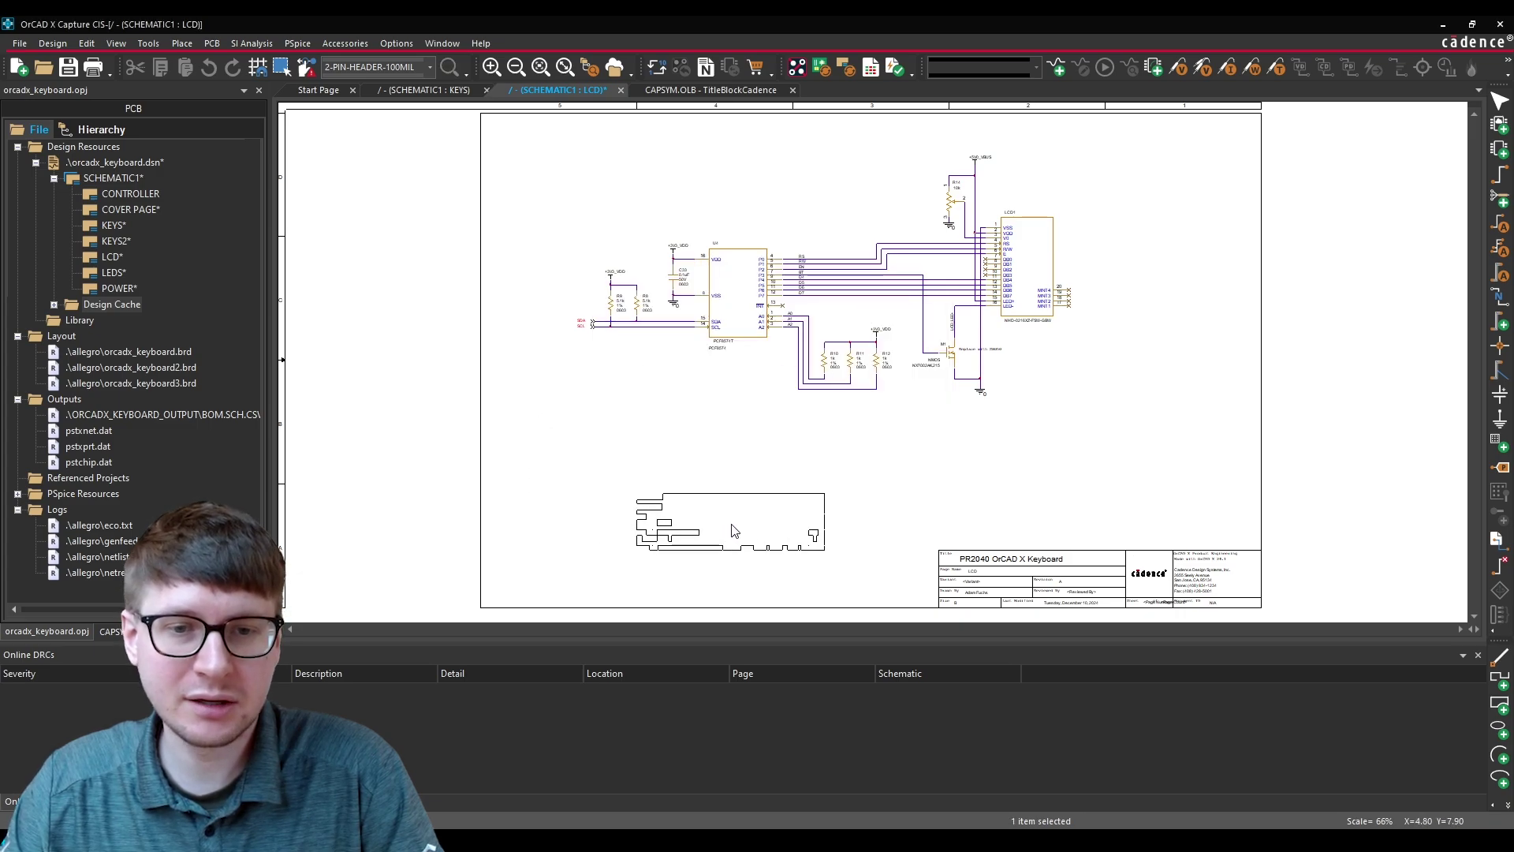
{"action": "key", "text": "Escape"}
{"action": "key", "text": "i"}
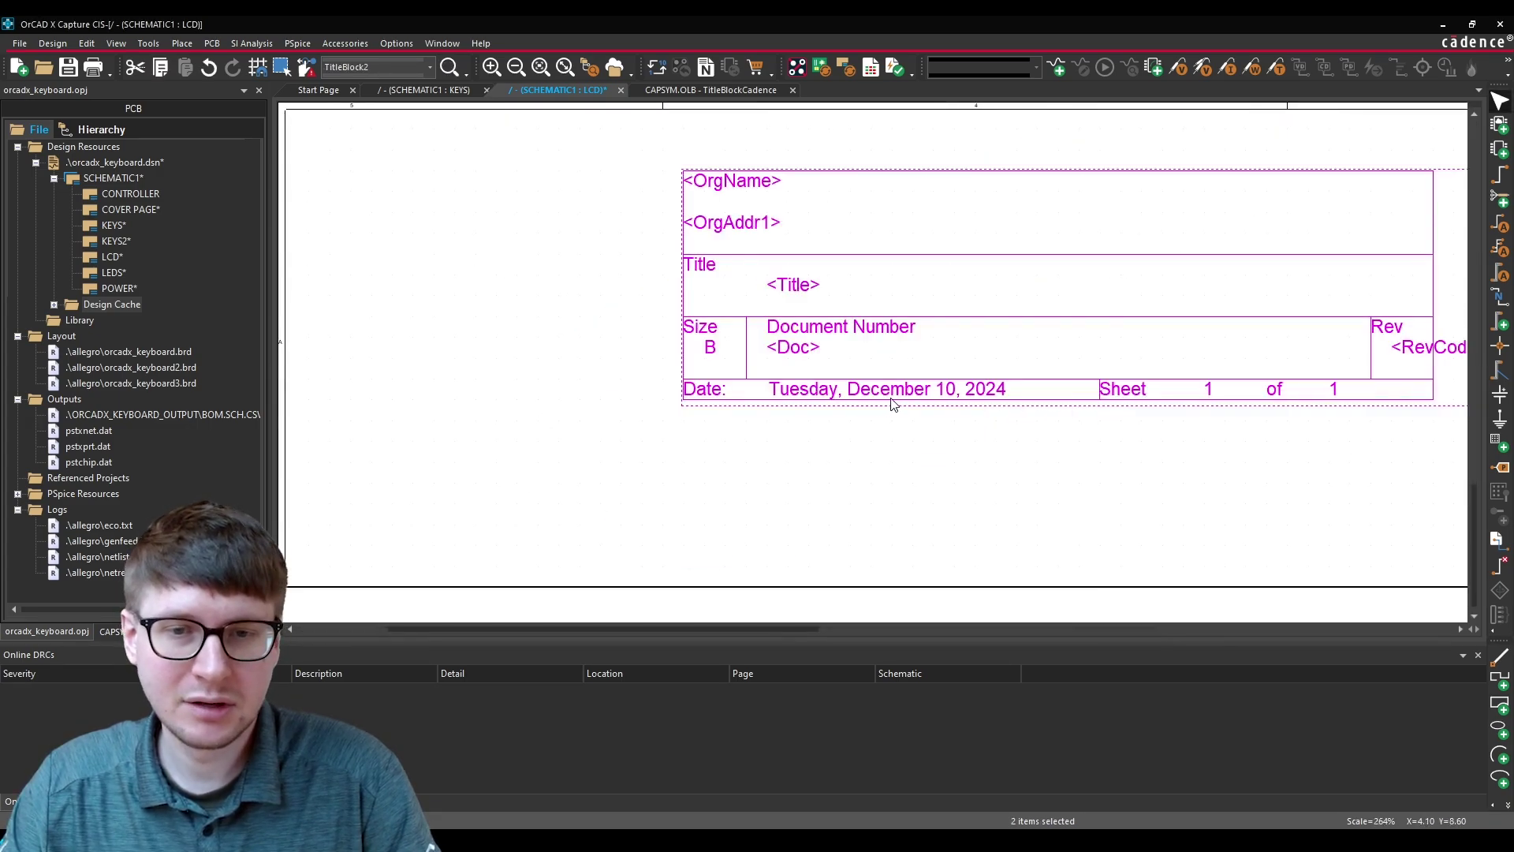
{"action": "left_click", "coordinate": [858, 556]}
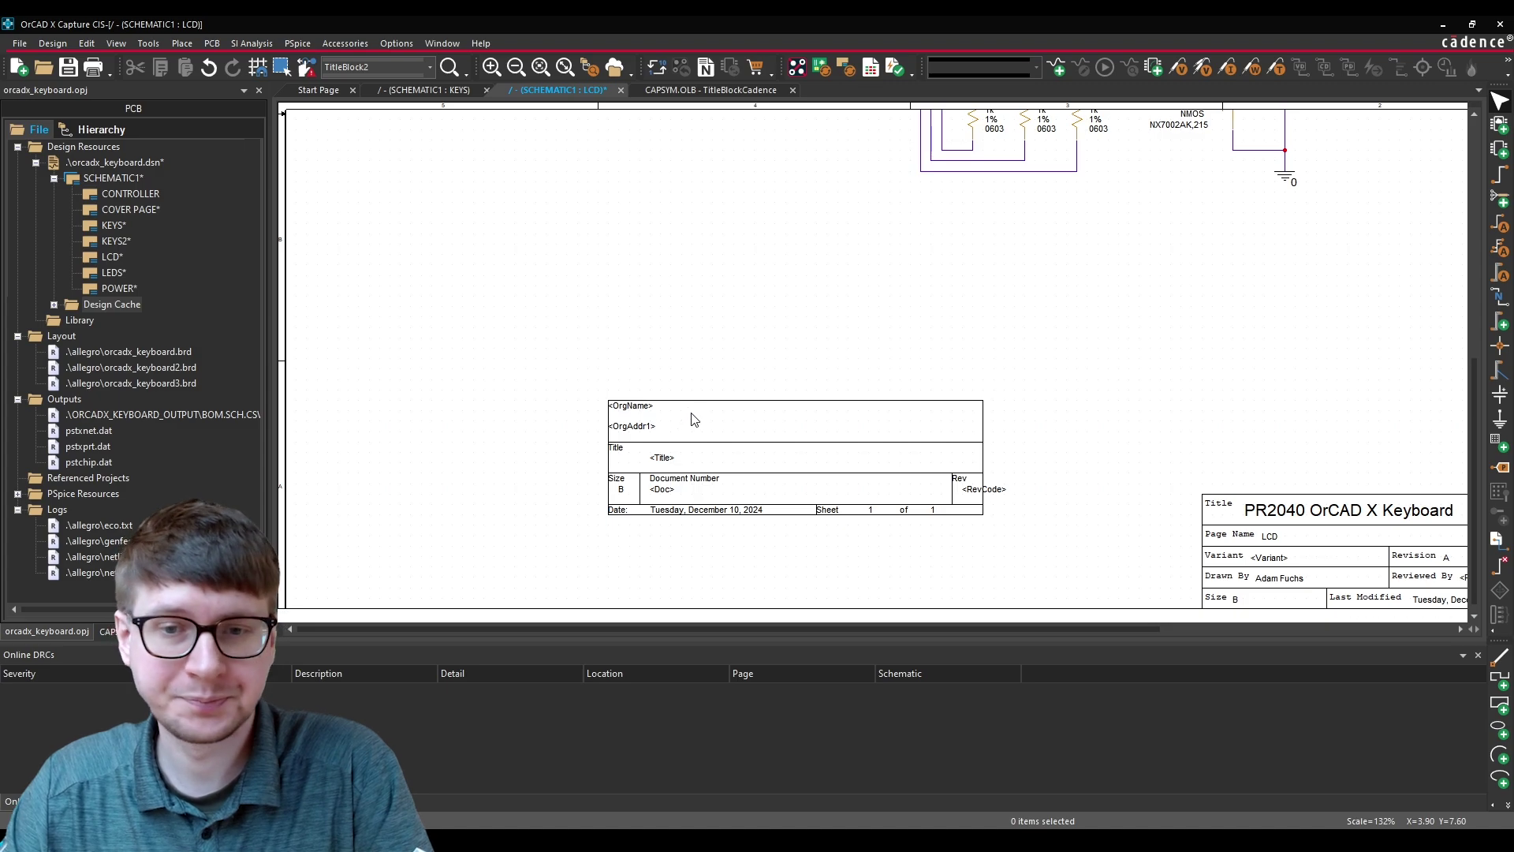
{"action": "left_click_drag", "start_coordinate": [569, 359], "coordinate": [1037, 567]}
{"action": "left_click", "coordinate": [1054, 438]}
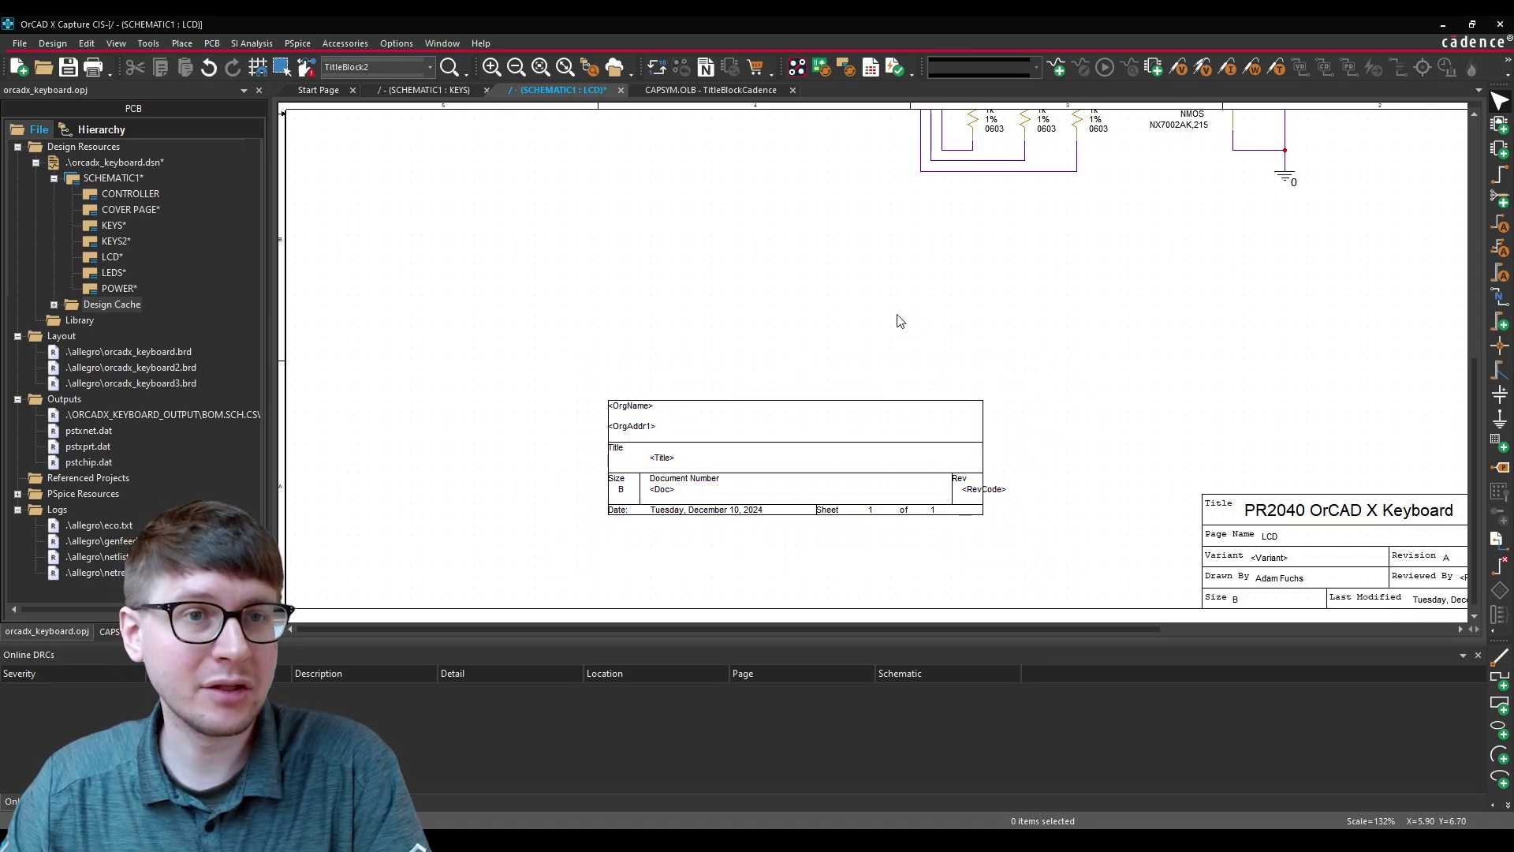
Step: Start adding a library for title block placement and browse the installed library folder for capsym.olb
{"action": "left_click", "coordinate": [182, 44]}
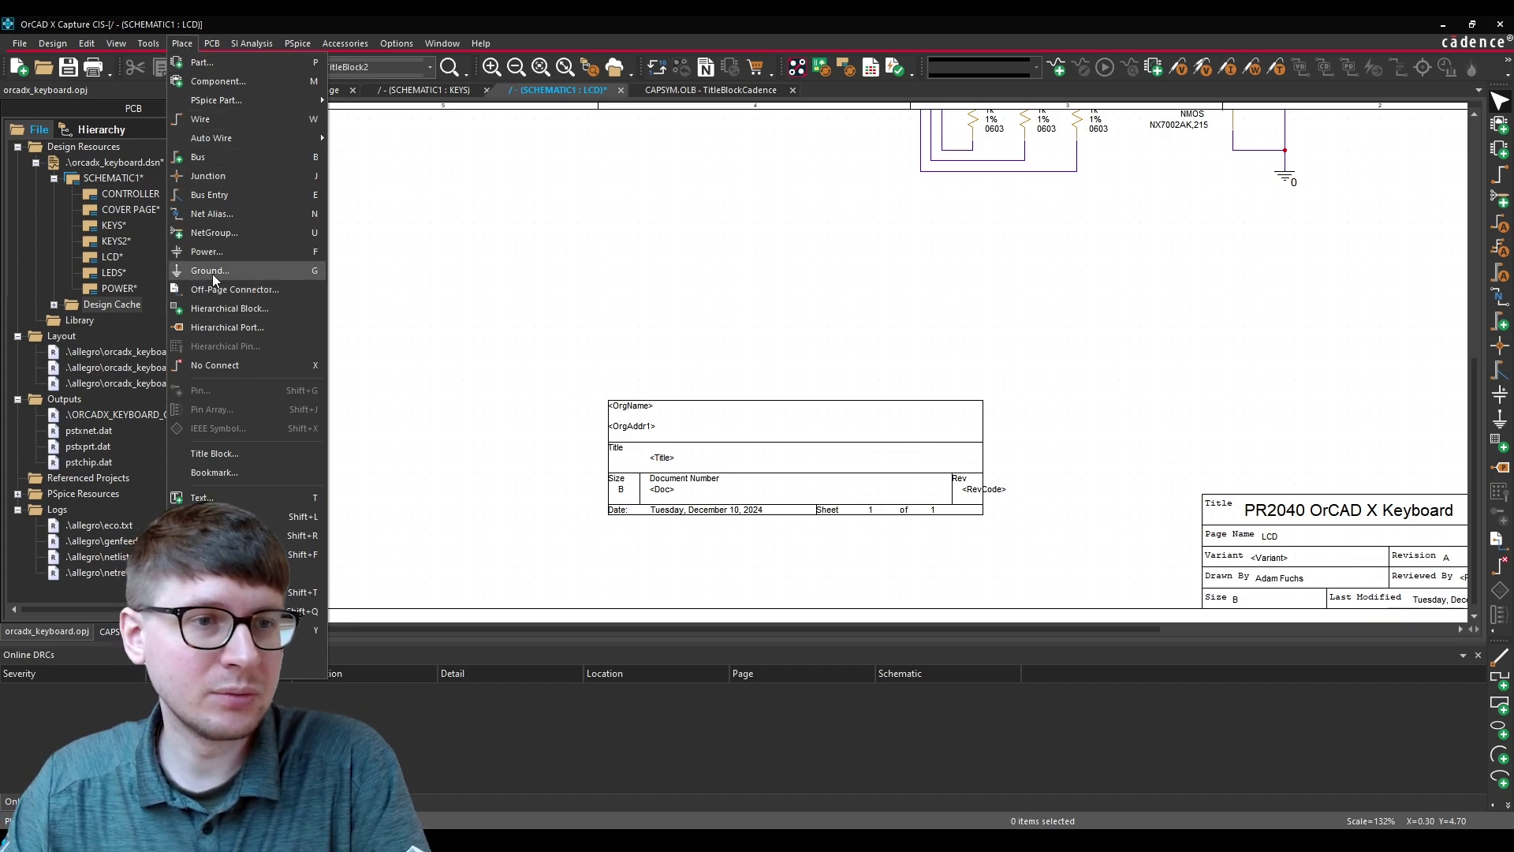
{"action": "left_click", "coordinate": [210, 453]}
{"action": "left_click_drag", "start_coordinate": [711, 295], "coordinate": [718, 277]}
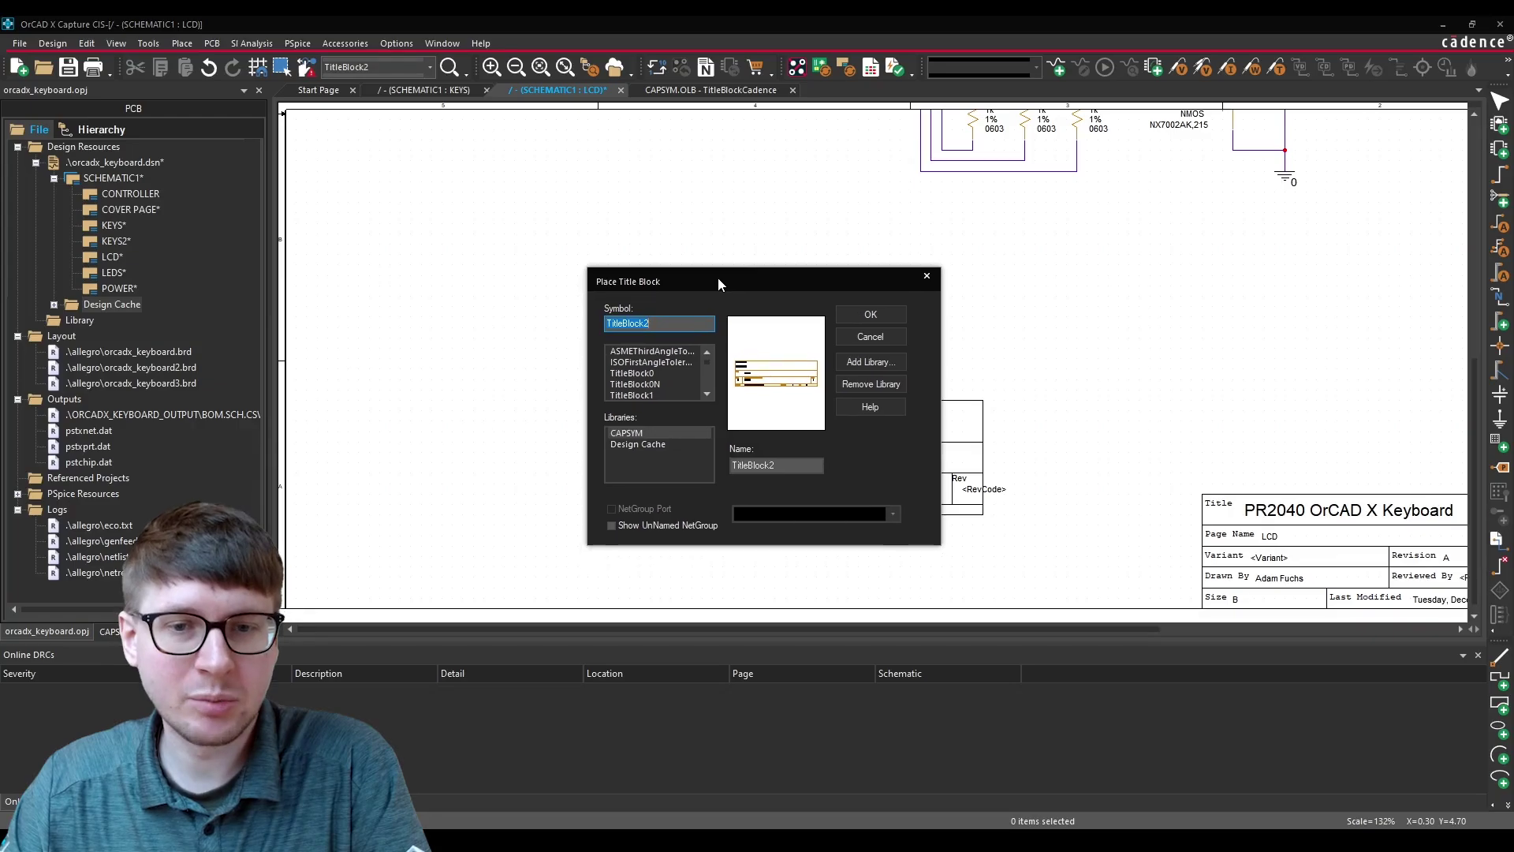
{"action": "left_click", "coordinate": [621, 433]}
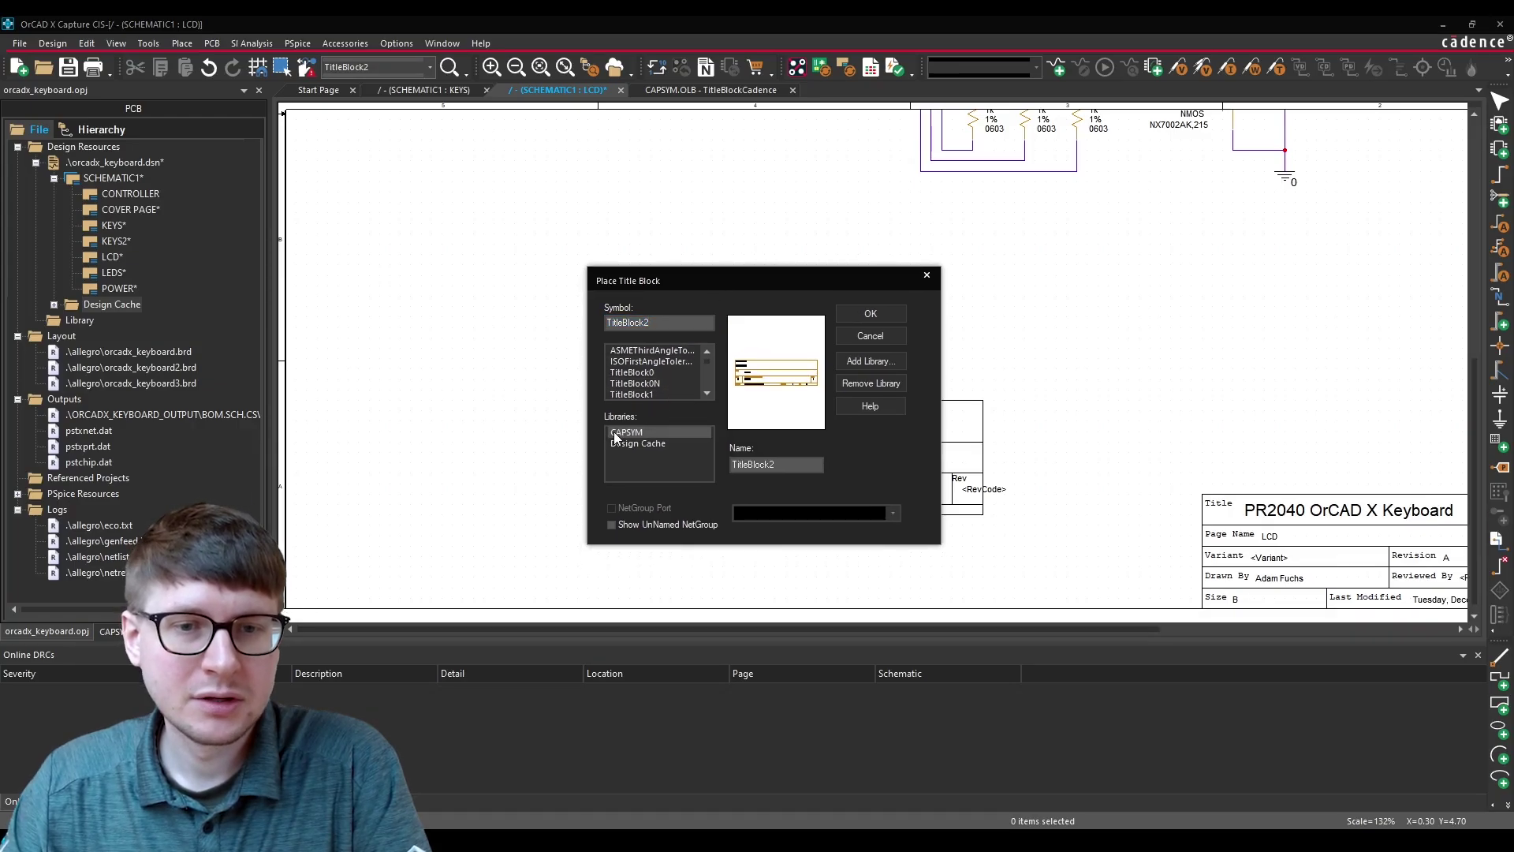
{"action": "left_click", "coordinate": [863, 362]}
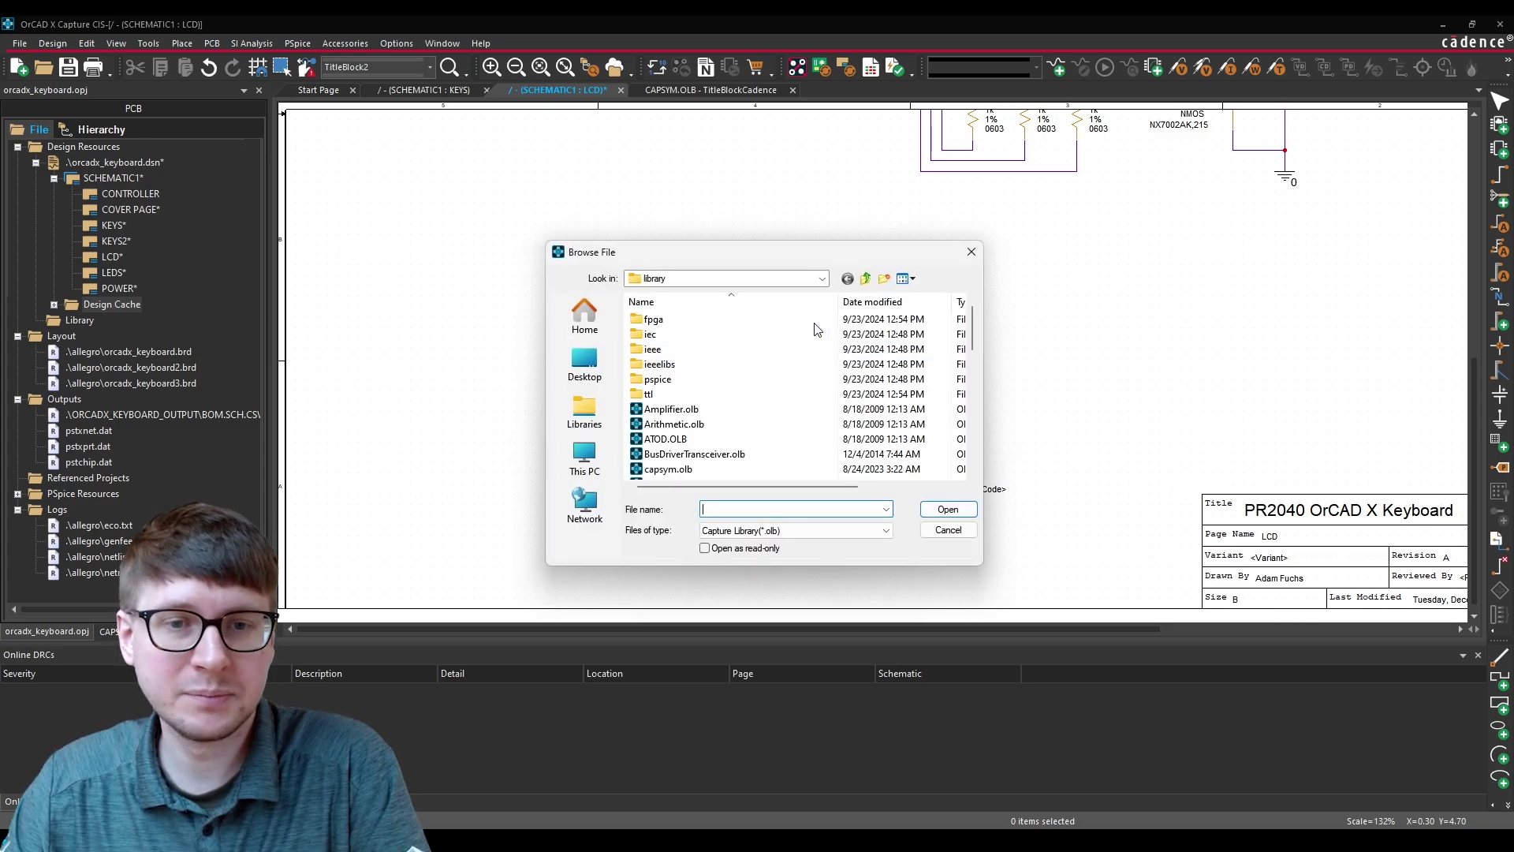
{"action": "left_click_drag", "start_coordinate": [783, 253], "coordinate": [785, 241]}
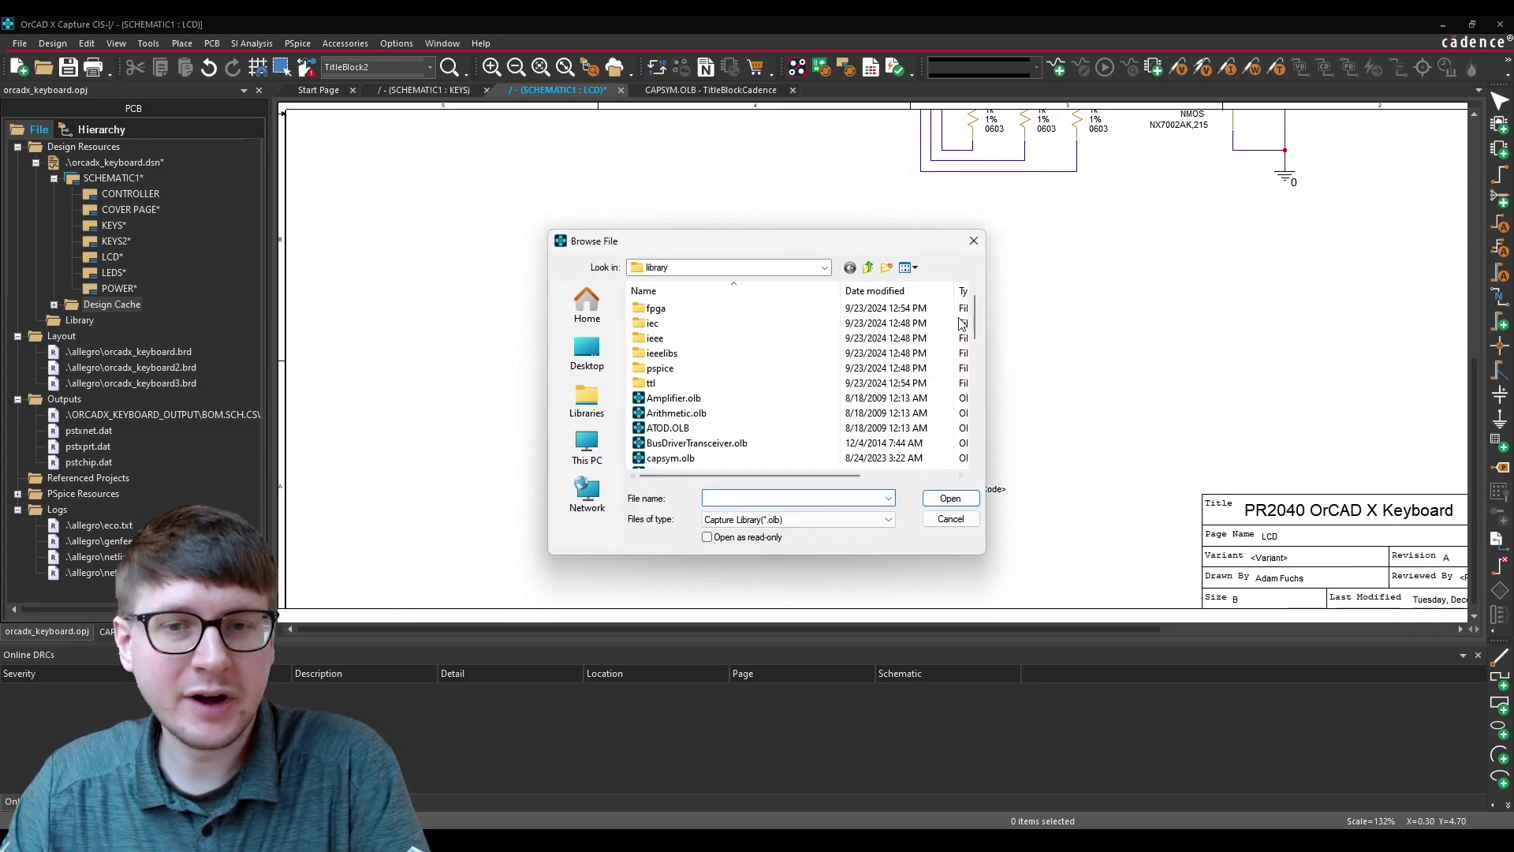
{"action": "scroll", "coordinate": [773, 364], "scroll_direction": "down", "scroll_amount": 1}
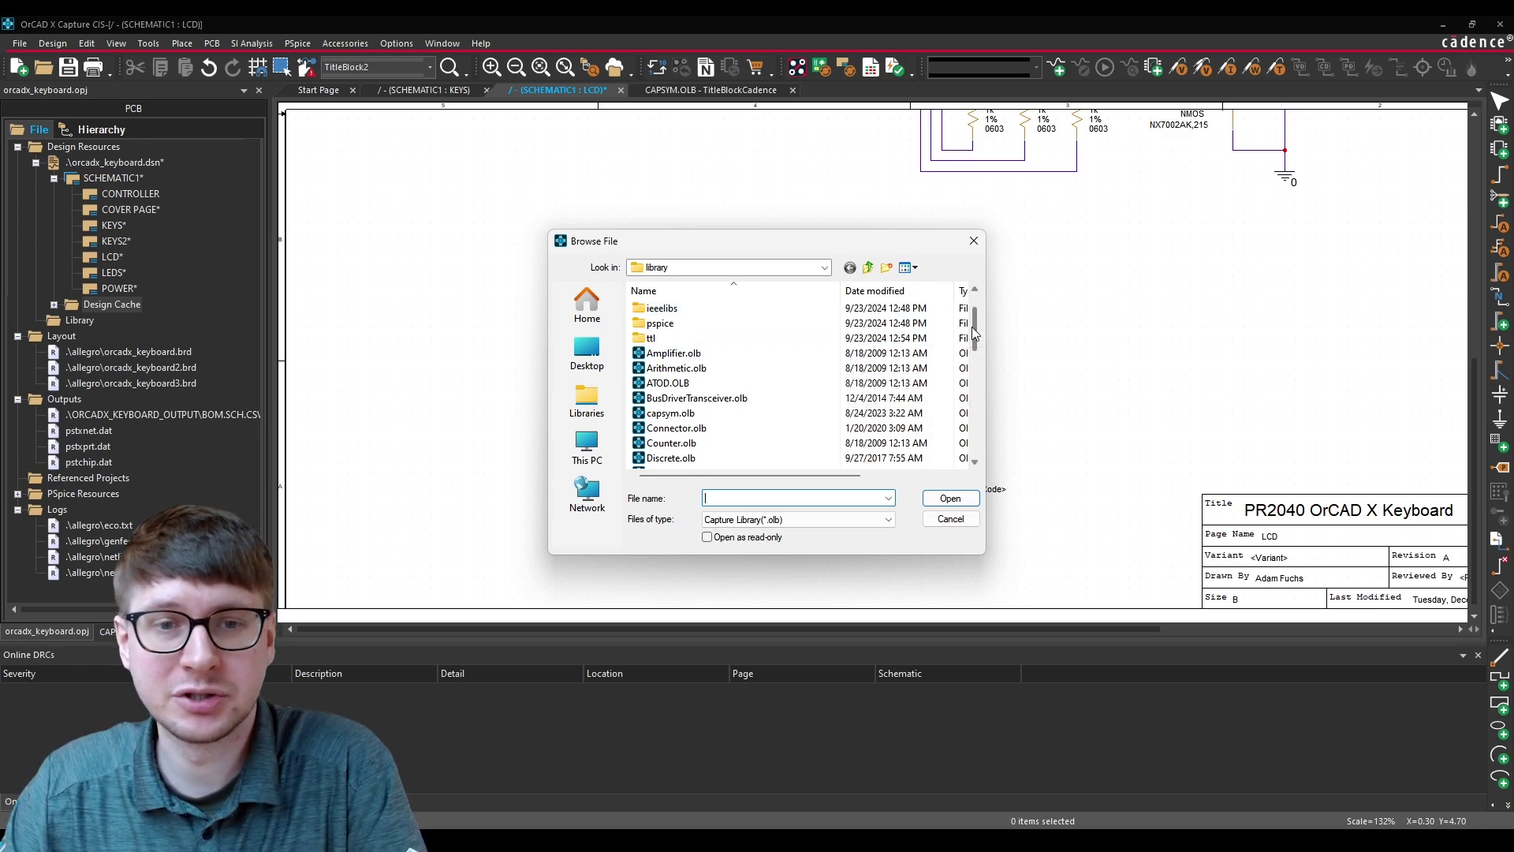
{"action": "scroll", "coordinate": [975, 333], "scroll_direction": "down", "scroll_amount": 1}
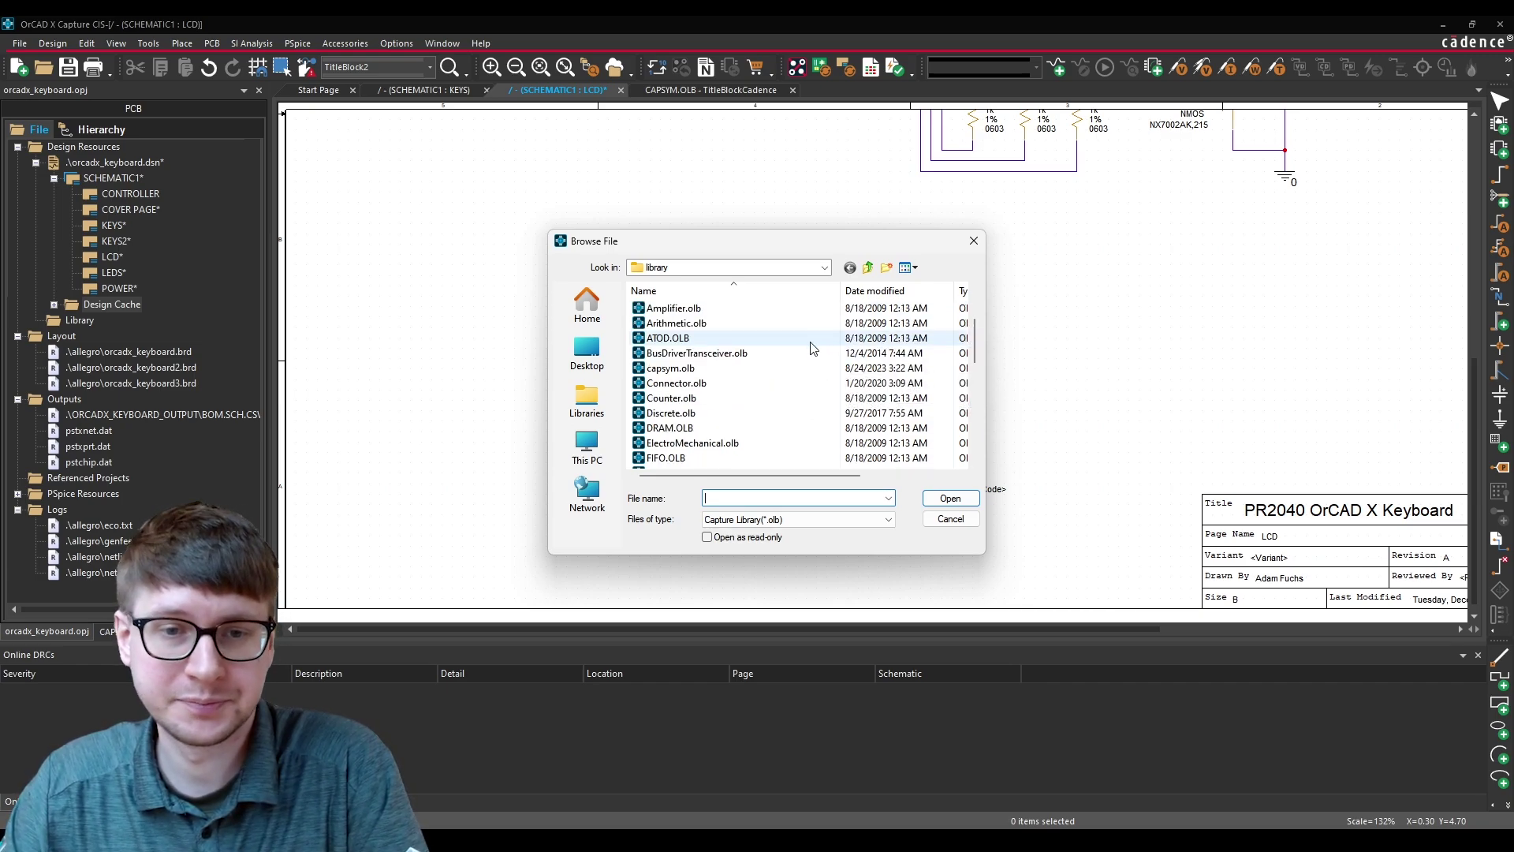
Step: Copy the file path of capsym.olb and leave title block placement without placing another symbol
{"action": "left_click", "coordinate": [728, 370]}
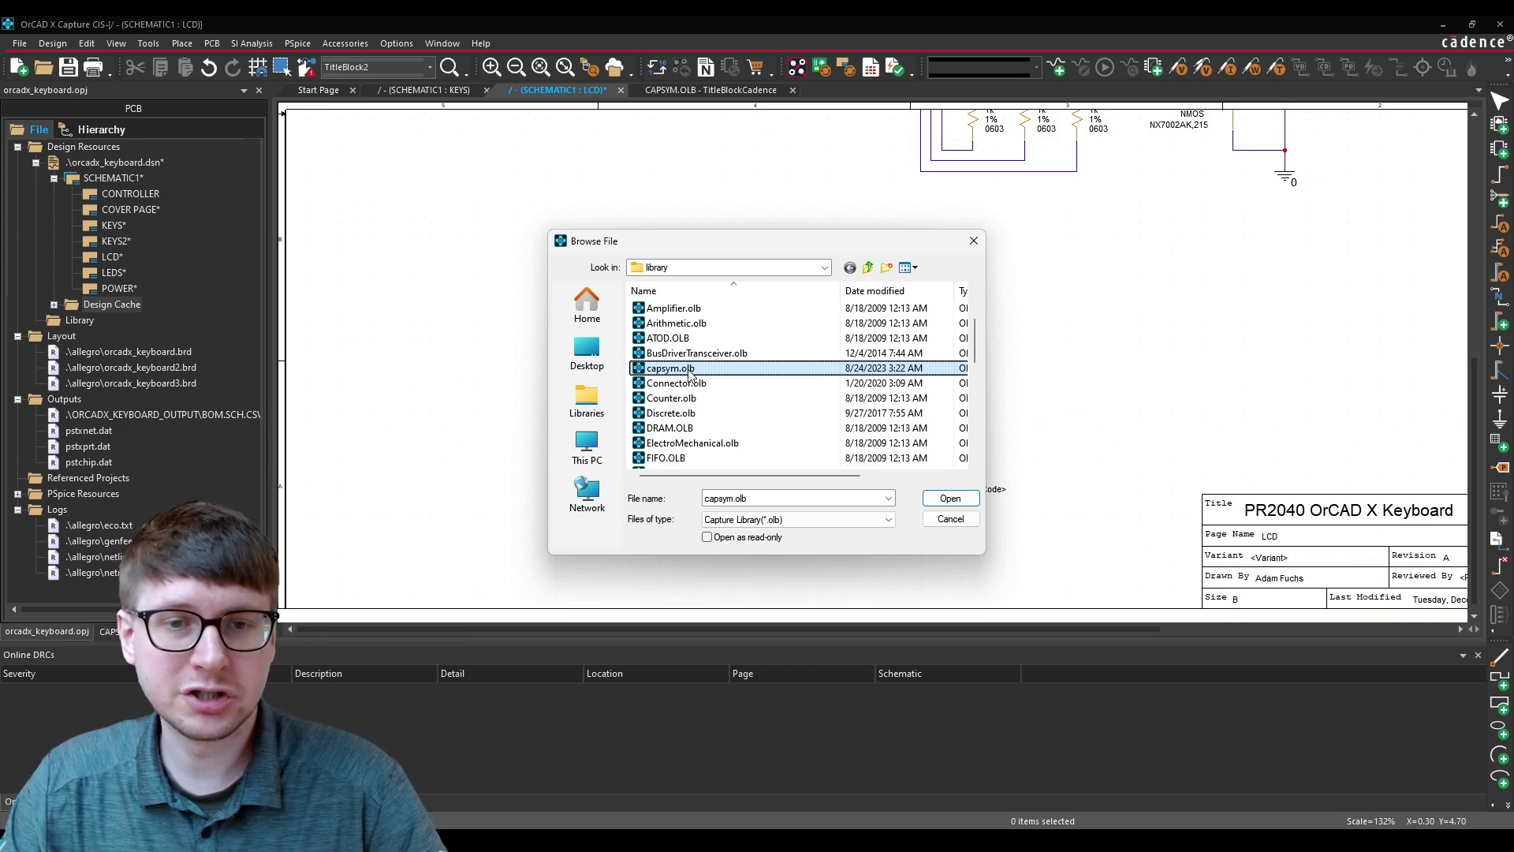
{"action": "right_click", "coordinate": [689, 373]}
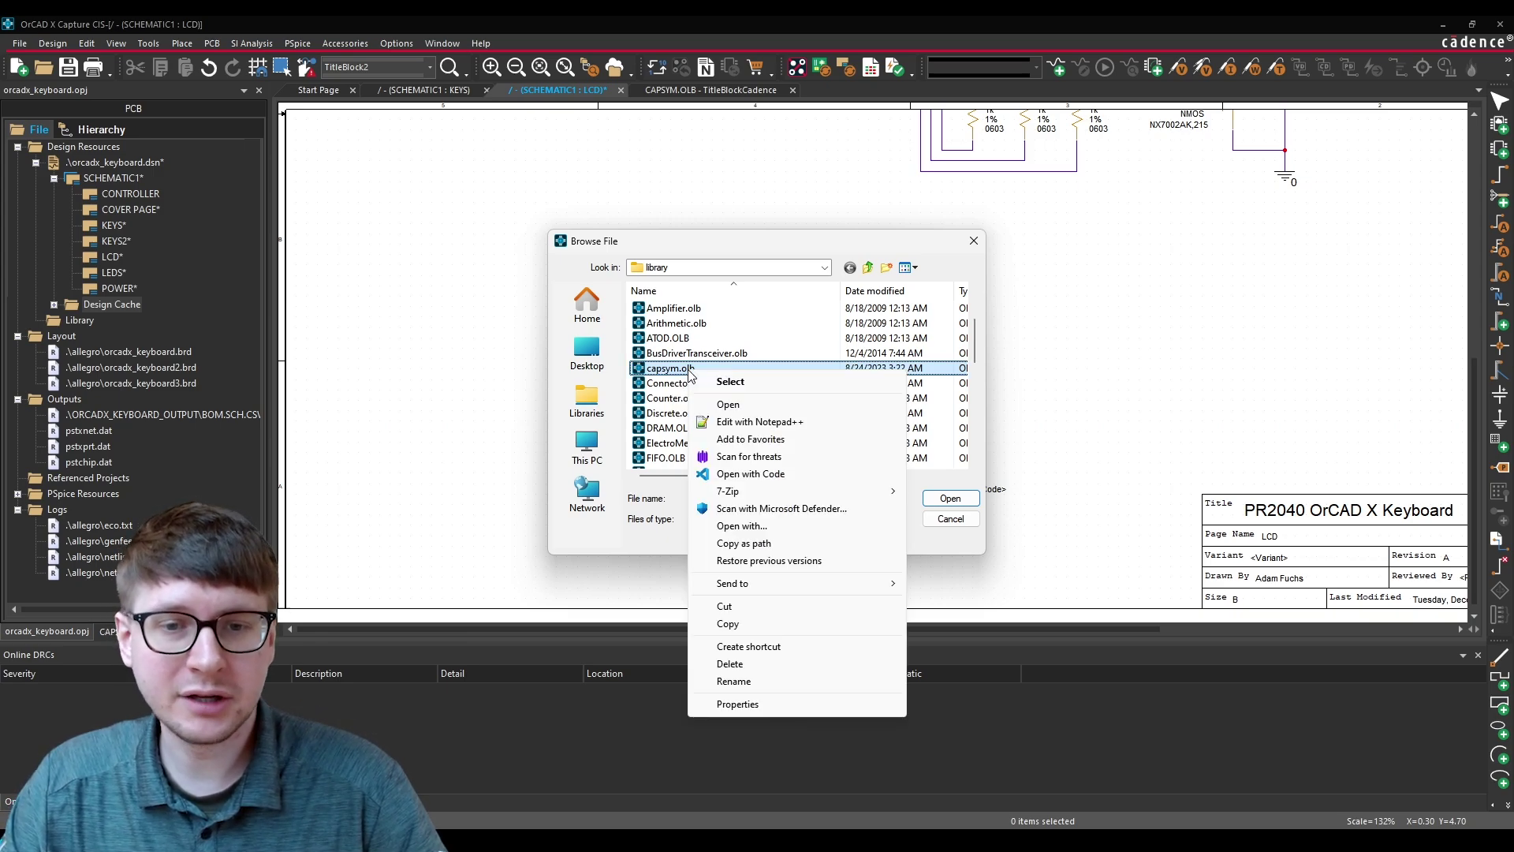
{"action": "left_click", "coordinate": [733, 545]}
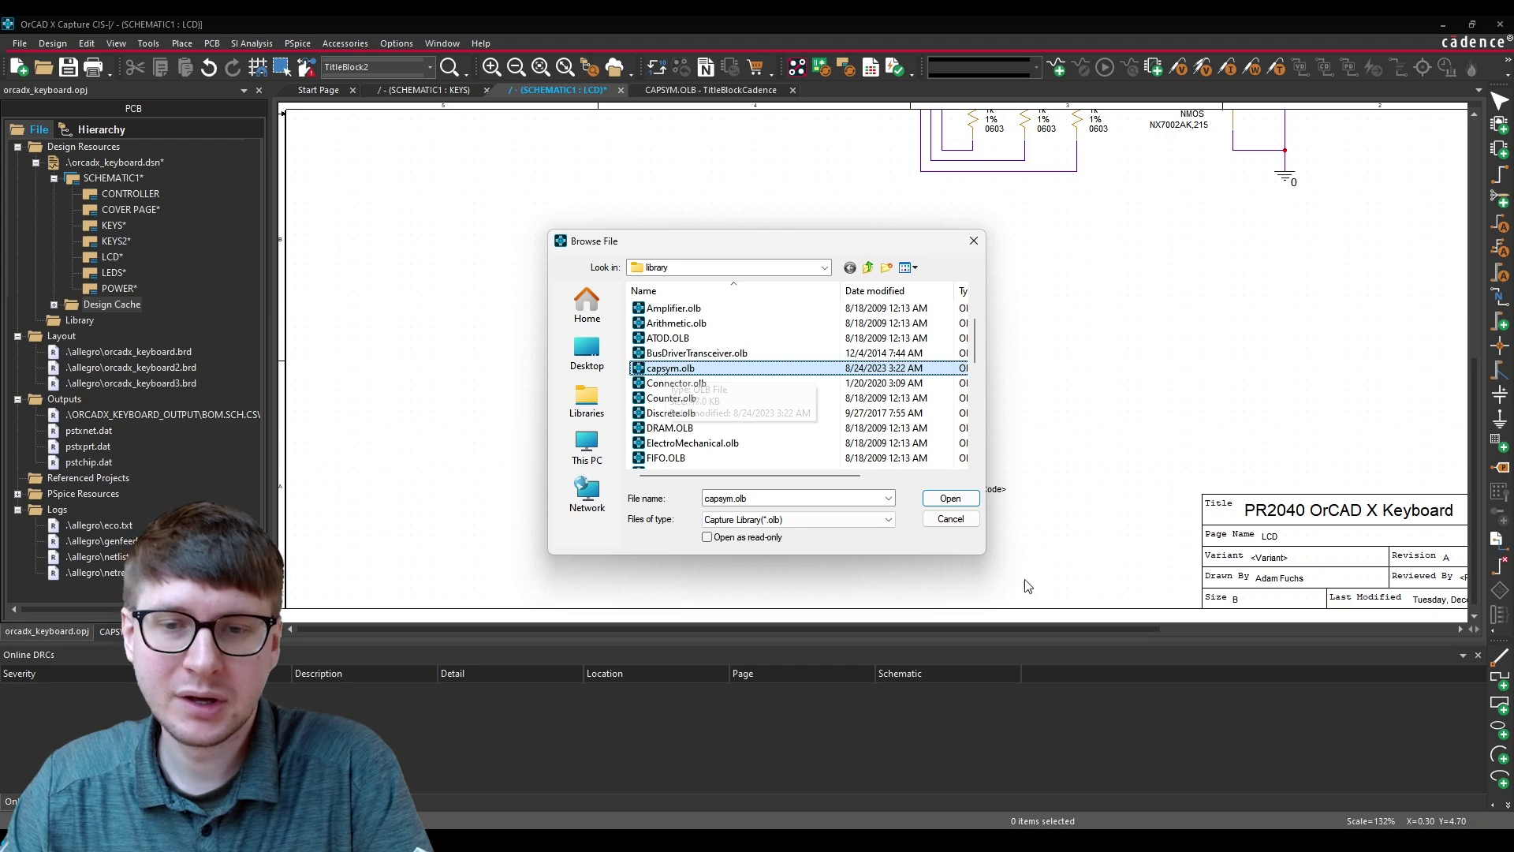
{"action": "left_click", "coordinate": [951, 497]}
{"action": "left_click", "coordinate": [870, 336]}
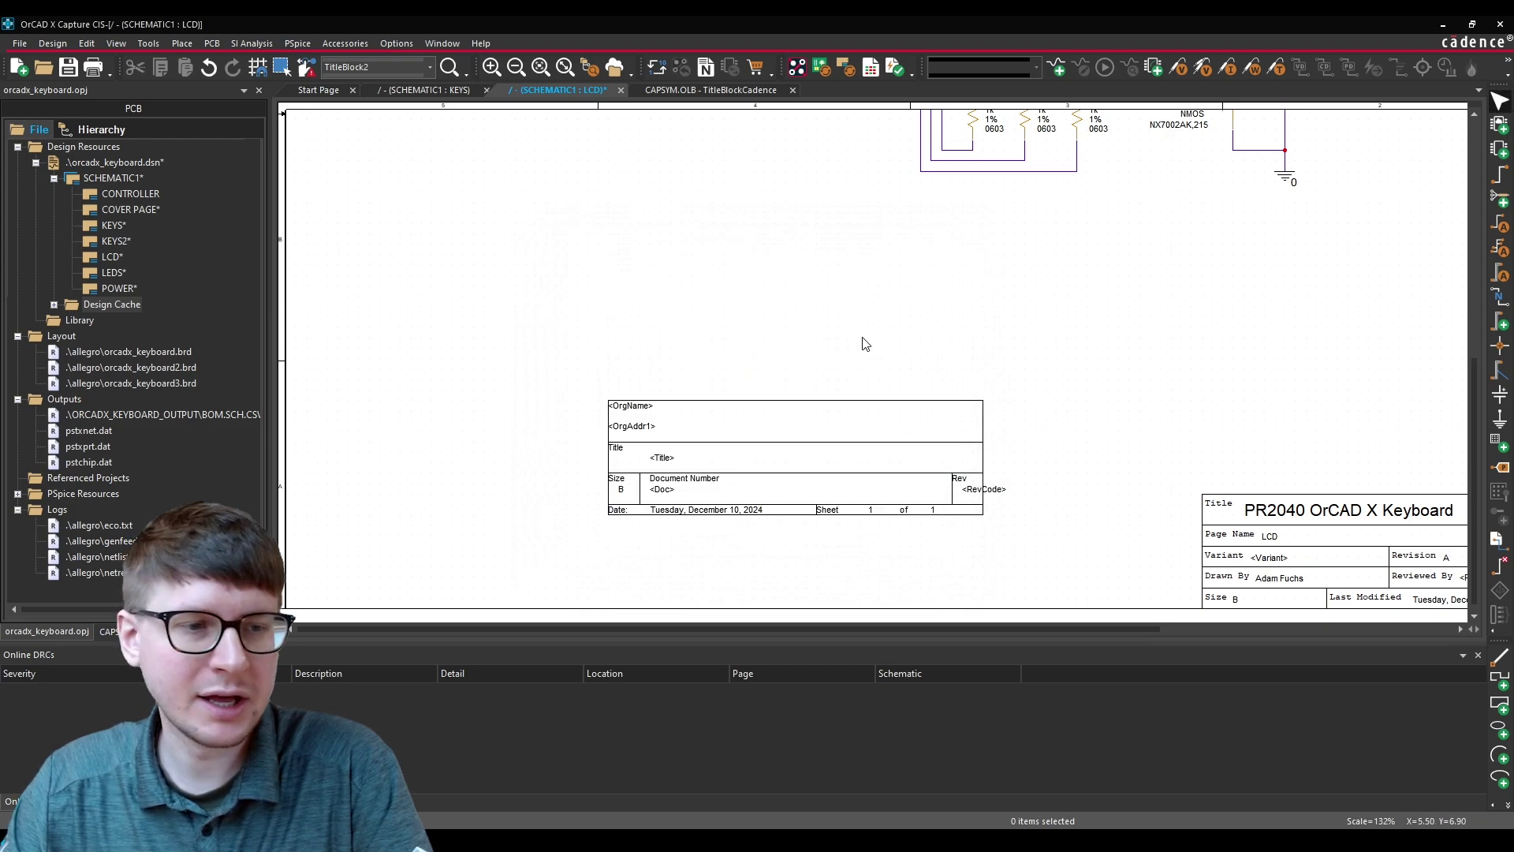
Step: Try to open the capsym.olb library from its copied file path
{"action": "left_click", "coordinate": [20, 43]}
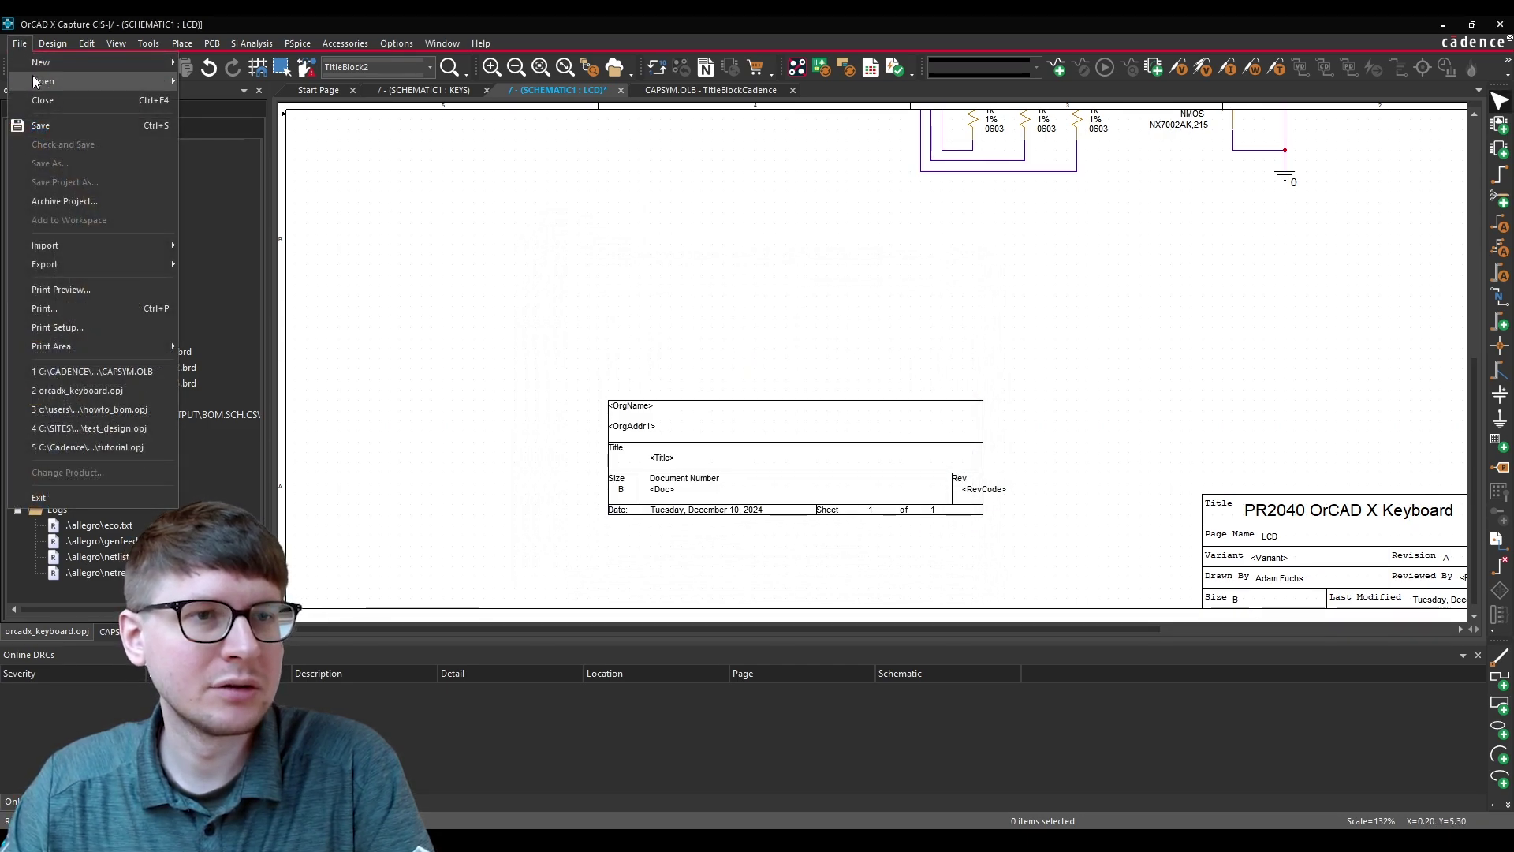
{"action": "mouse_move", "coordinate": [95, 81]}
{"action": "left_click", "coordinate": [214, 139]}
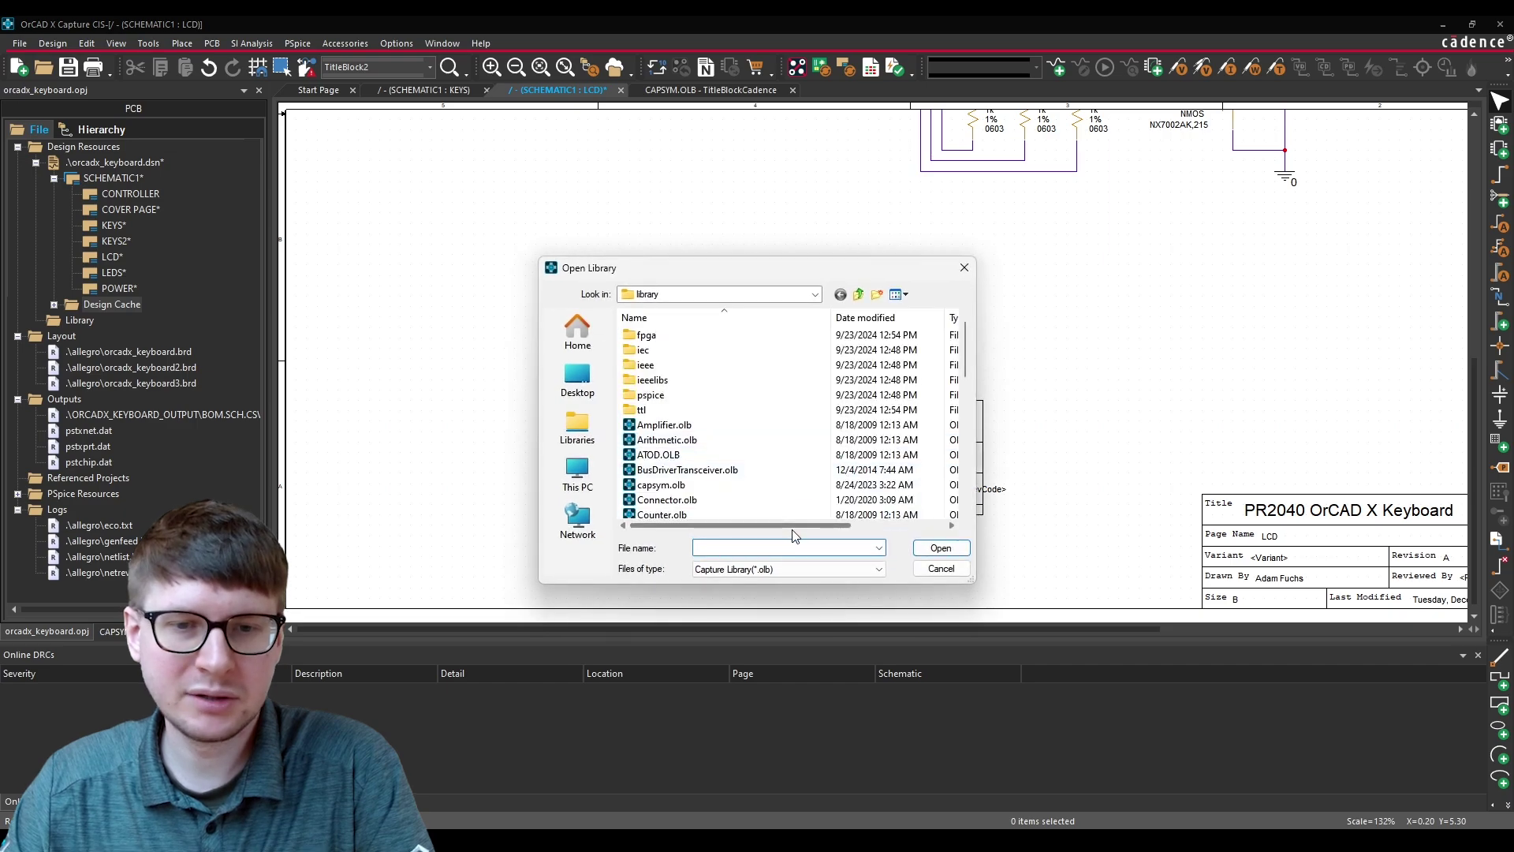
{"action": "key", "text": "ctrl+v"}
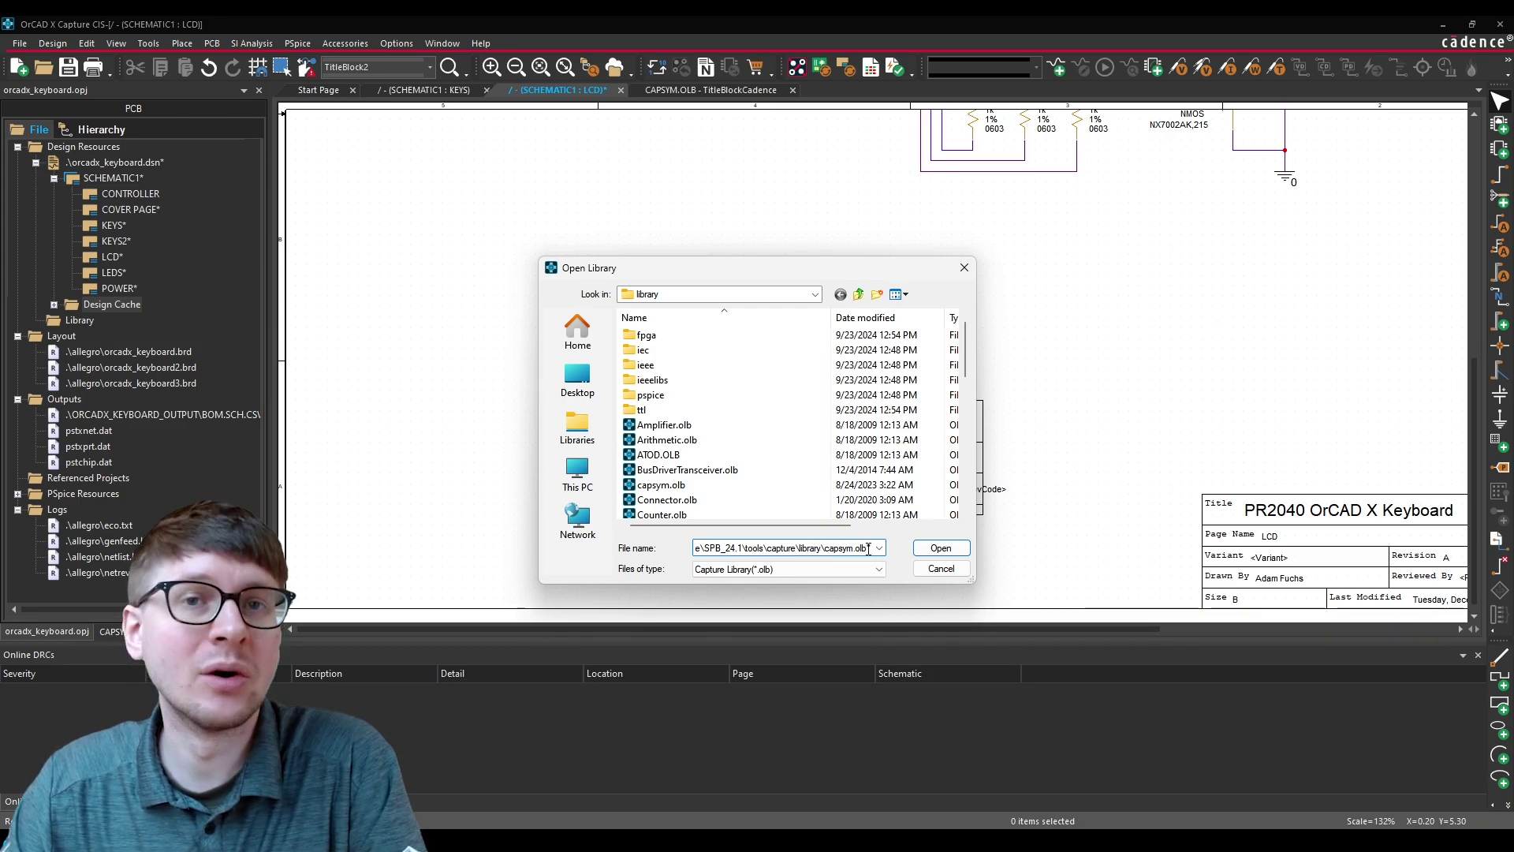
{"action": "left_click", "coordinate": [941, 569]}
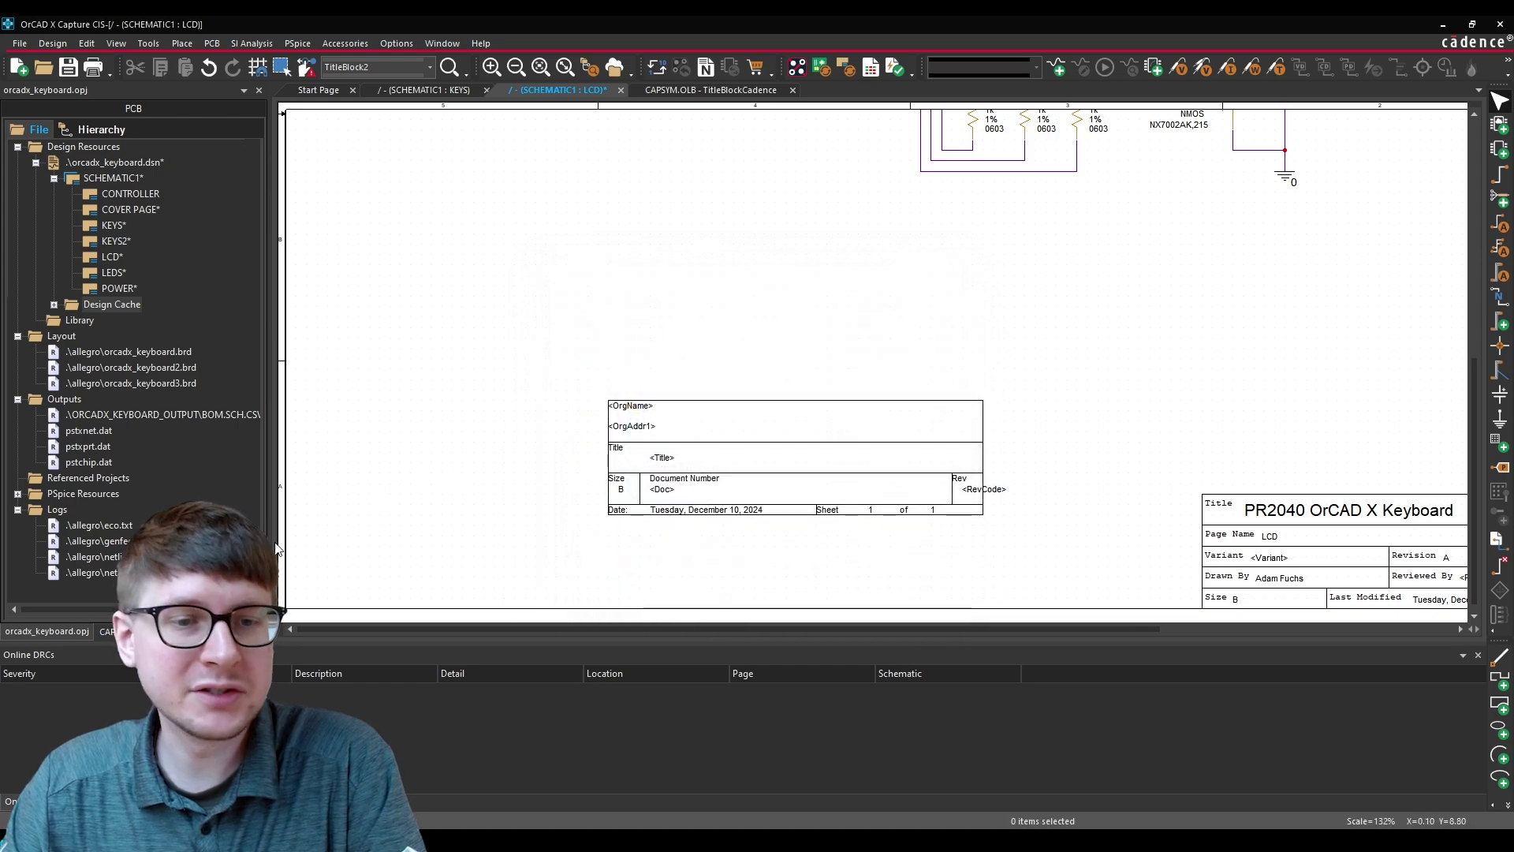
Step: Open the TitleBlock0 symbol from the CAPSYM library in the symbol editor
{"action": "left_click", "coordinate": [109, 631]}
{"action": "scroll", "coordinate": [201, 338], "scroll_direction": "up", "scroll_amount": 10}
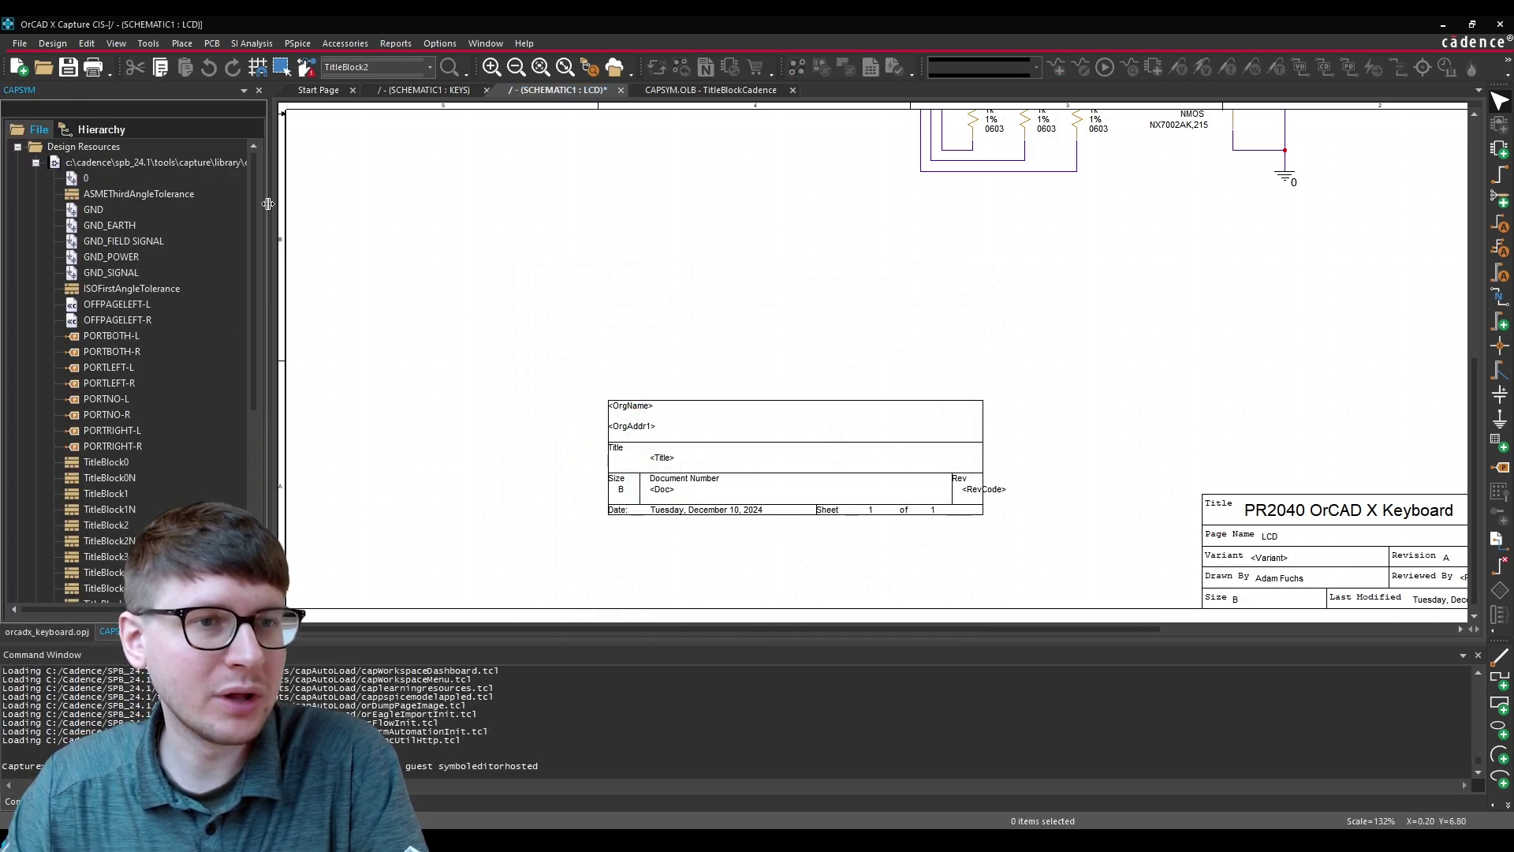
{"action": "left_click_drag", "start_coordinate": [269, 203], "coordinate": [262, 350]}
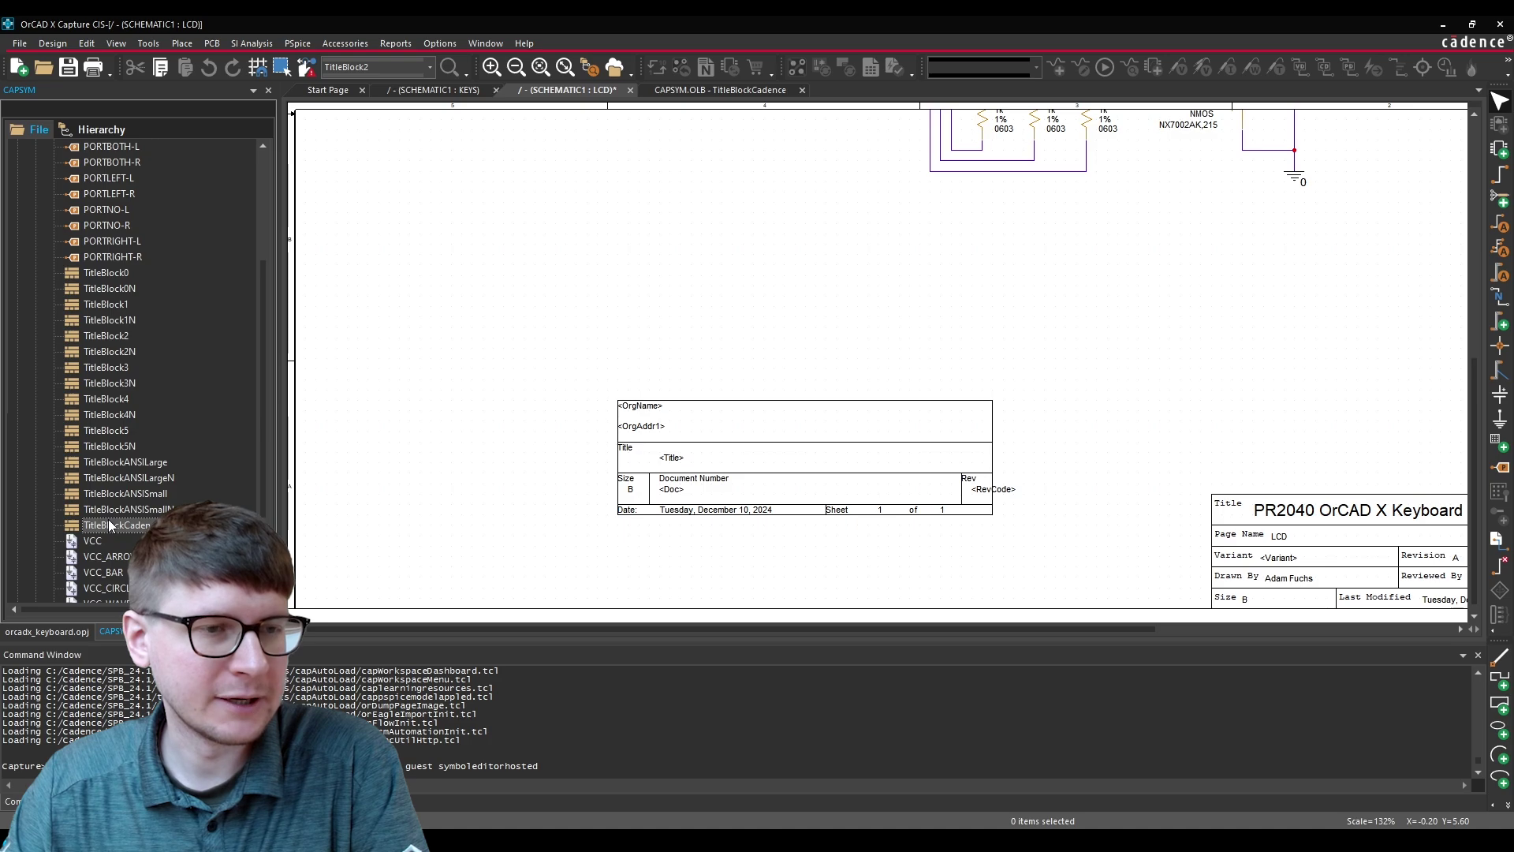
{"action": "left_click", "coordinate": [120, 276]}
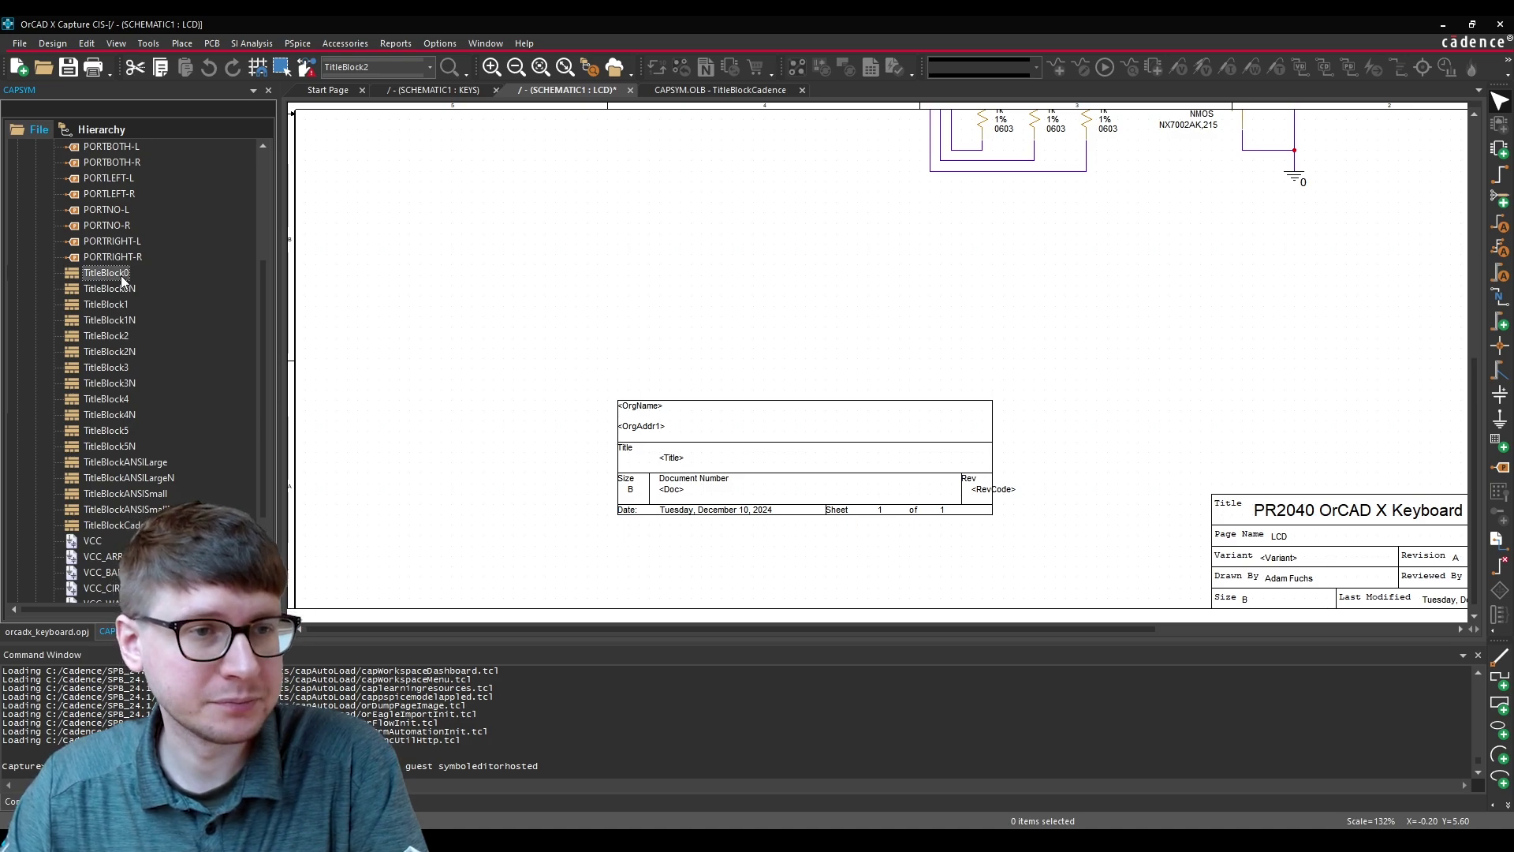
{"action": "double_click", "coordinate": [121, 276]}
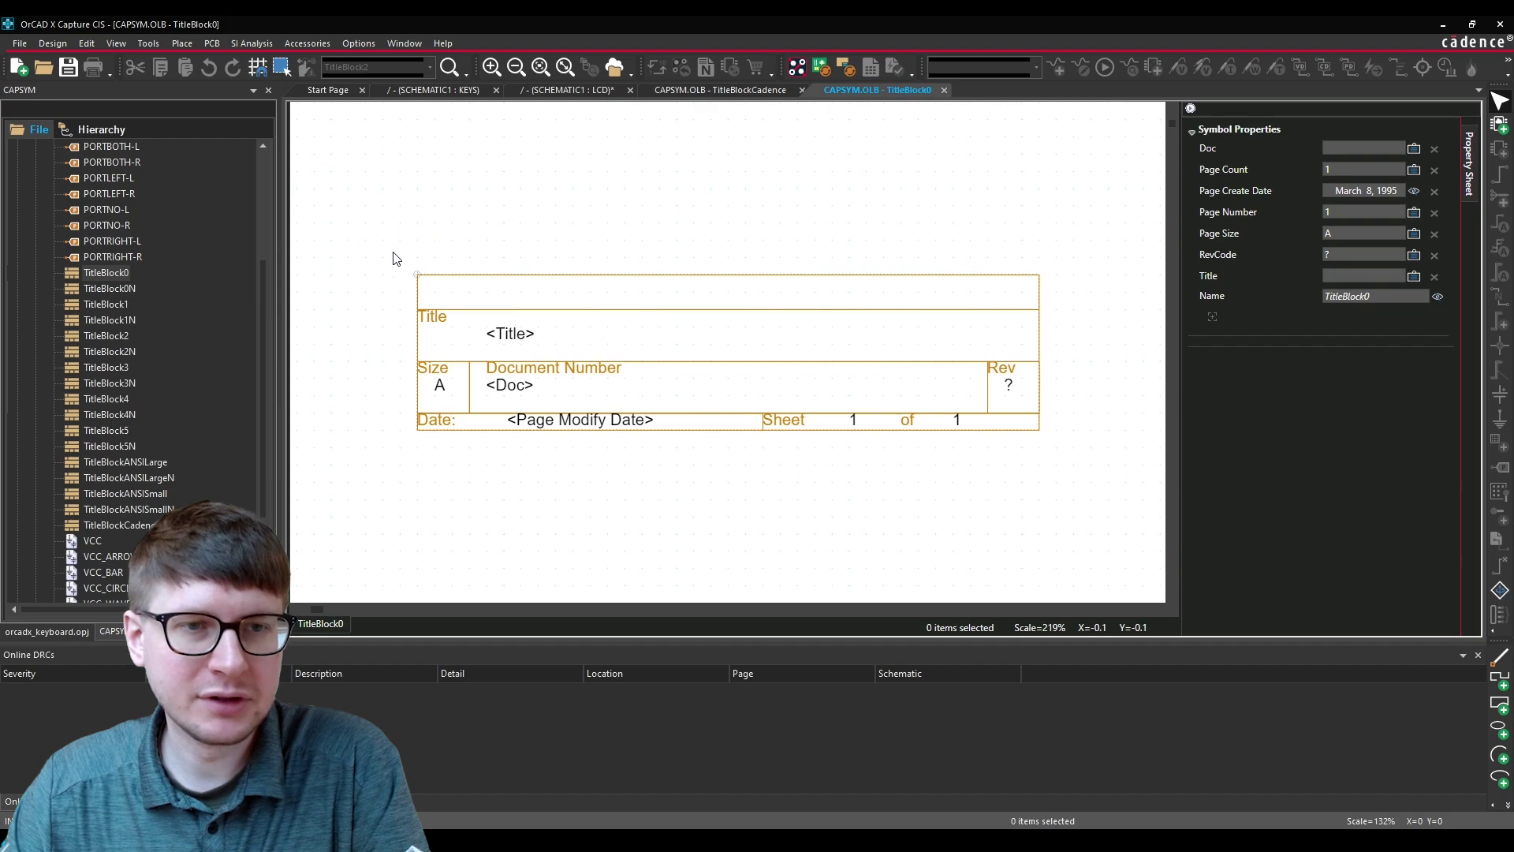
Step: Inspect the TitleBlock0 layout, comparing the properties of the static Title label with those of the <Title> field
{"action": "left_click_drag", "start_coordinate": [398, 264], "coordinate": [1067, 467]}
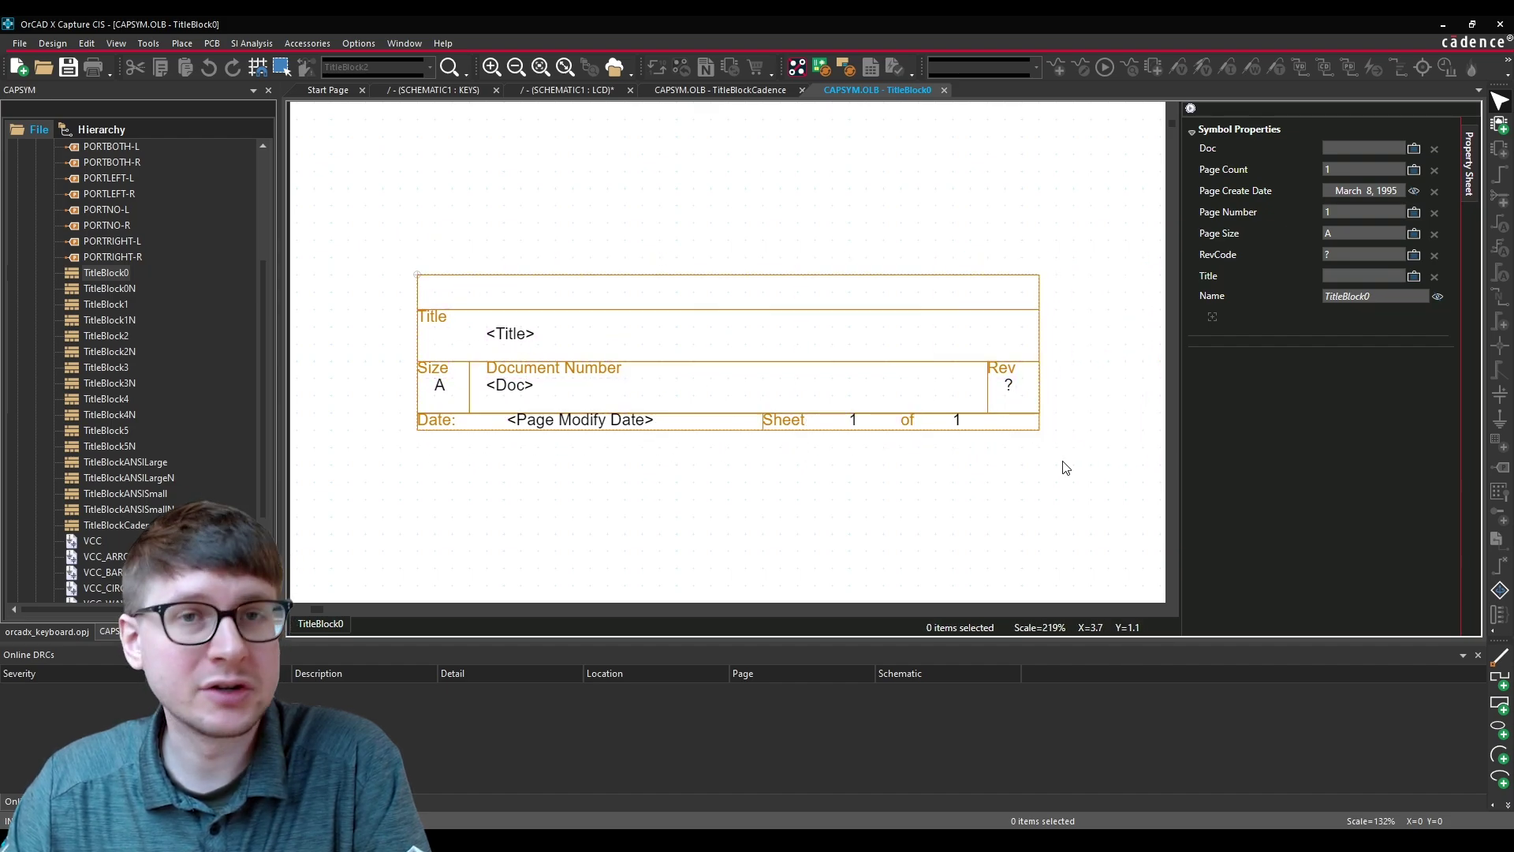
{"action": "left_click", "coordinate": [435, 326]}
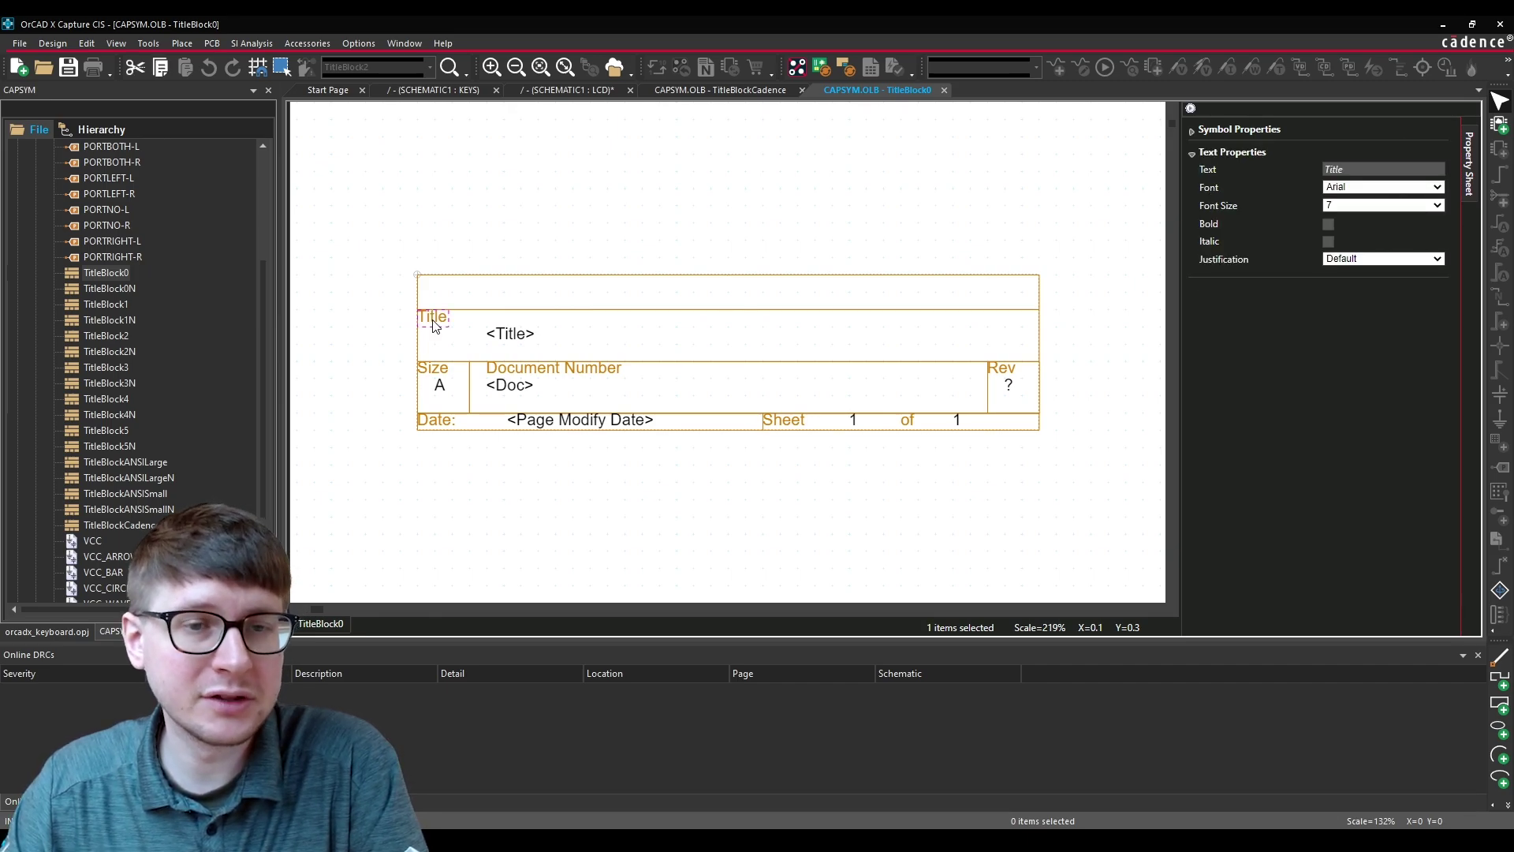
{"action": "left_click", "coordinate": [523, 337]}
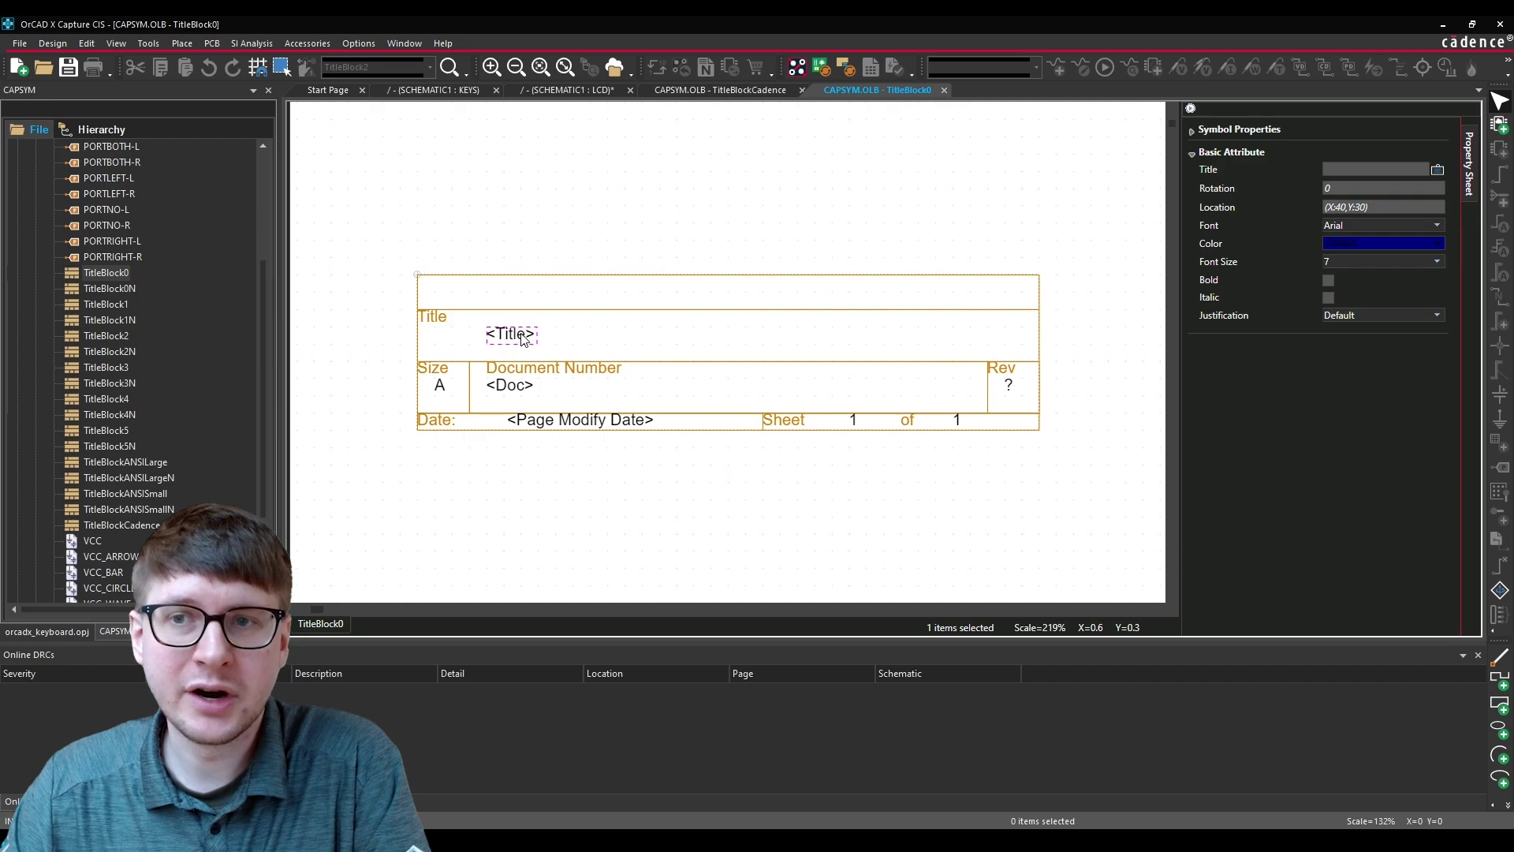
{"action": "left_click", "coordinate": [538, 258]}
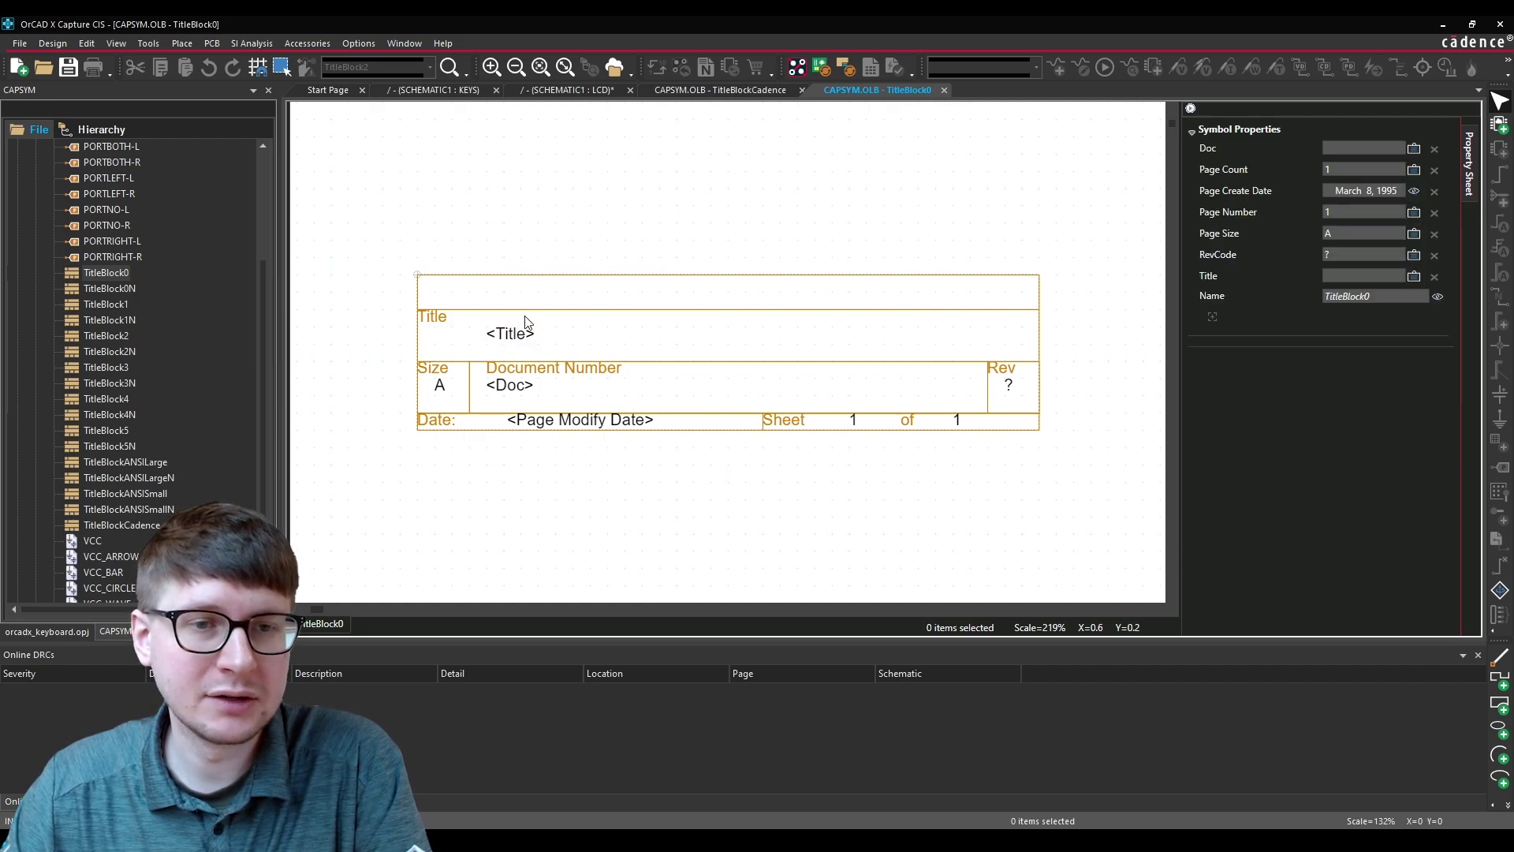
{"action": "left_click", "coordinate": [507, 337]}
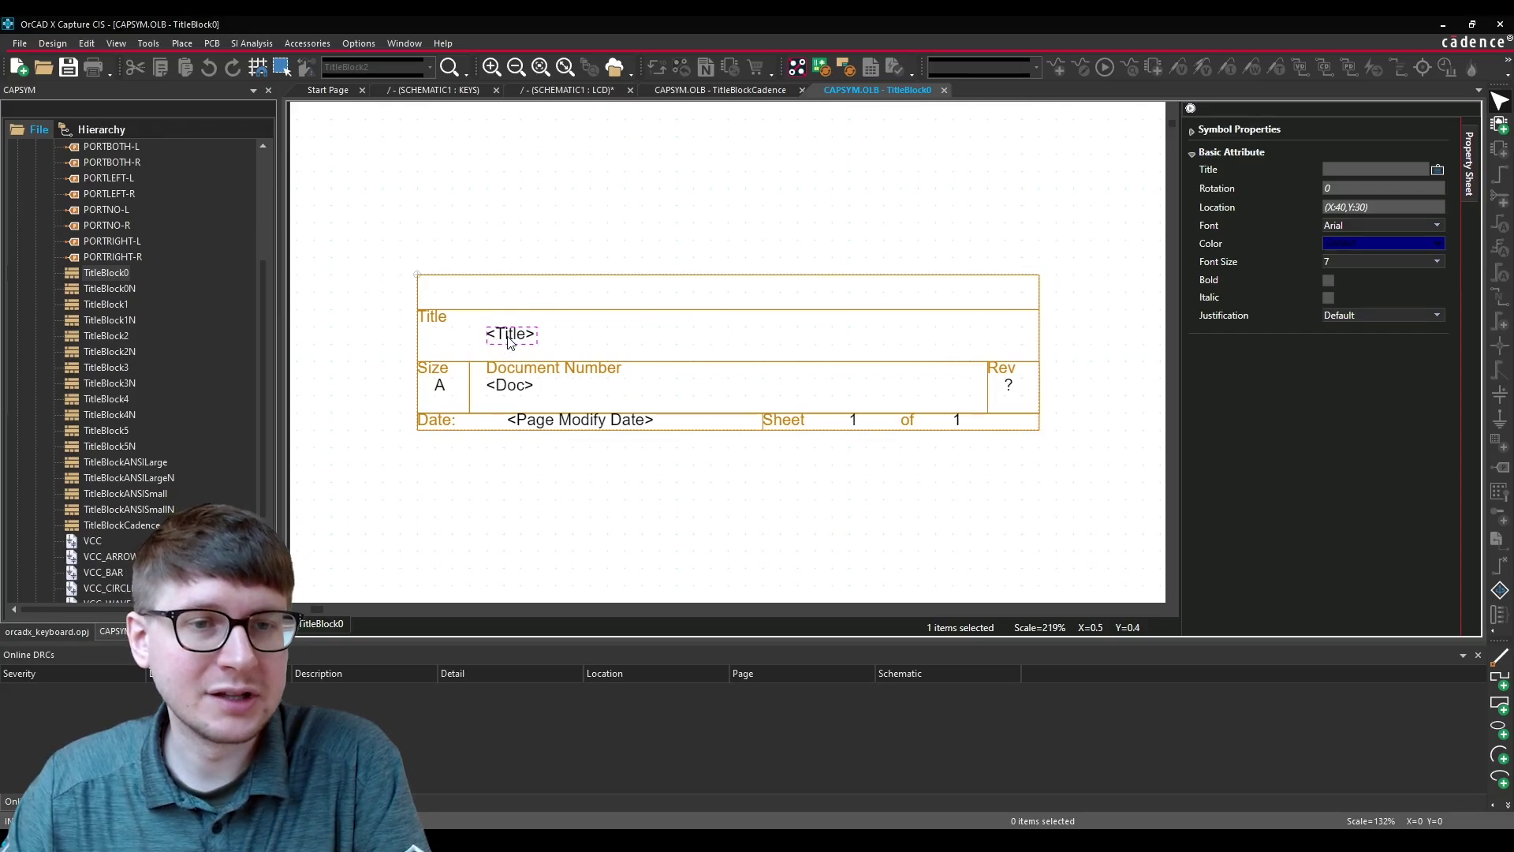
{"action": "left_click", "coordinate": [619, 465]}
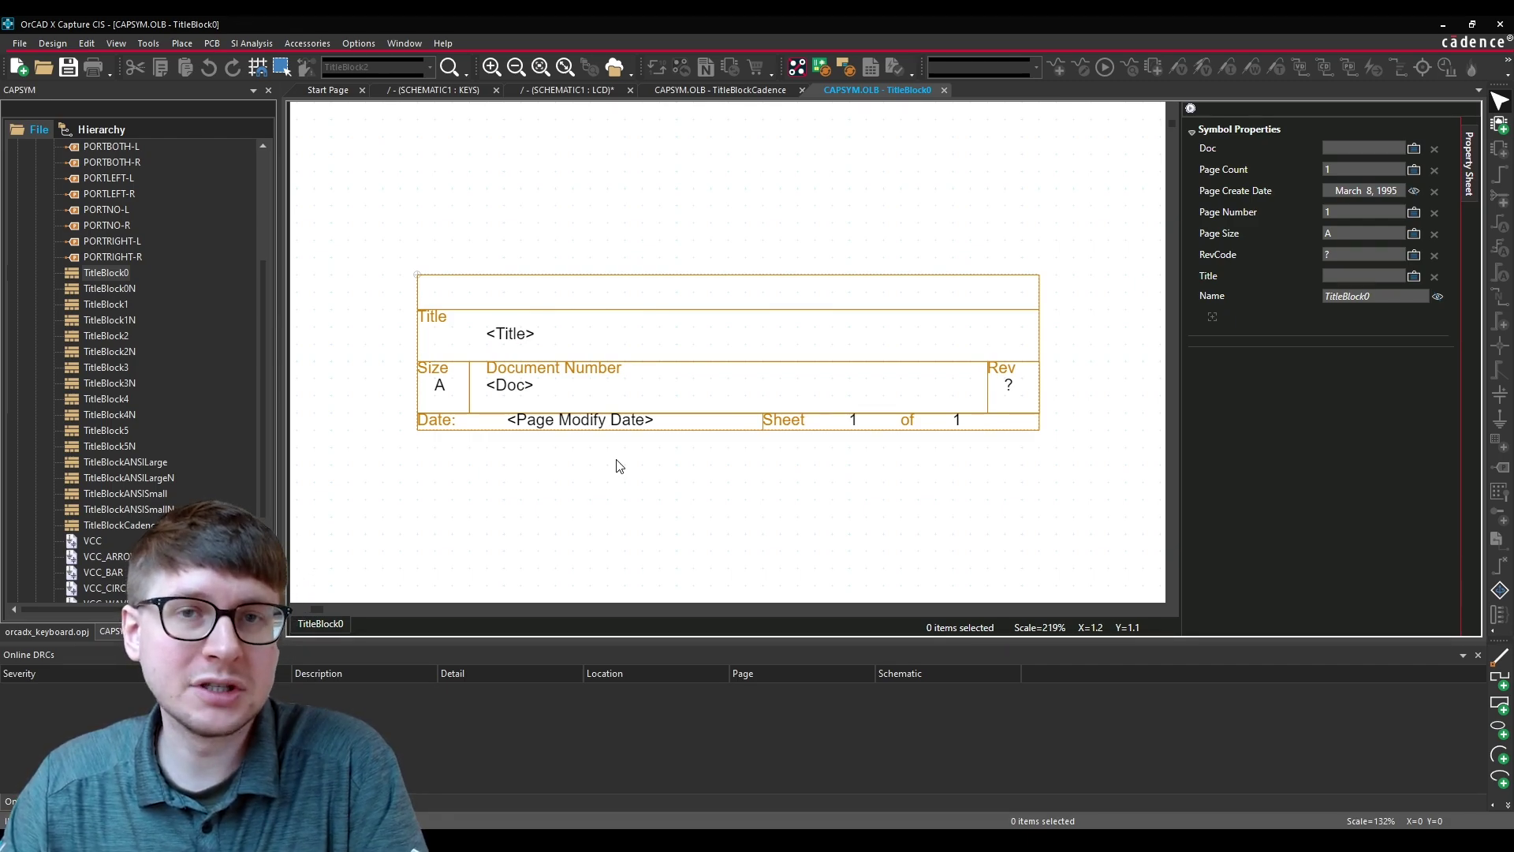
Step: Open the TitleBlockCadence symbol and inspect its embedded logo picture
{"action": "left_click", "coordinate": [106, 527]}
{"action": "double_click", "coordinate": [105, 527]}
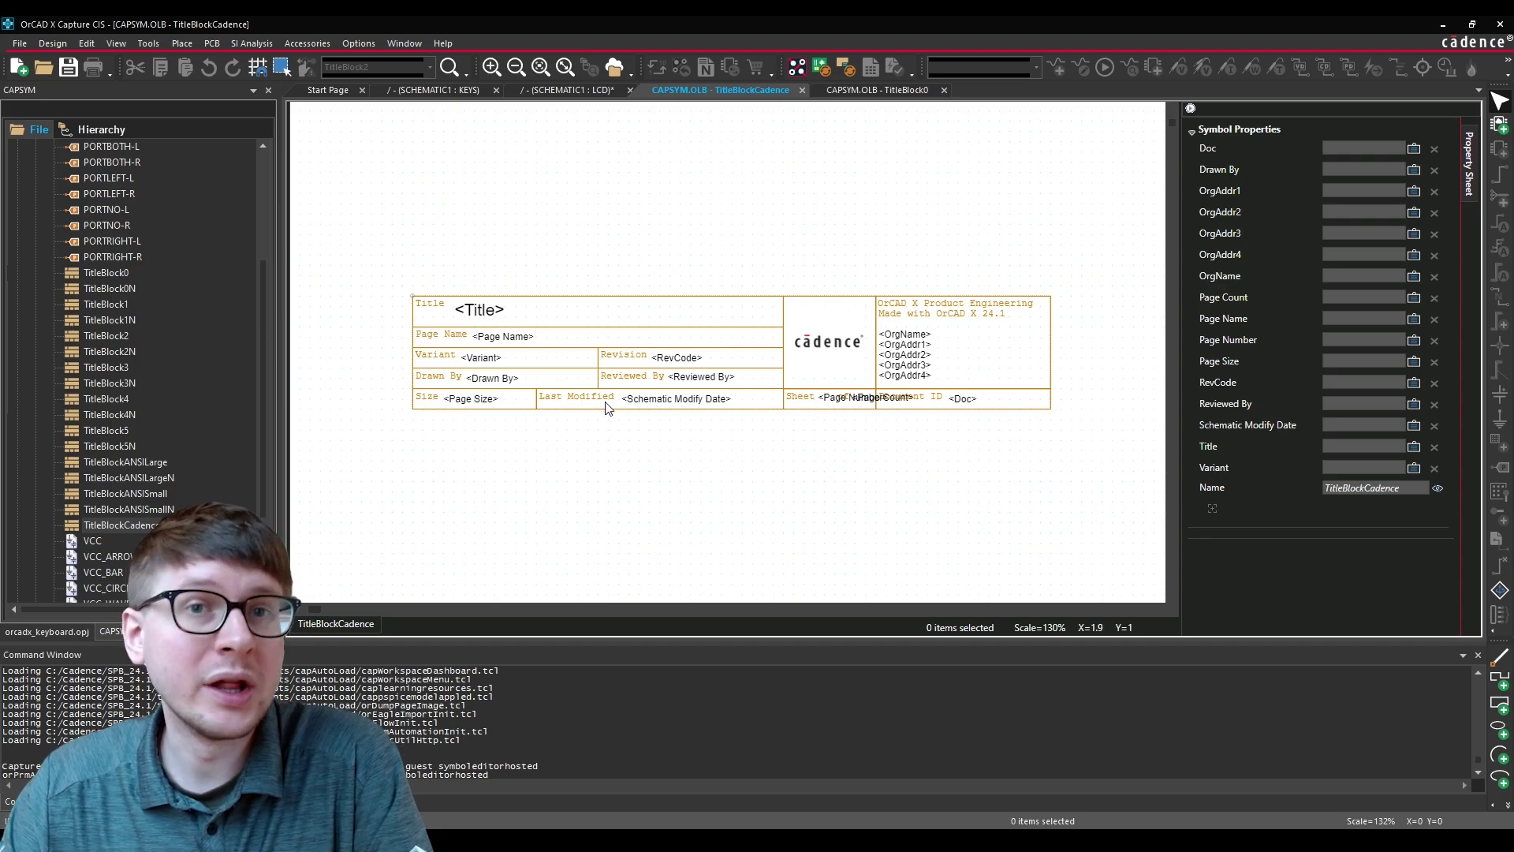
{"action": "left_click", "coordinate": [838, 343]}
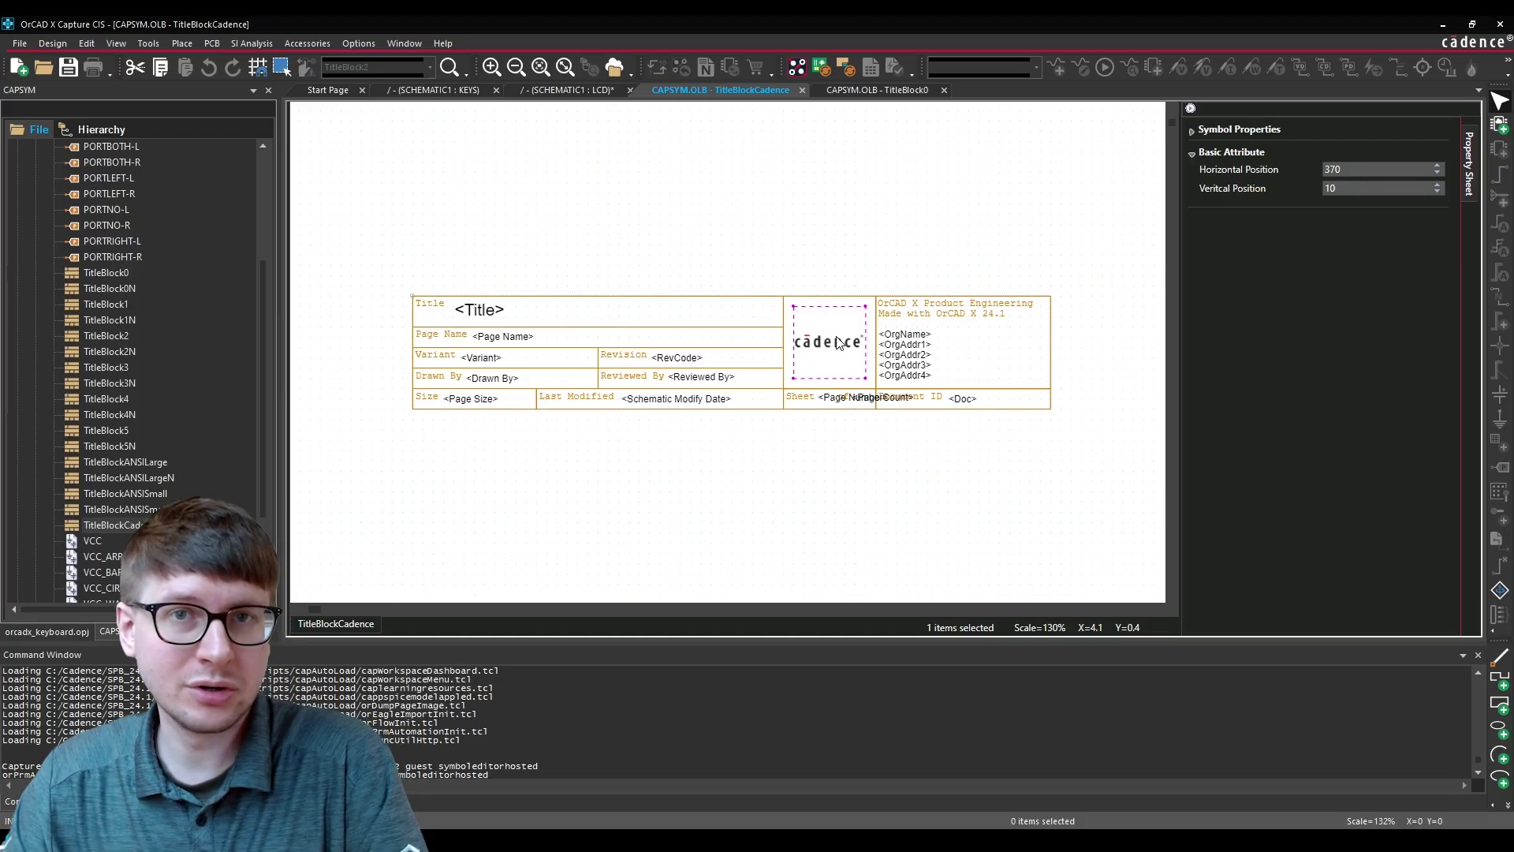
{"action": "left_click", "coordinate": [861, 289]}
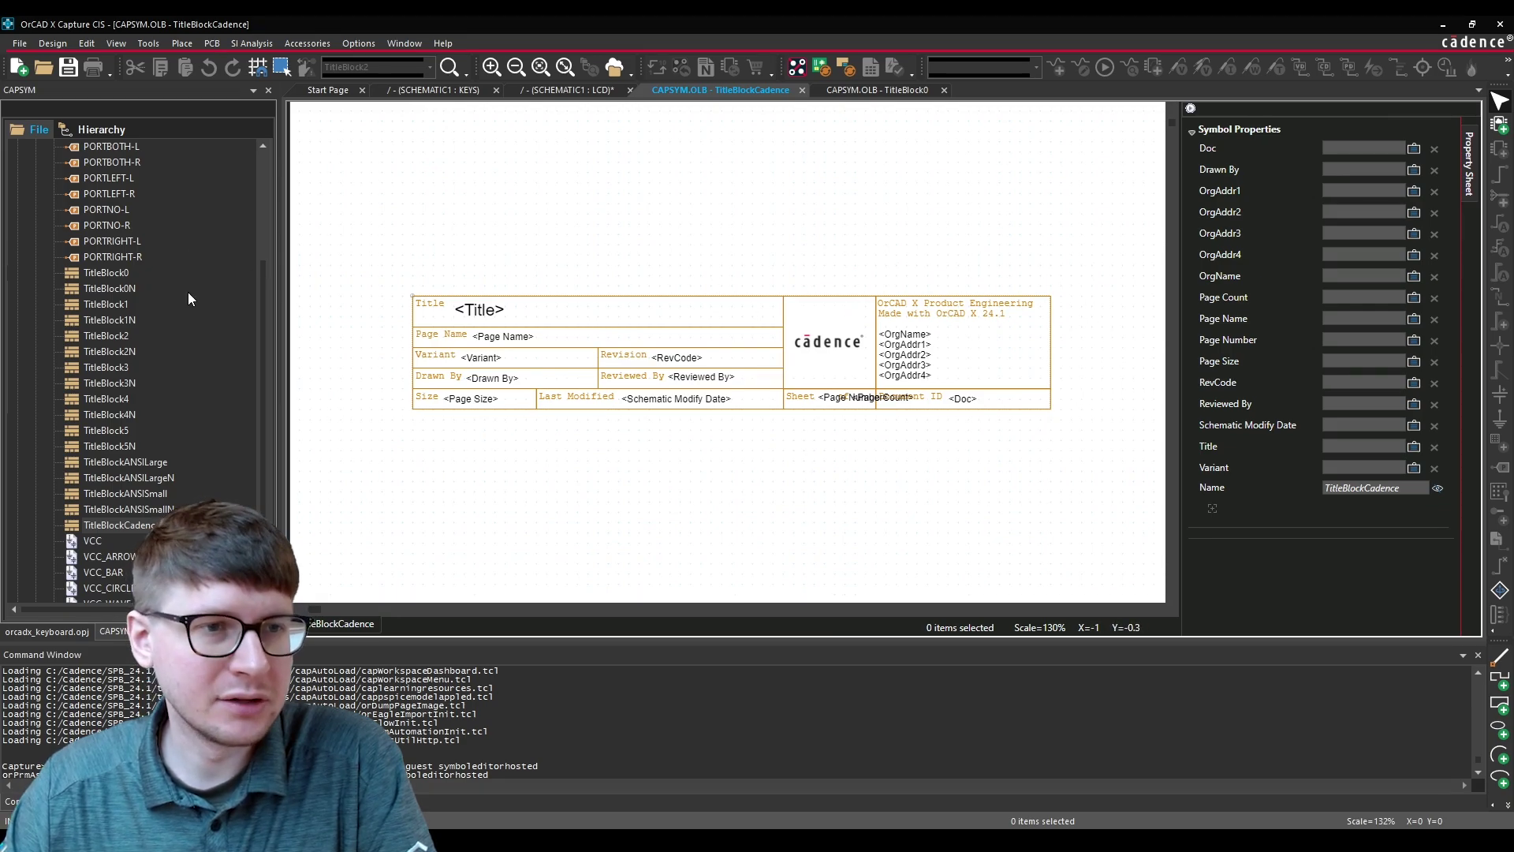
Step: Create a new symbol named TitleBlockCadence2 of type Title Block in the capsym.olb library
{"action": "scroll", "coordinate": [154, 302], "scroll_direction": "up", "scroll_amount": 5}
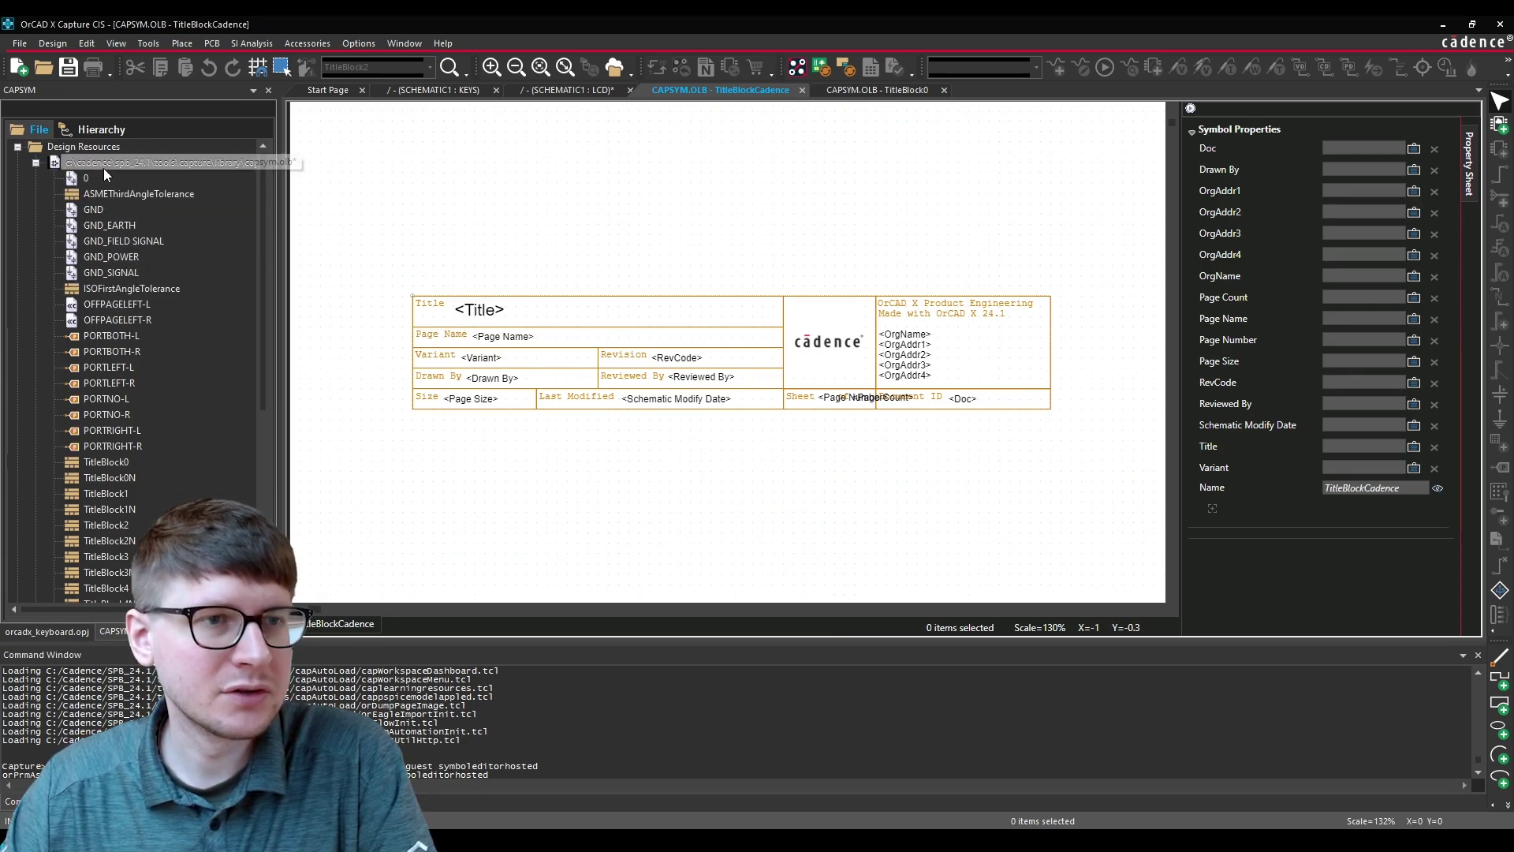
{"action": "right_click", "coordinate": [106, 167]}
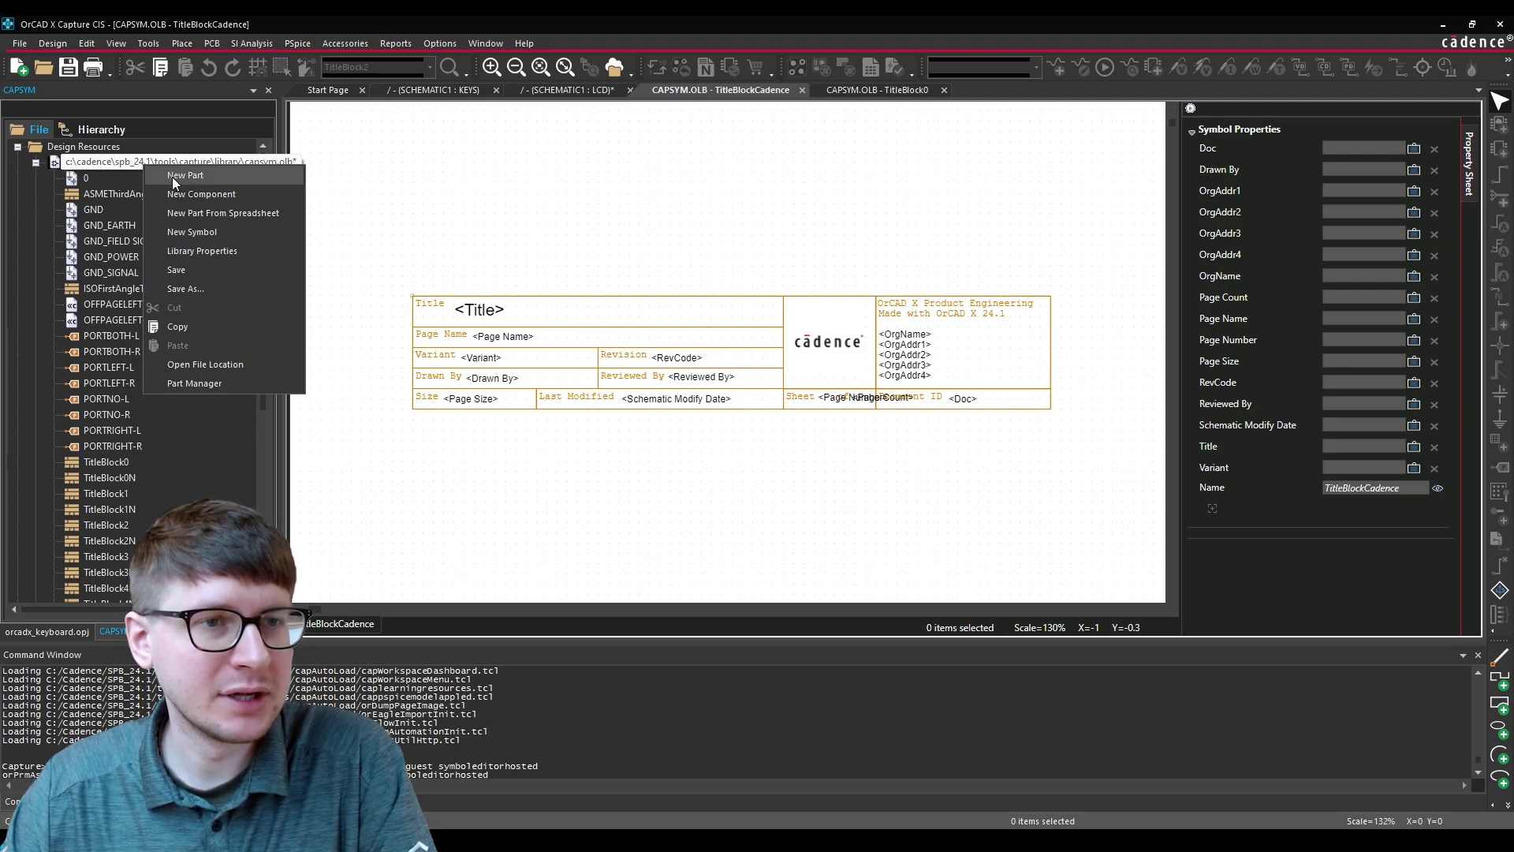
{"action": "left_click", "coordinate": [174, 232]}
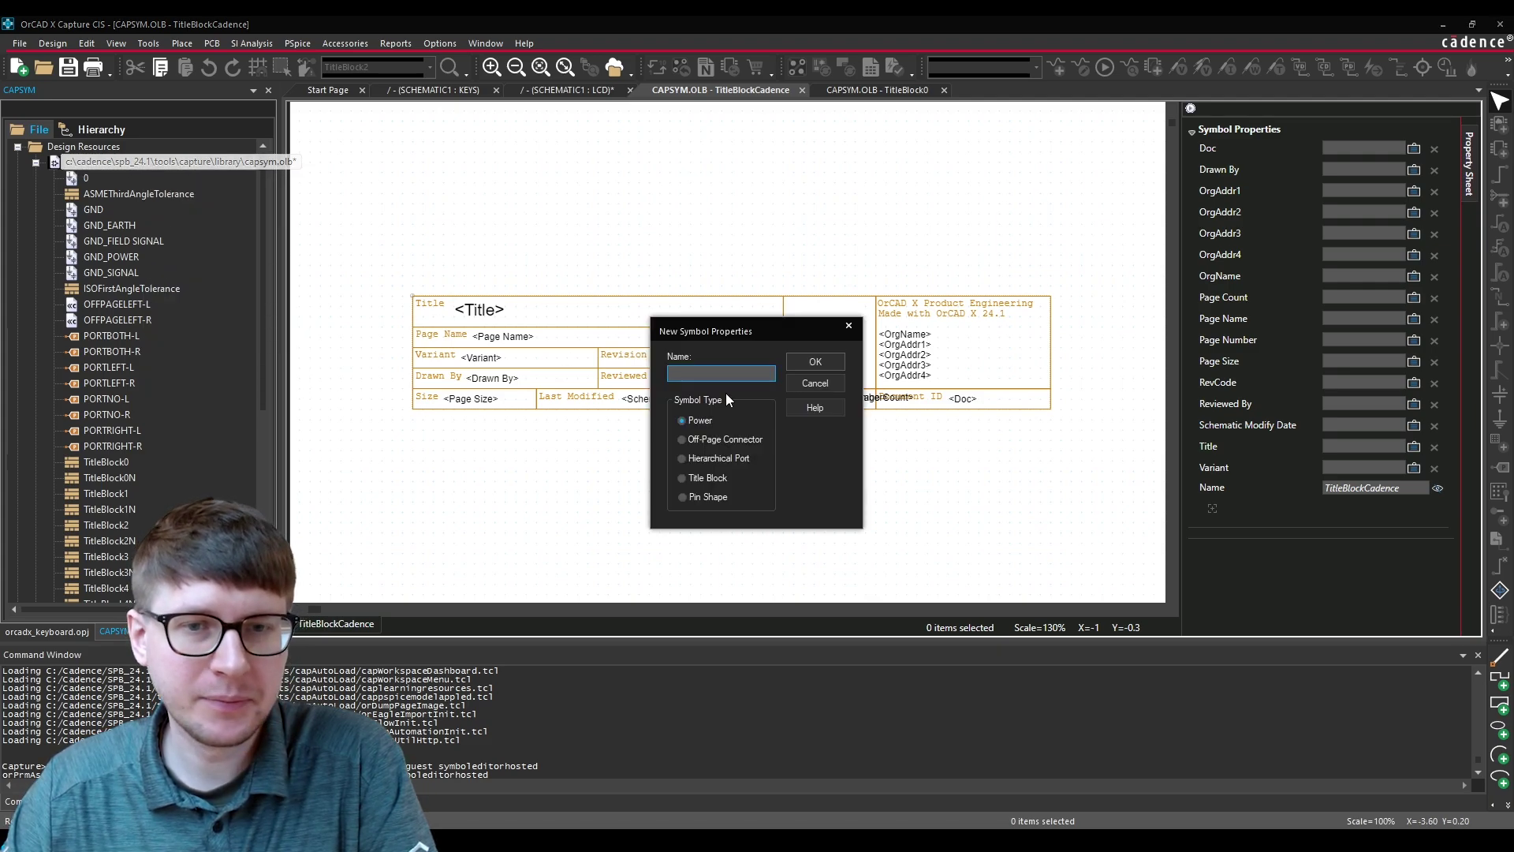
{"action": "type", "text": "TitleBlockCadence2"}
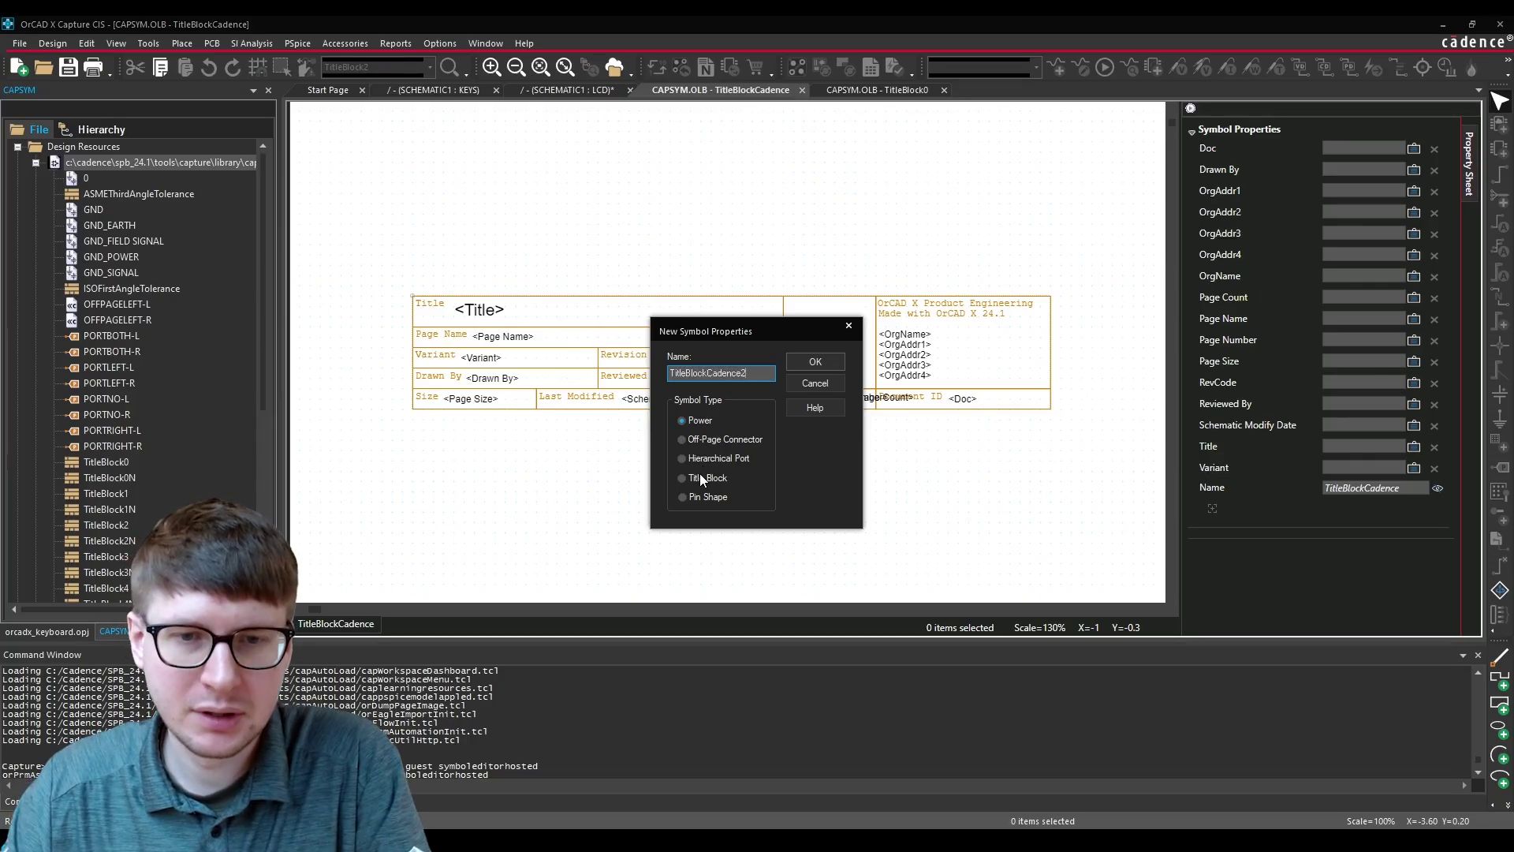
{"action": "left_click", "coordinate": [816, 362]}
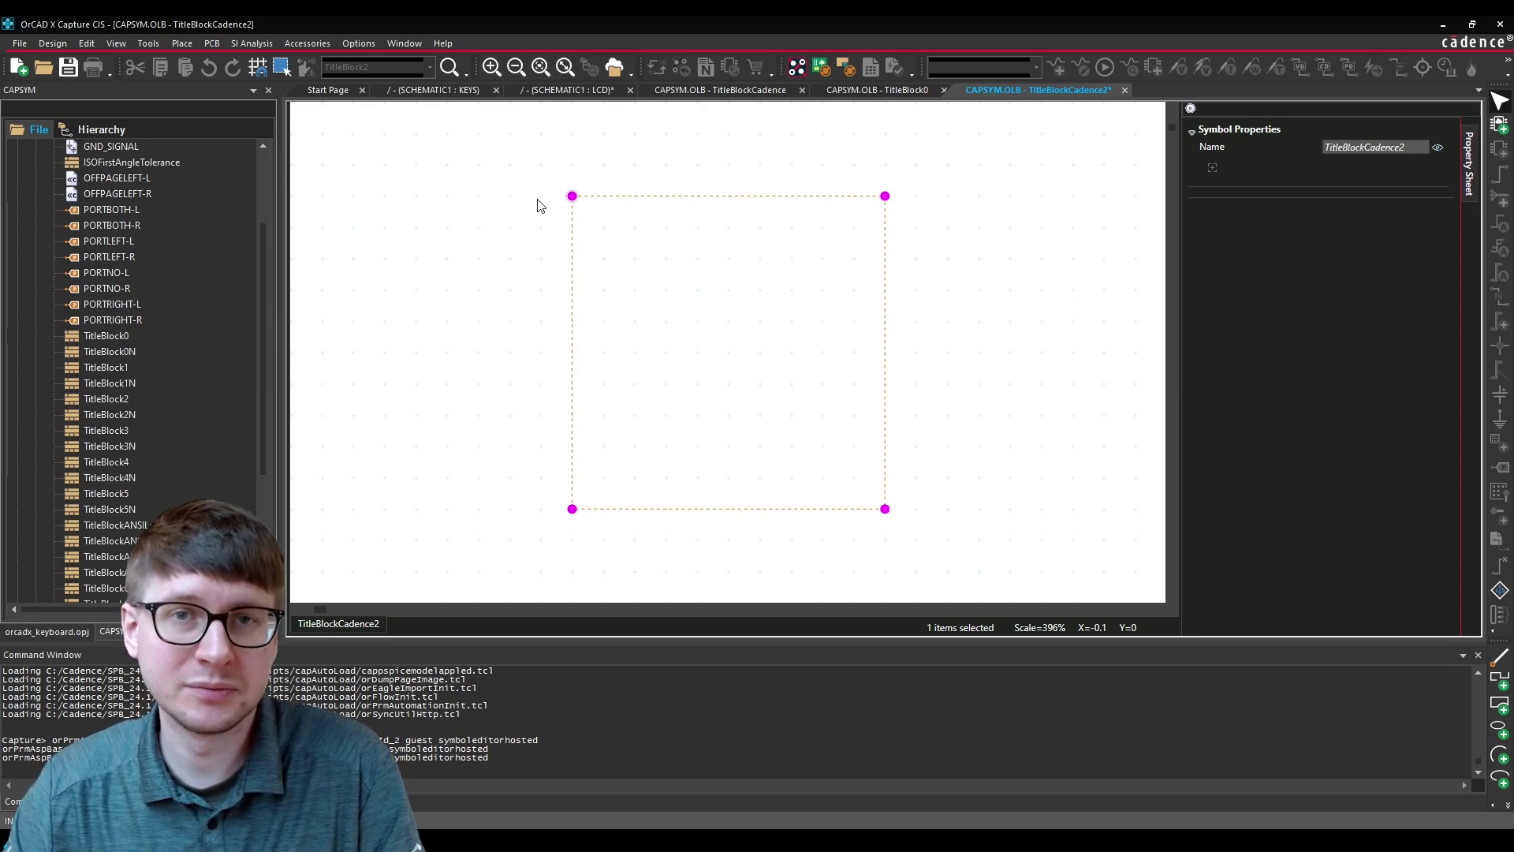
Step: Draw three stacked rectangles, each about 1.7 wide and 0.3 high, starting at the origin of TitleBlockCadence2
{"action": "left_click", "coordinate": [528, 235]}
{"action": "scroll", "coordinate": [189, 261], "scroll_direction": "down", "scroll_amount": 5}
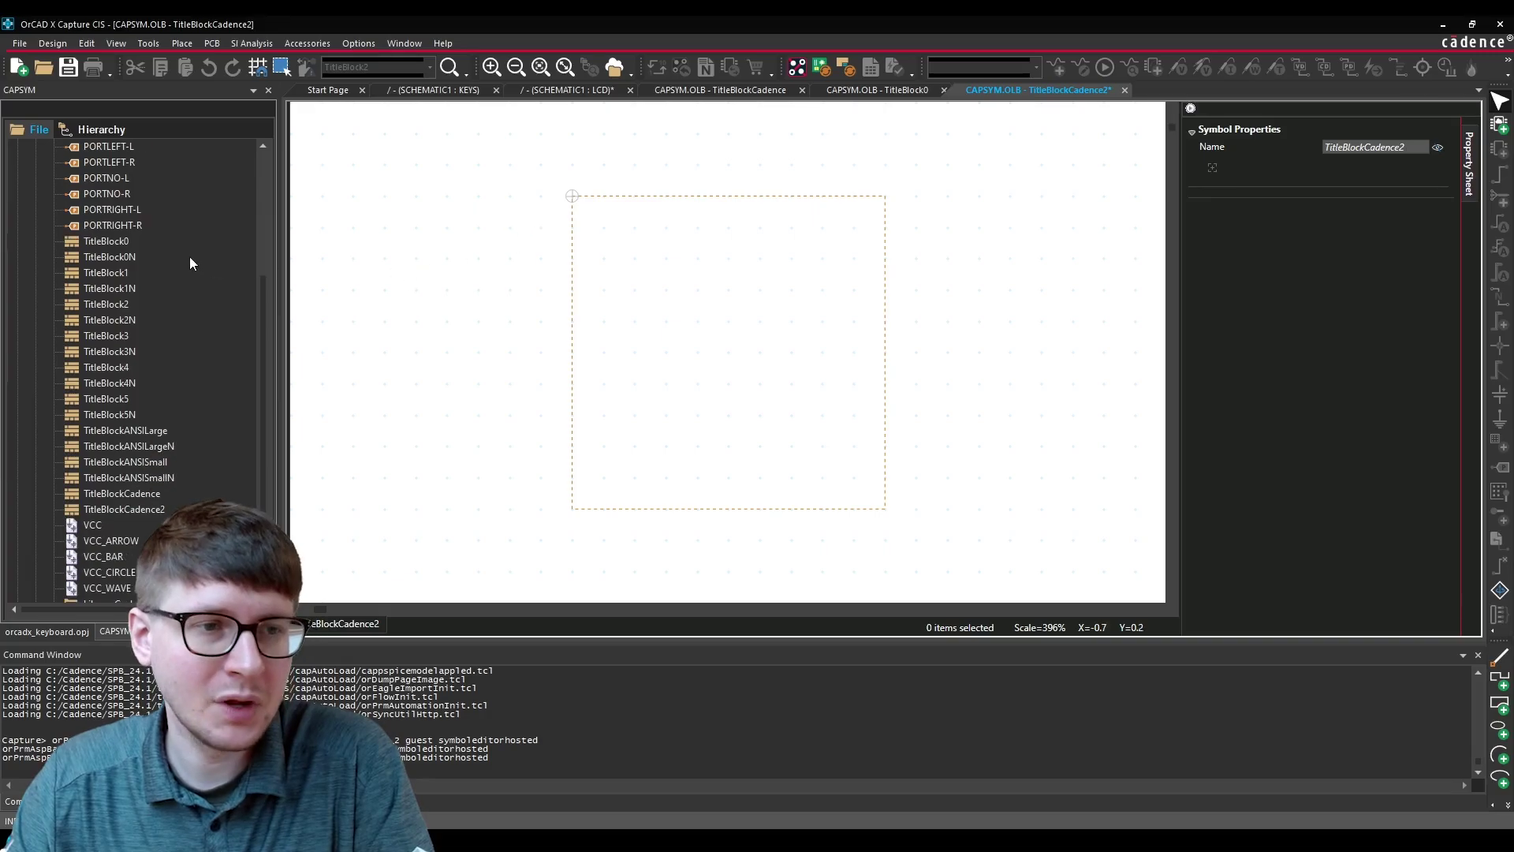
{"action": "left_click", "coordinate": [181, 46]}
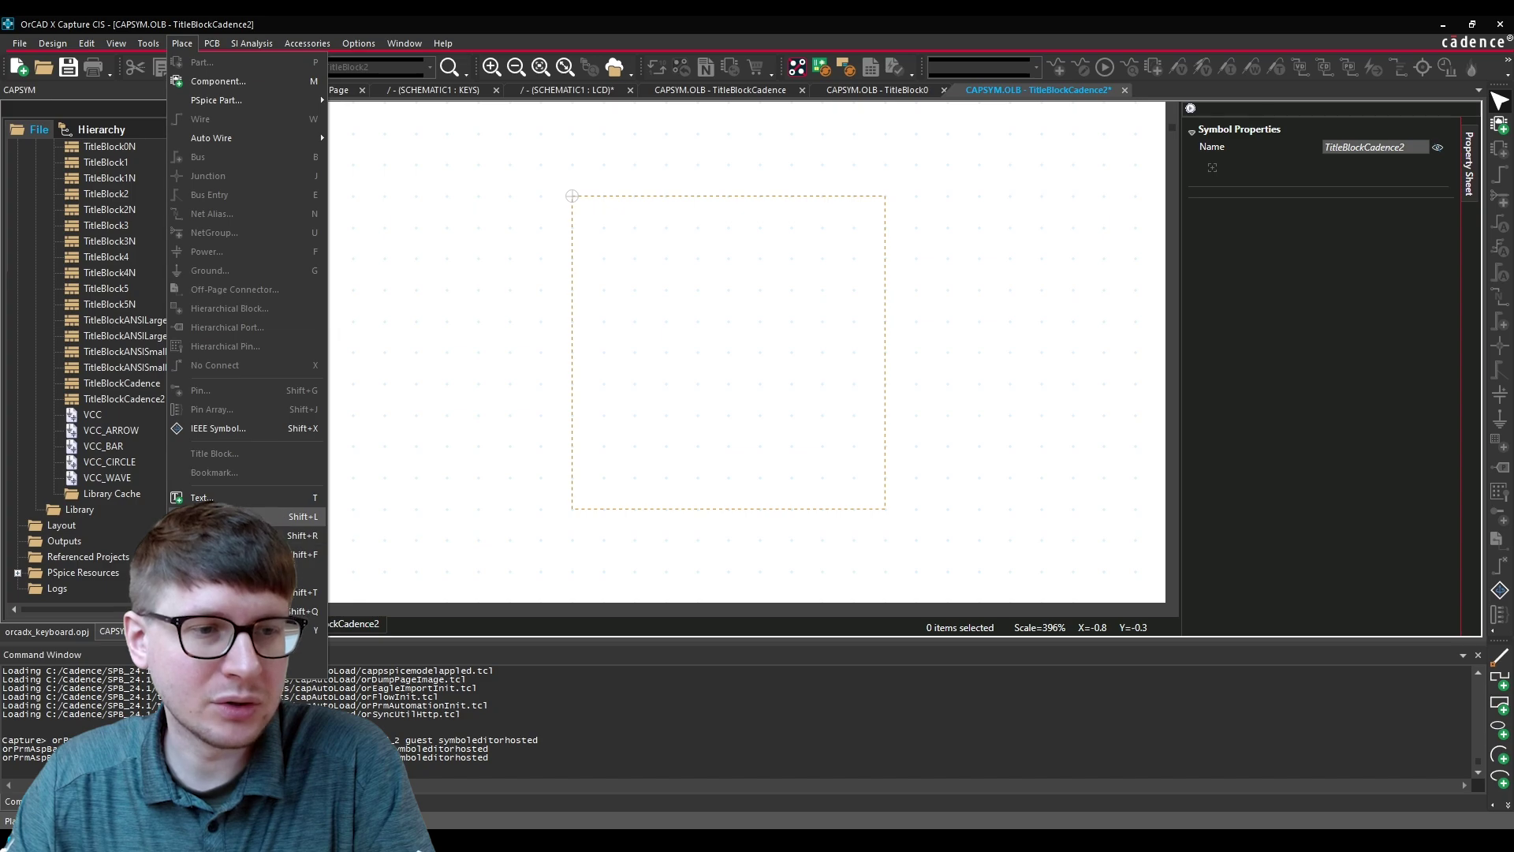
{"action": "left_click", "coordinate": [229, 515]}
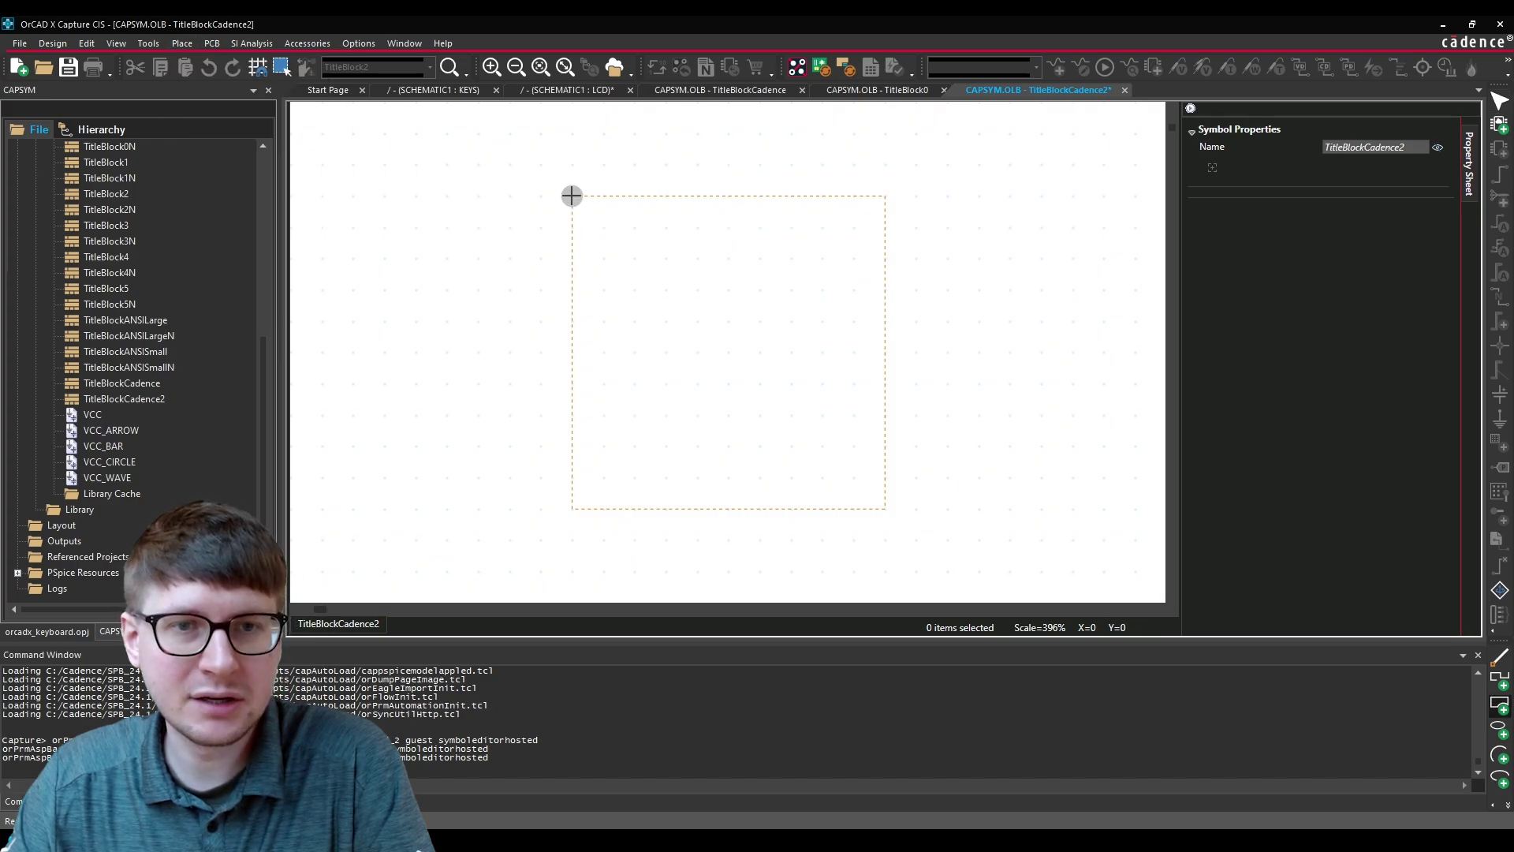
{"action": "left_click", "coordinate": [572, 196]}
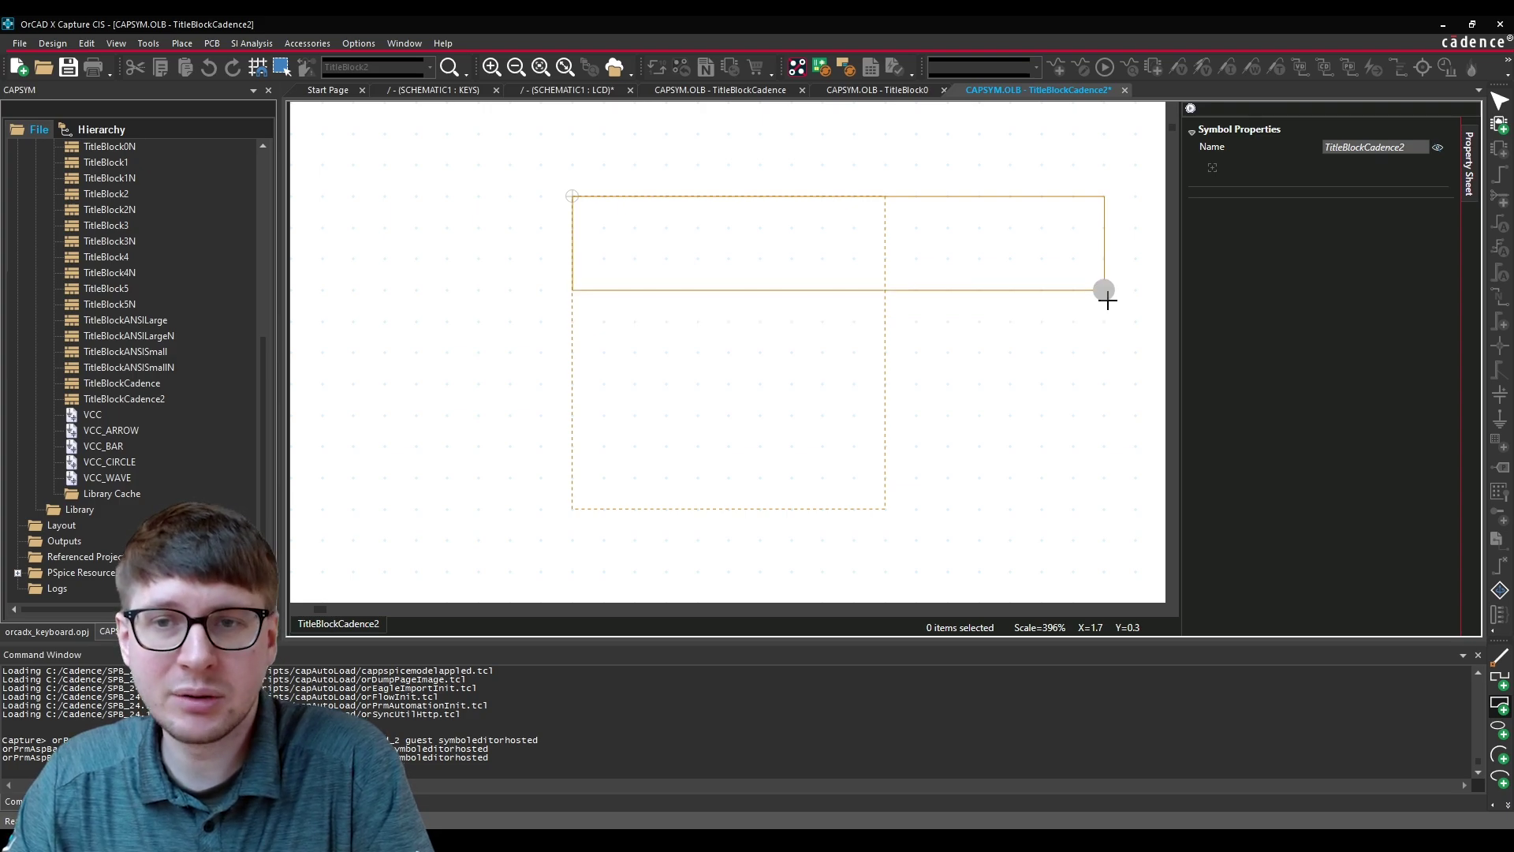
{"action": "left_click", "coordinate": [1104, 291]}
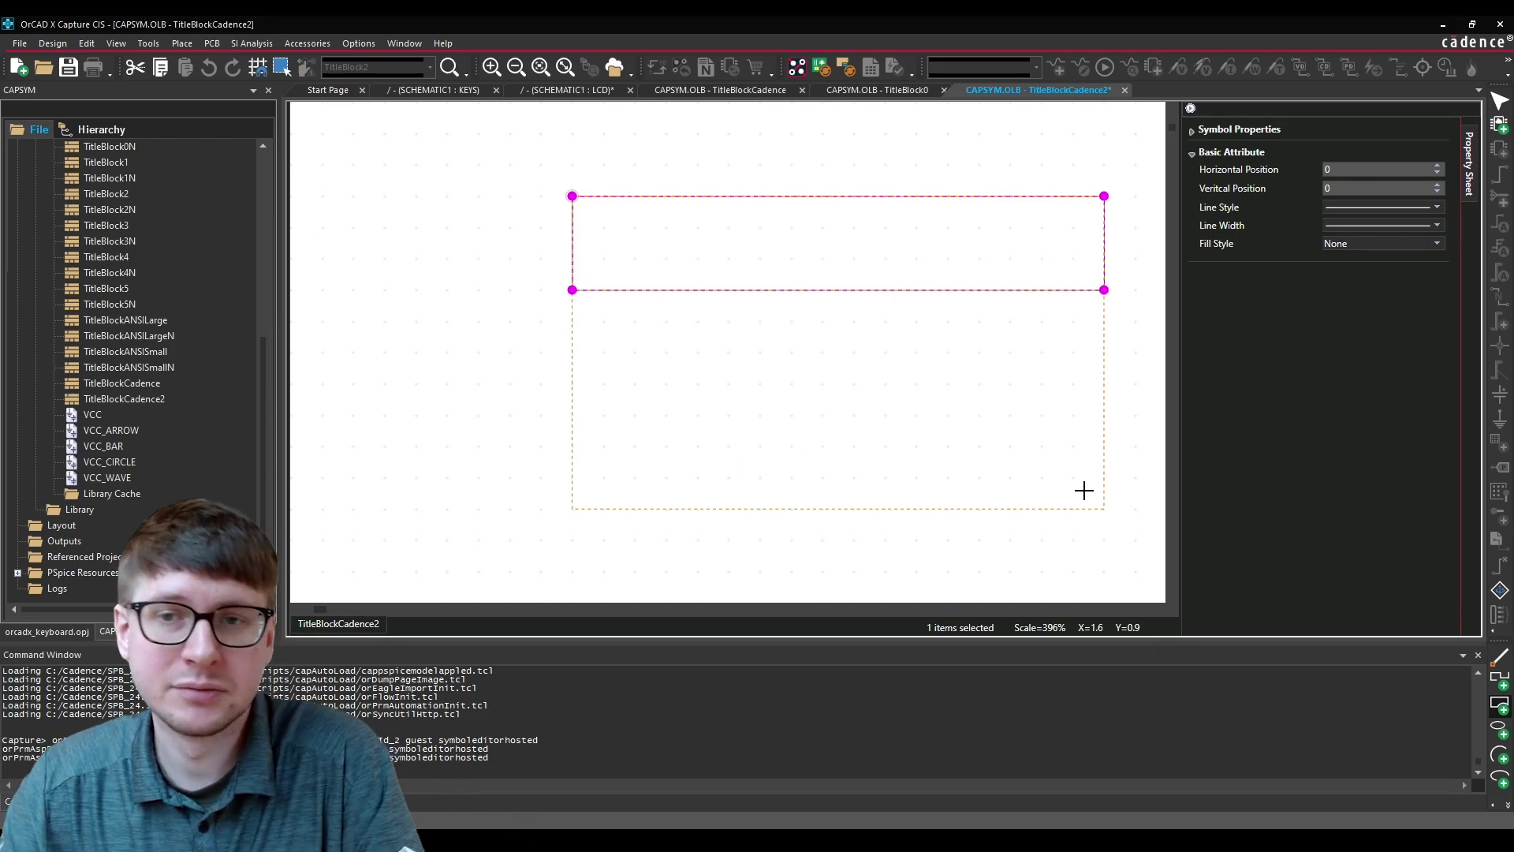
{"action": "left_click", "coordinate": [572, 384]}
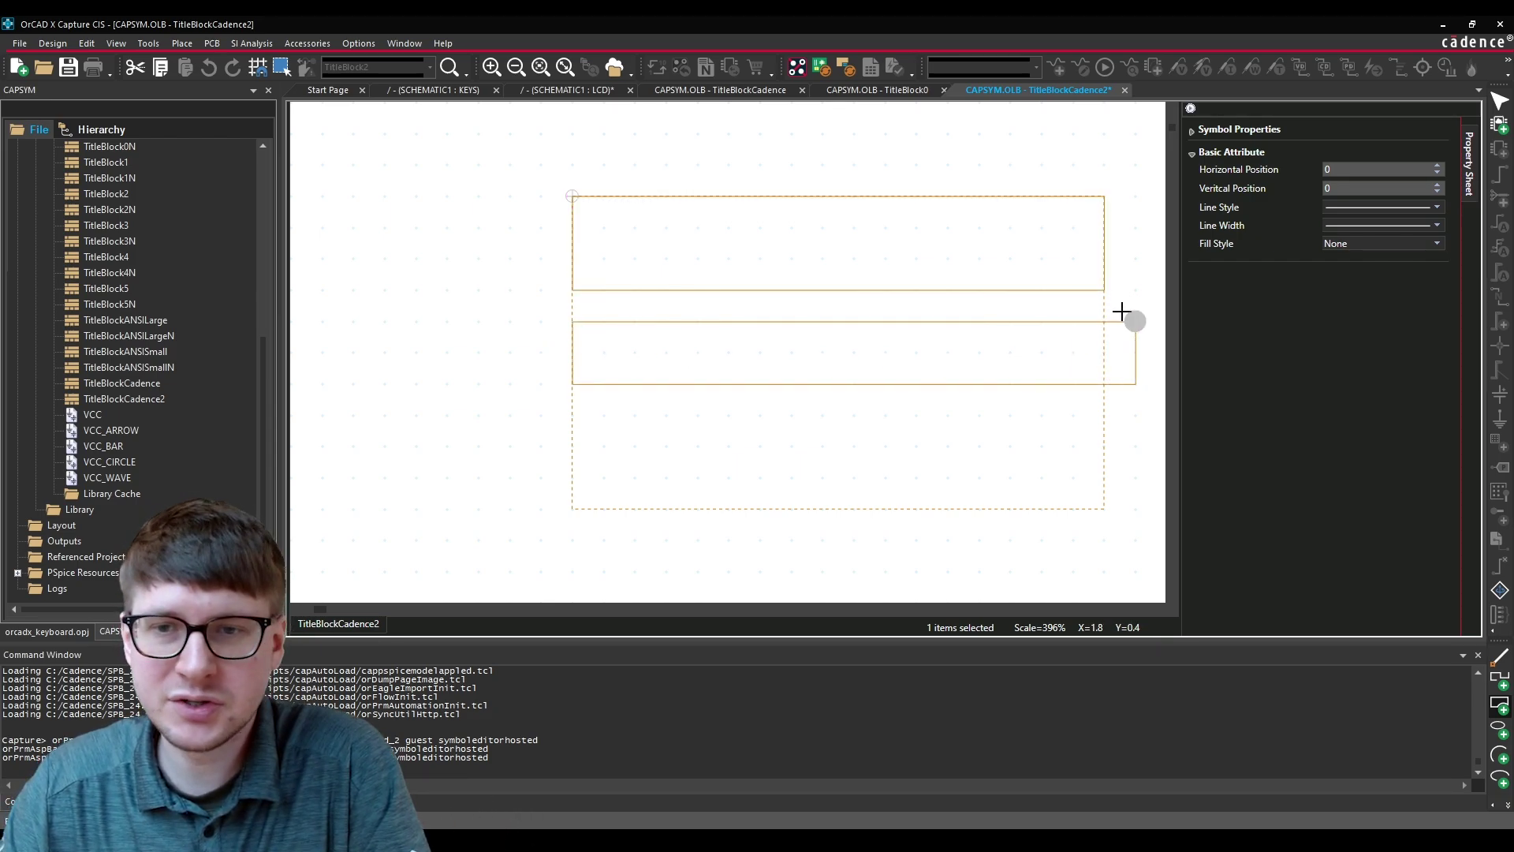
{"action": "left_click", "coordinate": [572, 477]}
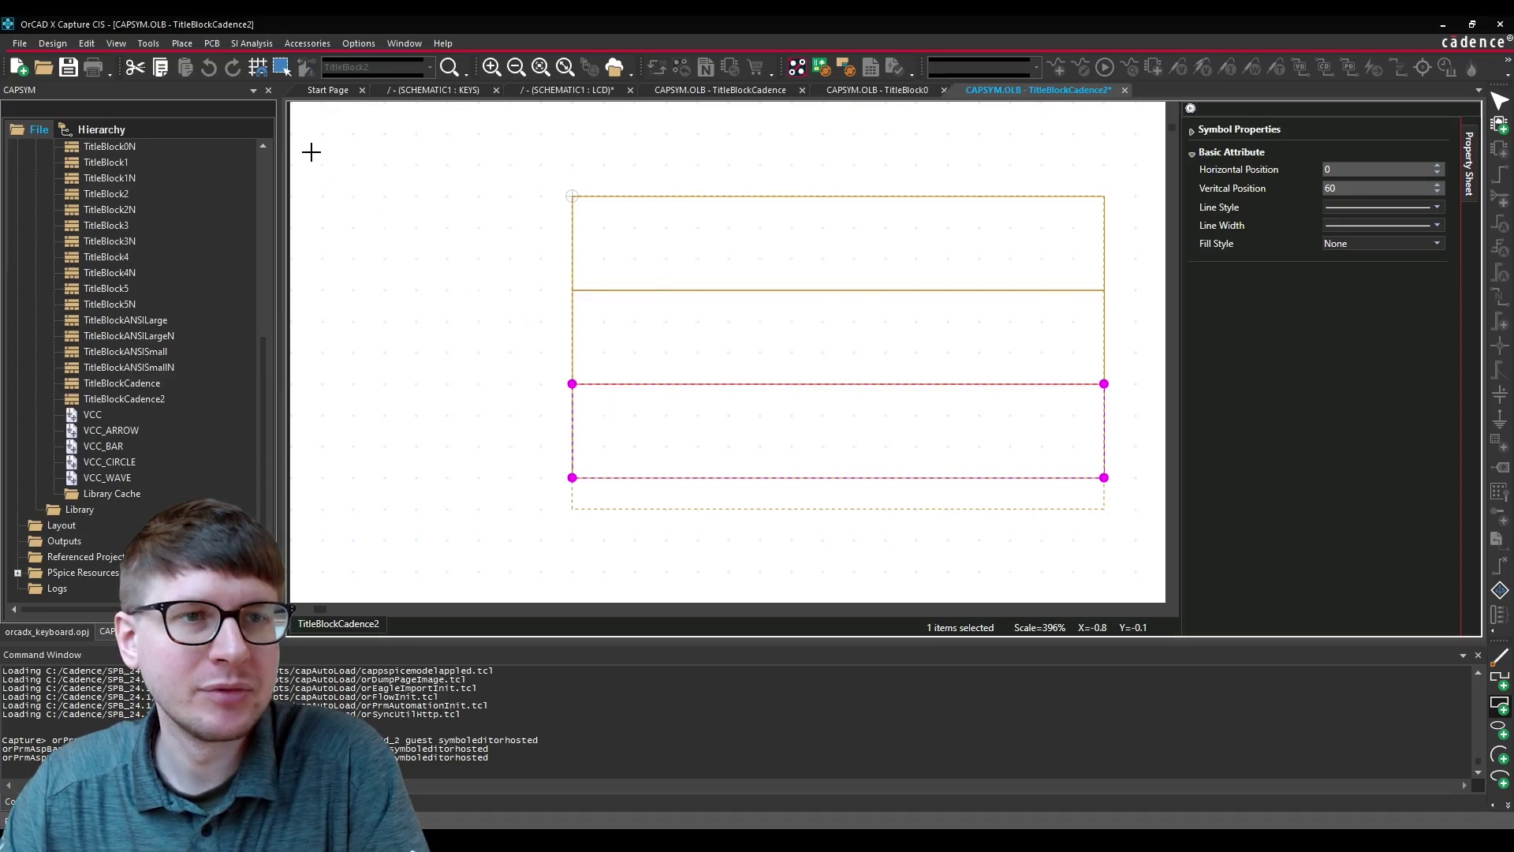
Step: Turn off grid snapping and try an off-grid rectangle inside the lowest box, removing the trial shape
{"action": "left_click", "coordinate": [258, 69]}
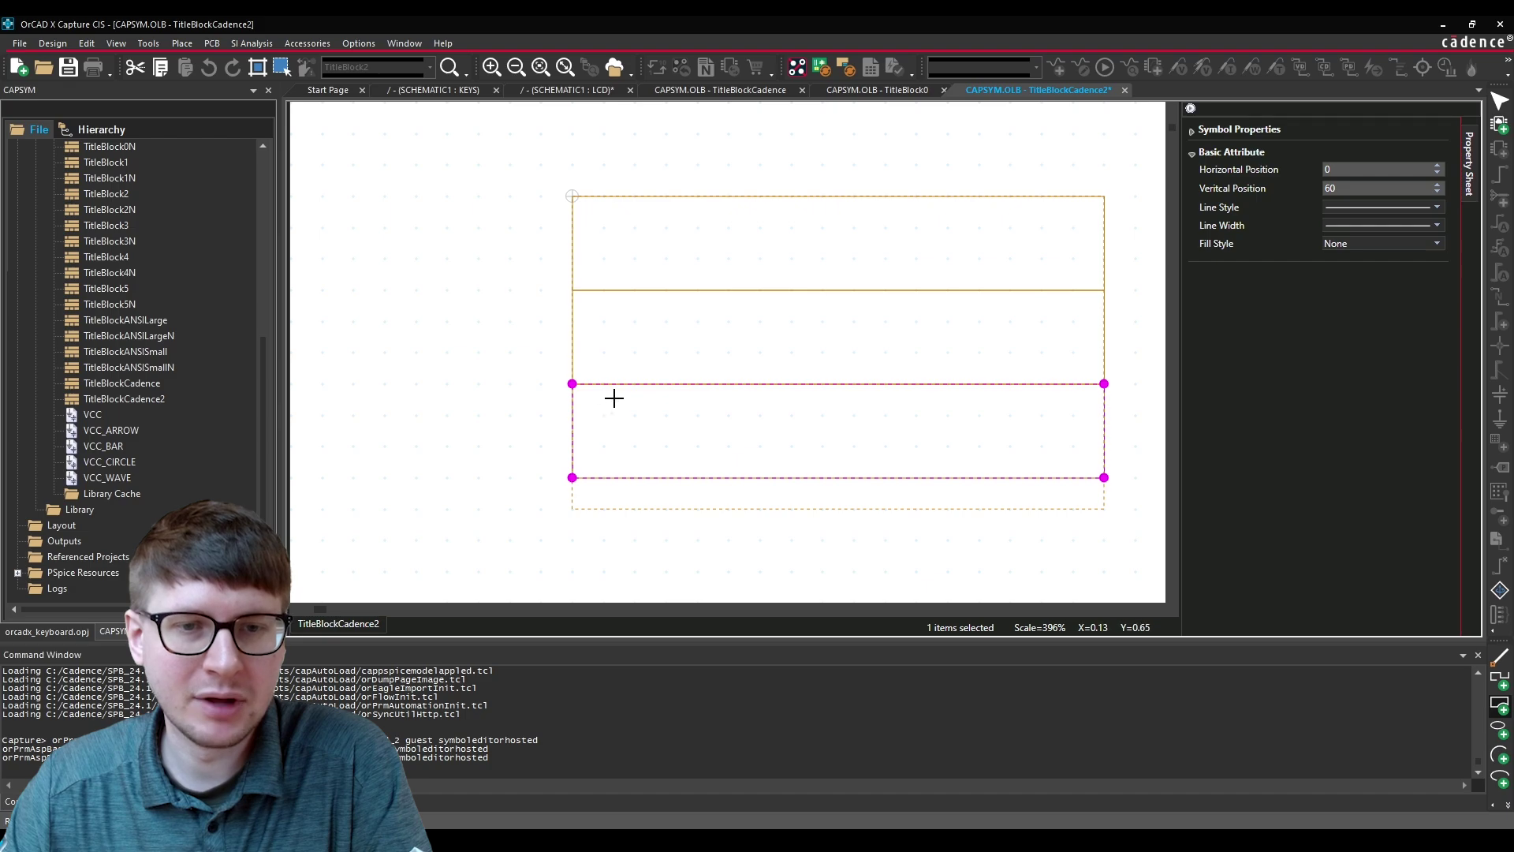
{"action": "left_click_drag", "start_coordinate": [614, 403], "coordinate": [805, 443]}
{"action": "key", "text": "Delete"}
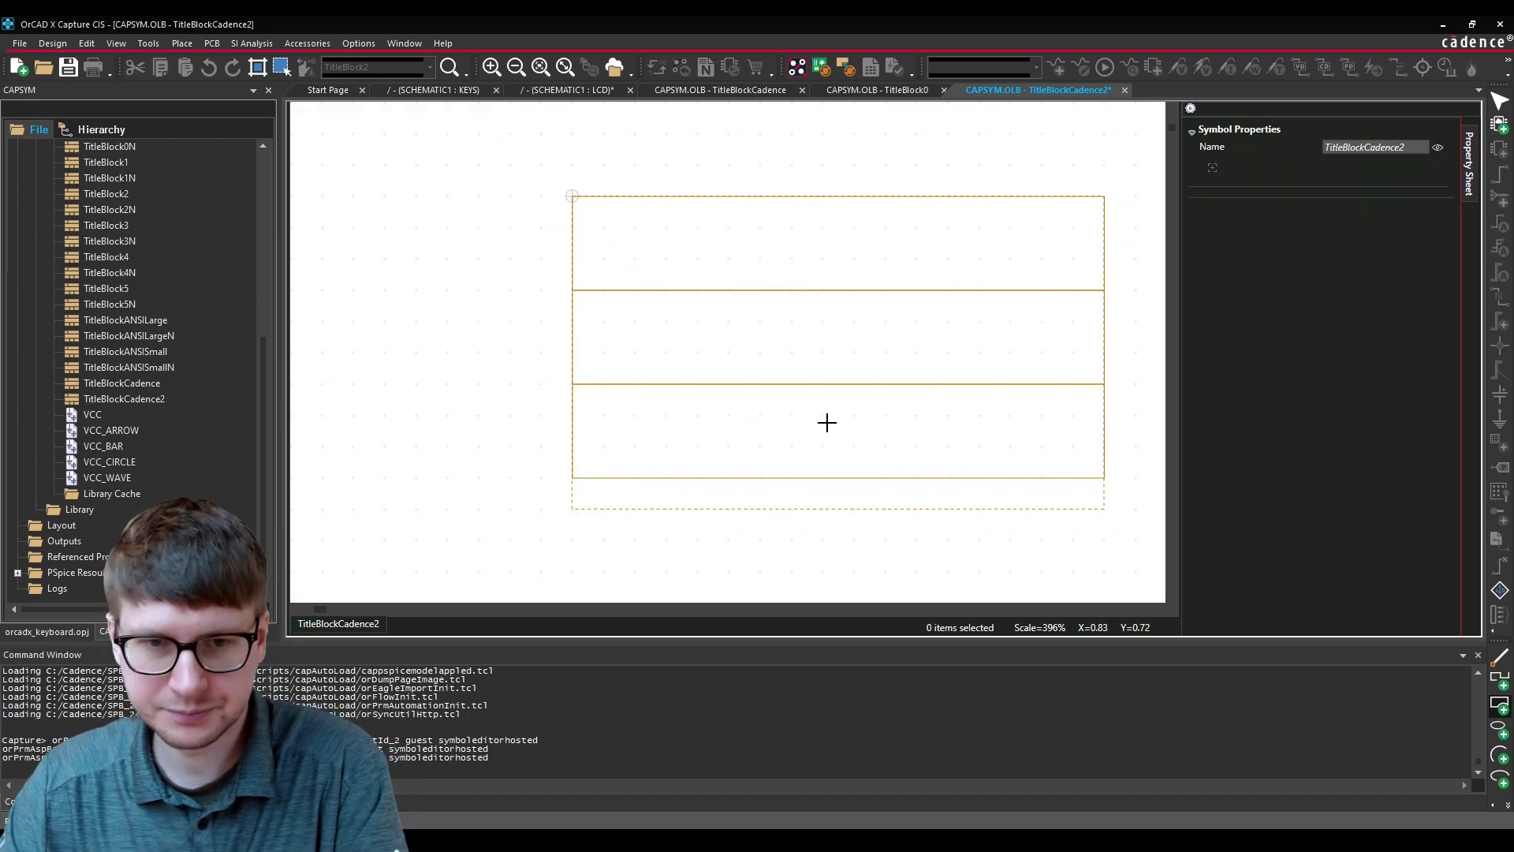
Step: End rectangle drawing and delete all three rectangles from TitleBlockCadence2
{"action": "right_click", "coordinate": [760, 424]}
{"action": "left_click", "coordinate": [769, 436]}
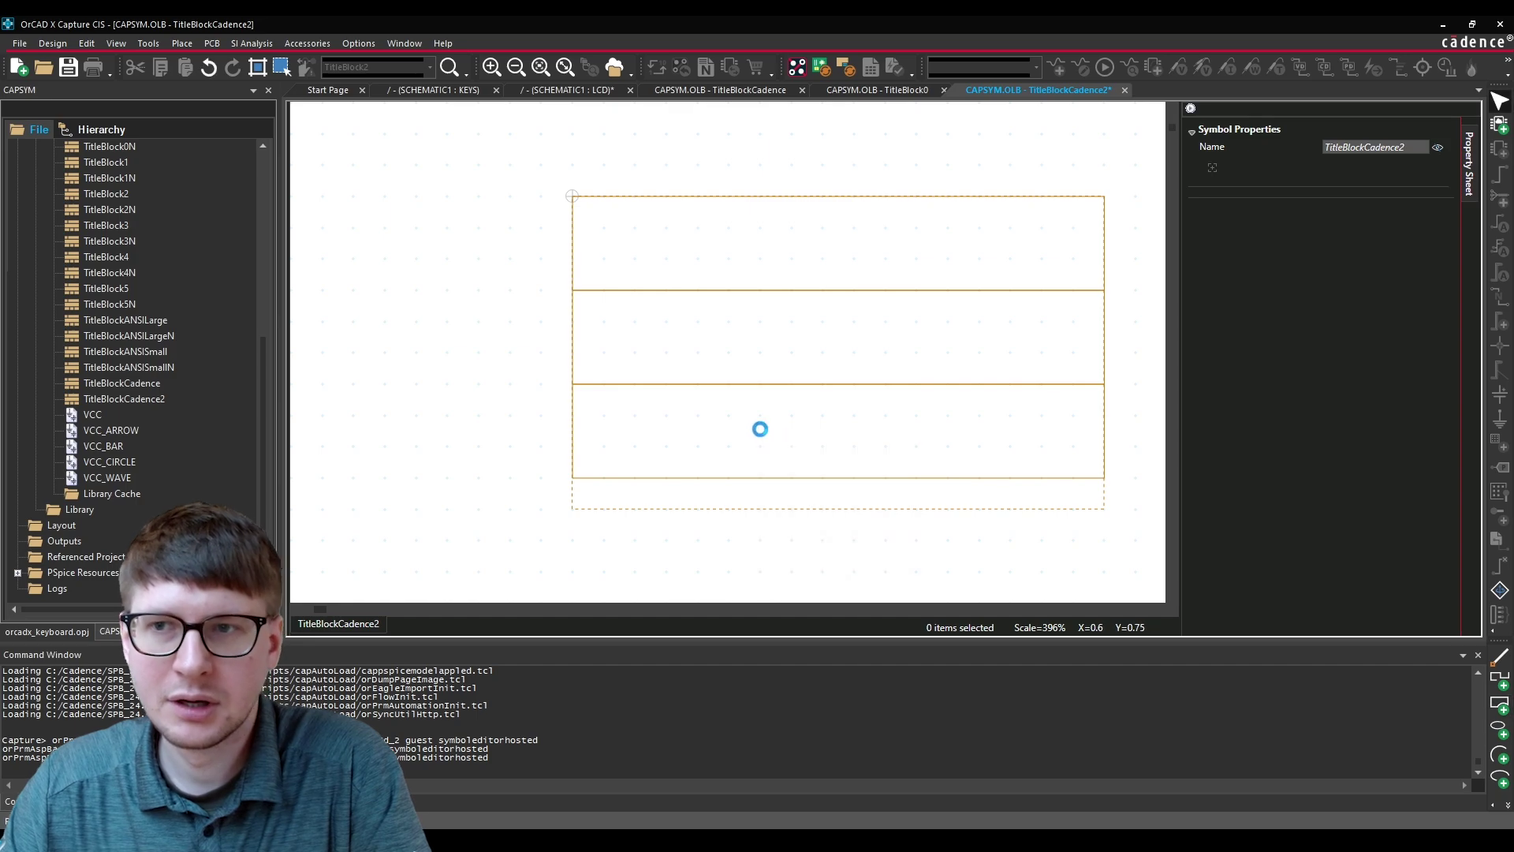
{"action": "left_click_drag", "start_coordinate": [538, 508], "coordinate": [1119, 186]}
{"action": "key", "text": "Delete"}
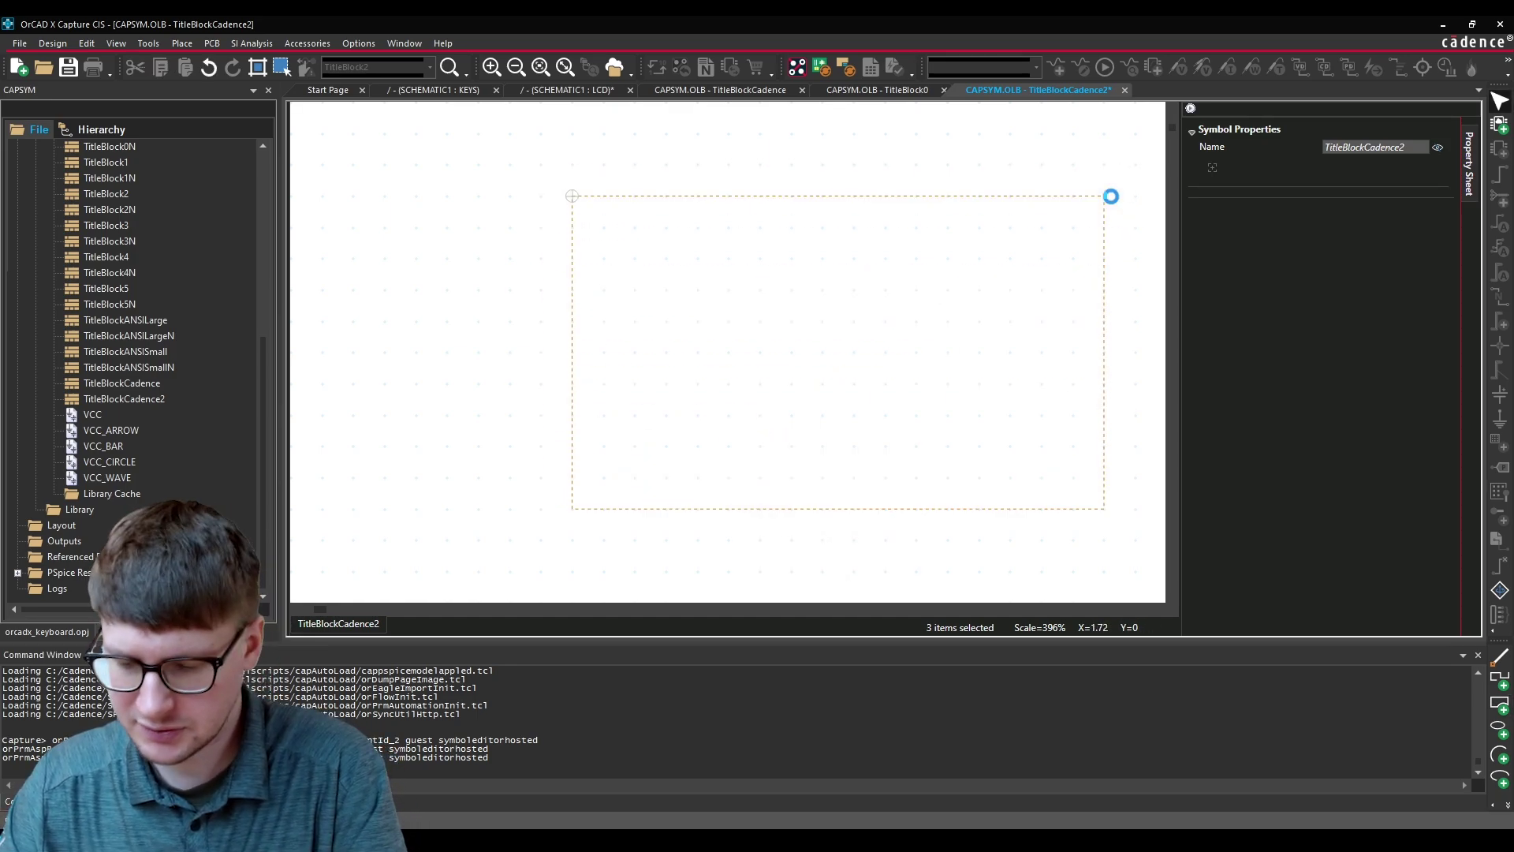
Step: Try to copy the entire TitleBlockCadence drawing into the TitleBlockCadence2 symbol
{"action": "double_click", "coordinate": [121, 387]}
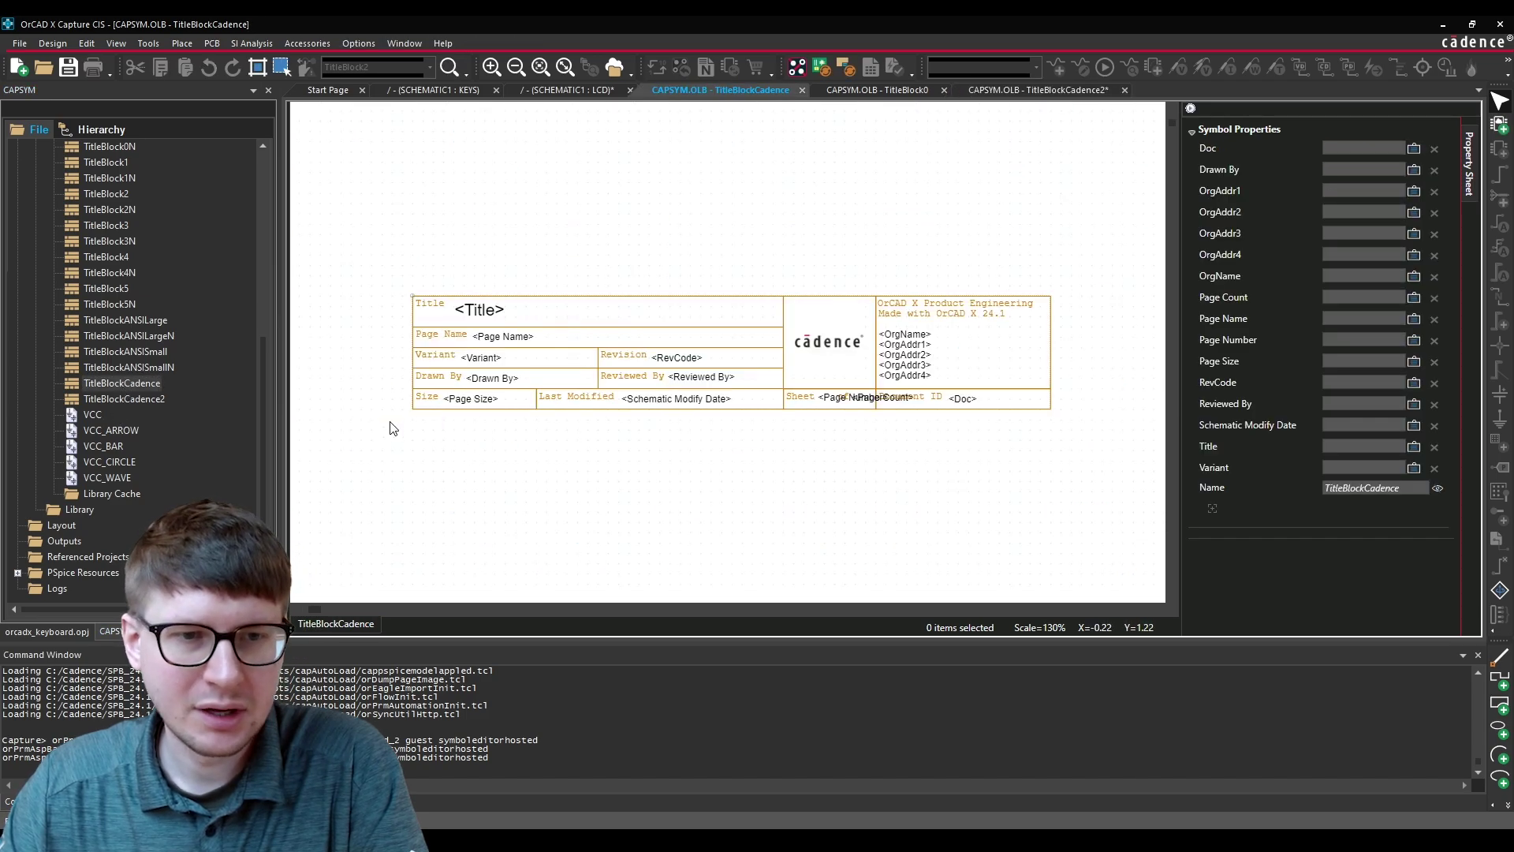
{"action": "left_click_drag", "start_coordinate": [392, 428], "coordinate": [1081, 282]}
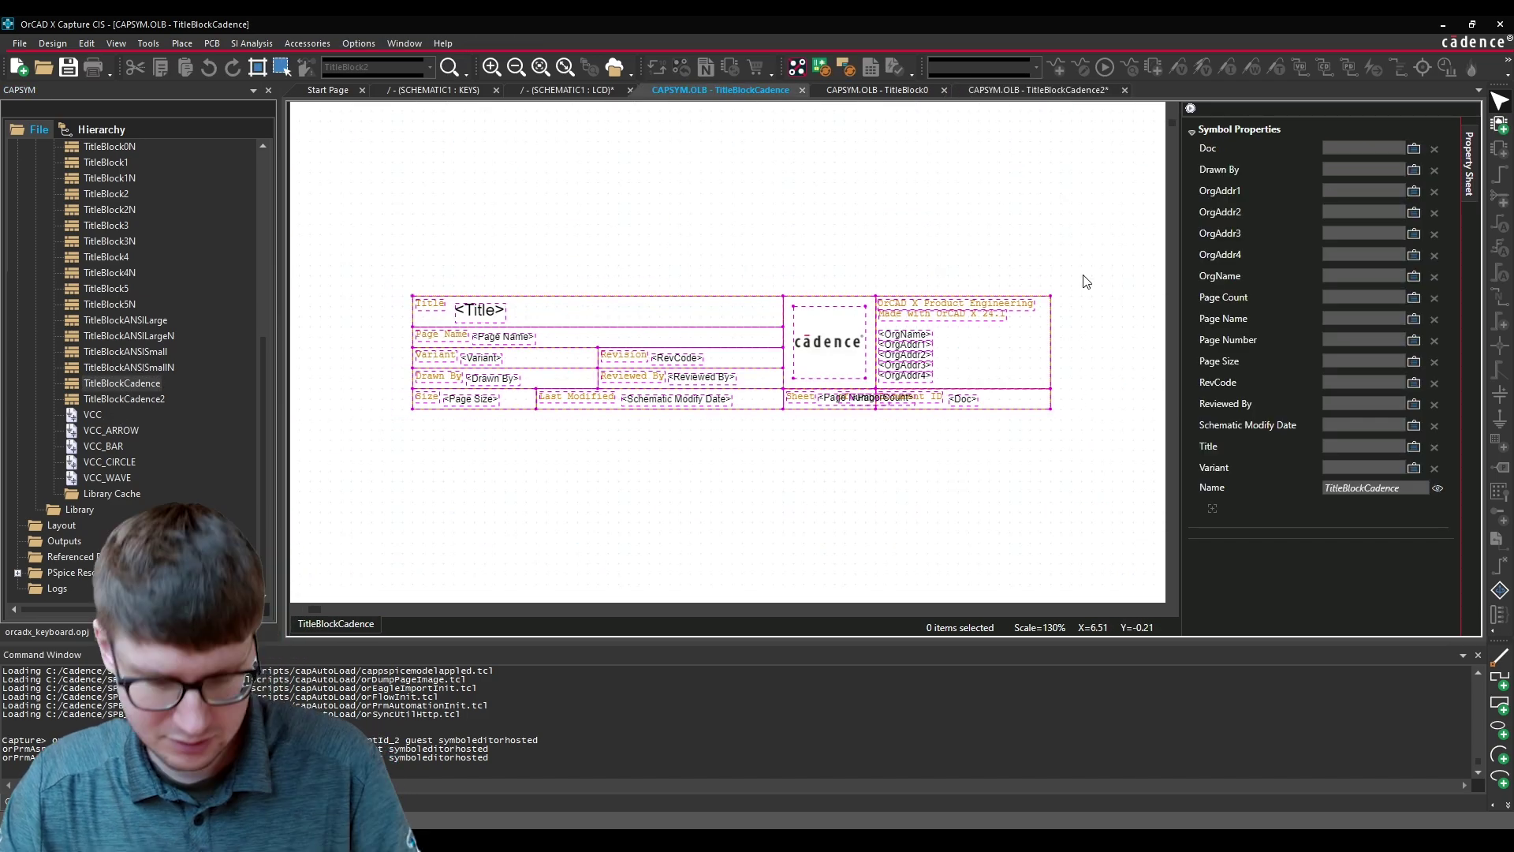
{"action": "left_click", "coordinate": [750, 260]}
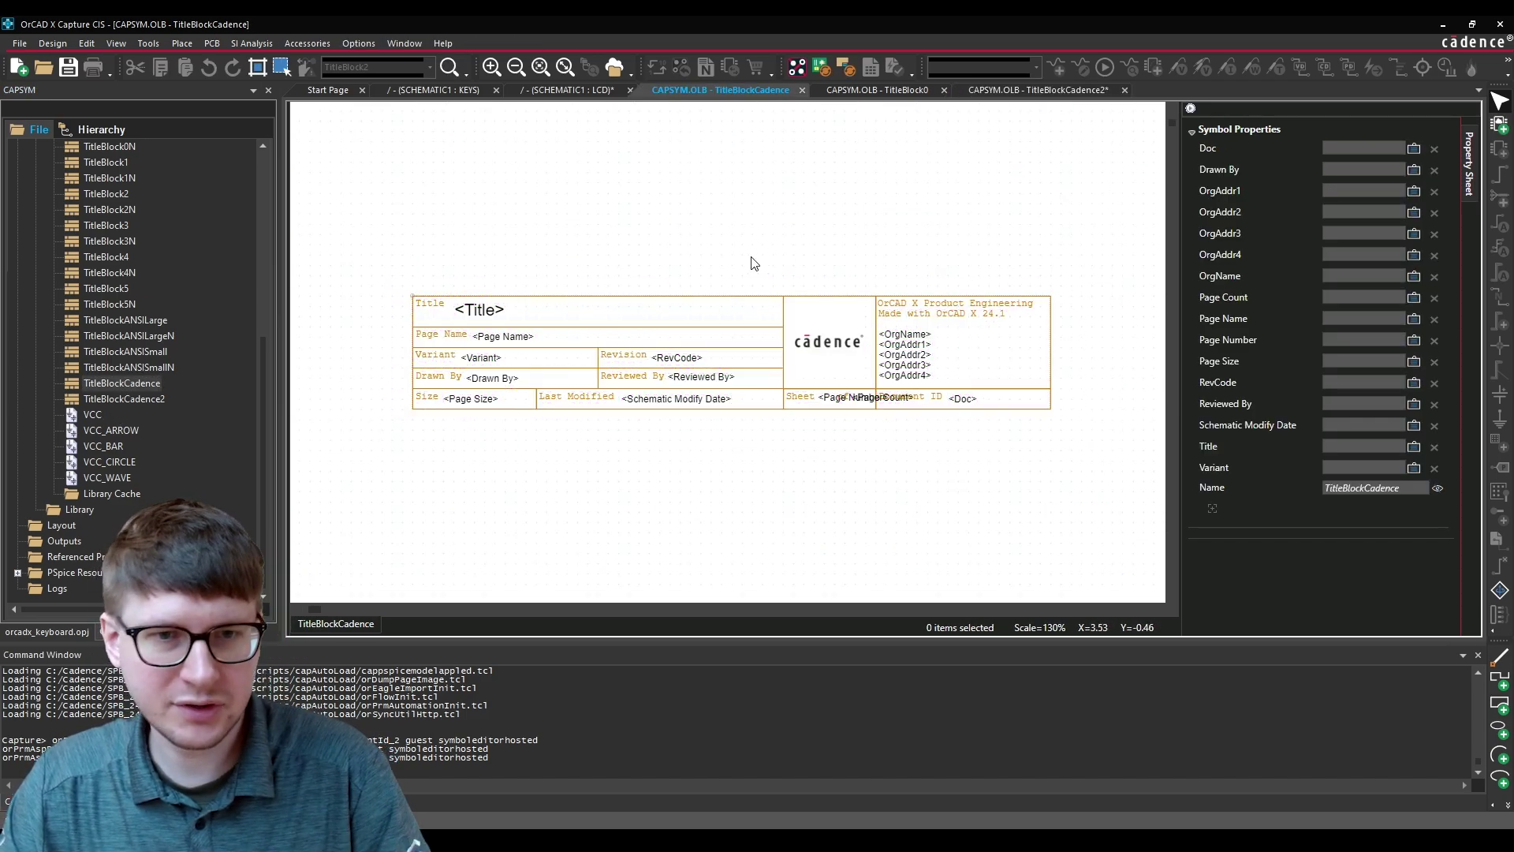
{"action": "double_click", "coordinate": [117, 401]}
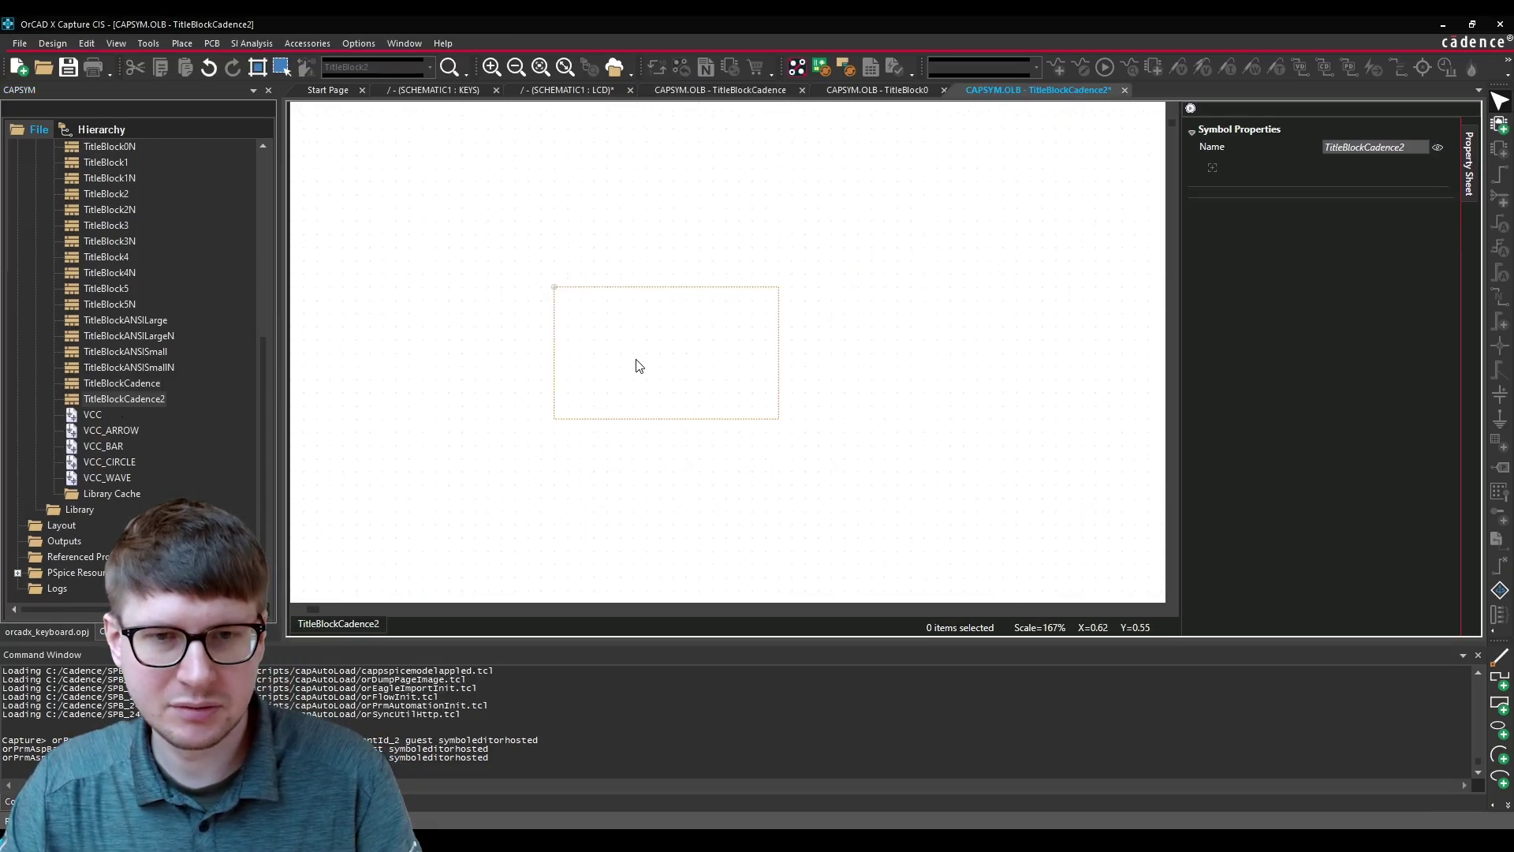
Step: Copy the cell outline rectangles of TitleBlockCadence, leaving out its texts and logo, and open TitleBlockCadence2
{"action": "left_click", "coordinate": [122, 383]}
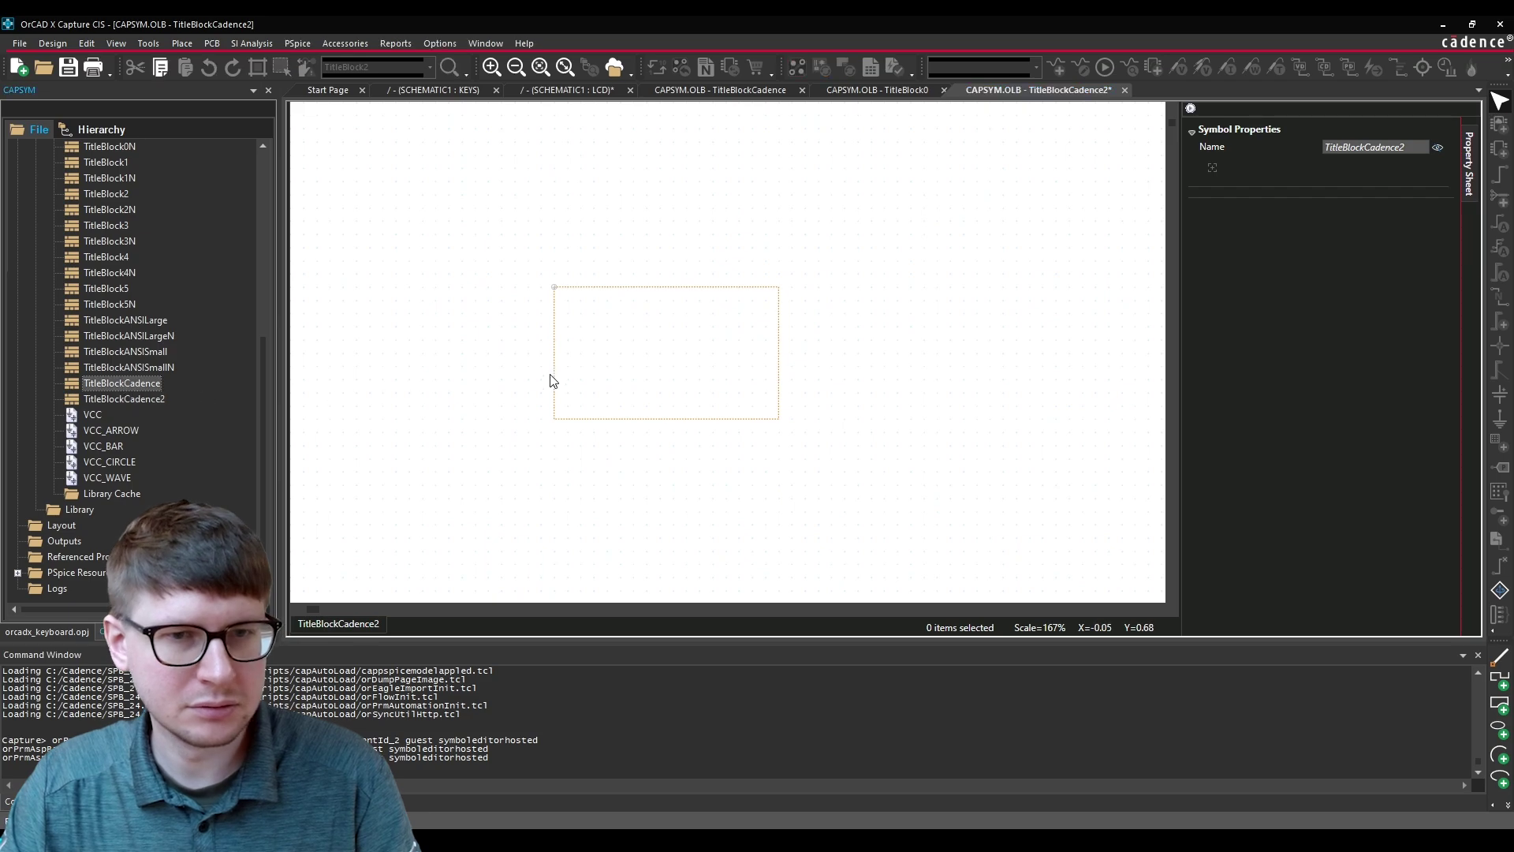
{"action": "double_click", "coordinate": [145, 382]}
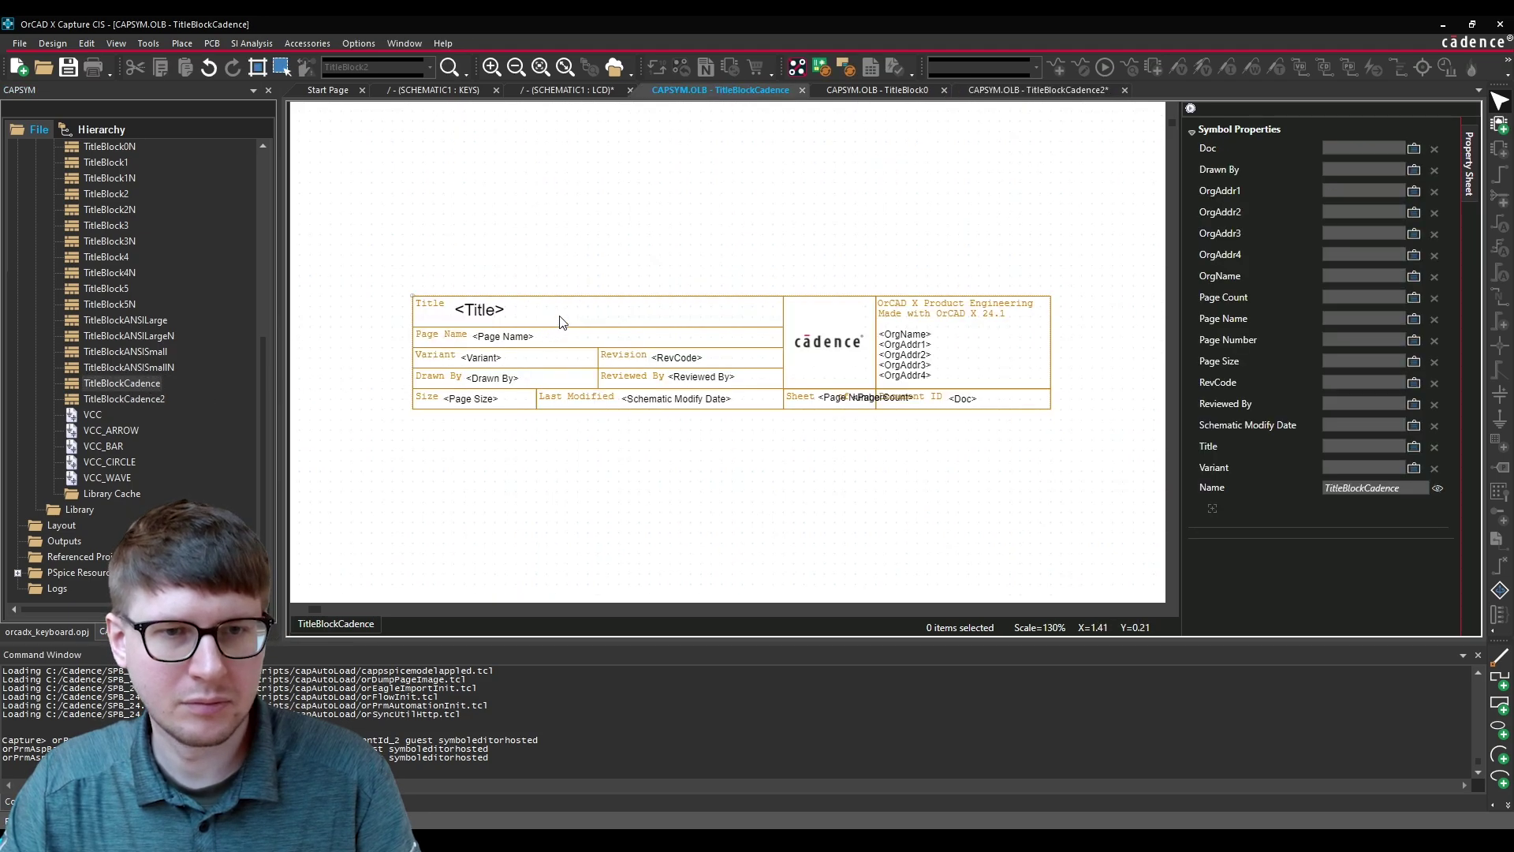
{"action": "right_click", "coordinate": [621, 250]}
{"action": "left_click", "coordinate": [582, 267]}
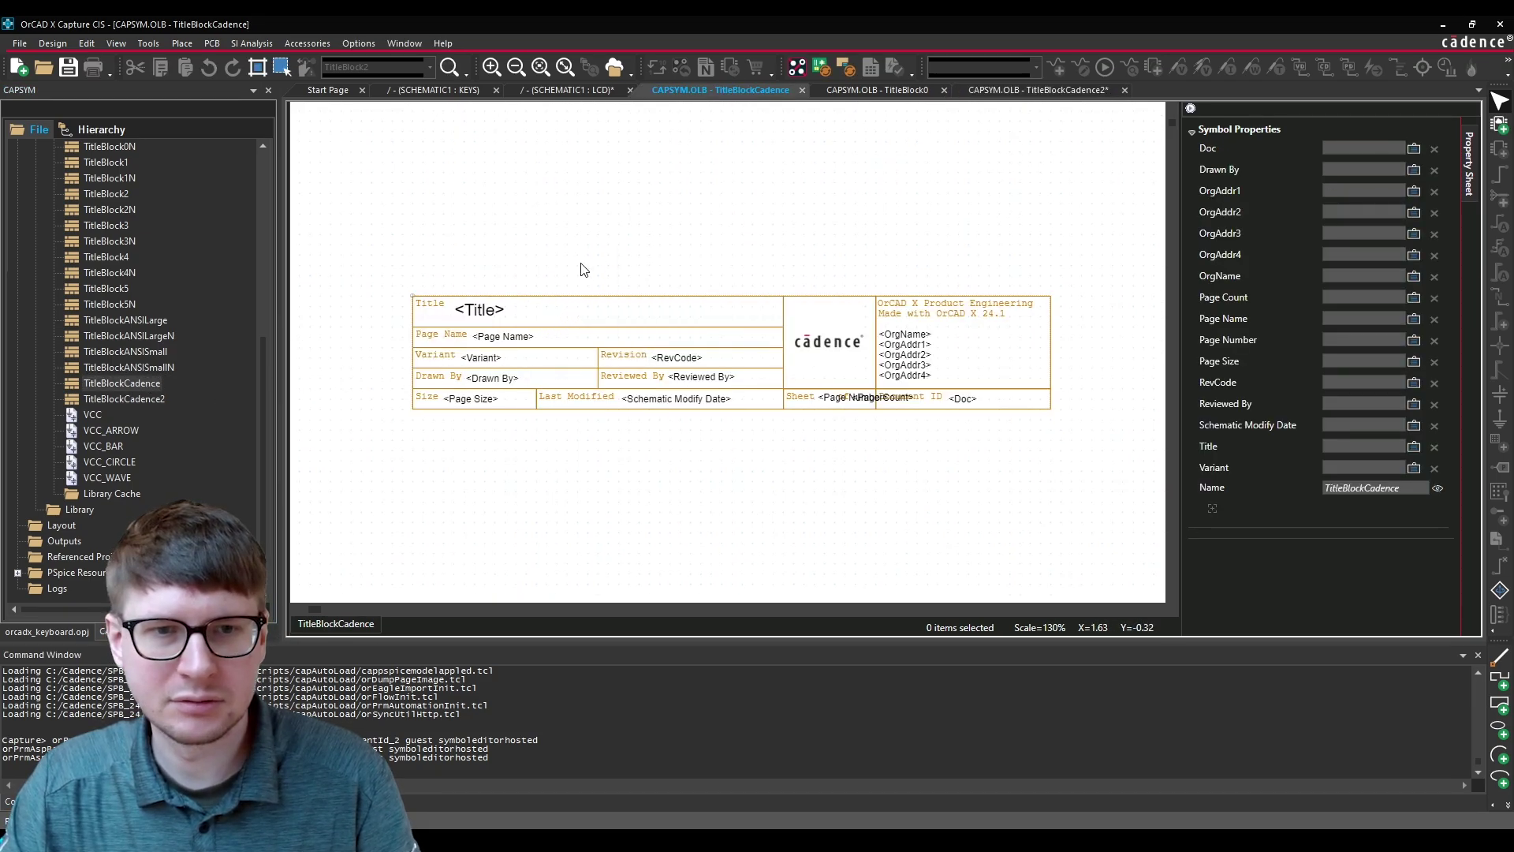
{"action": "left_click", "coordinate": [561, 304]}
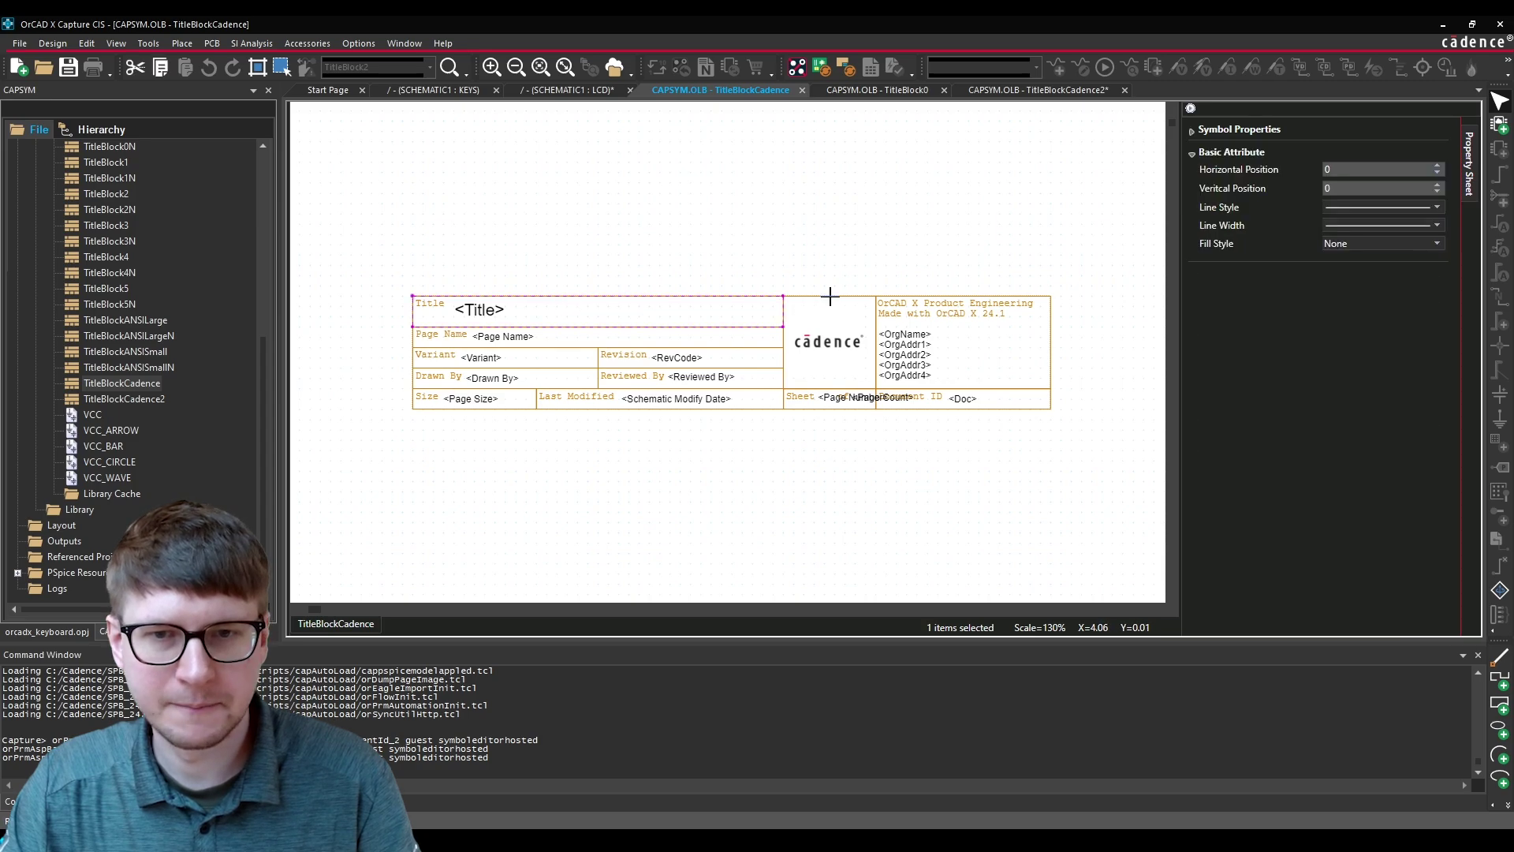
{"action": "left_click", "coordinate": [778, 304], "text": "ctrl"}
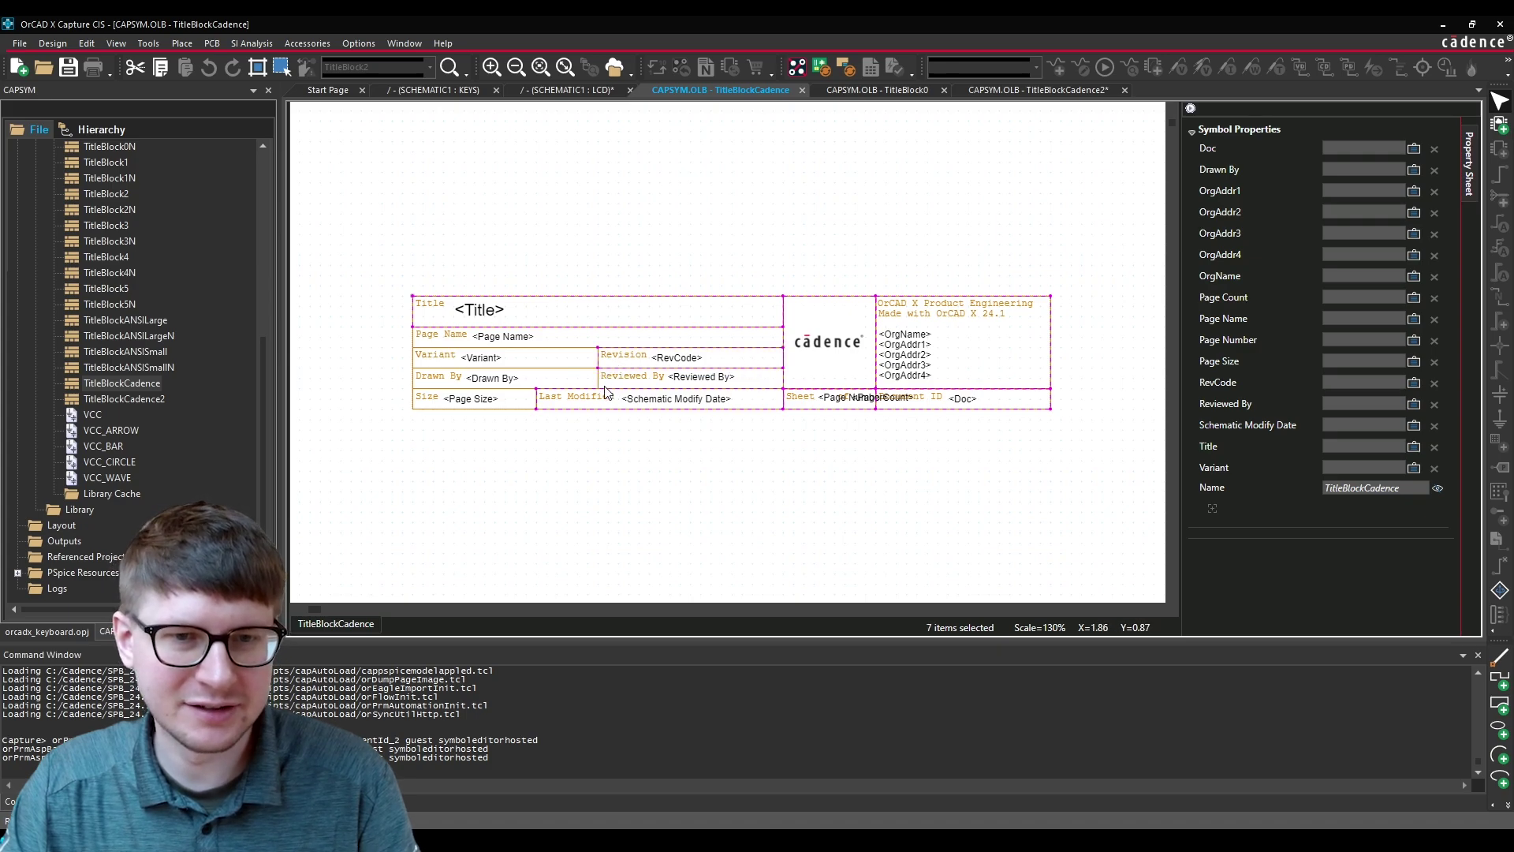
{"action": "left_click", "coordinate": [580, 369], "text": "ctrl"}
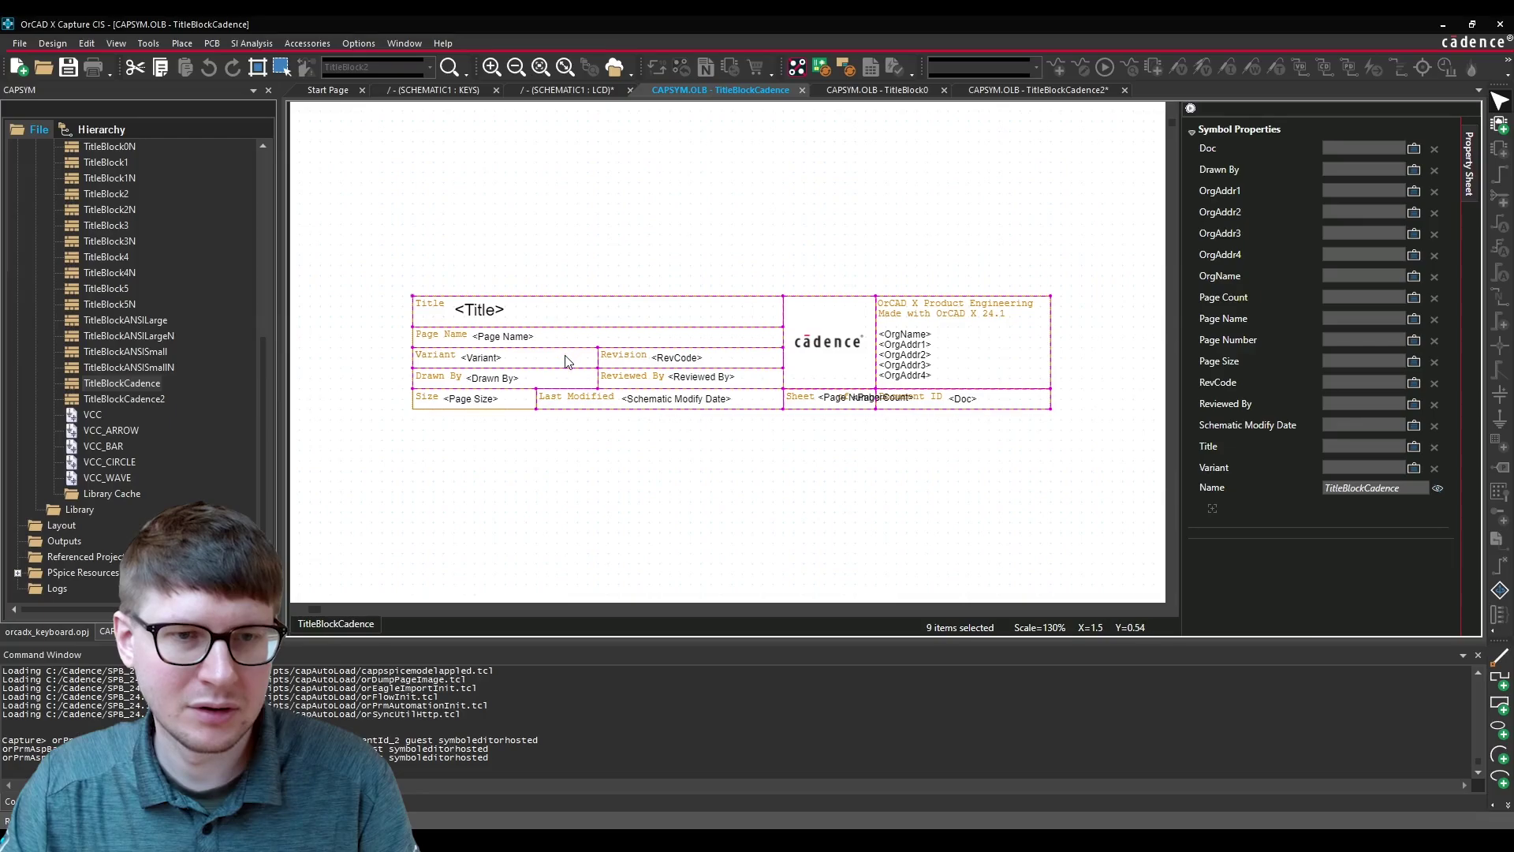
{"action": "left_click", "coordinate": [513, 411], "text": "ctrl"}
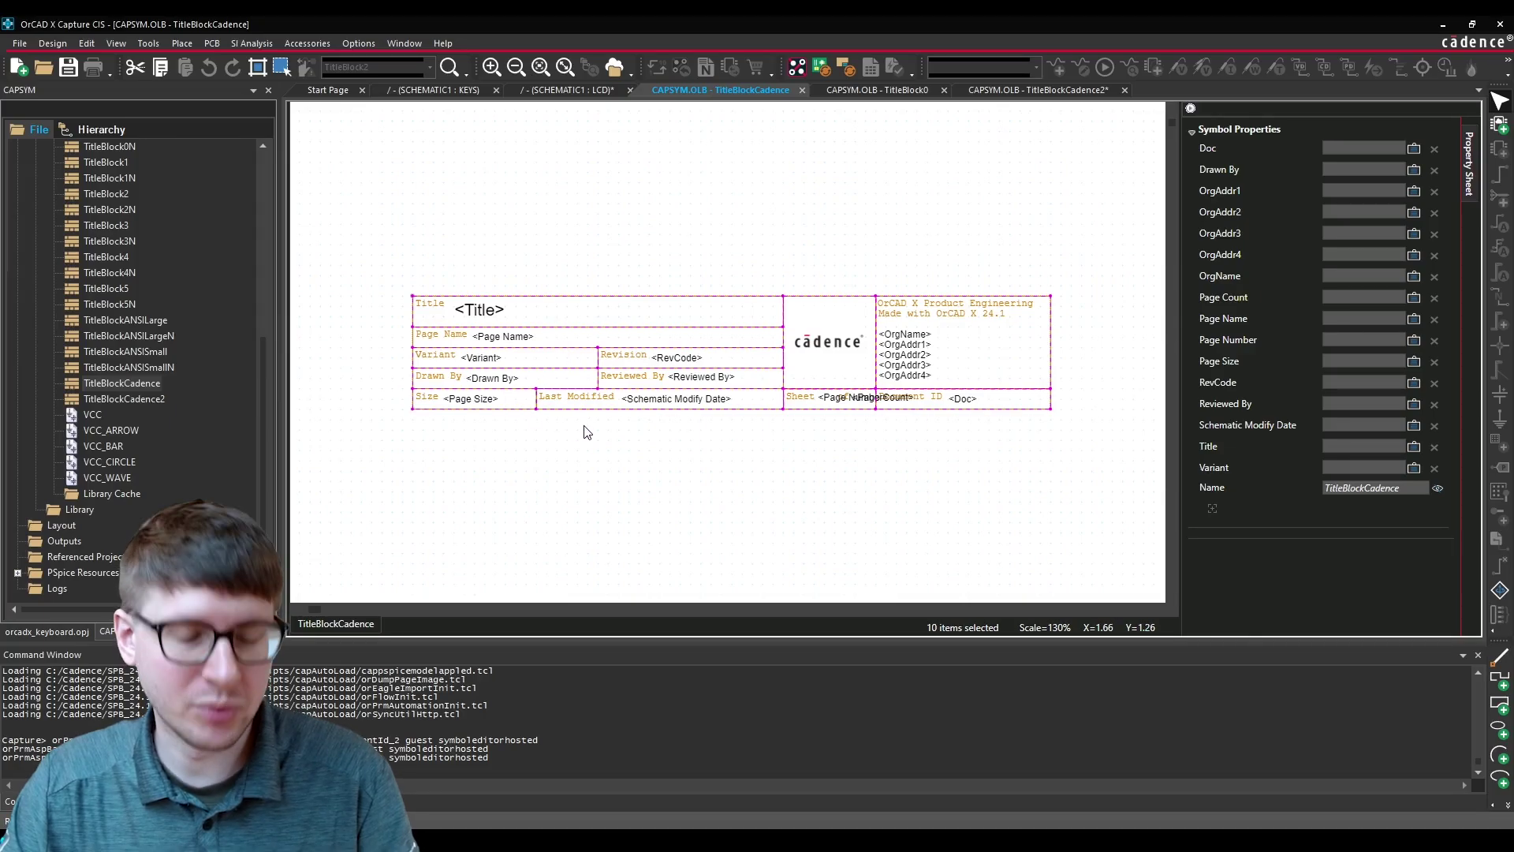
{"action": "double_click", "coordinate": [108, 396]}
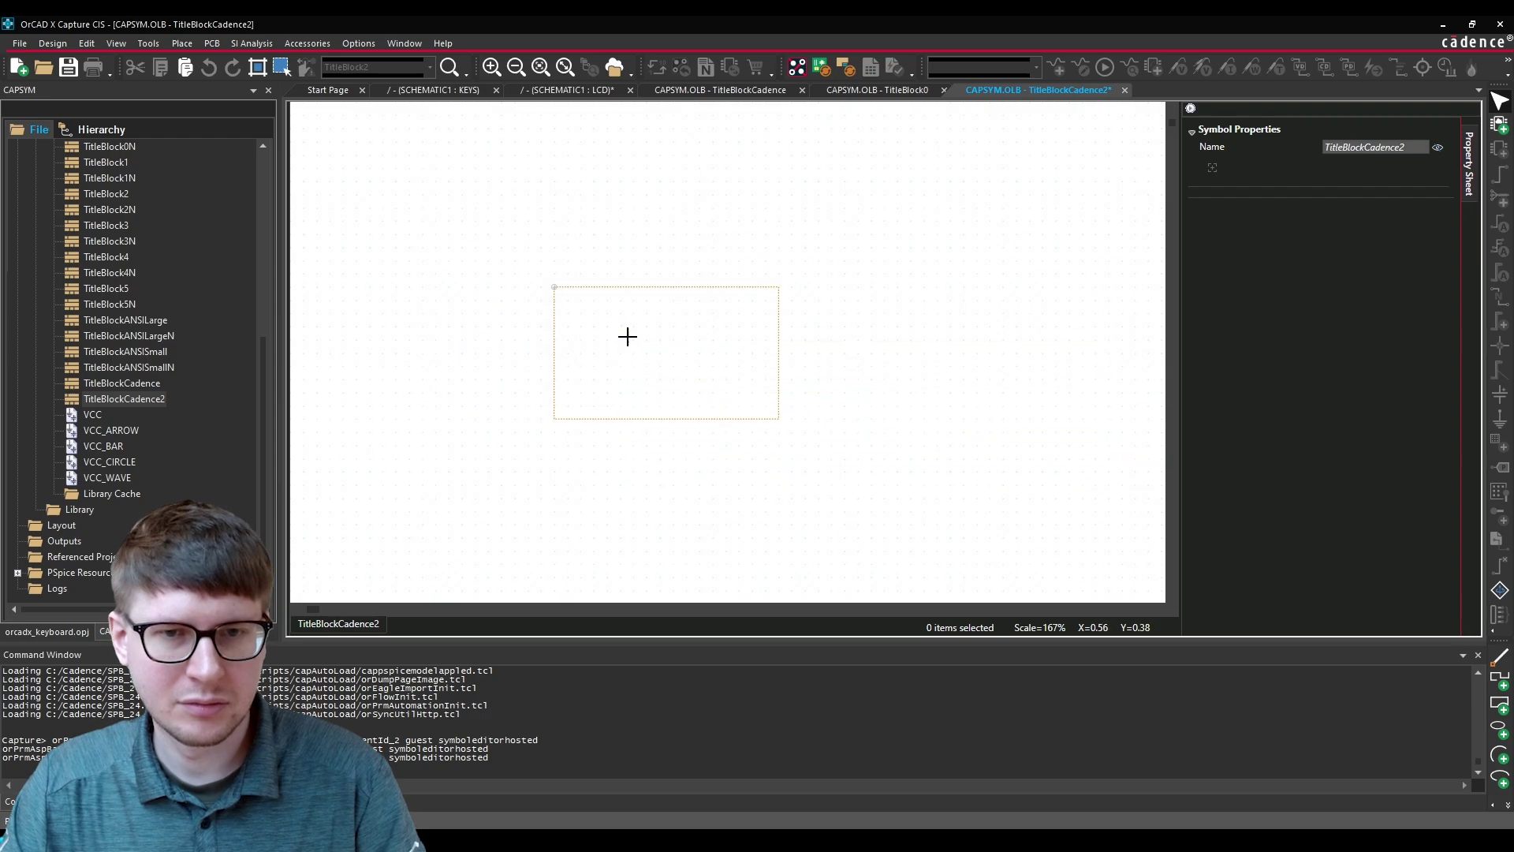
Step: Try placing the copied rectangles away from the origin of TitleBlockCadence2 and undo the placement
{"action": "key", "text": "ctrl+v"}
{"action": "left_click", "coordinate": [676, 299]}
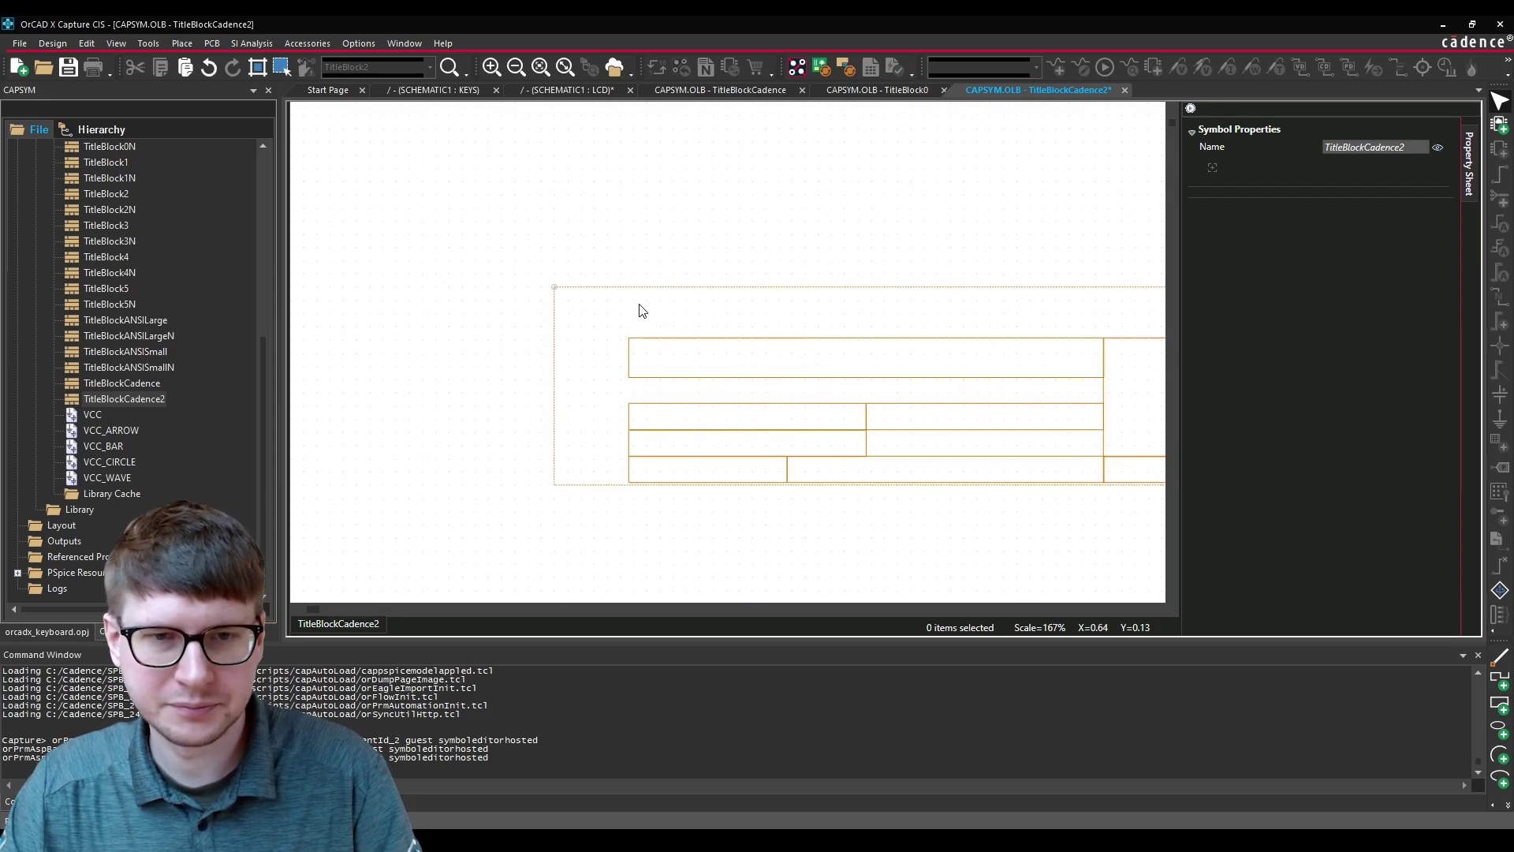
{"action": "key", "text": "ctrl+z"}
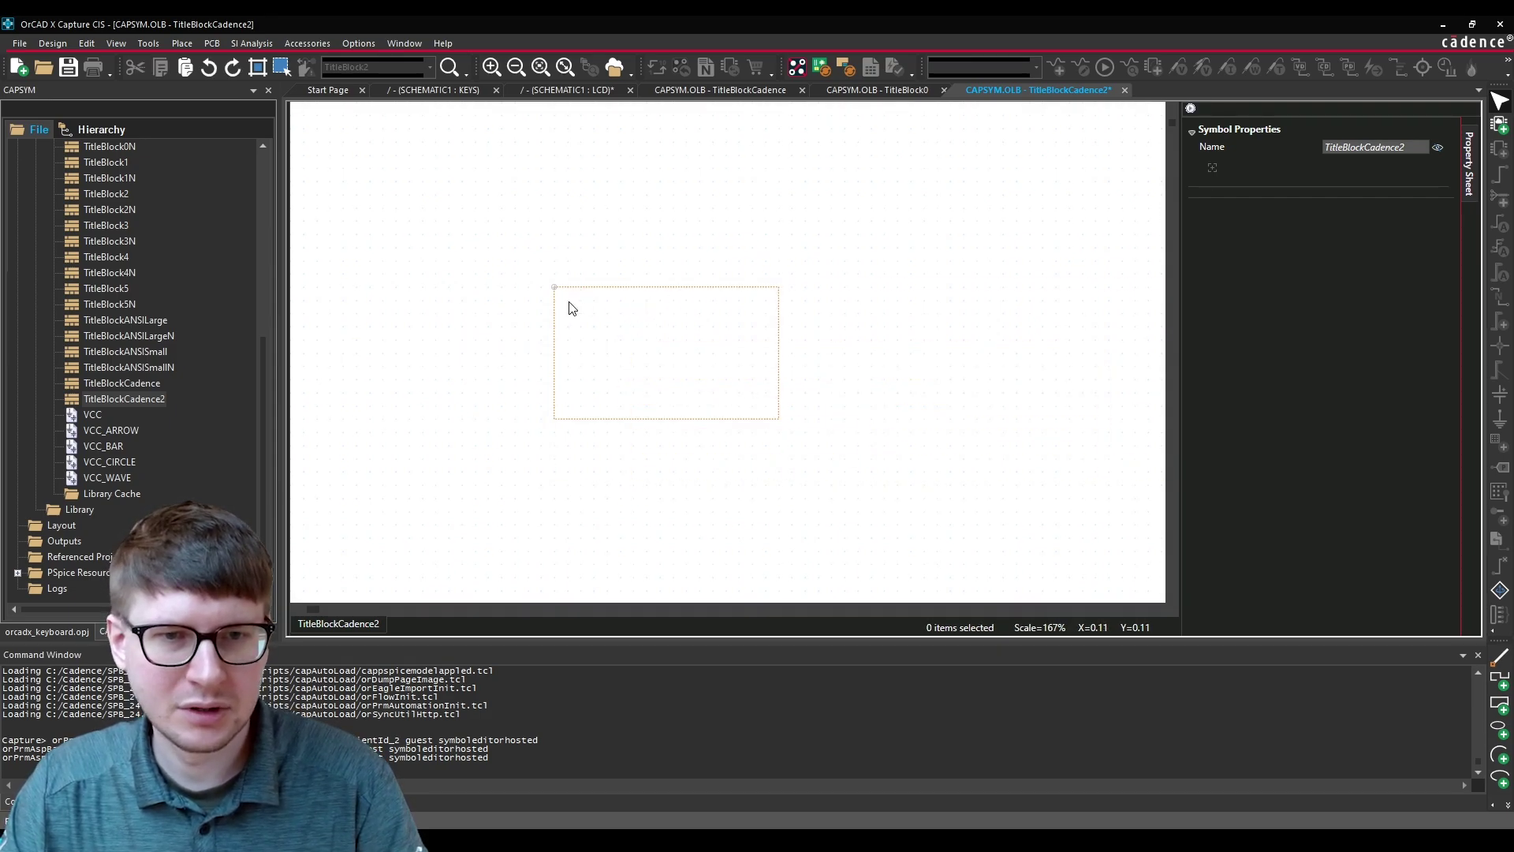
Step: Paste the copied rectangles into TitleBlockCadence2 with their upper-left corner at the symbol origin
{"action": "scroll", "coordinate": [604, 308], "scroll_direction": "up", "scroll_amount": 3}
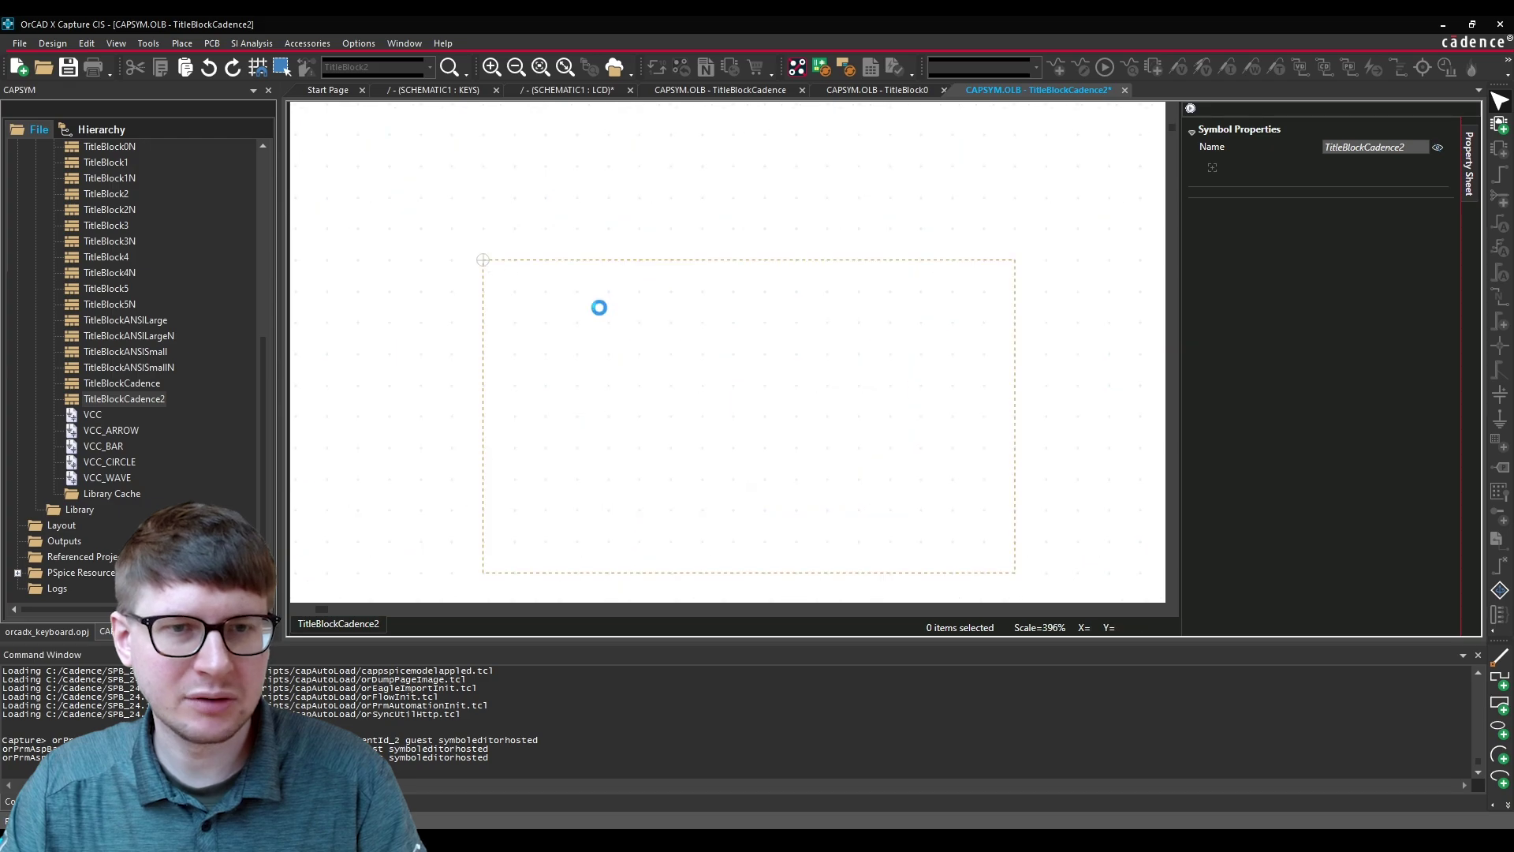
{"action": "scroll", "coordinate": [600, 308], "scroll_direction": "up", "scroll_amount": 1}
{"action": "key", "text": "ctrl+v"}
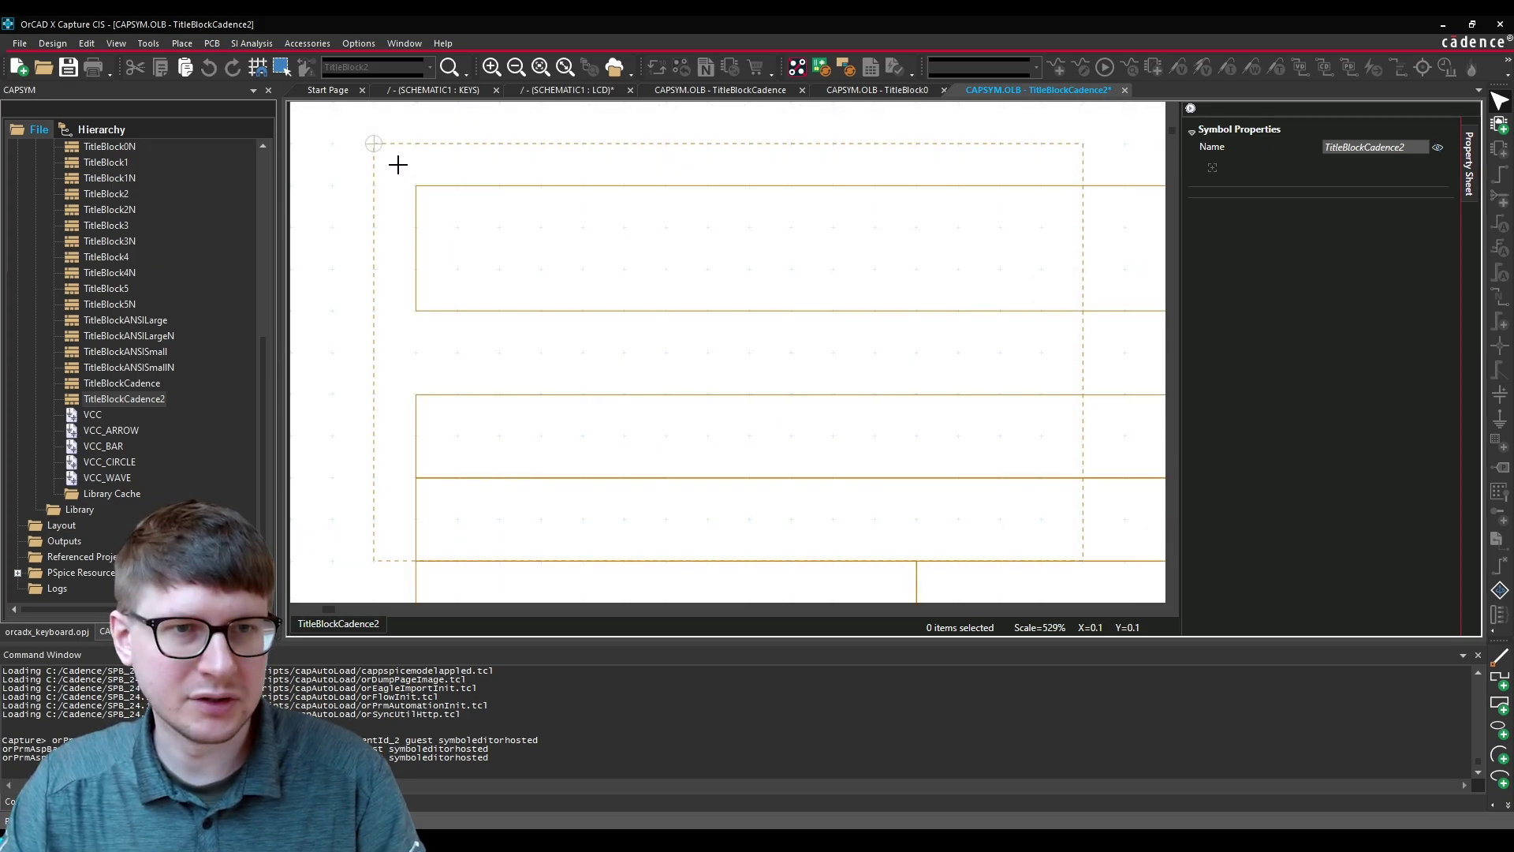
{"action": "left_click", "coordinate": [372, 142]}
{"action": "left_click", "coordinate": [338, 192]}
{"action": "scroll", "coordinate": [385, 191], "scroll_direction": "down", "scroll_amount": 3}
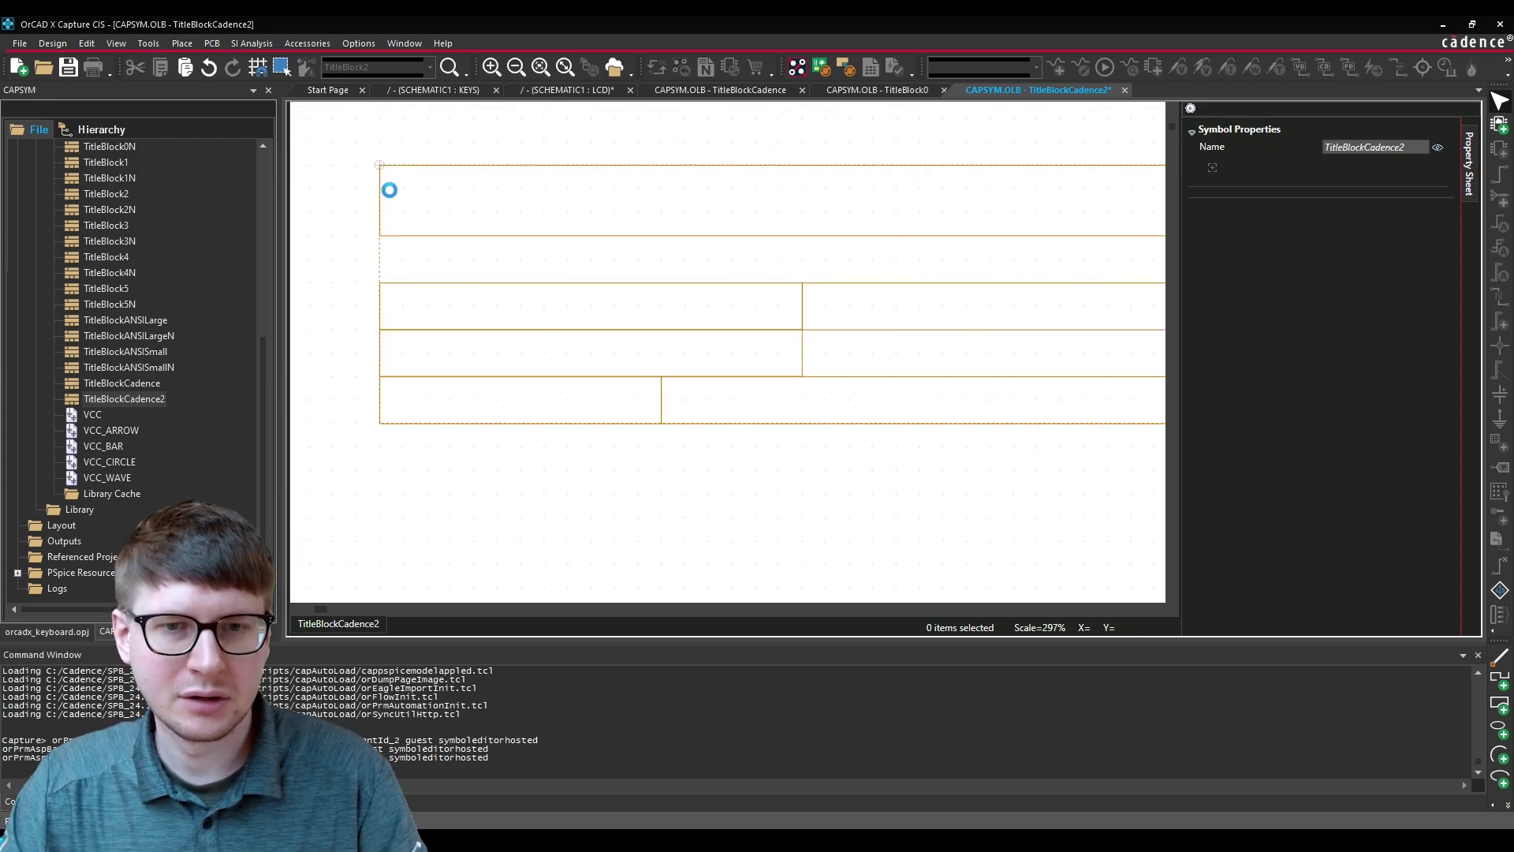
Step: Compare the full width of the pasted TitleBlockCadence2 outline with the original TitleBlockCadence drawing
{"action": "double_click", "coordinate": [109, 385]}
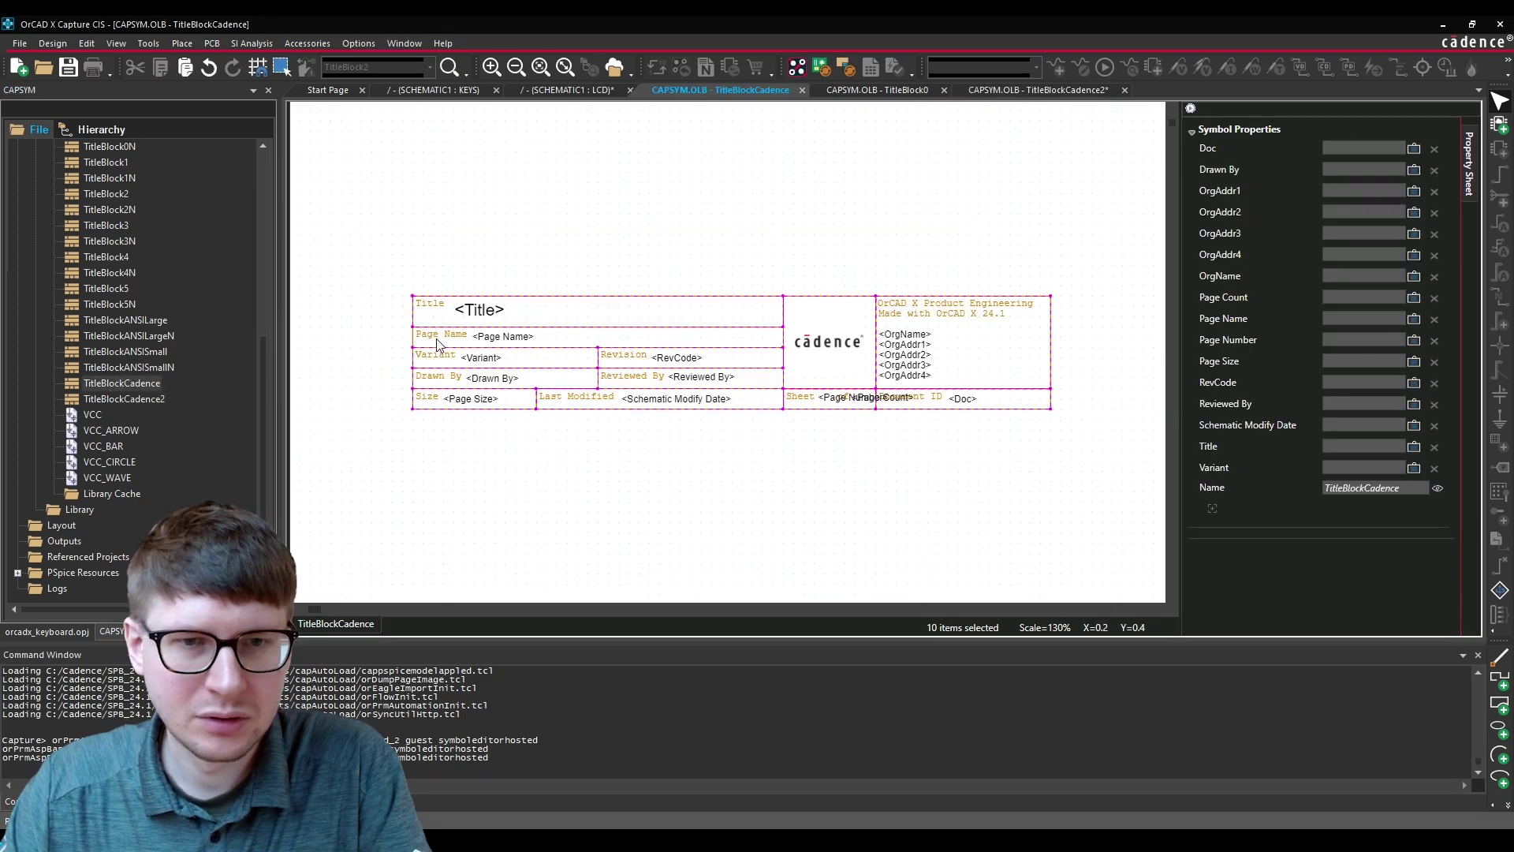
{"action": "left_click", "coordinate": [476, 466]}
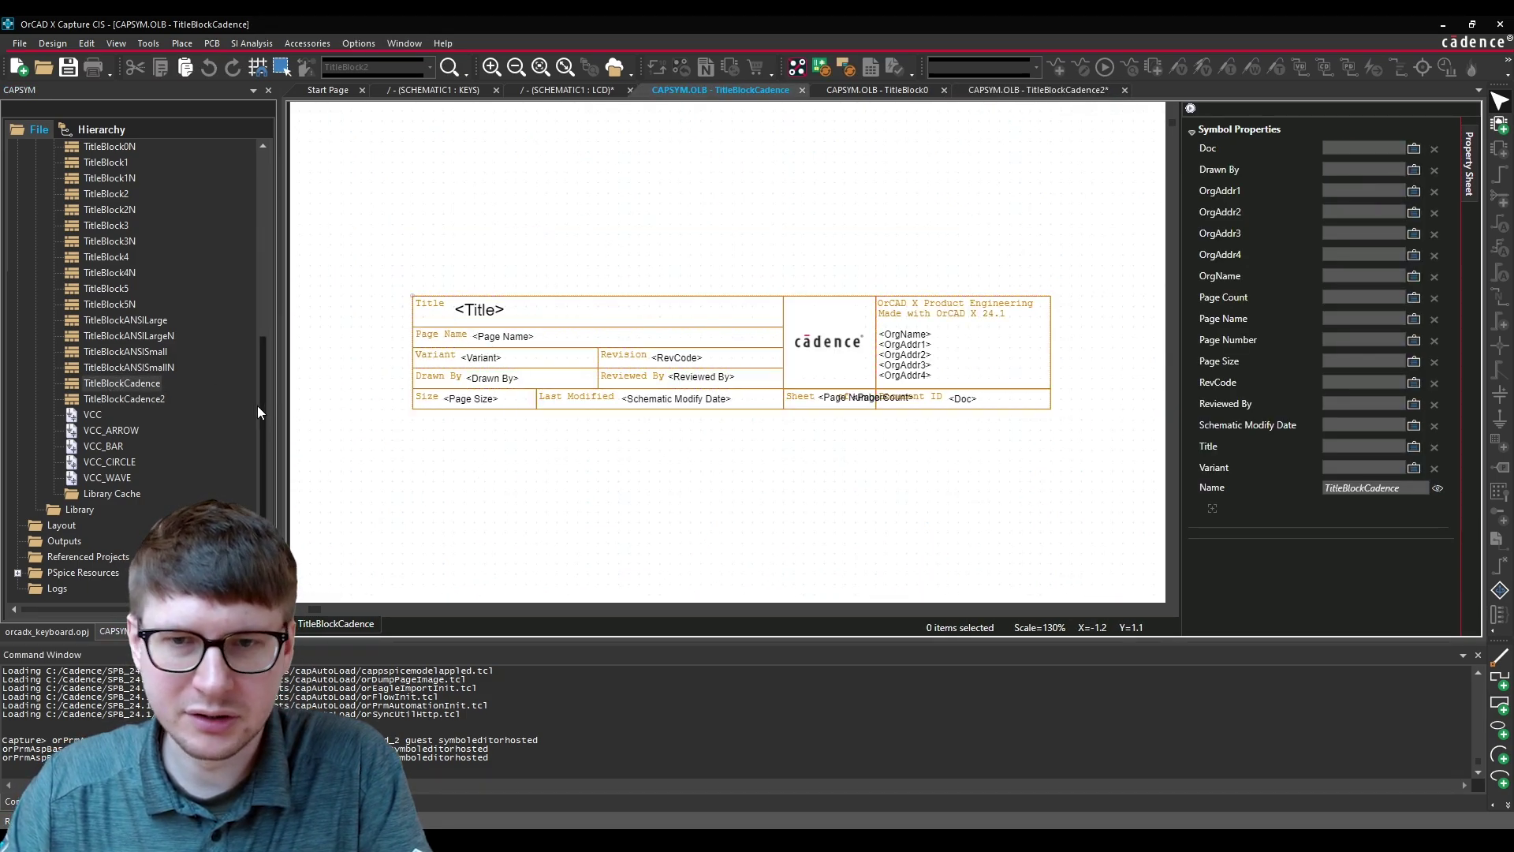
{"action": "double_click", "coordinate": [124, 398]}
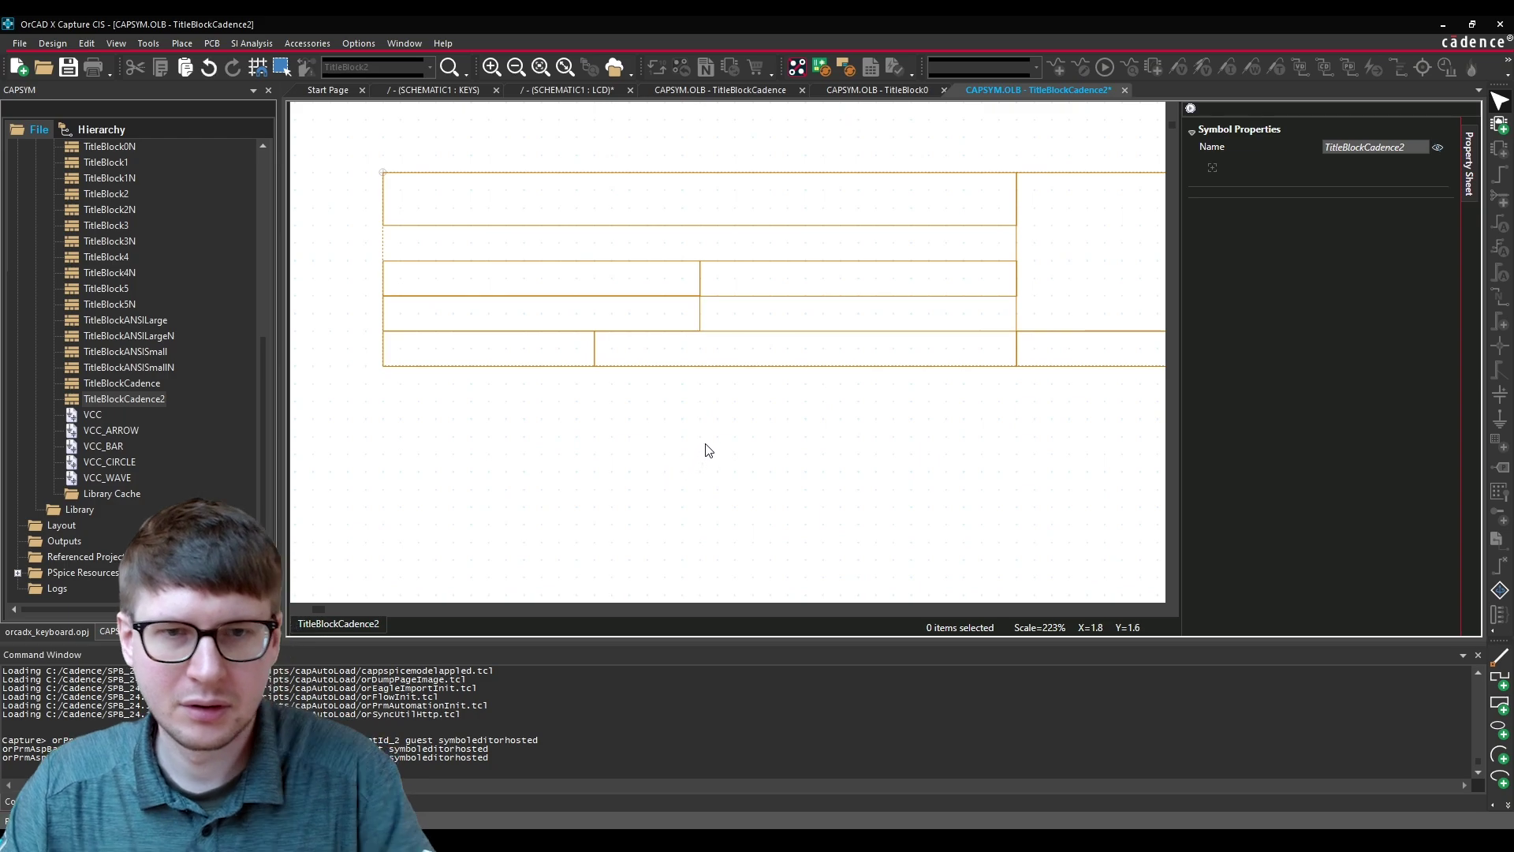
{"action": "scroll", "coordinate": [706, 450], "scroll_direction": "down", "scroll_amount": 1, "text": "ctrl"}
{"action": "scroll", "coordinate": [892, 379], "scroll_direction": "right", "scroll_amount": 5}
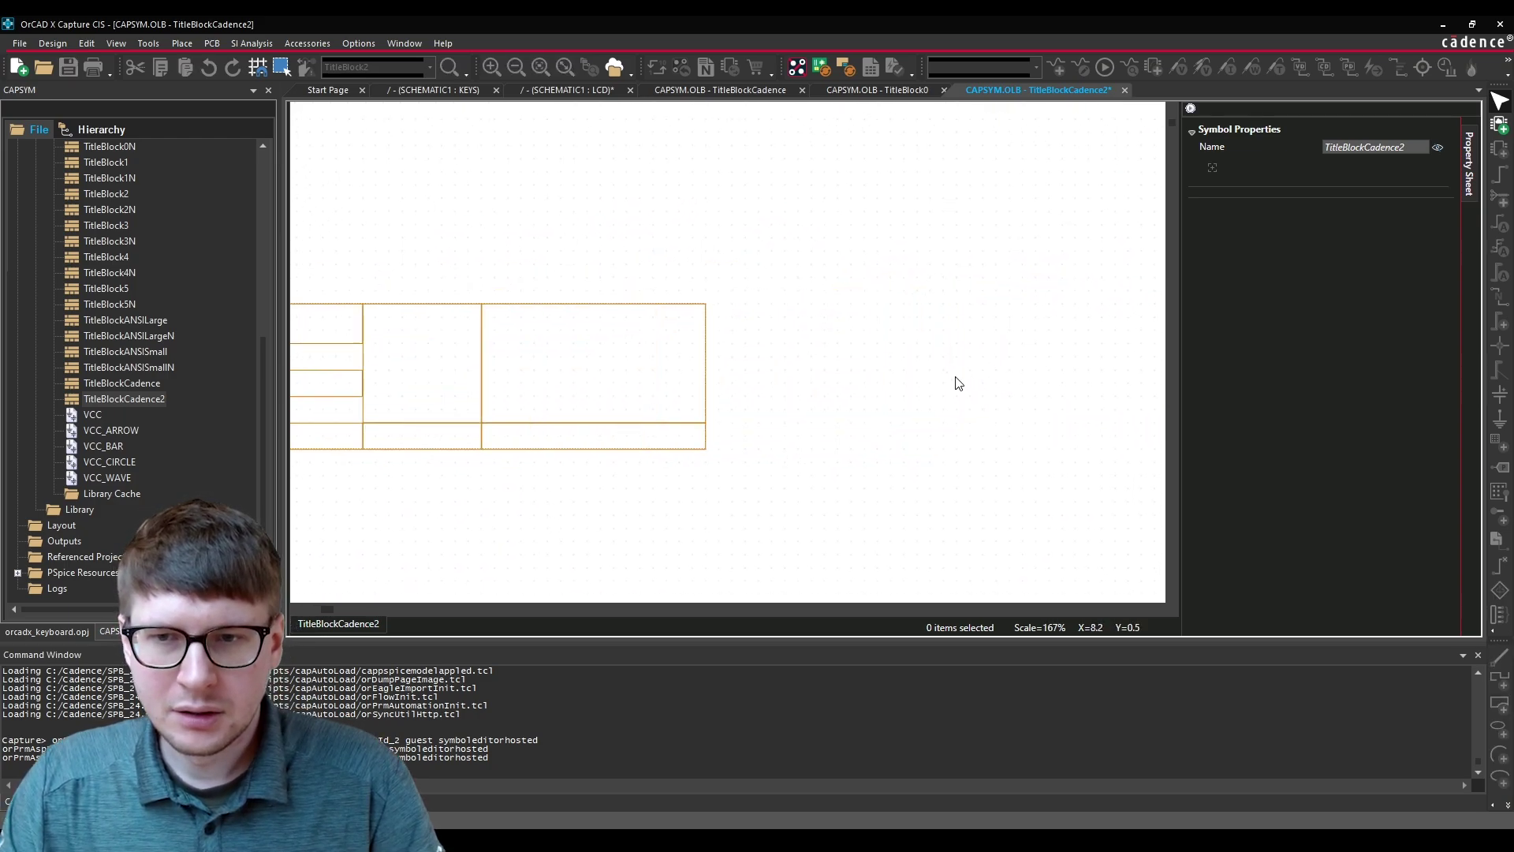
{"action": "scroll", "coordinate": [642, 440], "scroll_direction": "left", "scroll_amount": 5}
{"action": "scroll", "coordinate": [886, 453], "scroll_direction": "right", "scroll_amount": 5}
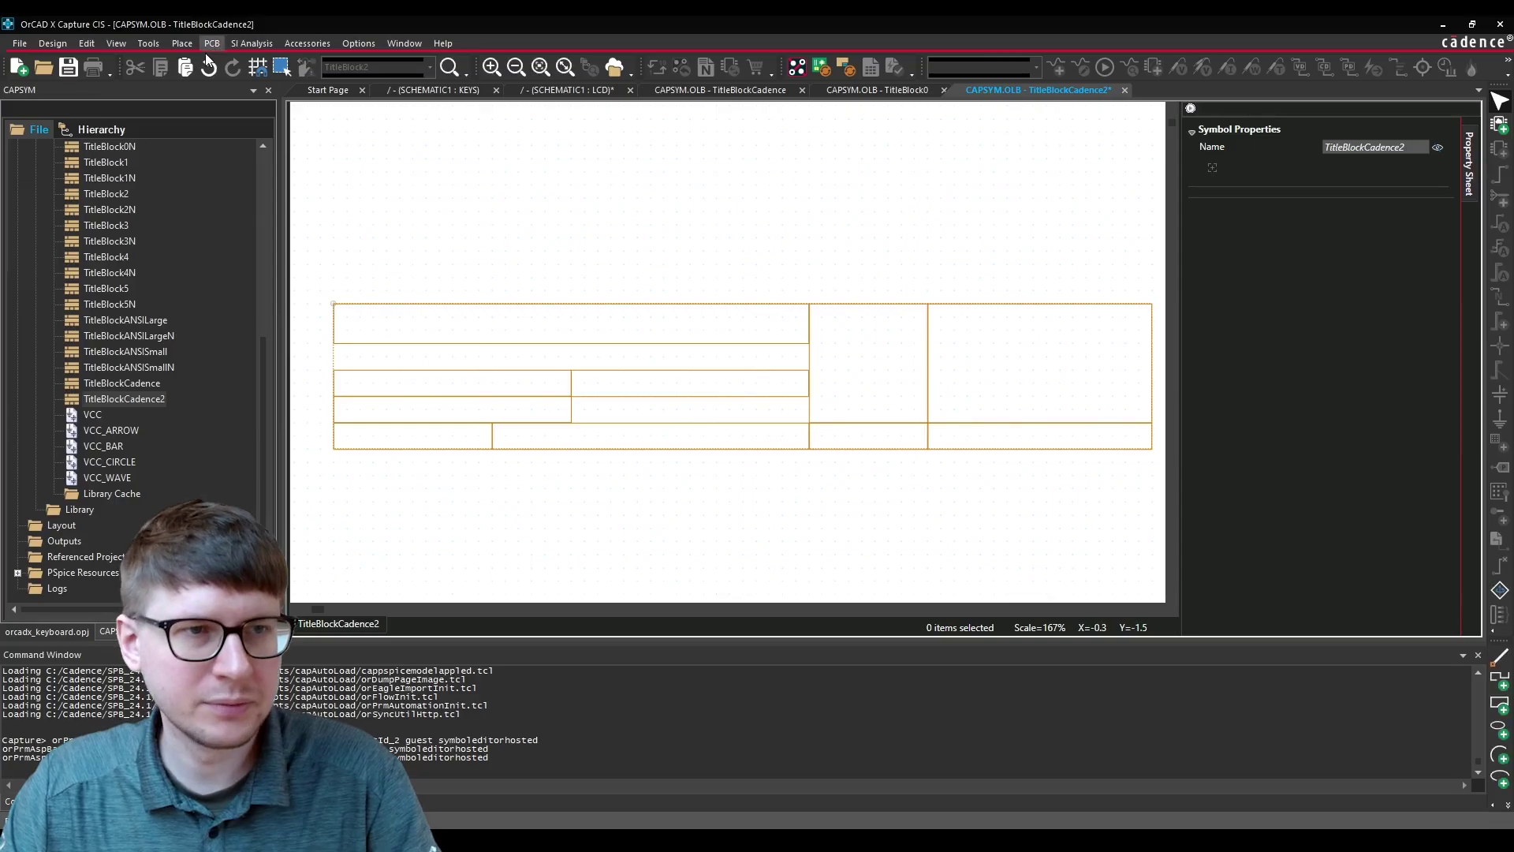
Step: Draw a rectangle about 3.6 wide and 0.2 high in the open row directly below the top cell
{"action": "left_click", "coordinate": [182, 43]}
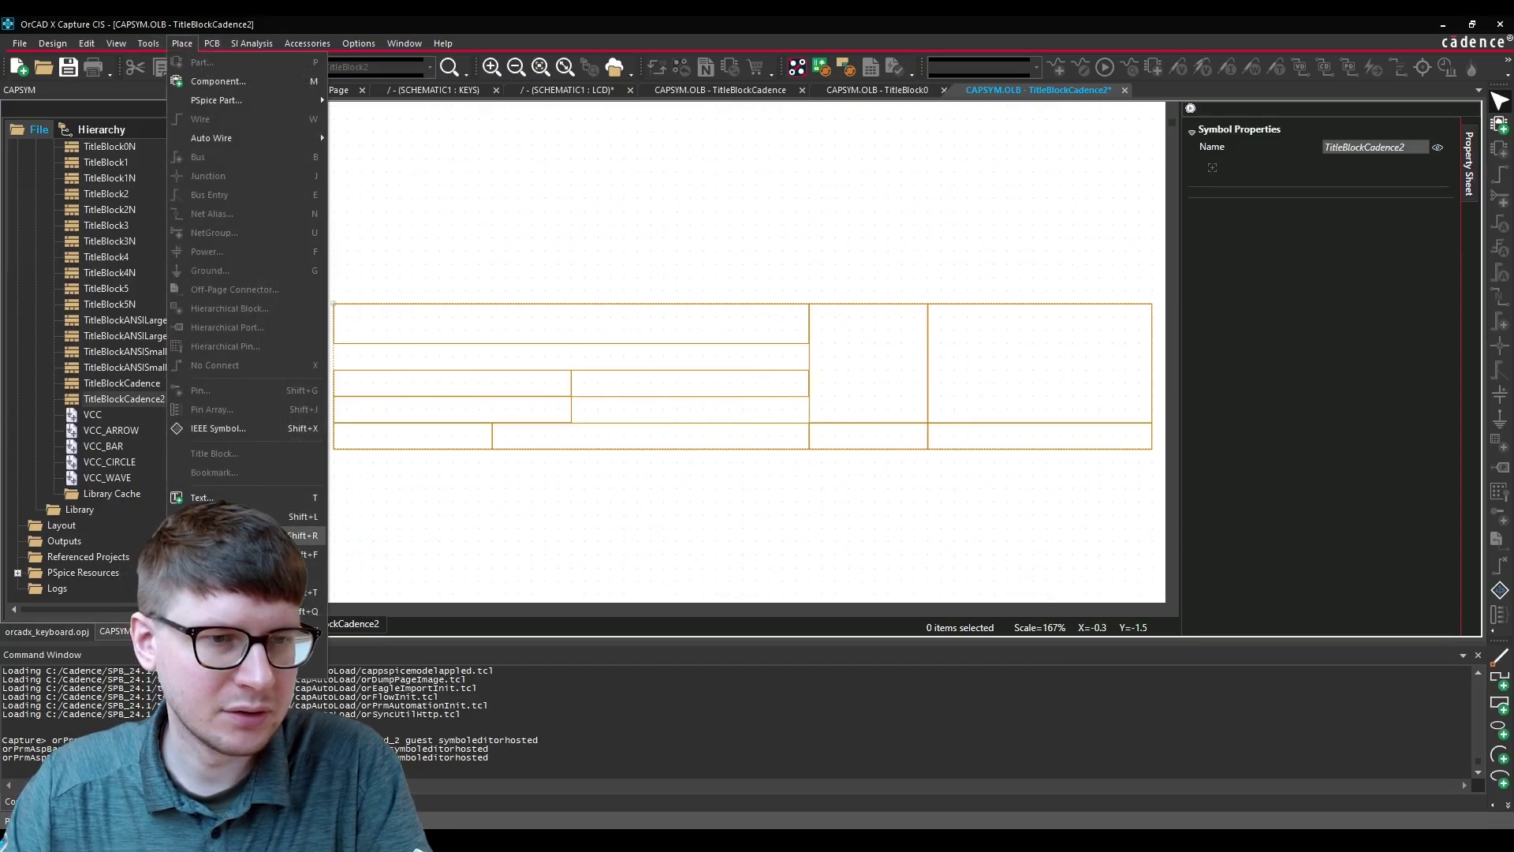
{"action": "left_click", "coordinate": [213, 517]}
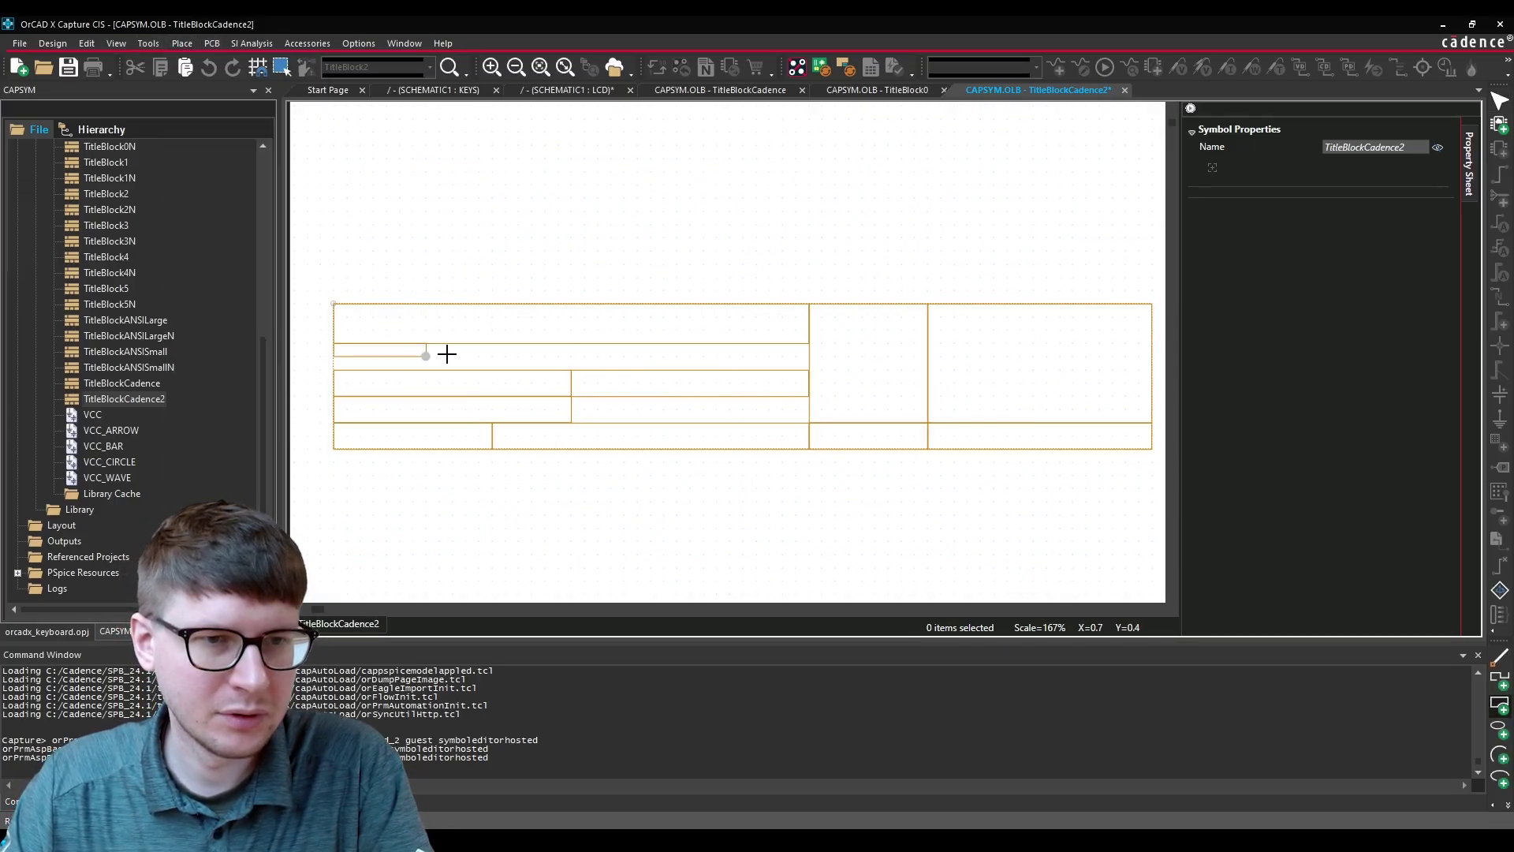
{"action": "left_click", "coordinate": [807, 370]}
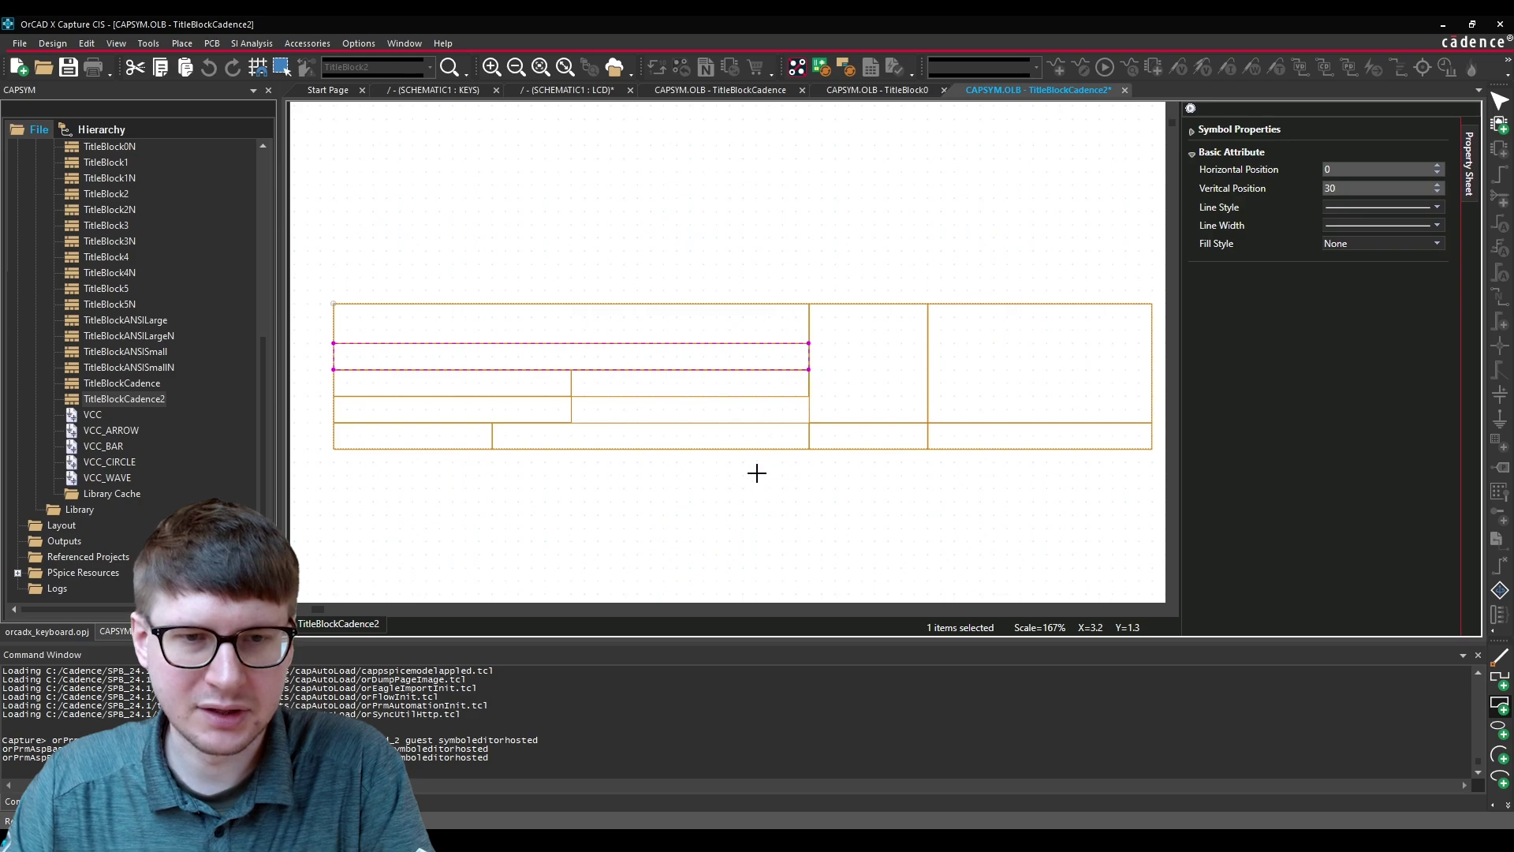
{"action": "key", "text": "Escape"}
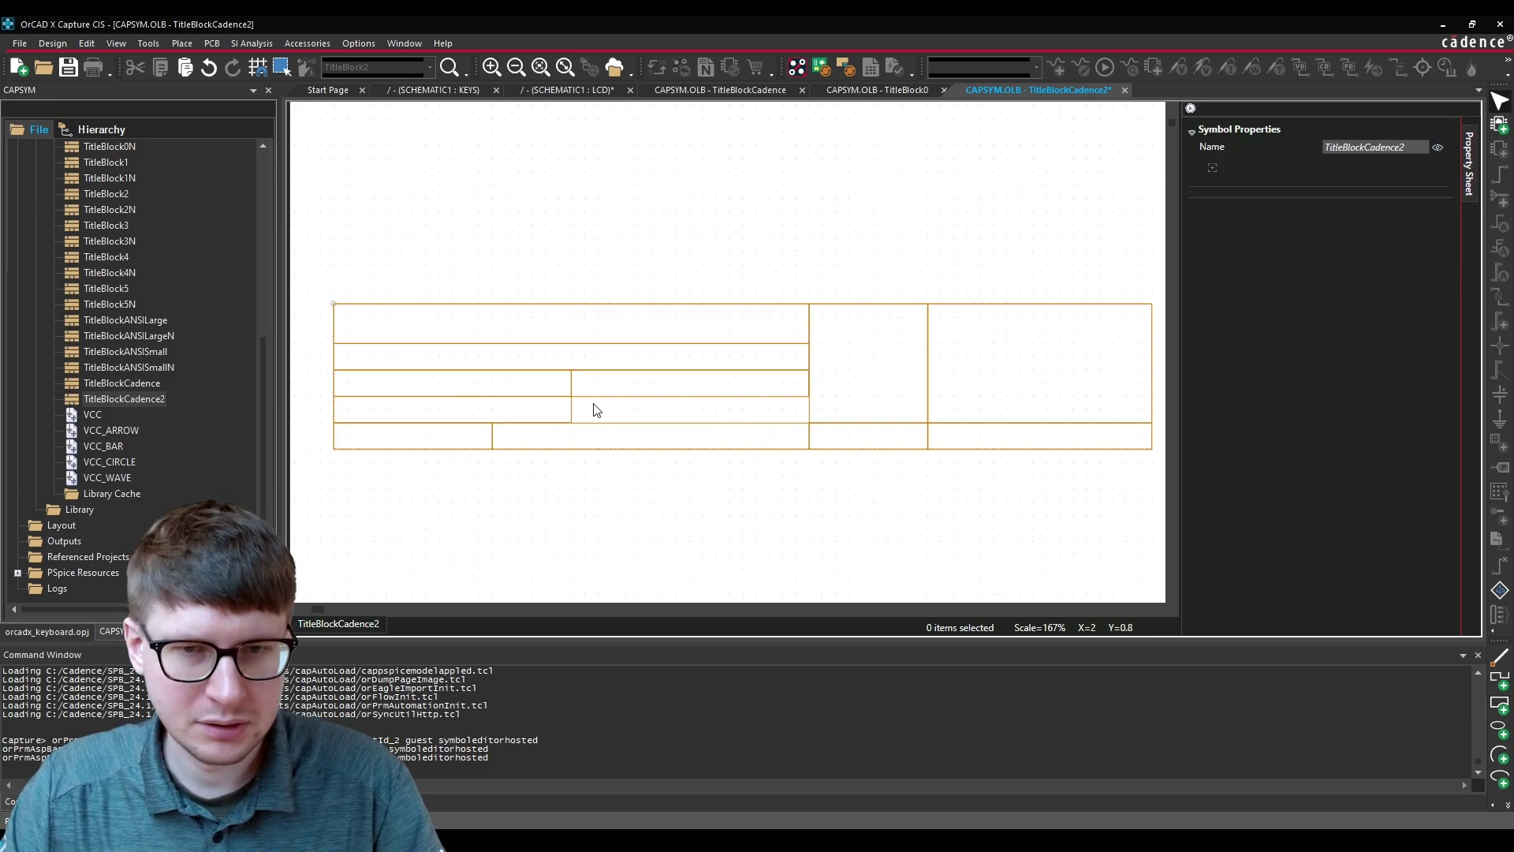
Step: Draw a rectangle about 1.8 wide and 0.2 high to close the open cell above the wide bottom-row cell
{"action": "left_click", "coordinate": [574, 416]}
{"action": "left_click", "coordinate": [618, 439]}
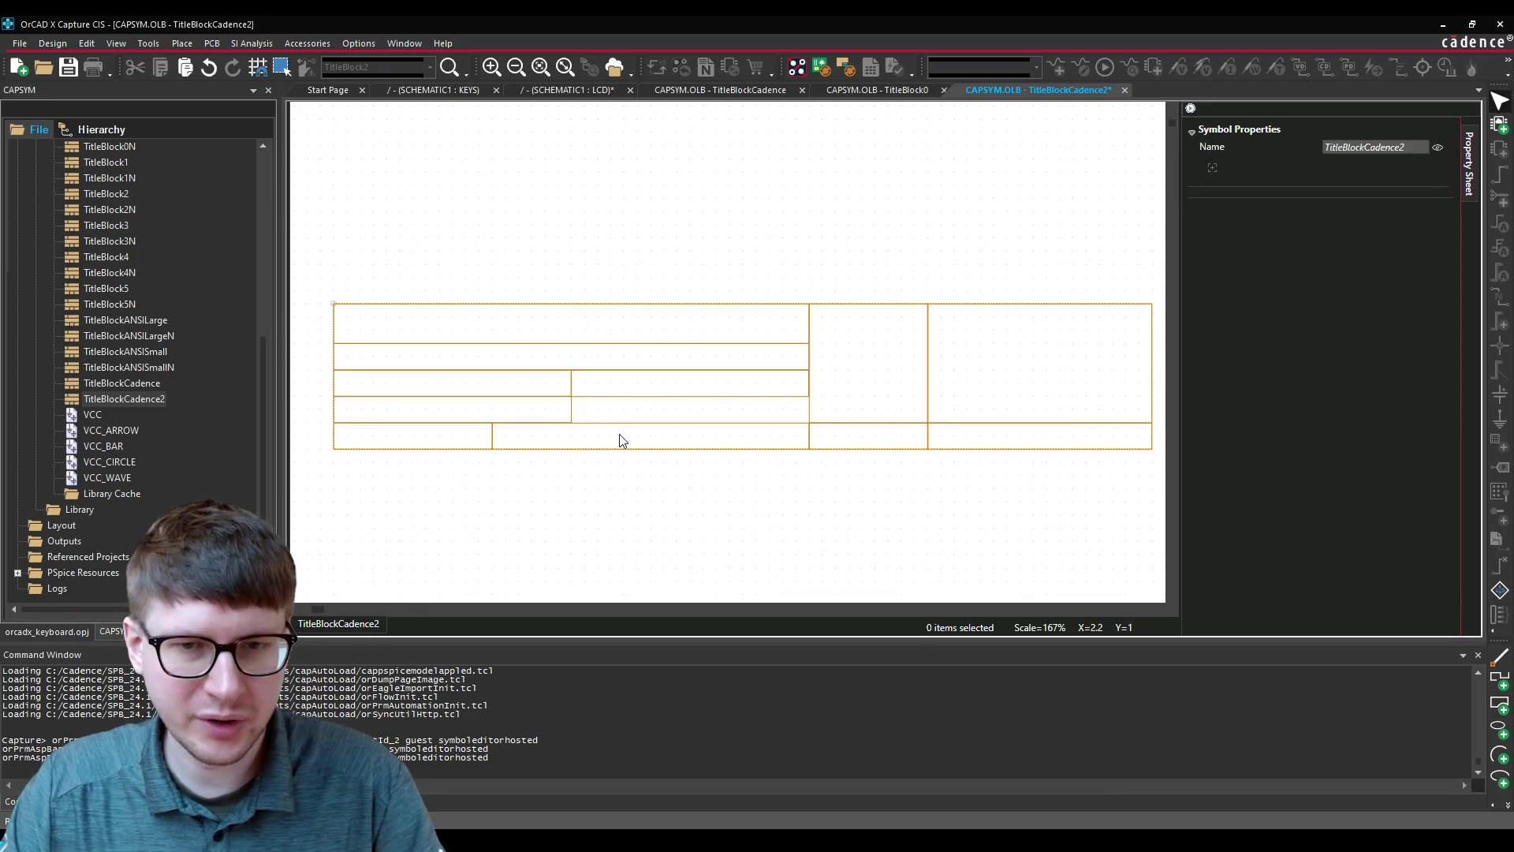
{"action": "left_click", "coordinate": [174, 43]}
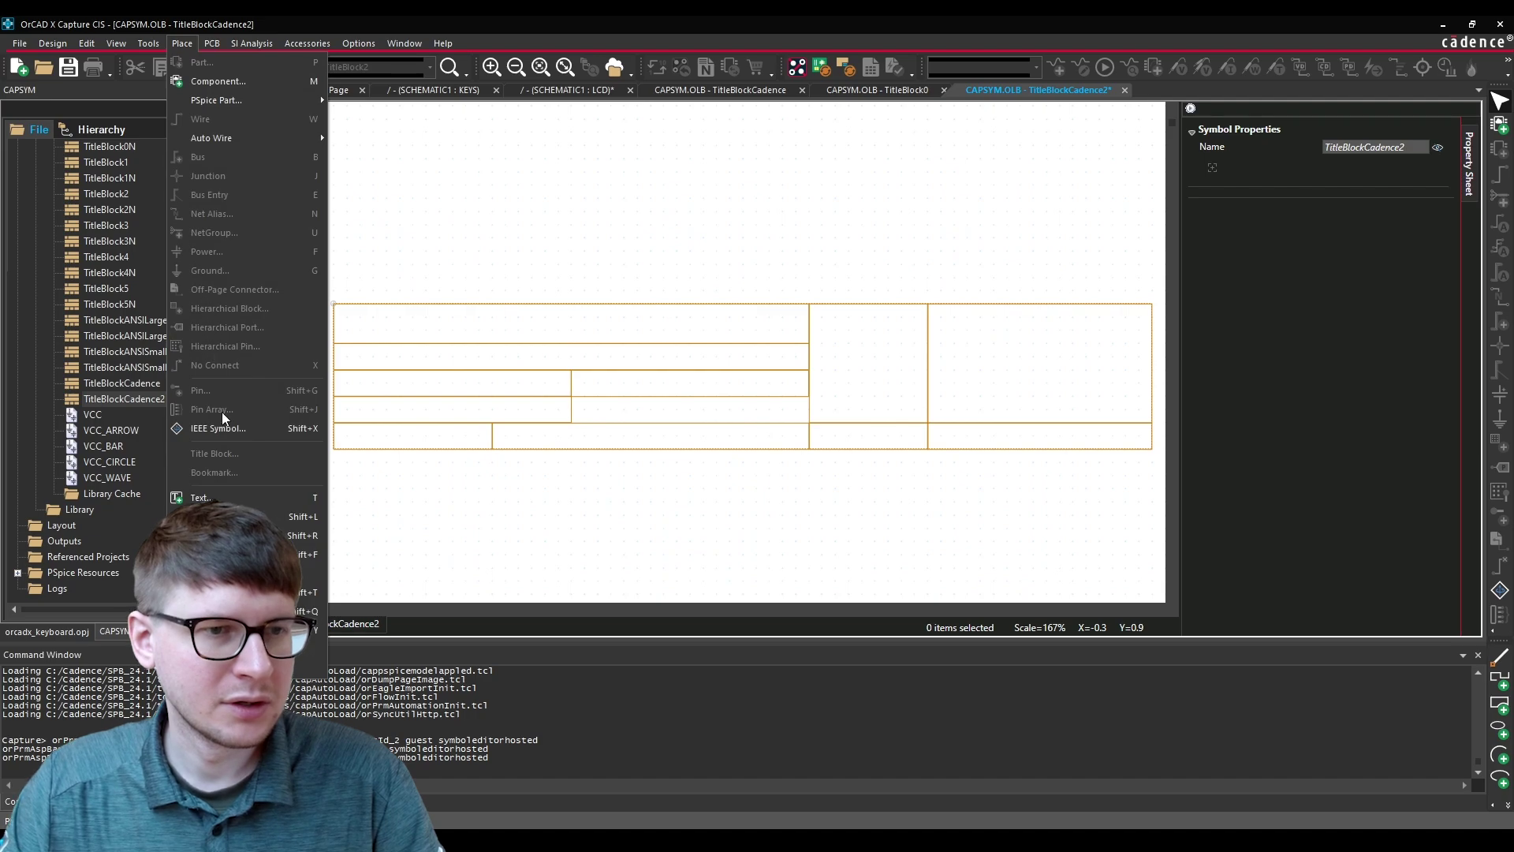
{"action": "left_click", "coordinate": [228, 536]}
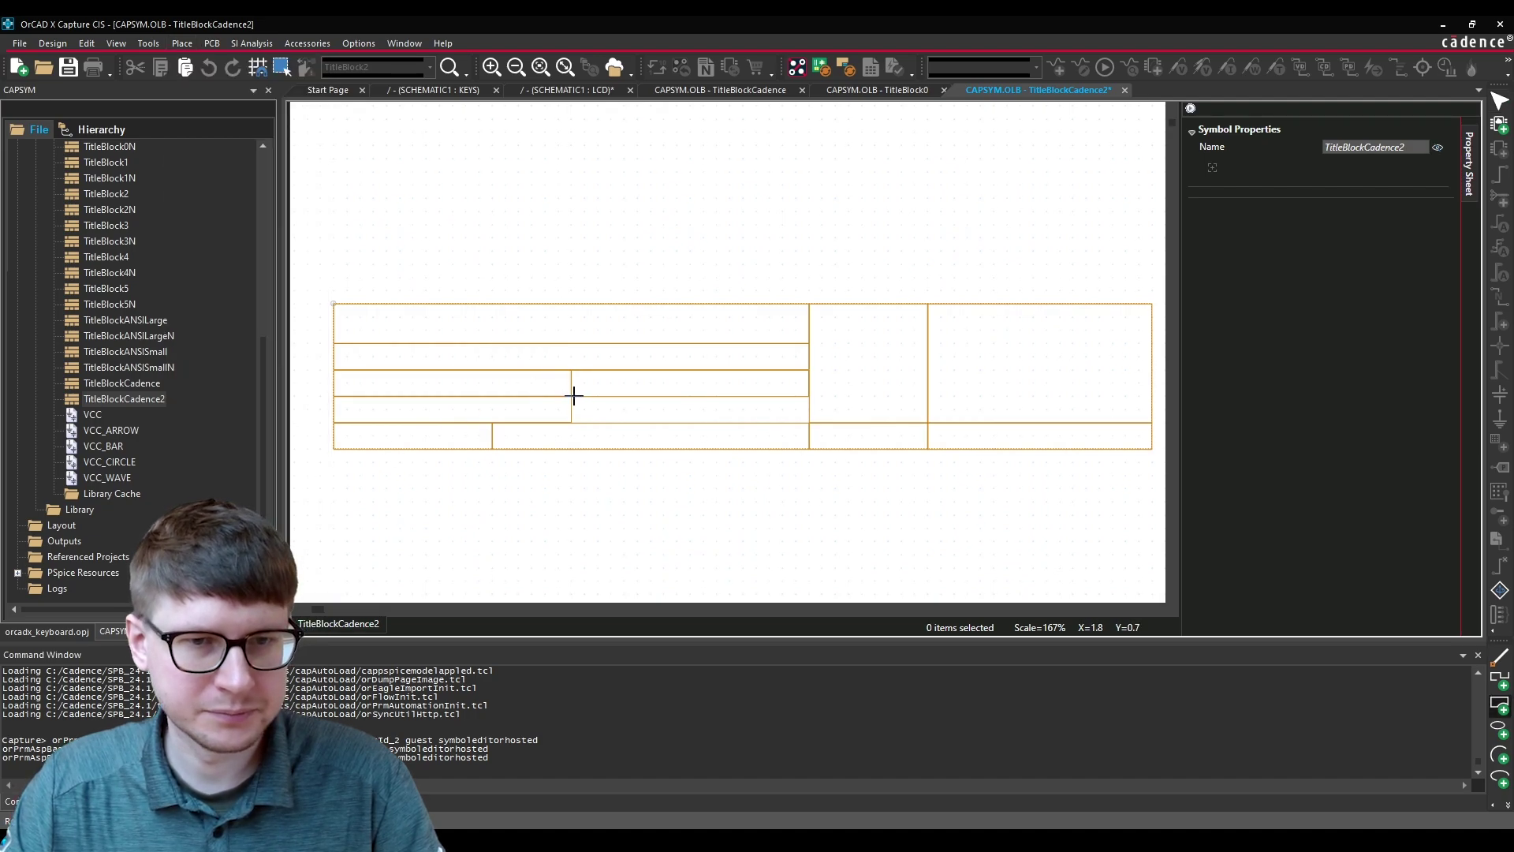
{"action": "left_click_drag", "start_coordinate": [579, 399], "coordinate": [812, 423]}
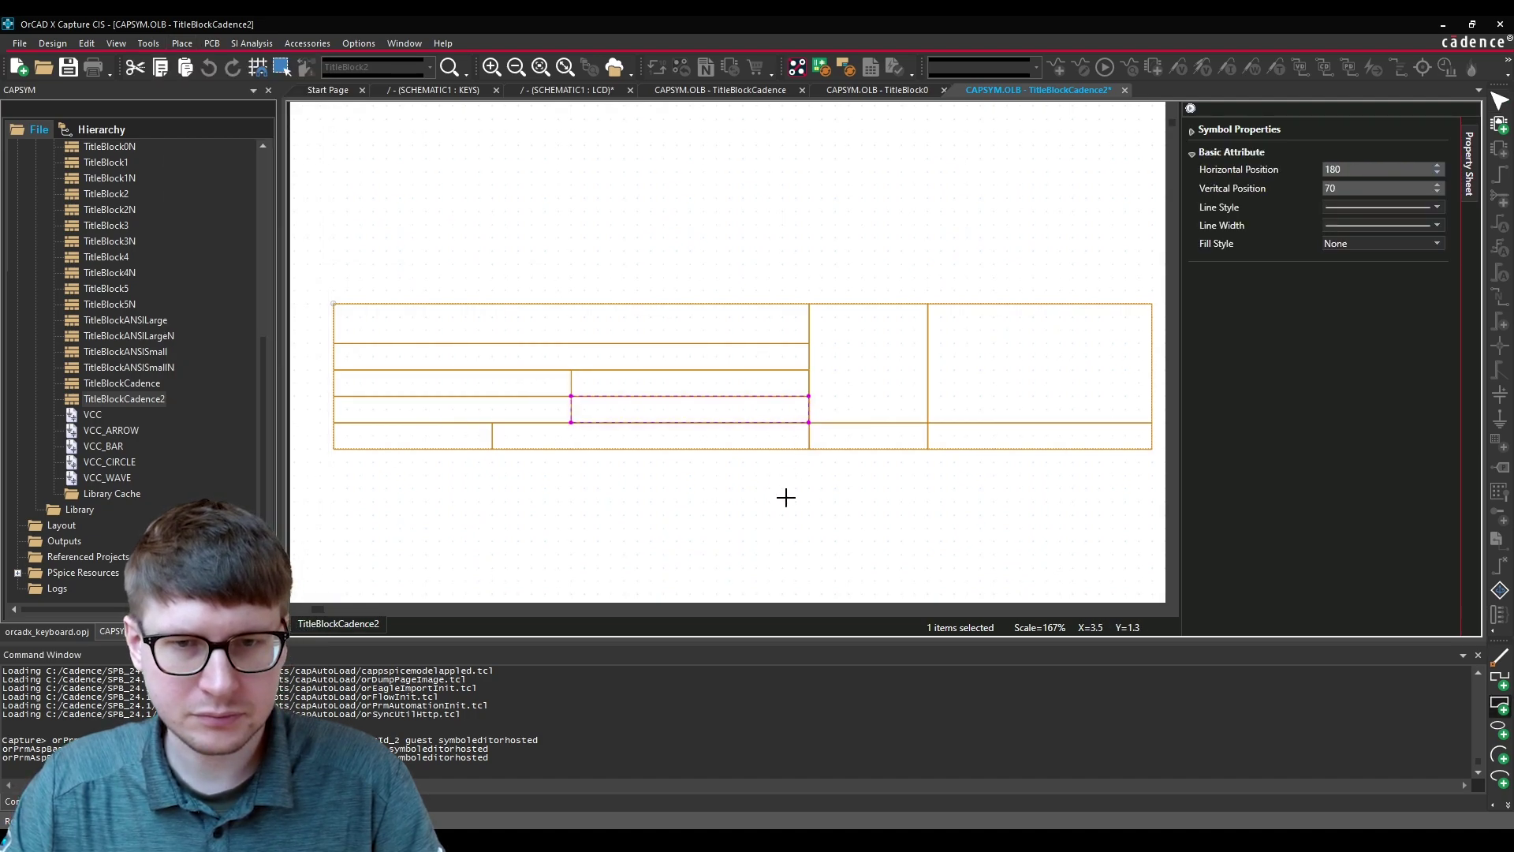
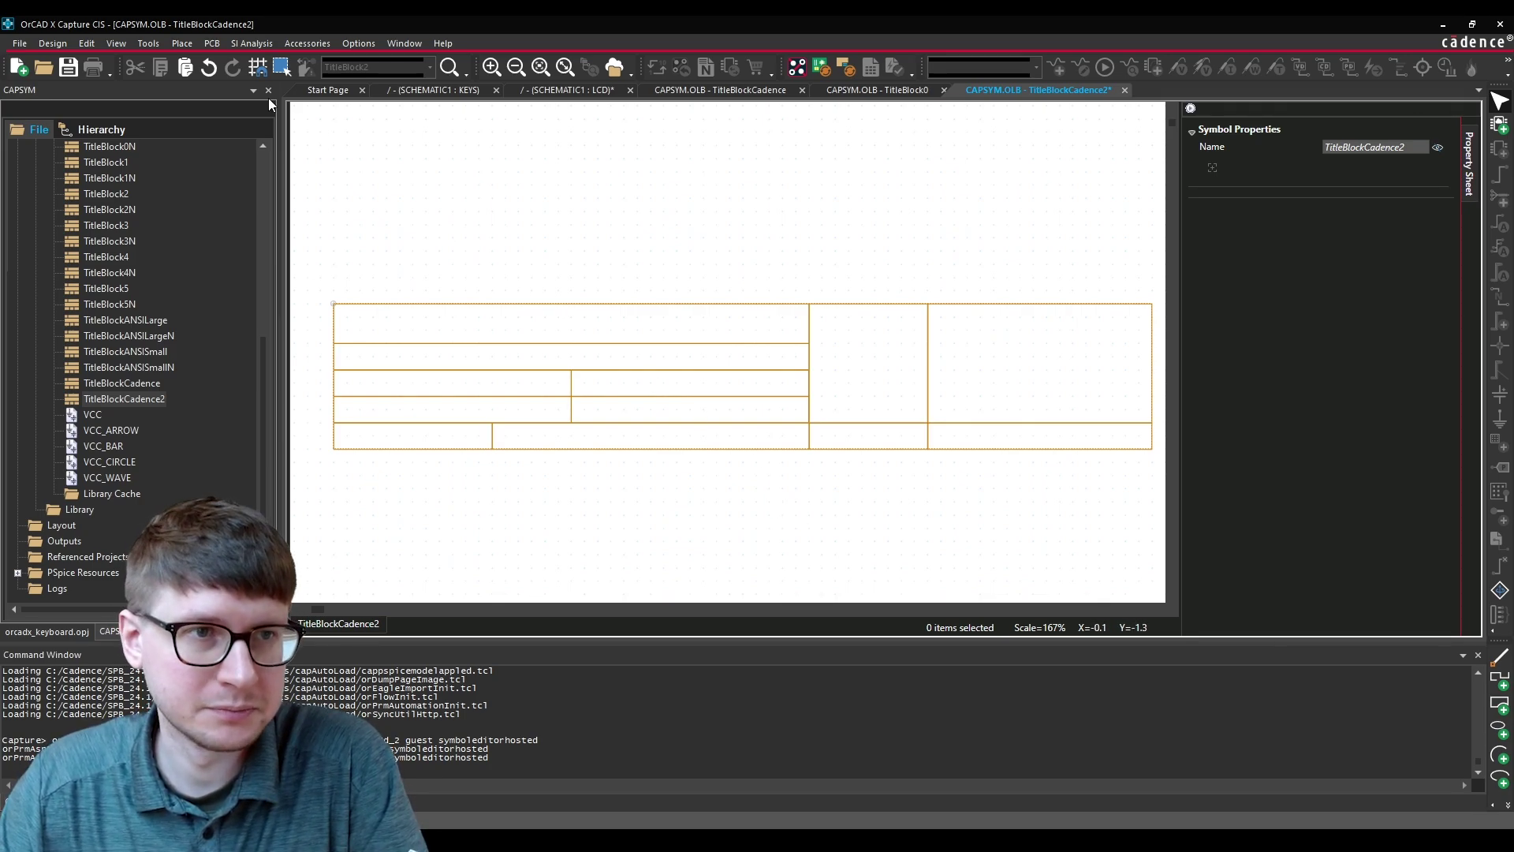
Step: Place the comment text "Title" in the upper-left corner of the top cell
{"action": "left_click", "coordinate": [183, 44]}
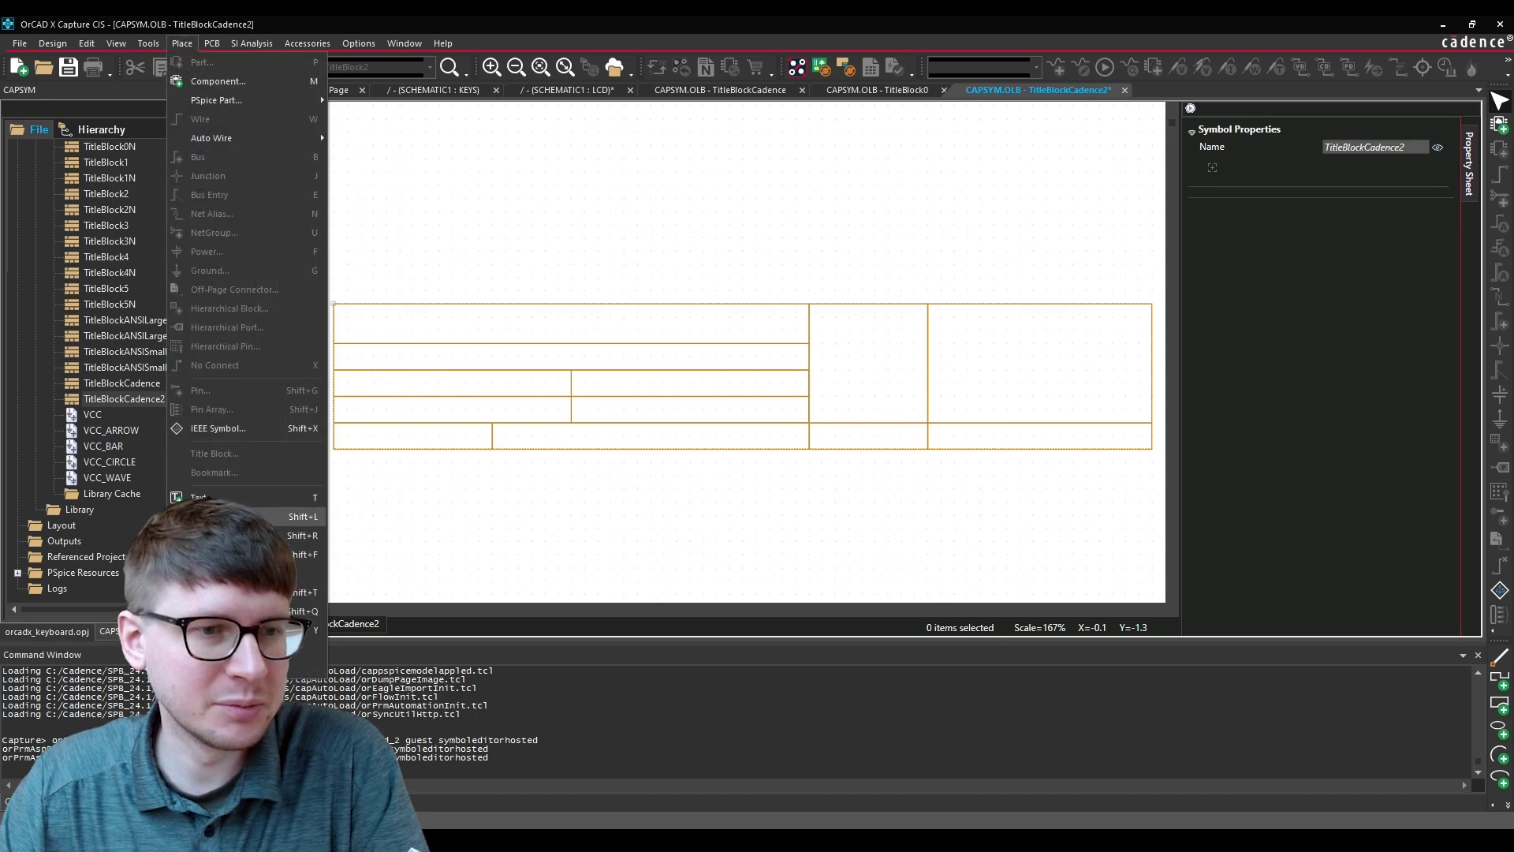
{"action": "left_click", "coordinate": [236, 495]}
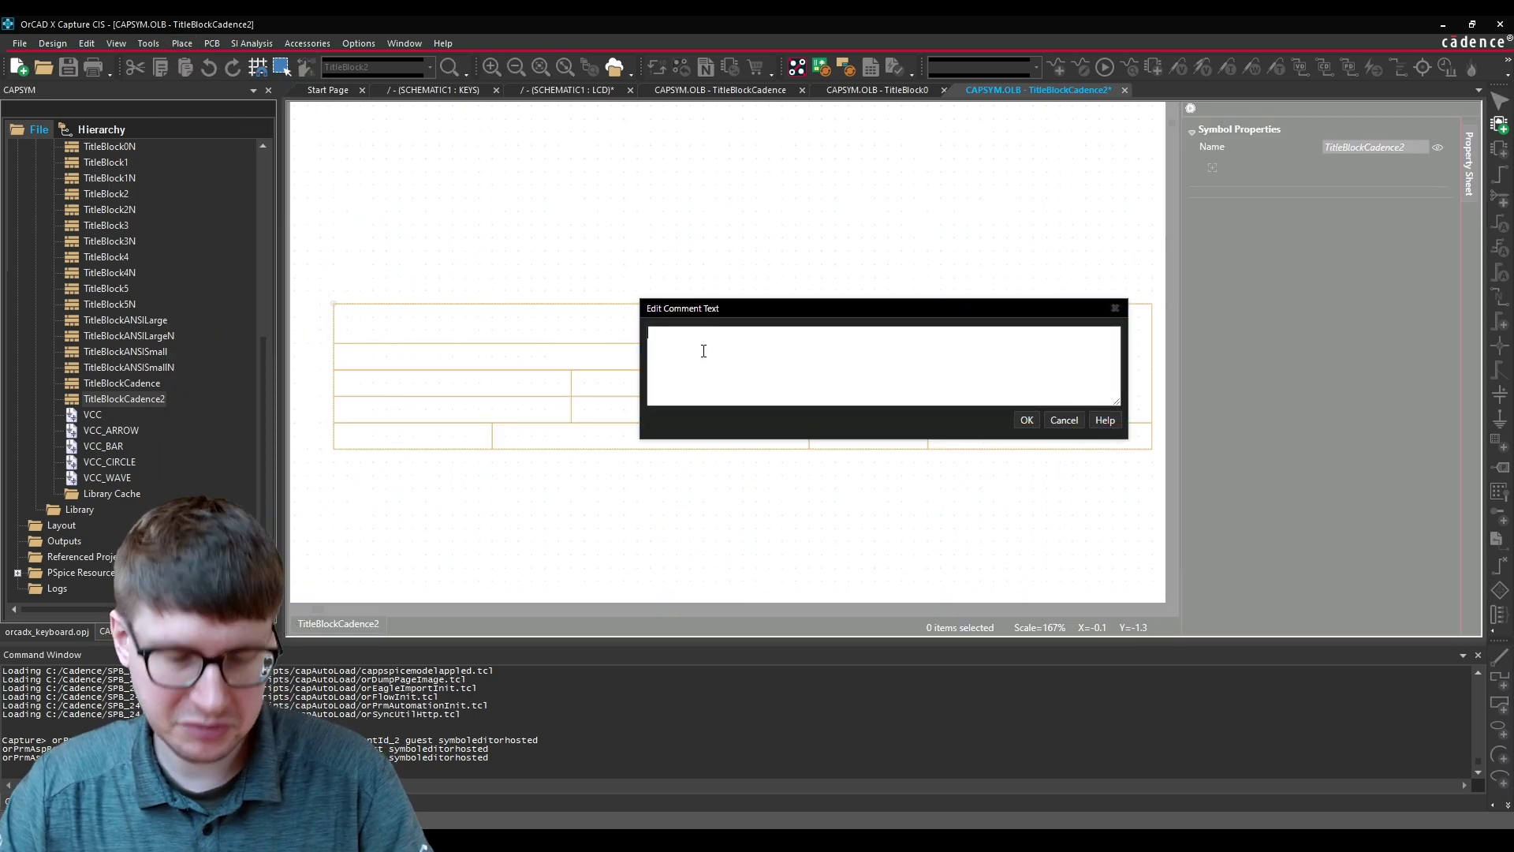
{"action": "type", "text": "Title"}
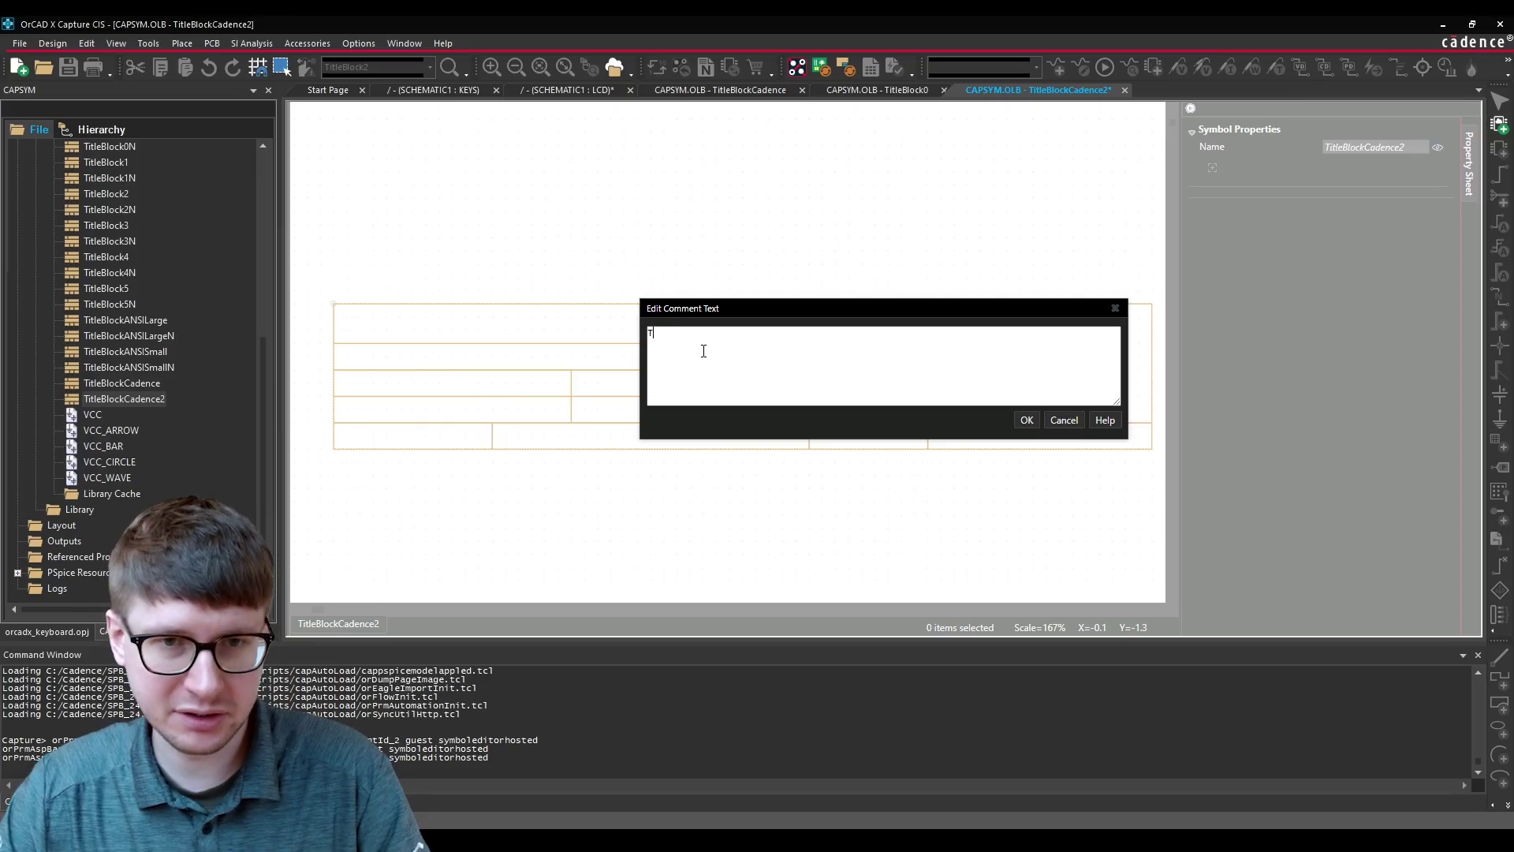
{"action": "left_click", "coordinate": [1027, 423]}
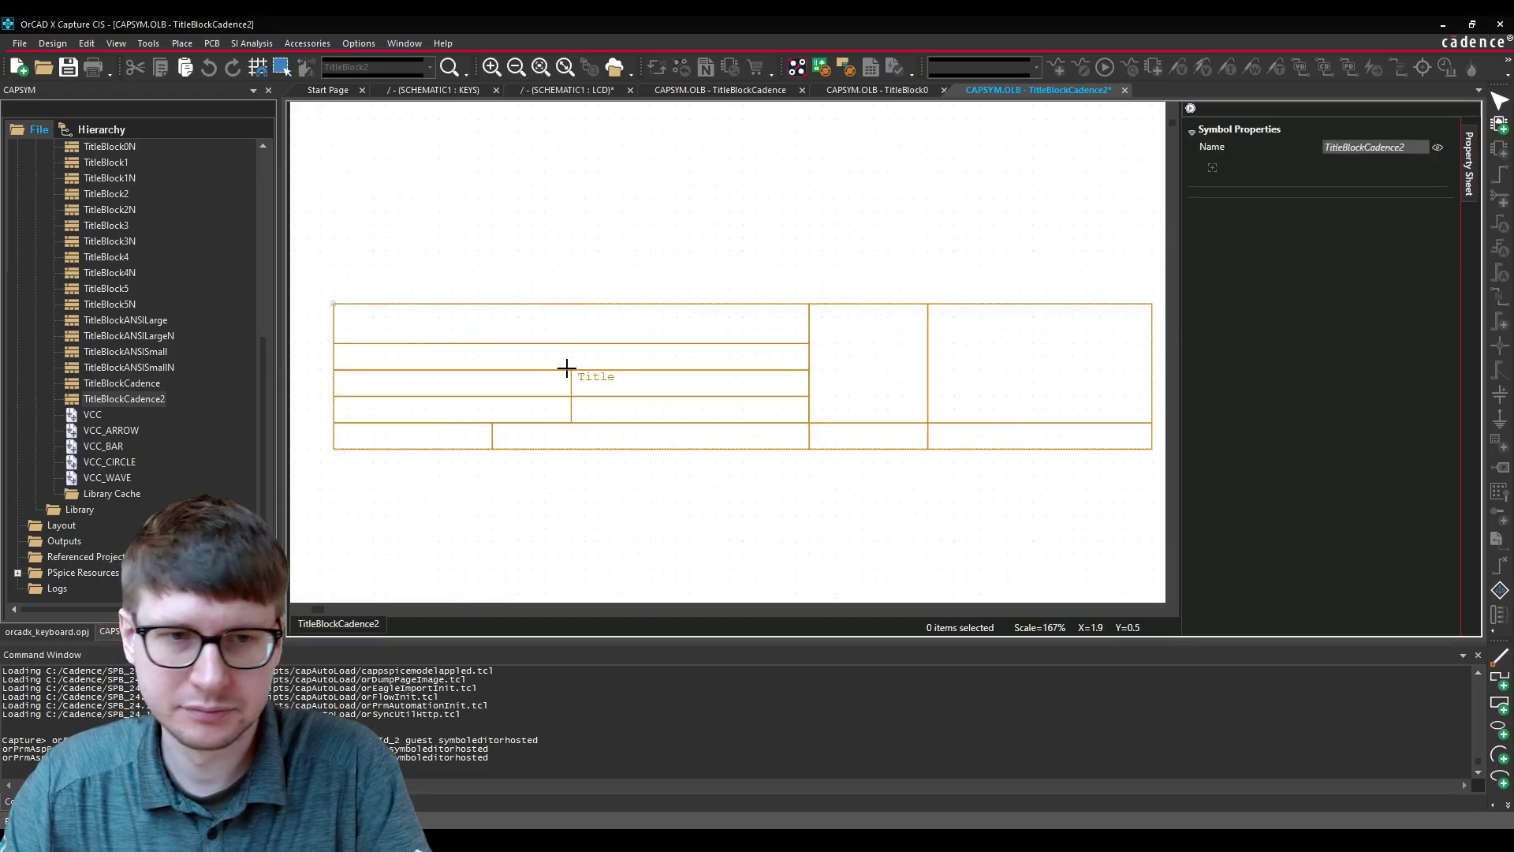
{"action": "left_click", "coordinate": [338, 307]}
{"action": "key", "text": "Escape"}
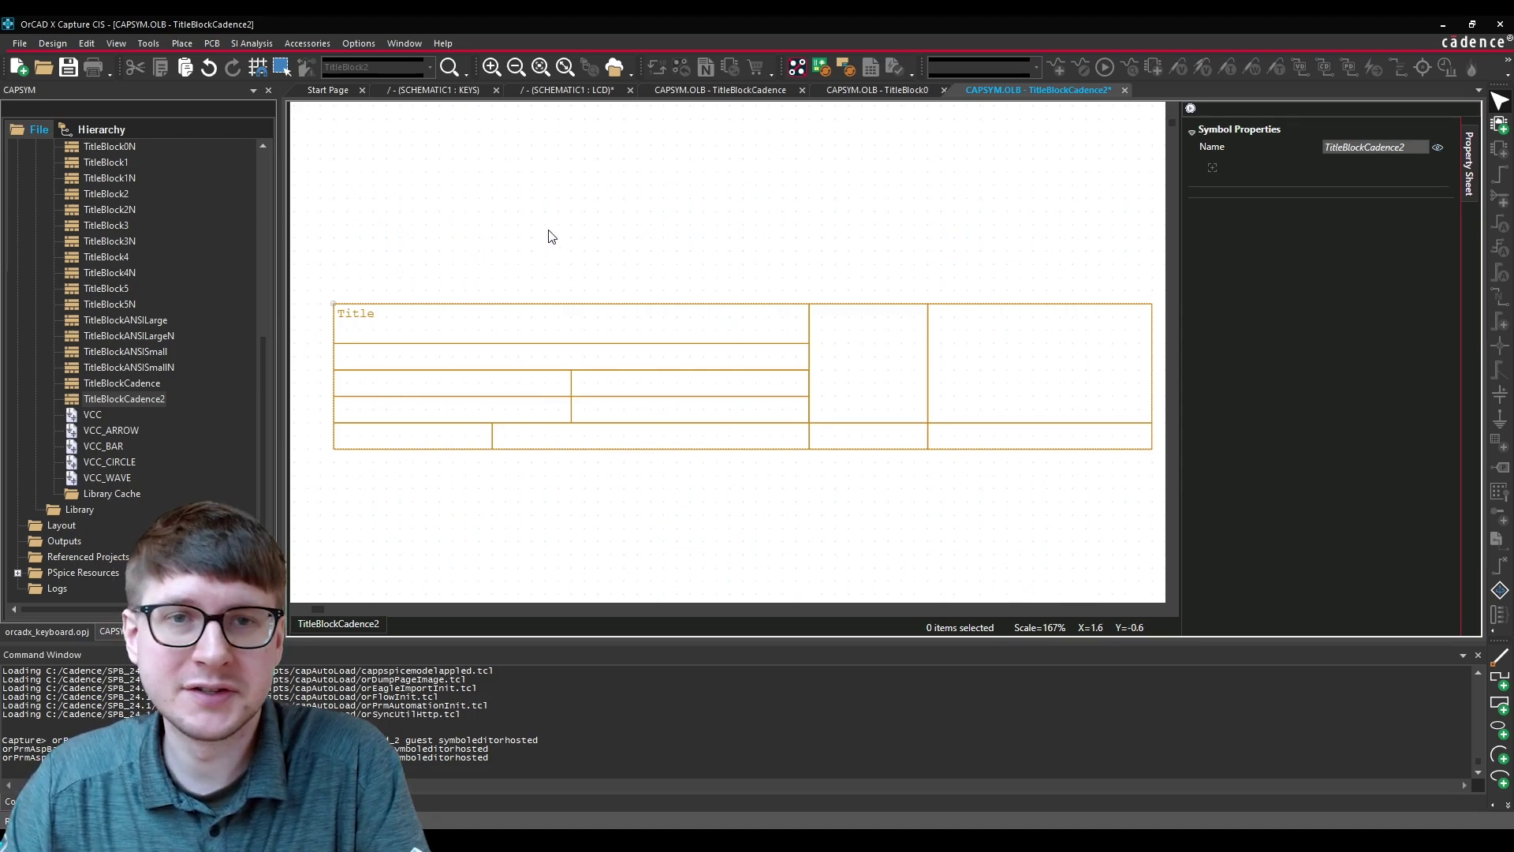
Step: Add a Title property with a blank value to the TitleBlockCadence2 symbol properties
{"action": "left_click", "coordinate": [180, 43]}
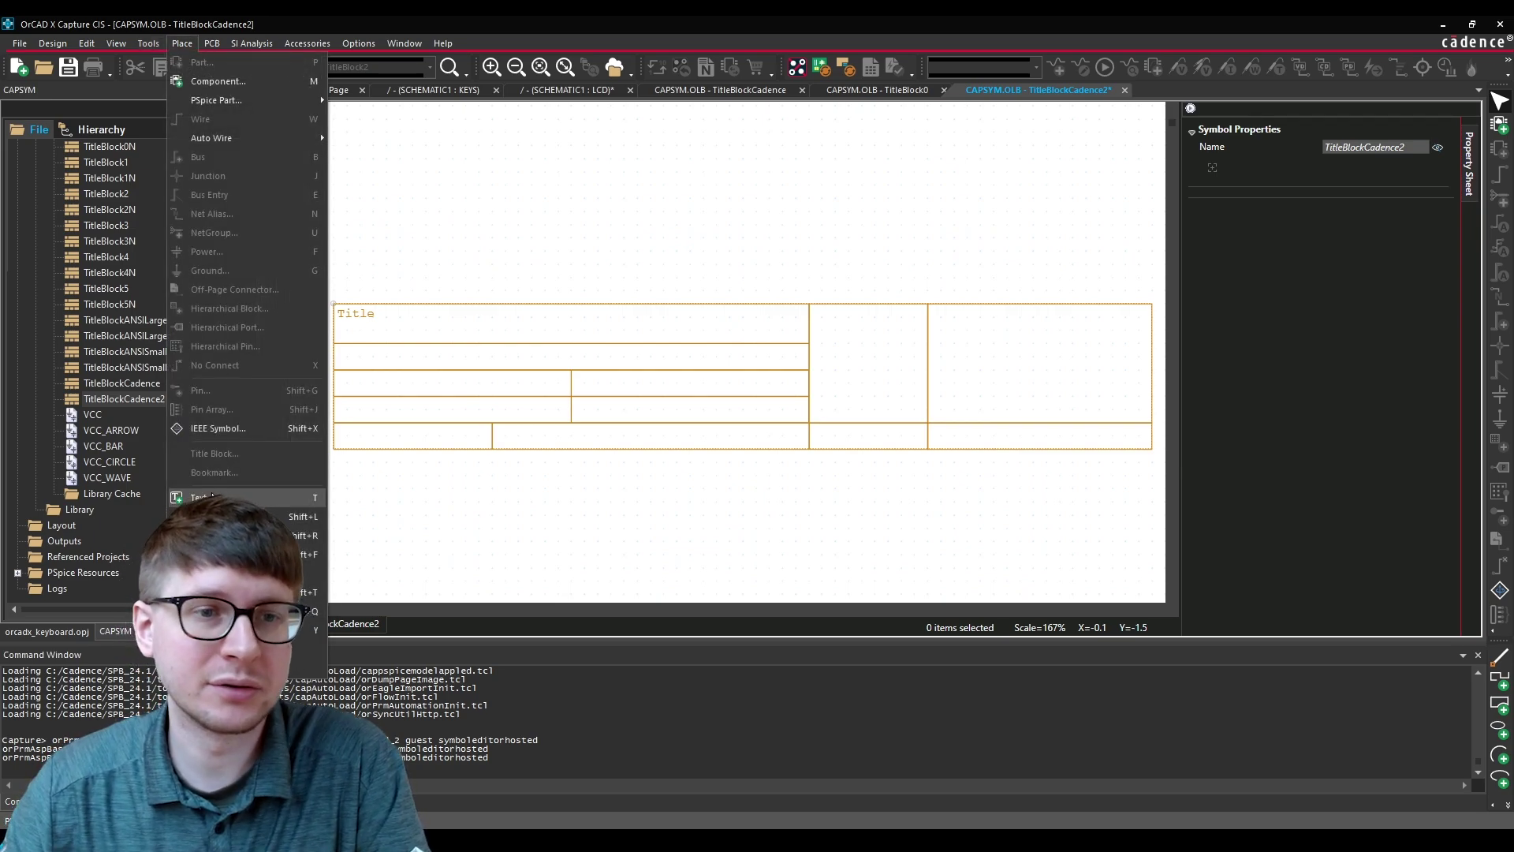
{"action": "left_click", "coordinate": [662, 173]}
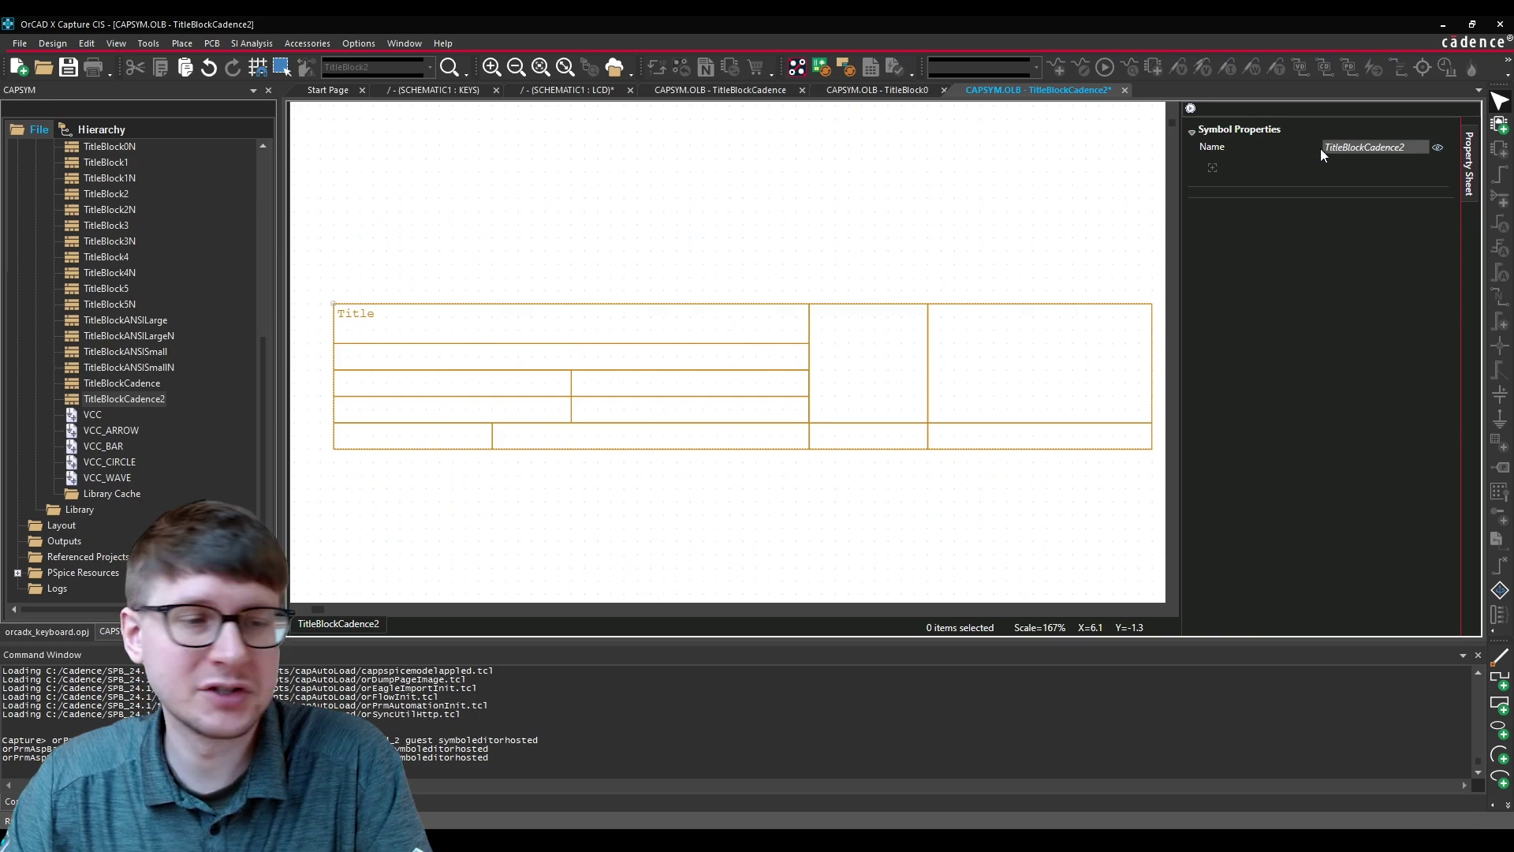
{"action": "left_click", "coordinate": [1213, 167]}
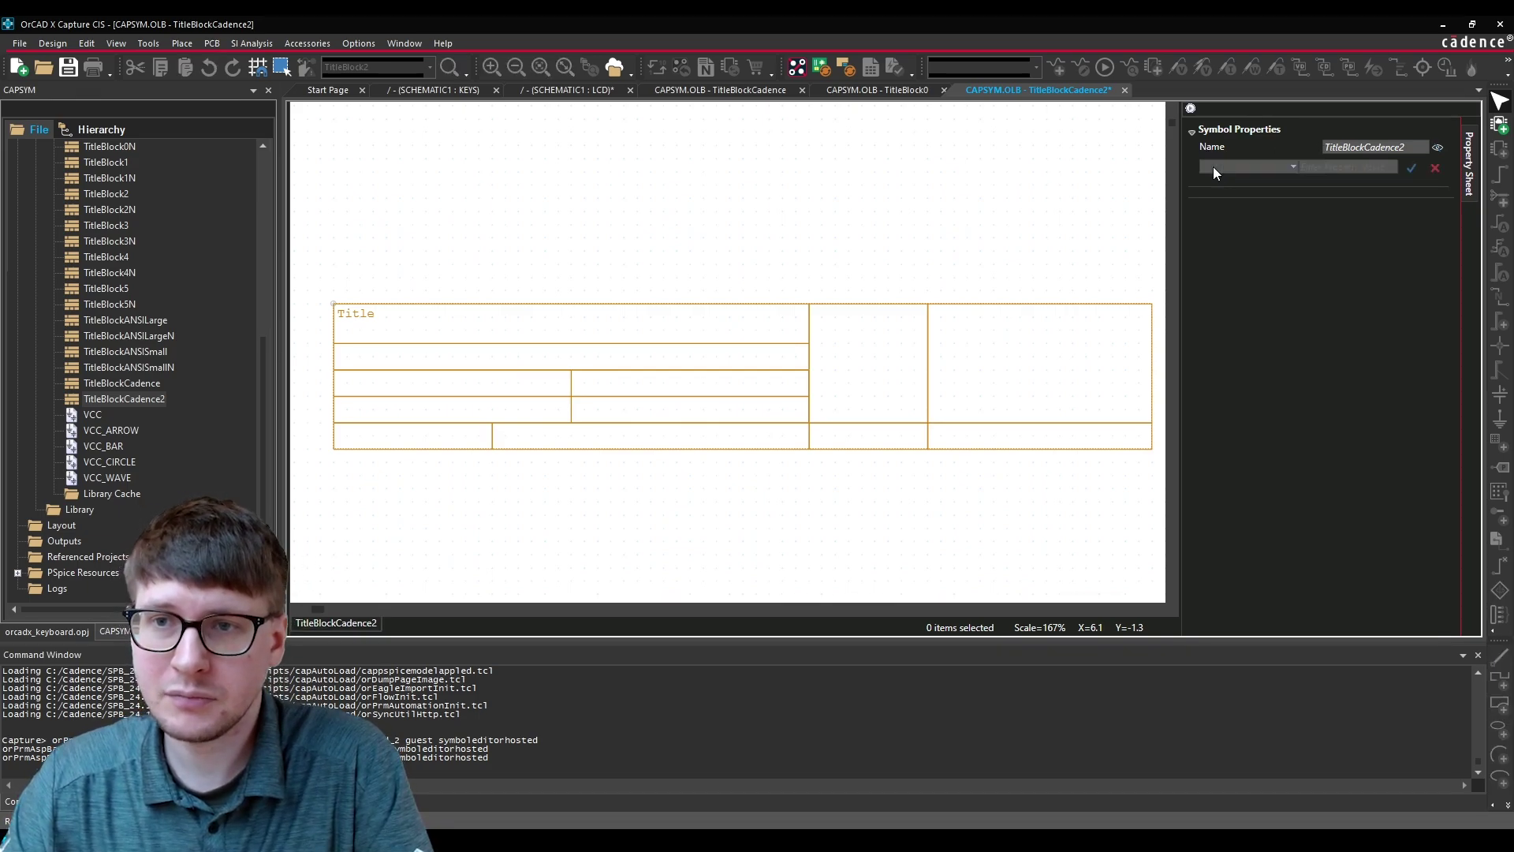
{"action": "left_click", "coordinate": [1294, 167]}
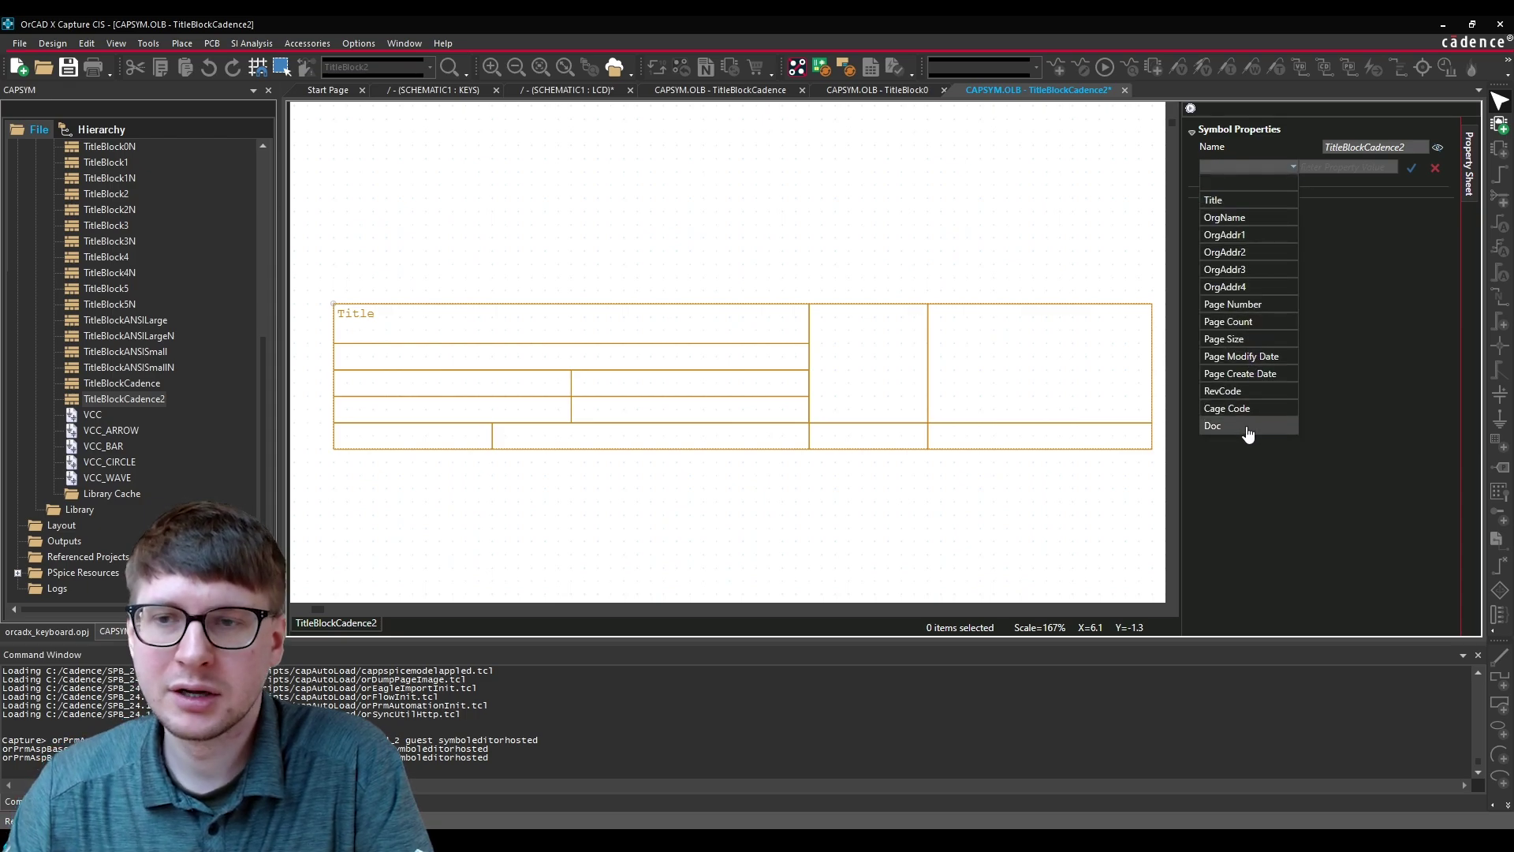
{"action": "left_click", "coordinate": [1215, 201]}
{"action": "left_click", "coordinate": [1335, 166]}
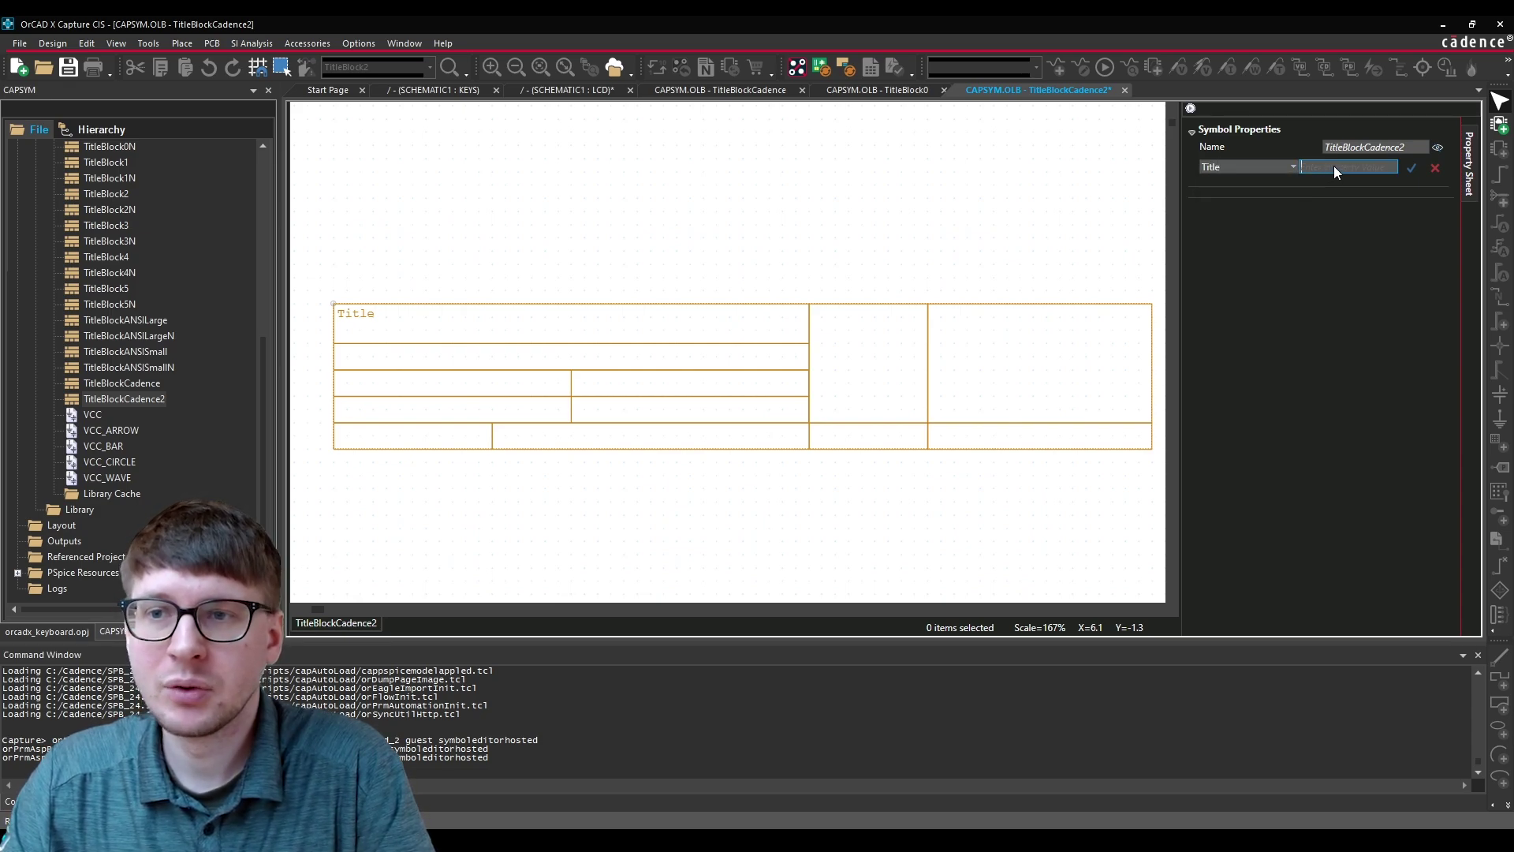
{"action": "left_click", "coordinate": [1412, 169]}
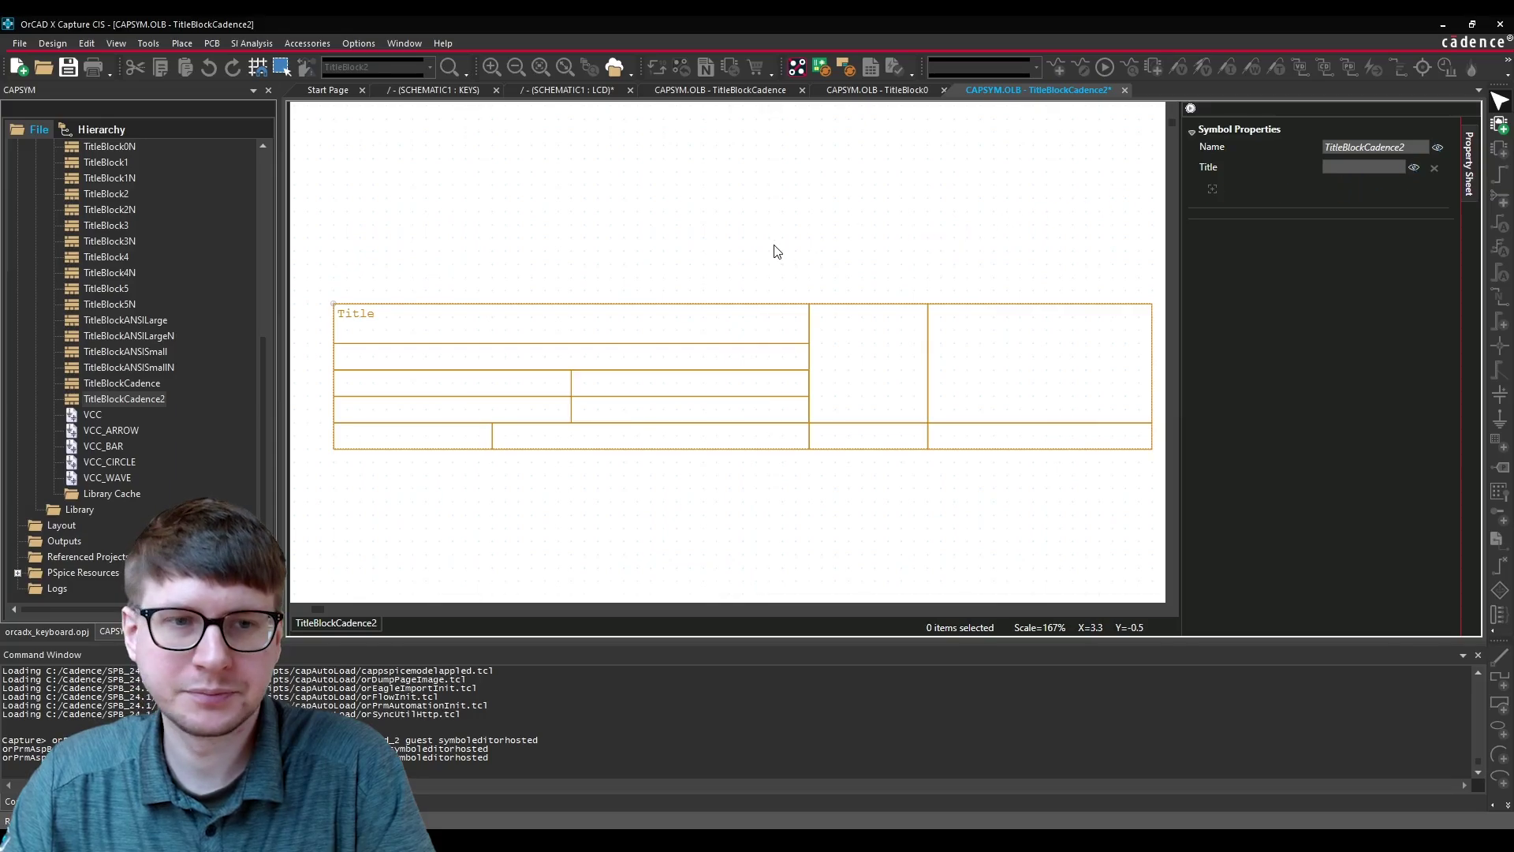
Step: Display the Title property as Value Only and move its placeholder into the top cell beside the Title label
{"action": "left_click", "coordinate": [1414, 169]}
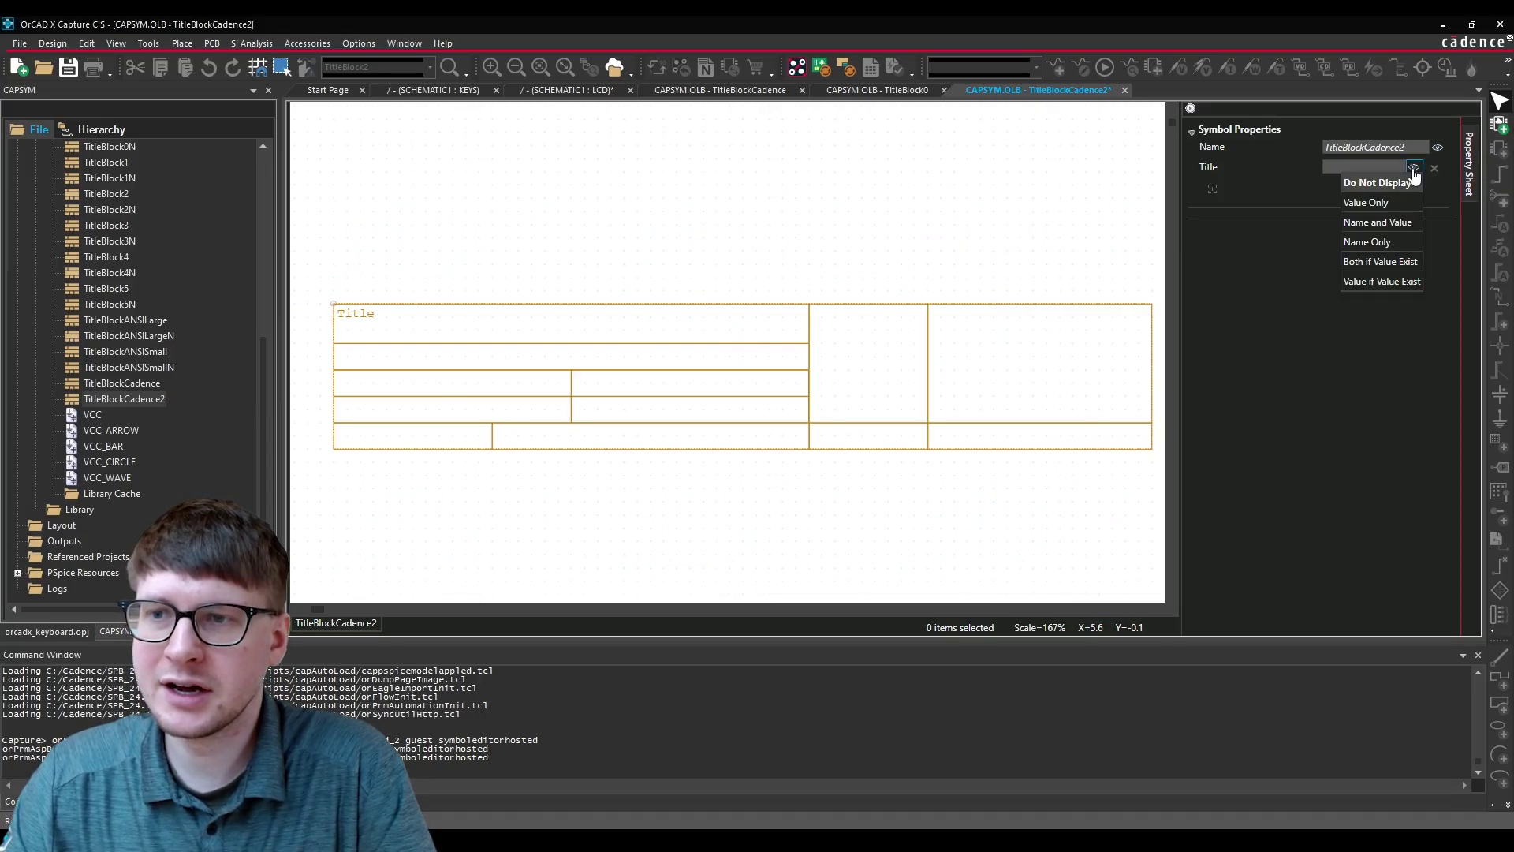
{"action": "left_click", "coordinate": [1373, 204]}
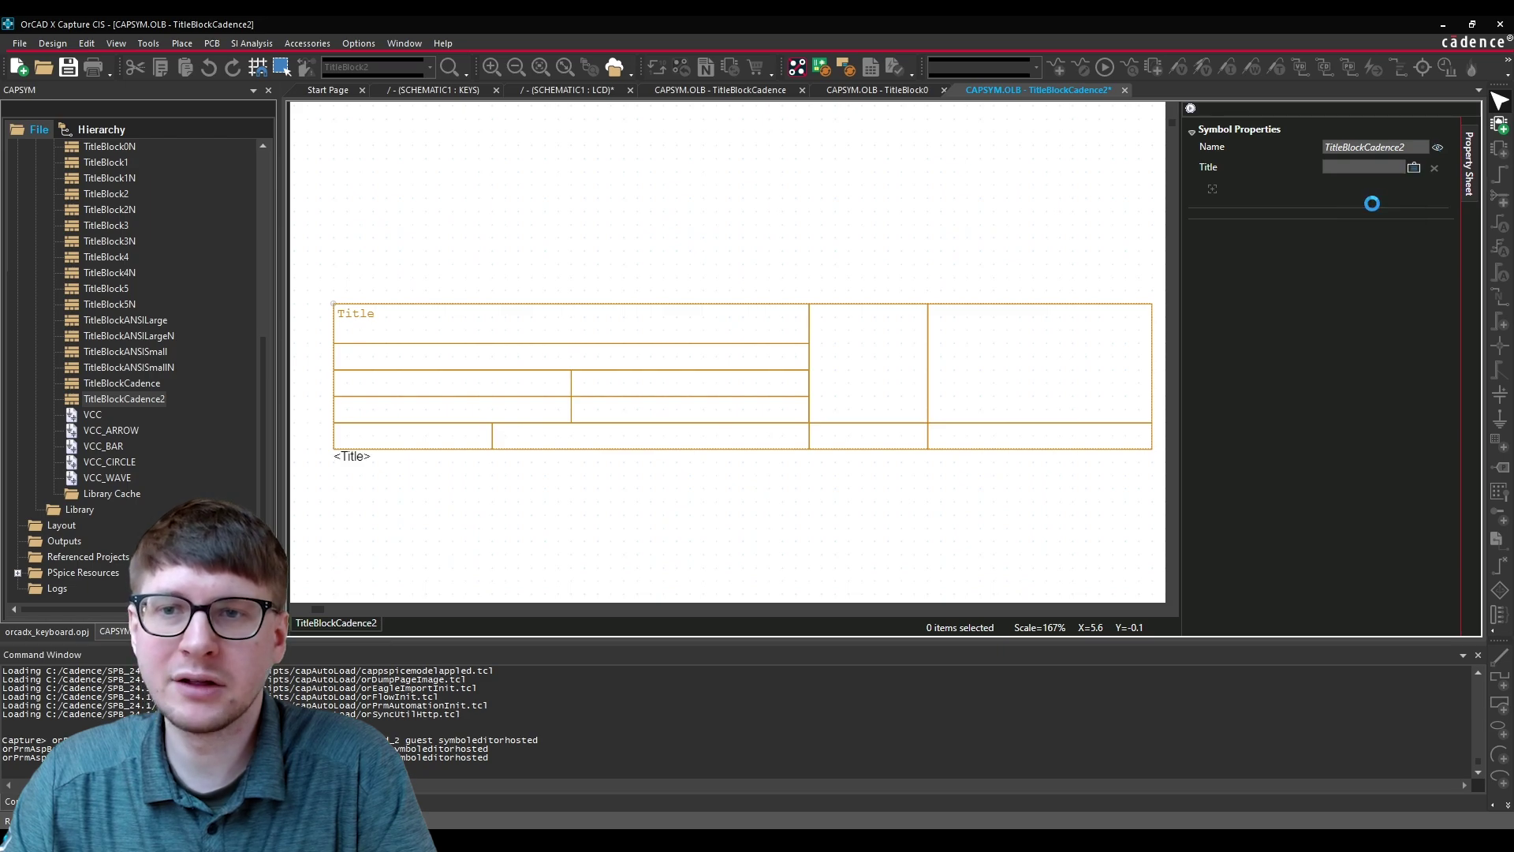
{"action": "left_click", "coordinate": [350, 457]}
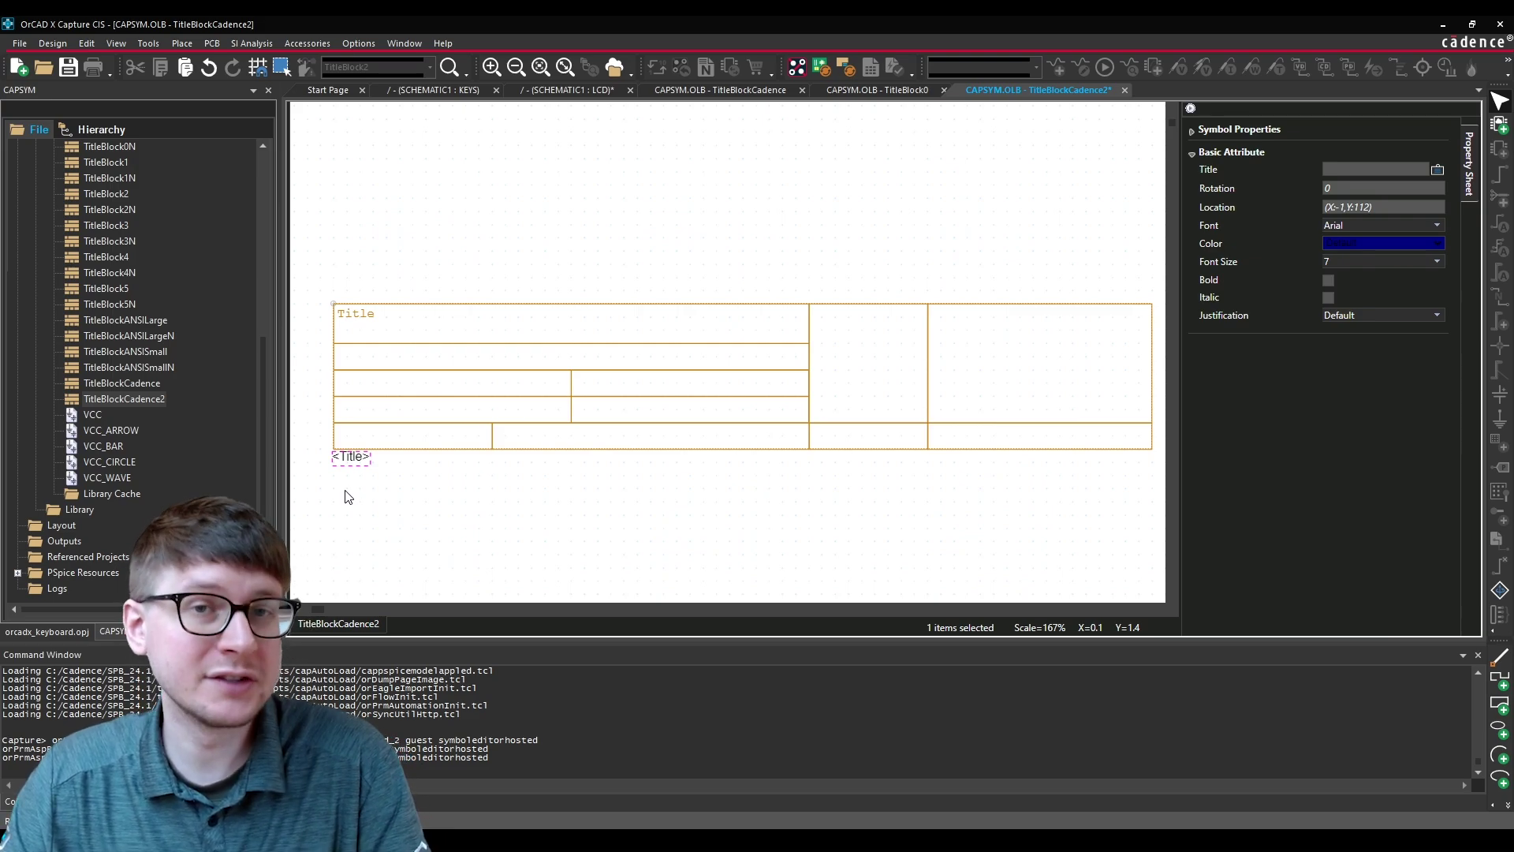
{"action": "left_click_drag", "start_coordinate": [351, 457], "coordinate": [390, 422]}
{"action": "left_click_drag", "start_coordinate": [409, 320], "coordinate": [407, 324]}
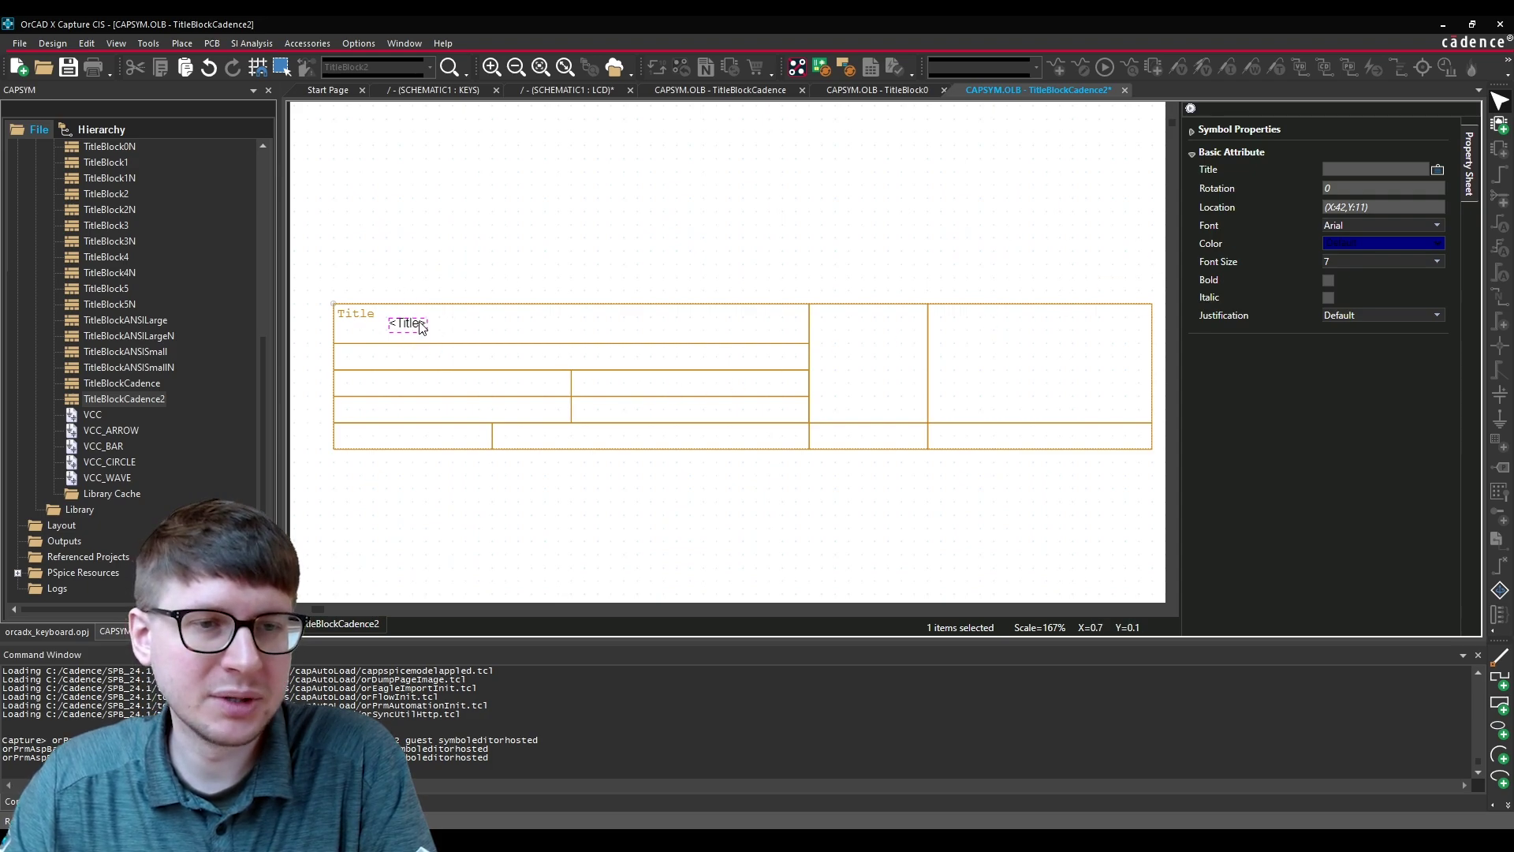
Step: Set the <Title> placeholder's font size to 18 and reposition it within the top cell
{"action": "left_click", "coordinate": [1431, 263]}
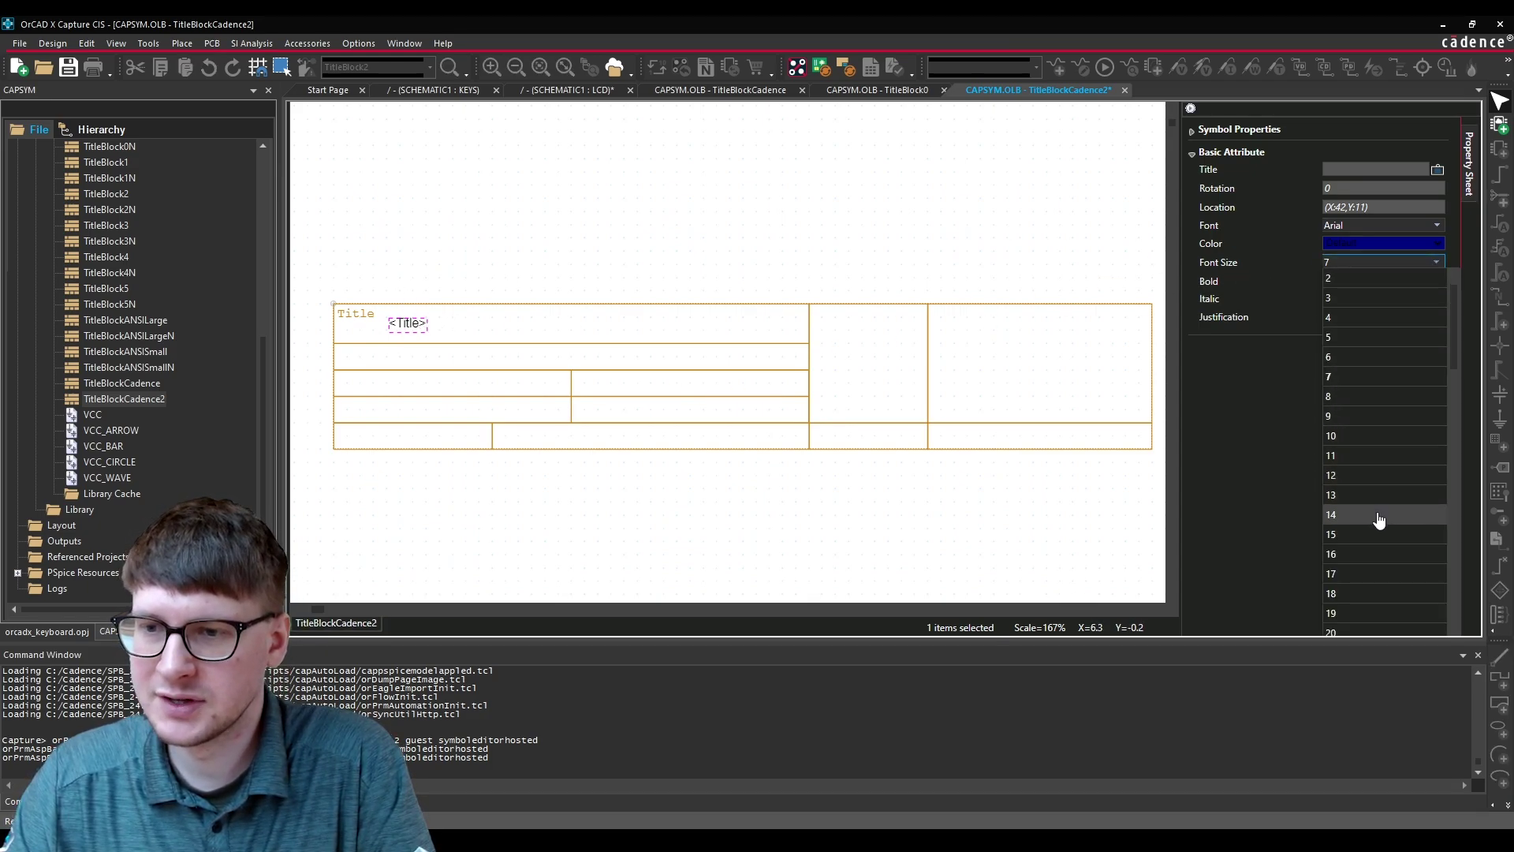
{"action": "left_click", "coordinate": [1374, 580]}
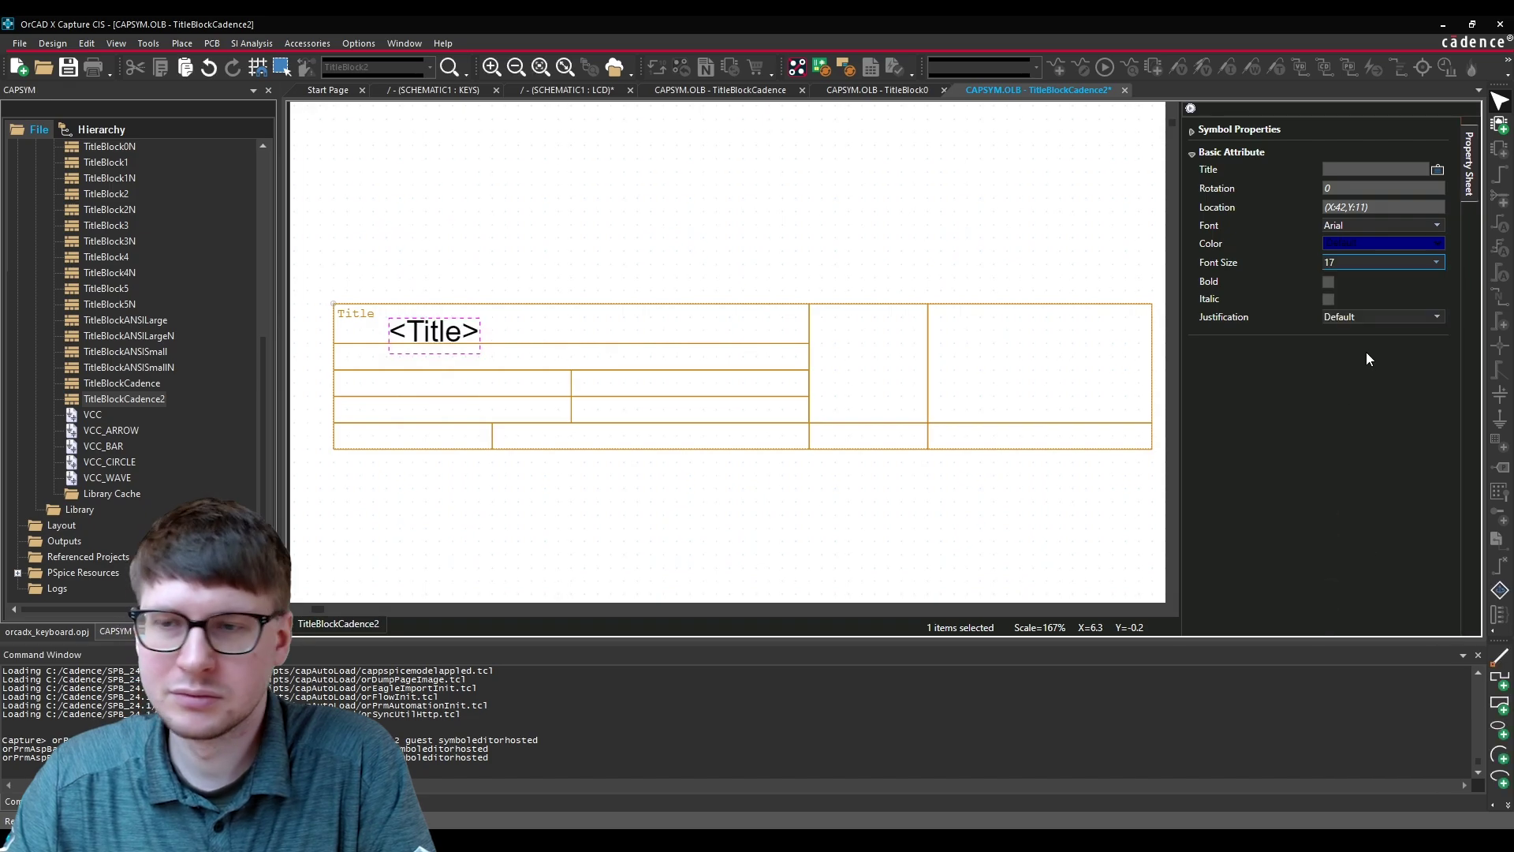
{"action": "left_click", "coordinate": [1435, 263]}
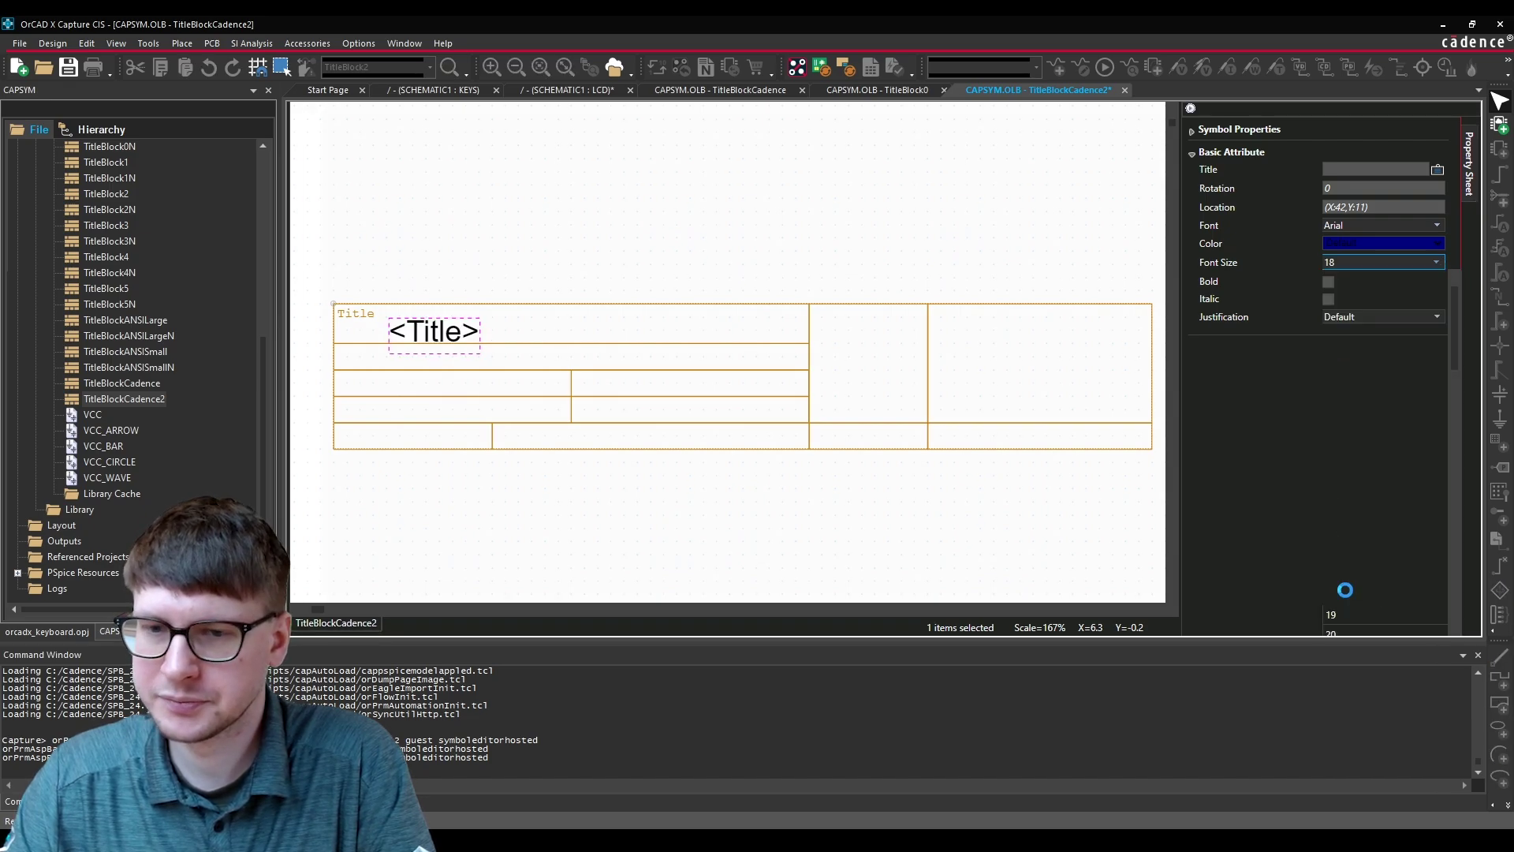
{"action": "left_click", "coordinate": [1349, 597]}
{"action": "left_click_drag", "start_coordinate": [436, 330], "coordinate": [423, 319]}
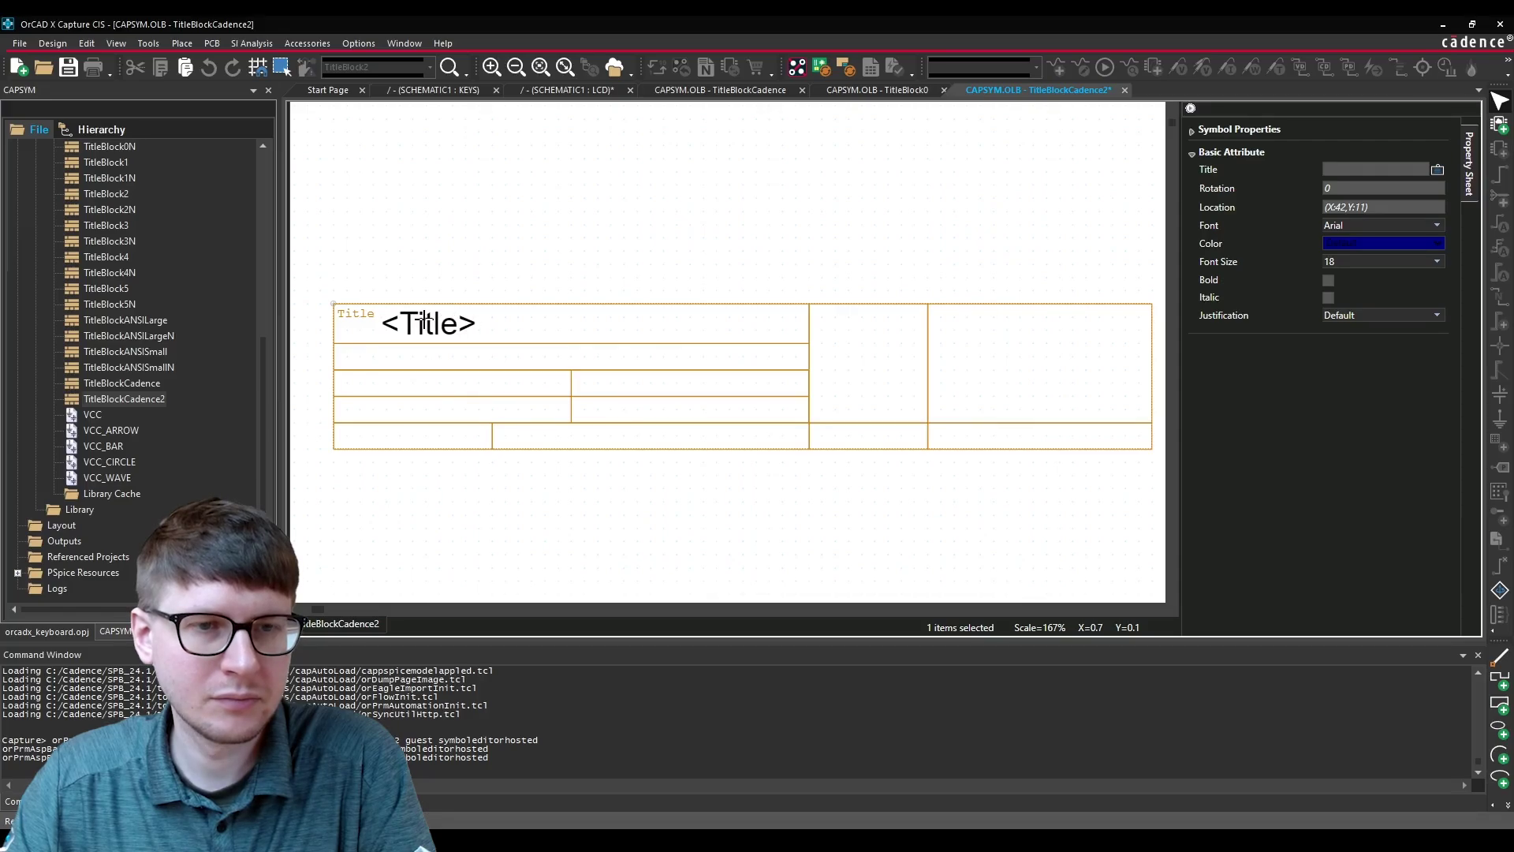
{"action": "left_click", "coordinate": [439, 280]}
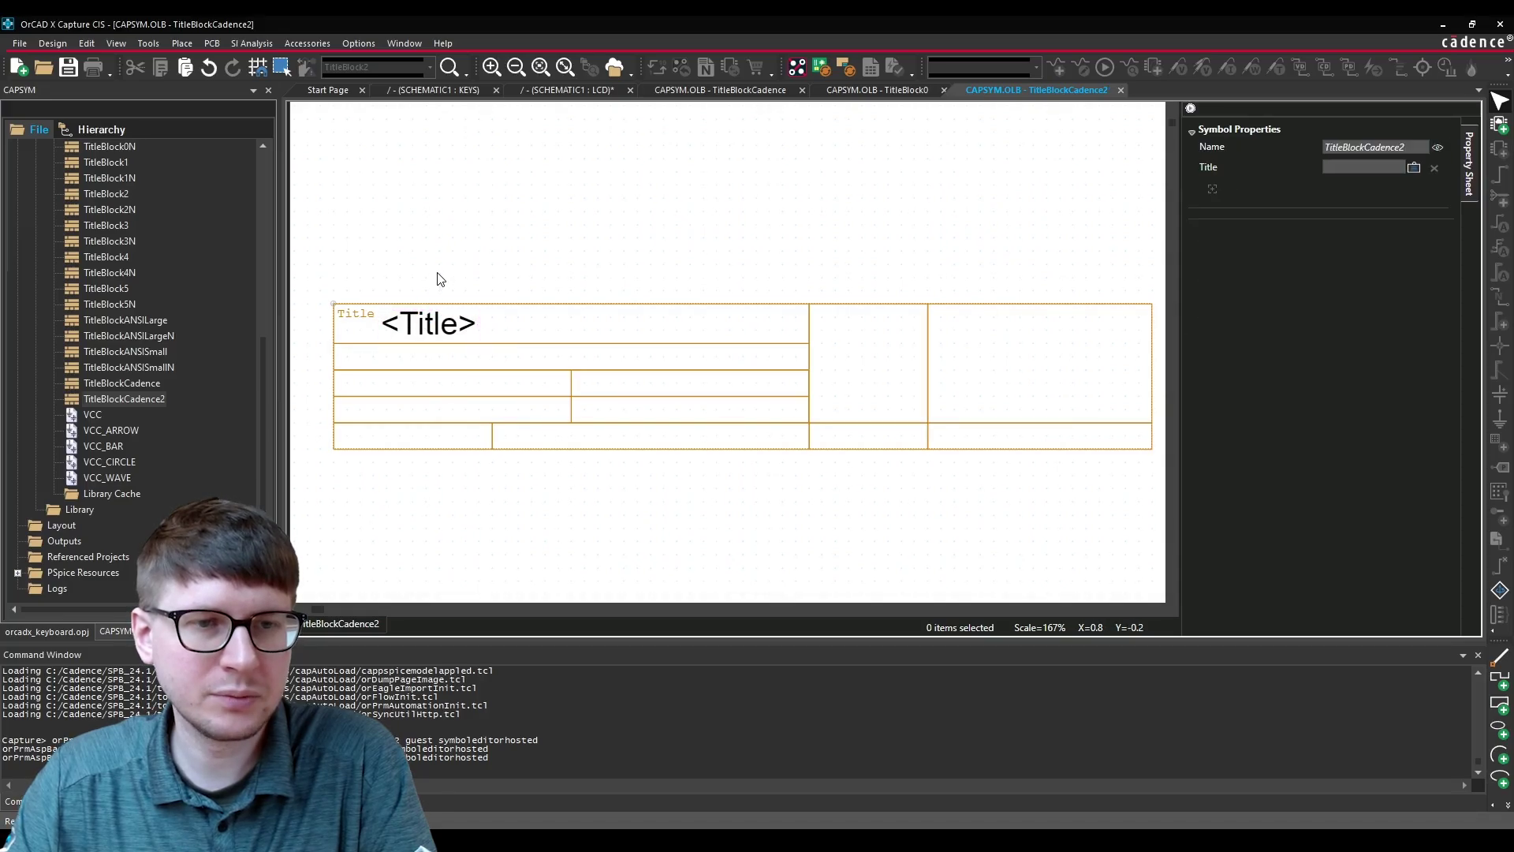
Step: Examine the labels, placeholders and symbol properties of the original TitleBlockCadence, and return to TitleBlockCadence2
{"action": "left_click", "coordinate": [723, 90]}
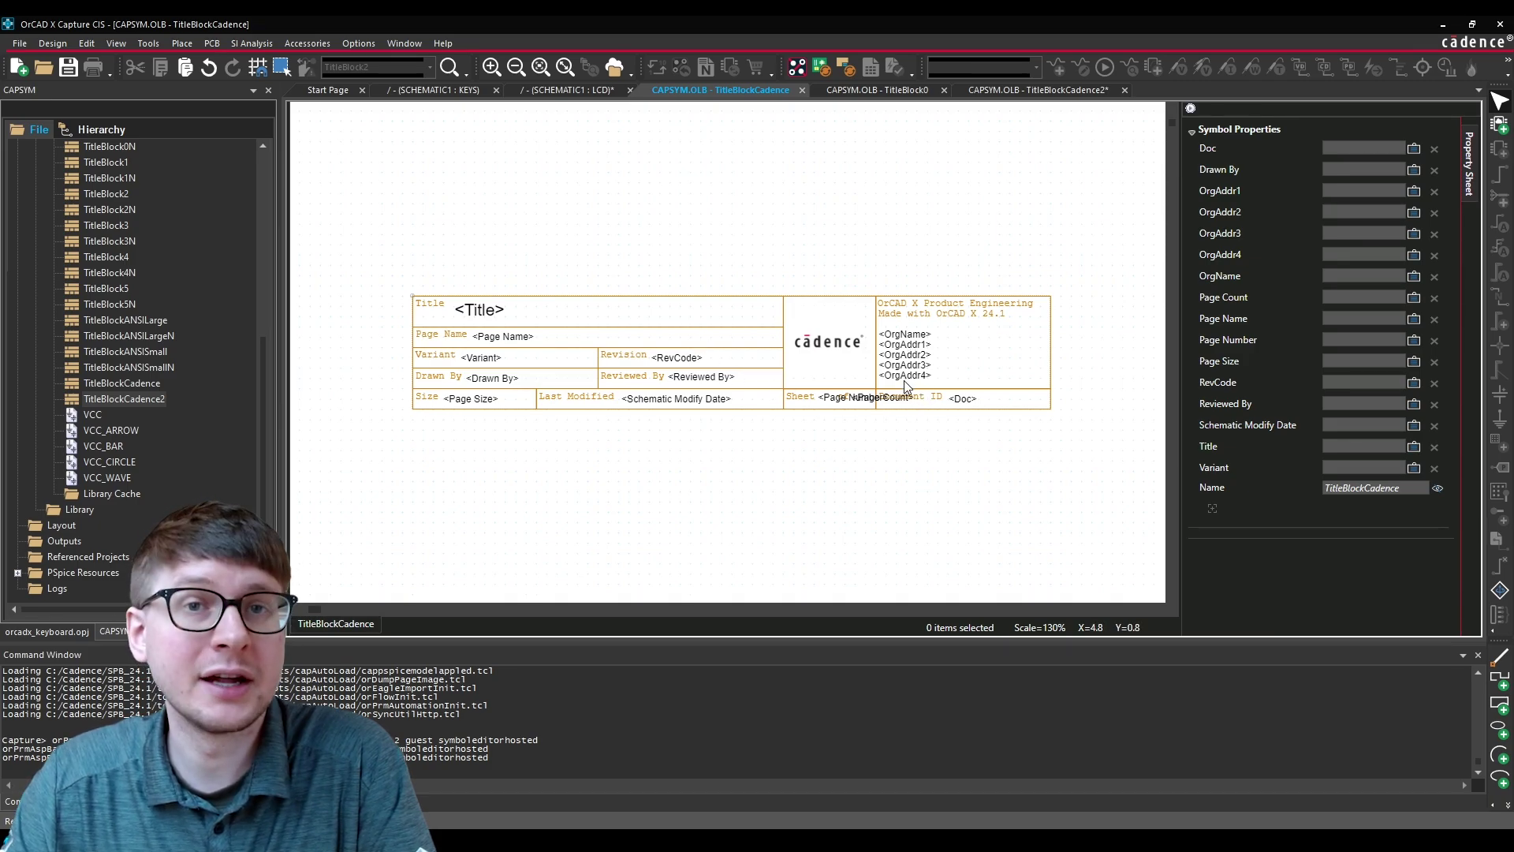
{"action": "left_click", "coordinate": [939, 404]}
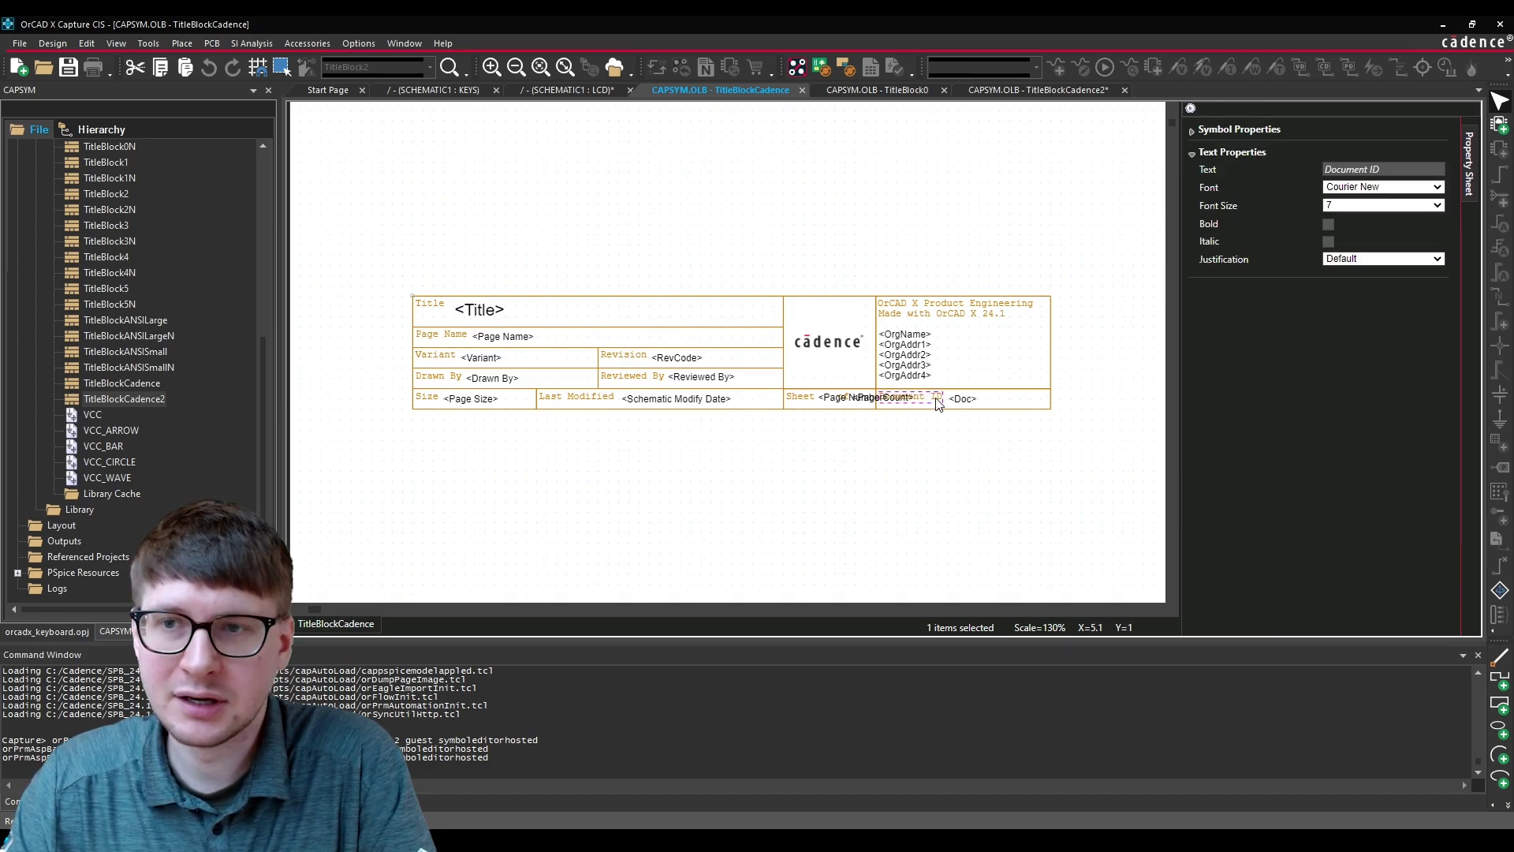
{"action": "left_click", "coordinate": [1026, 434]}
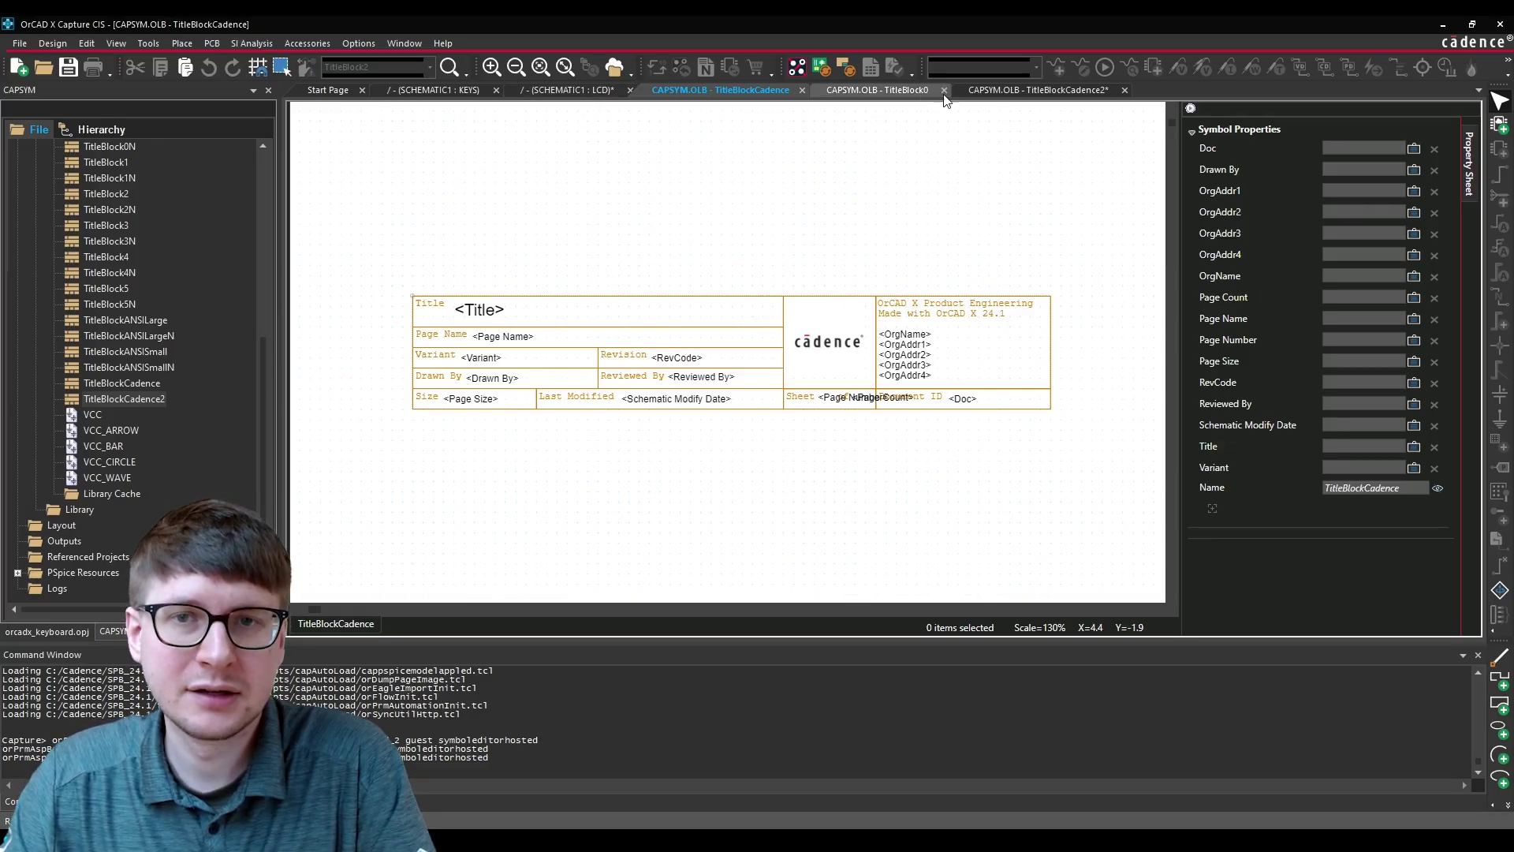
{"action": "left_click", "coordinate": [1017, 90]}
{"action": "left_click", "coordinate": [355, 320]}
{"action": "left_click", "coordinate": [354, 304]}
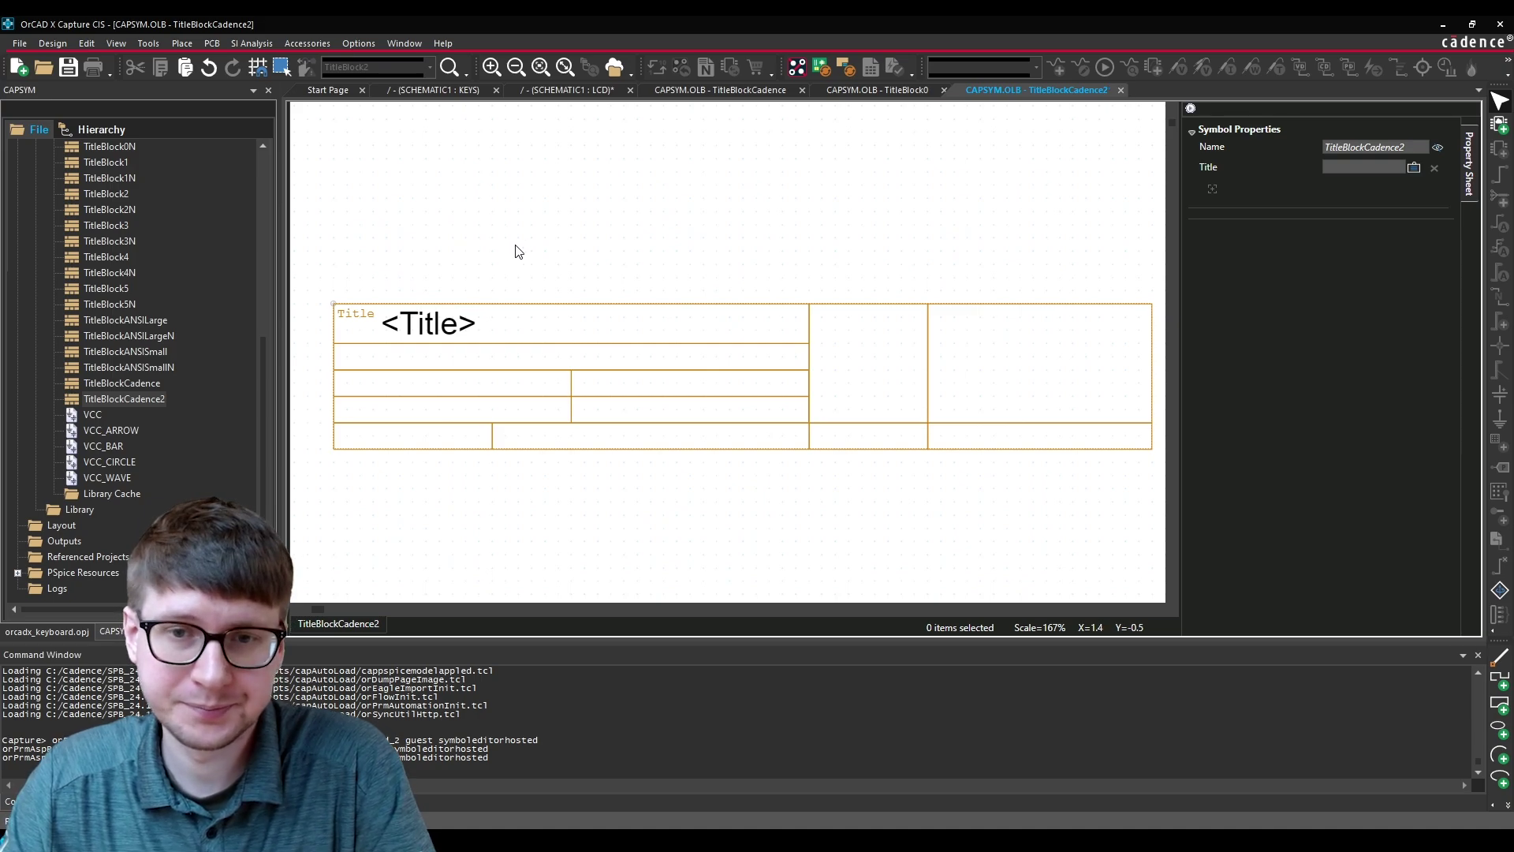
Step: Load the JPEG file cadence_icon.jpg from the Pictures library as a picture for the title block
{"action": "middle_click_drag", "start_coordinate": [539, 233], "coordinate": [568, 232]}
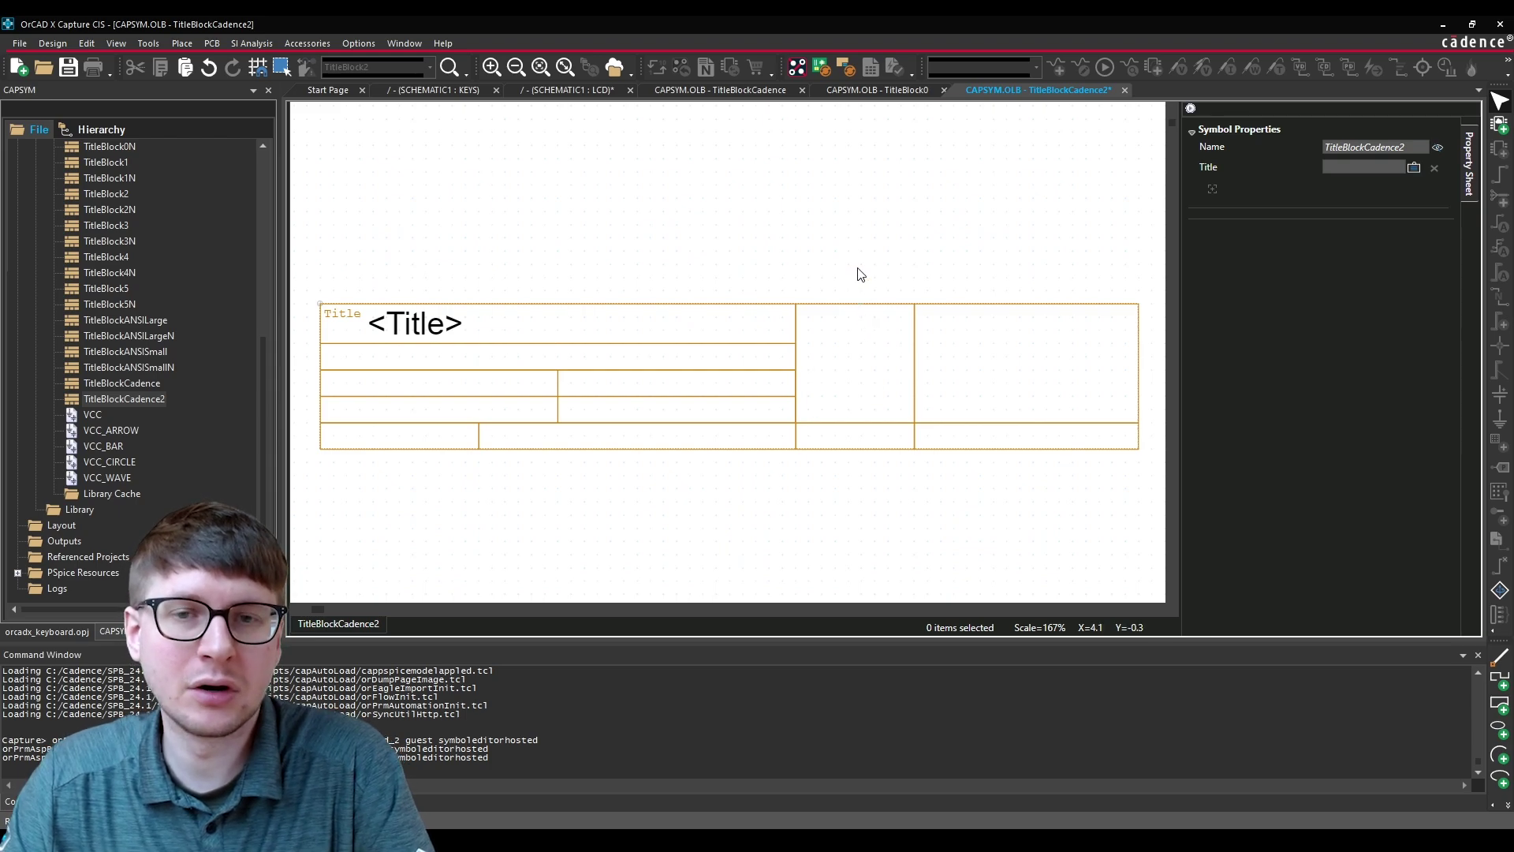
{"action": "left_click", "coordinate": [187, 39]}
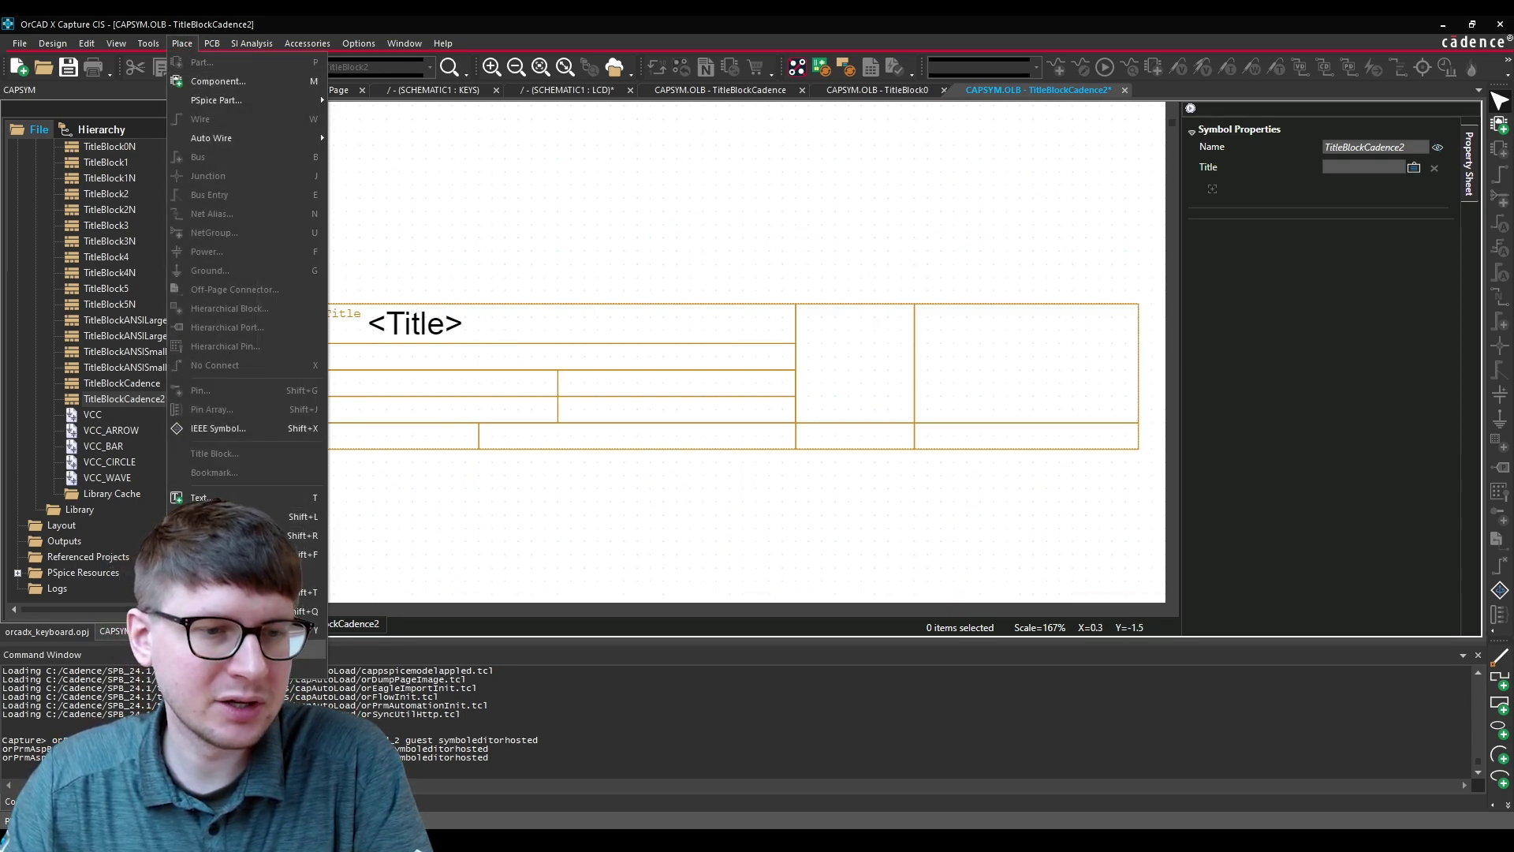
{"action": "left_click", "coordinate": [209, 649]}
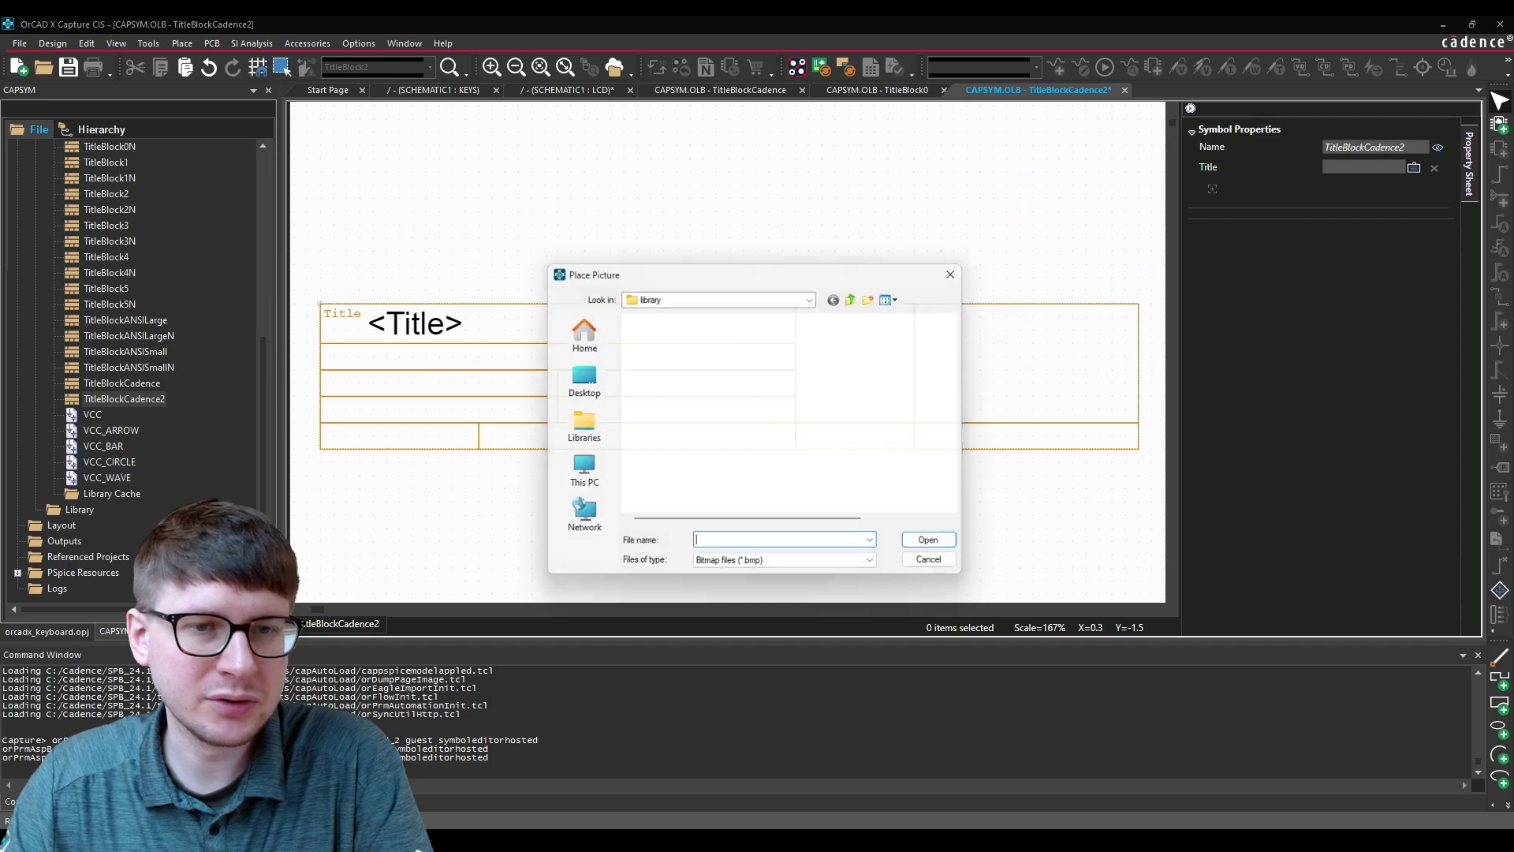
{"action": "left_click", "coordinate": [584, 439]}
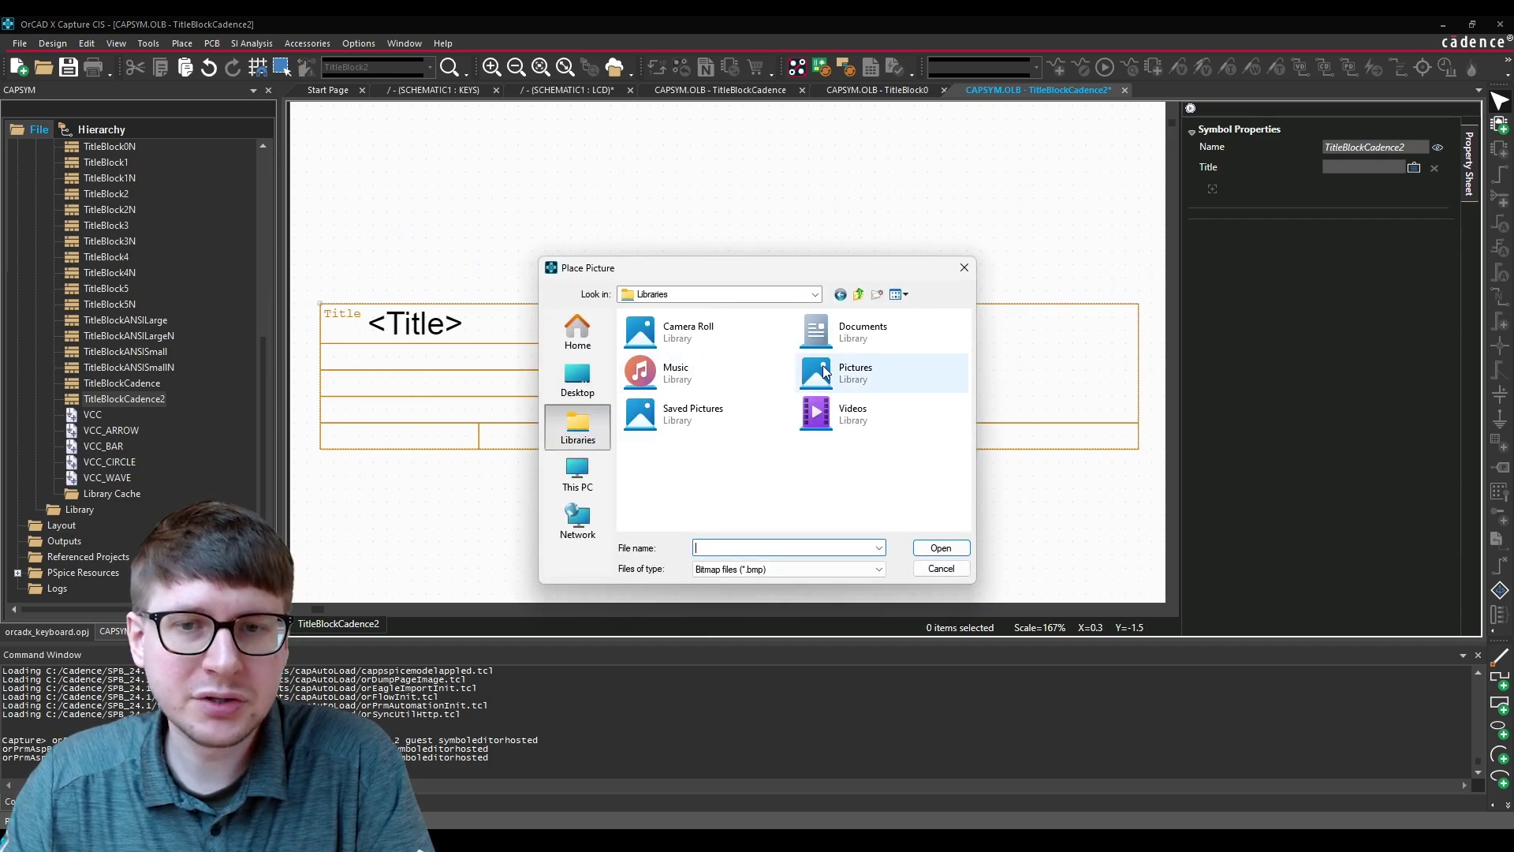
{"action": "double_click", "coordinate": [825, 366]}
{"action": "left_click_drag", "start_coordinate": [770, 272], "coordinate": [694, 175]}
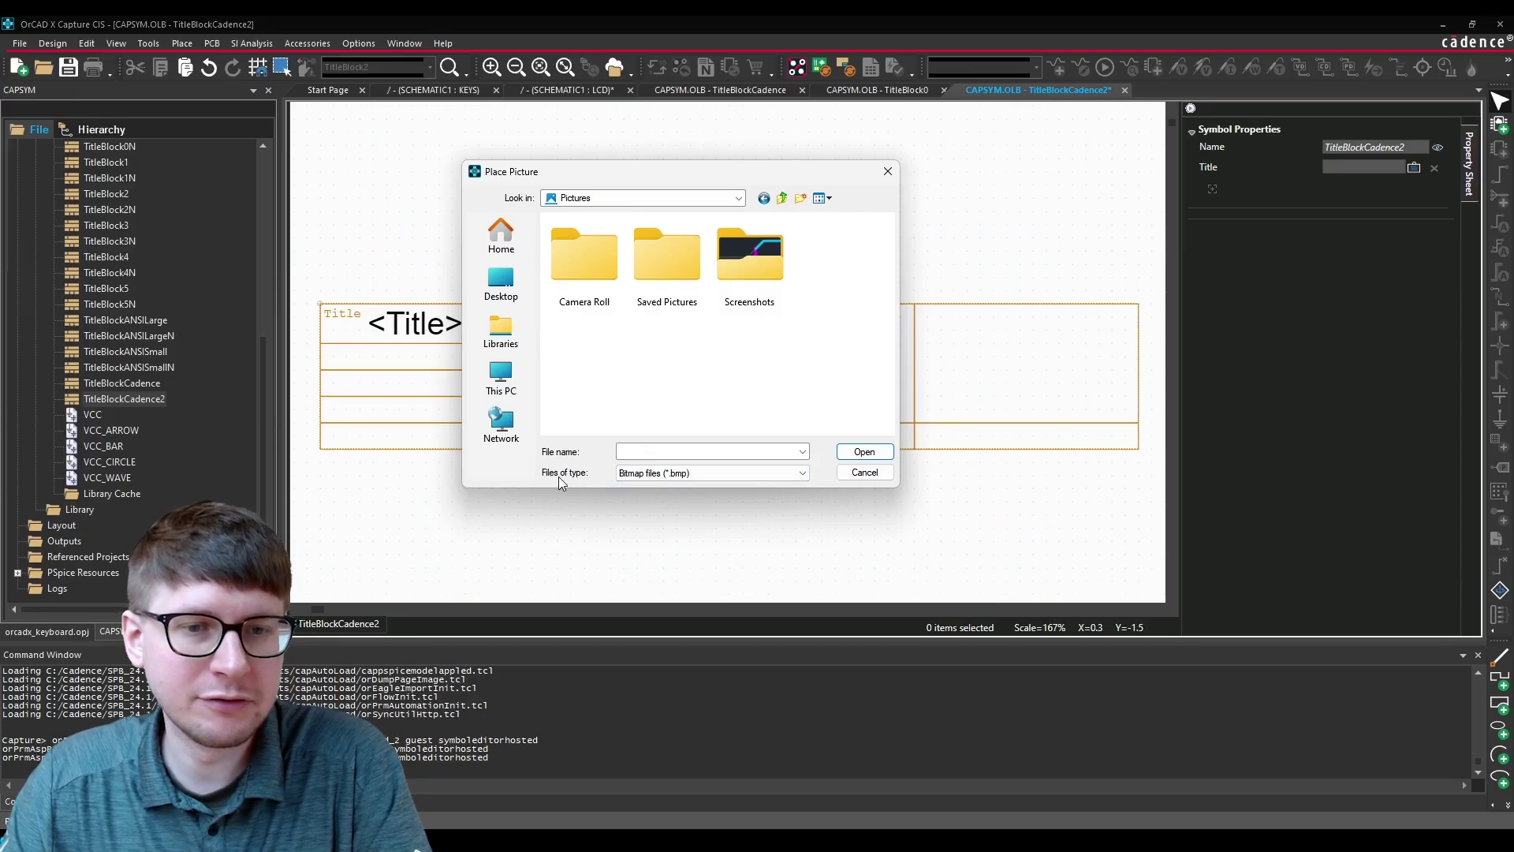
{"action": "left_click", "coordinate": [673, 478]}
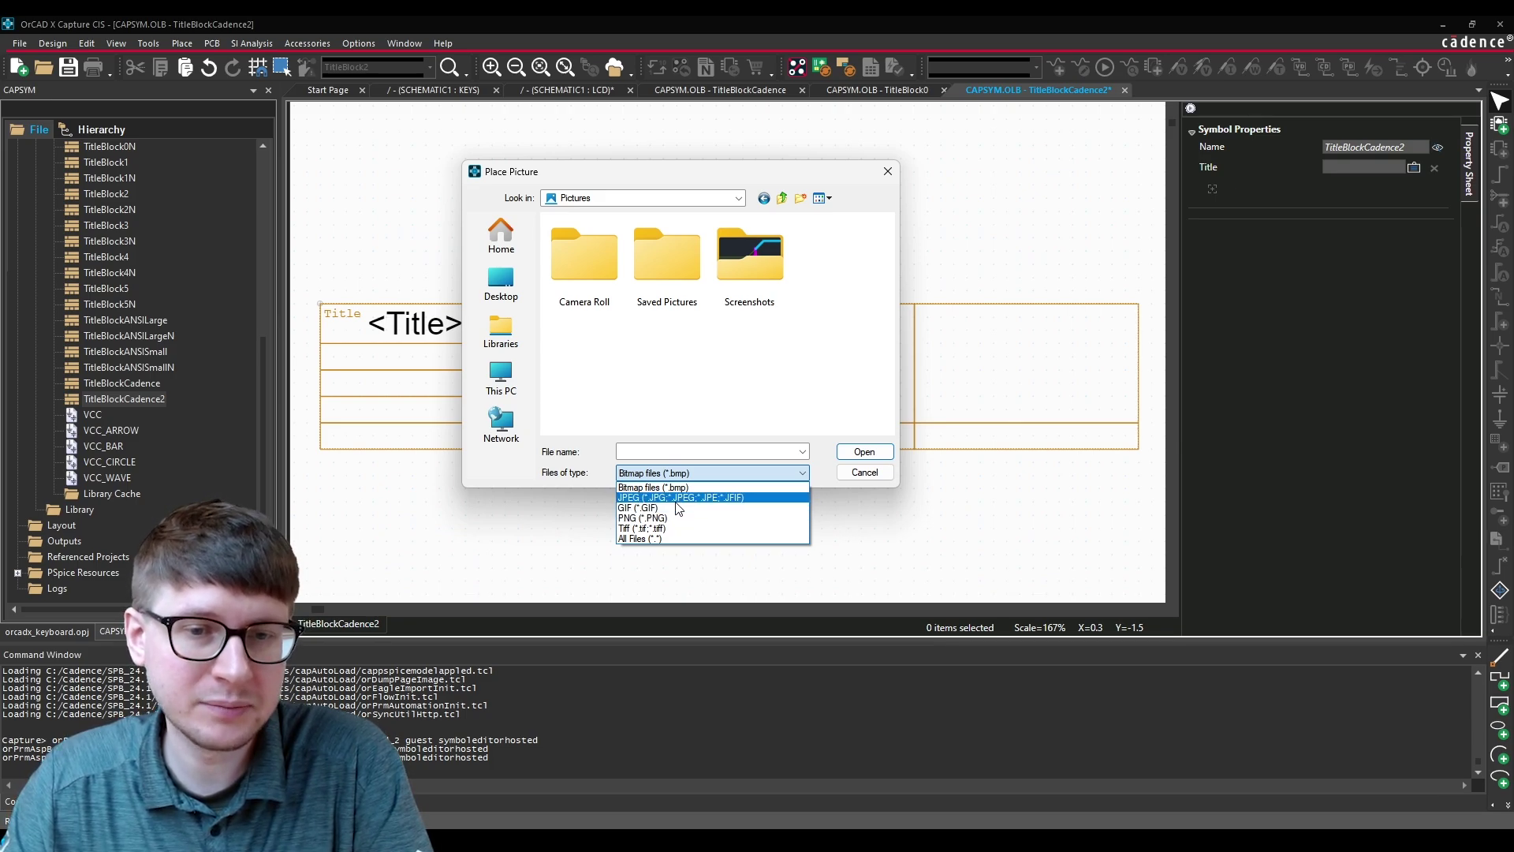
{"action": "left_click", "coordinate": [677, 498]}
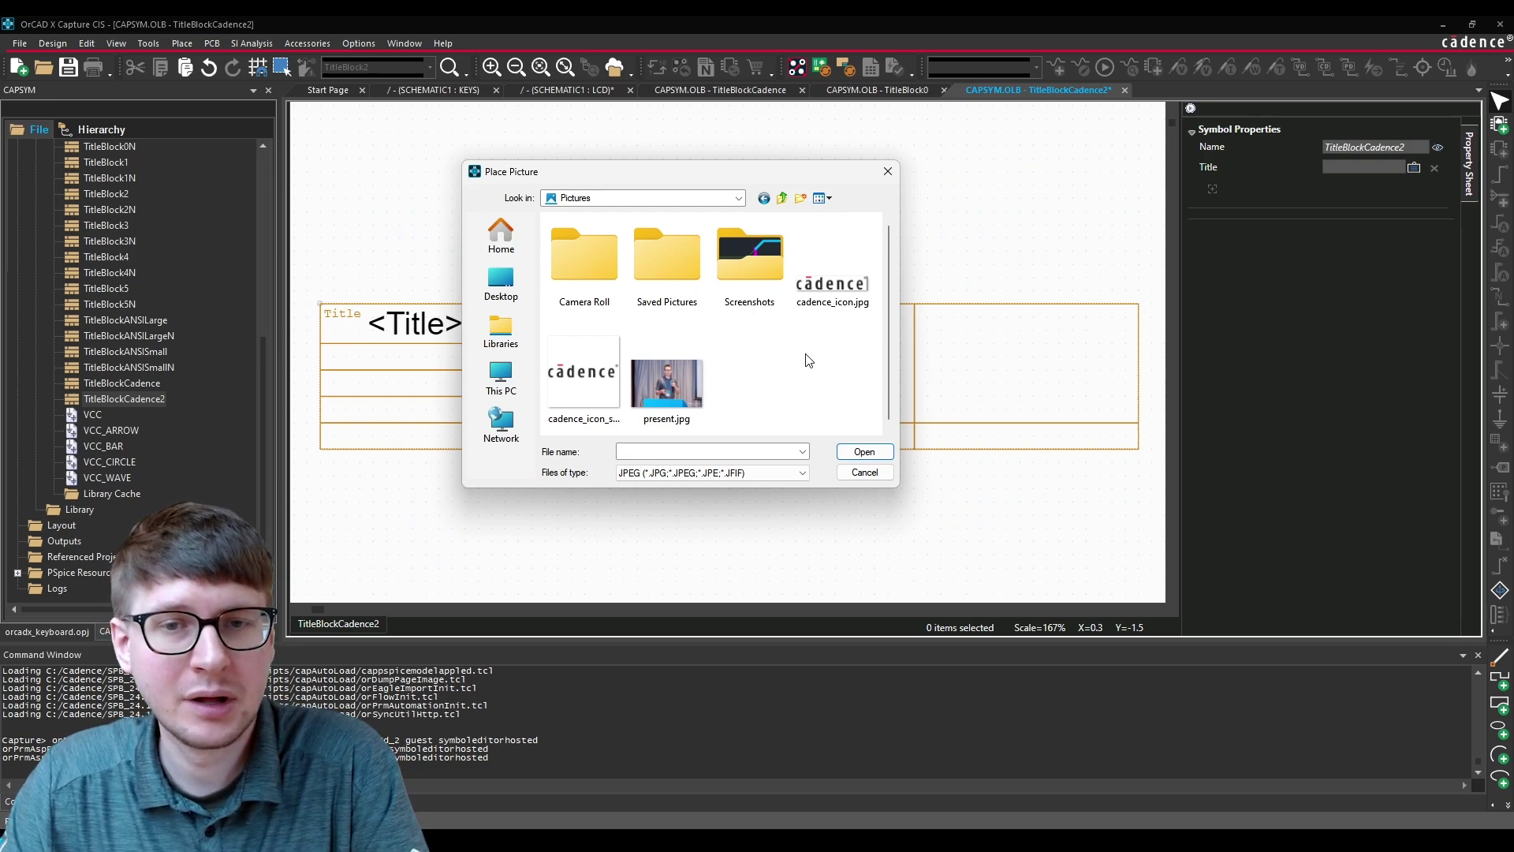
{"action": "left_click", "coordinate": [815, 289]}
{"action": "left_click", "coordinate": [863, 451]}
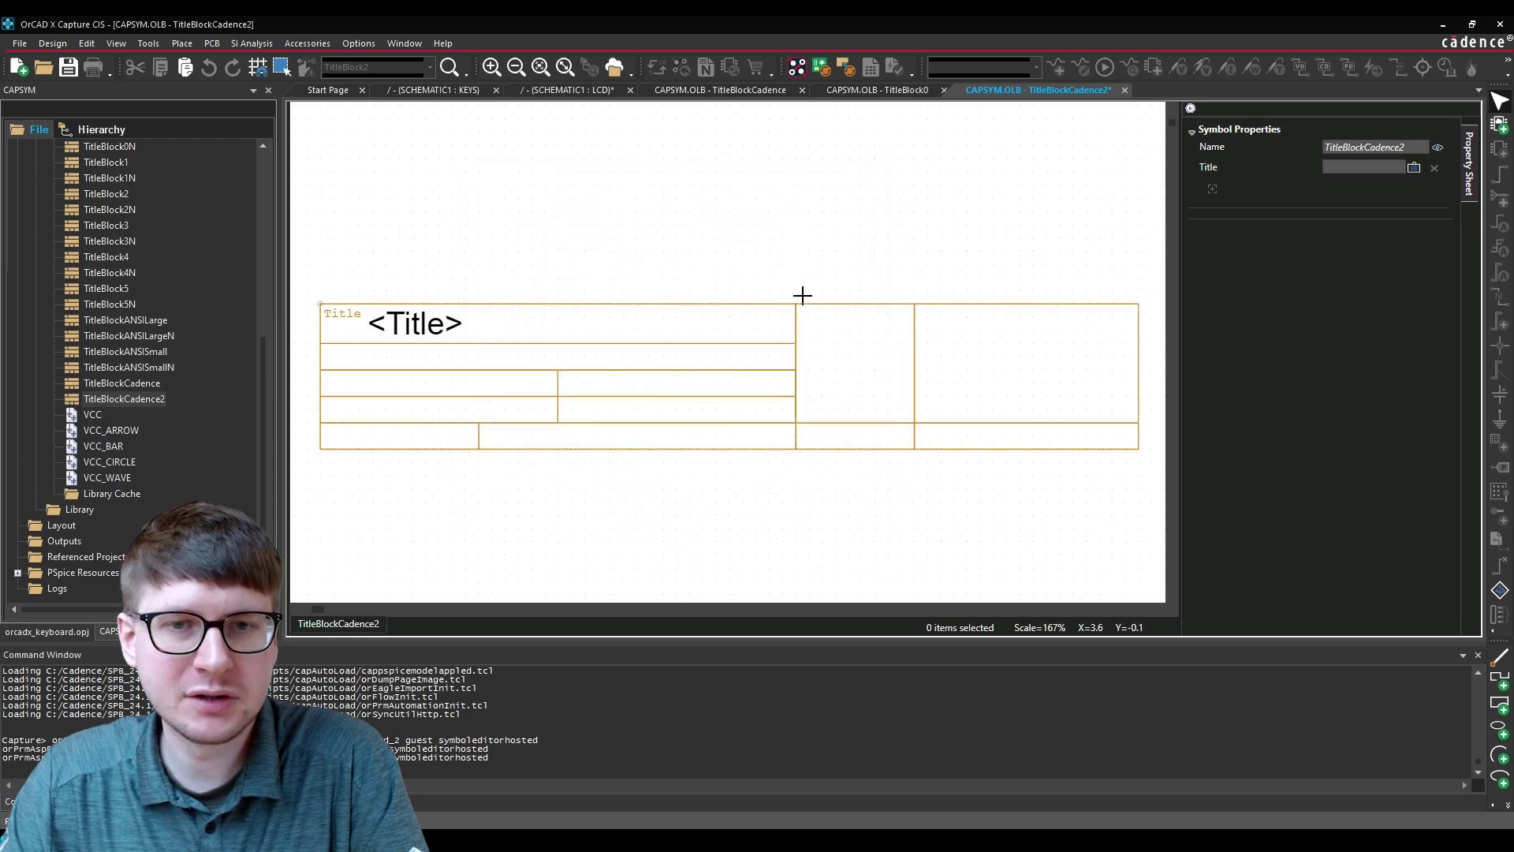
Step: Fit the logo picture inside the tall cell beside the title rows and realign the symbol boundary with the outline's upper-left corner
{"action": "left_click_drag", "start_coordinate": [600, 203], "coordinate": [859, 368]}
{"action": "left_click_drag", "start_coordinate": [944, 390], "coordinate": [900, 375]}
{"action": "left_click", "coordinate": [562, 208]}
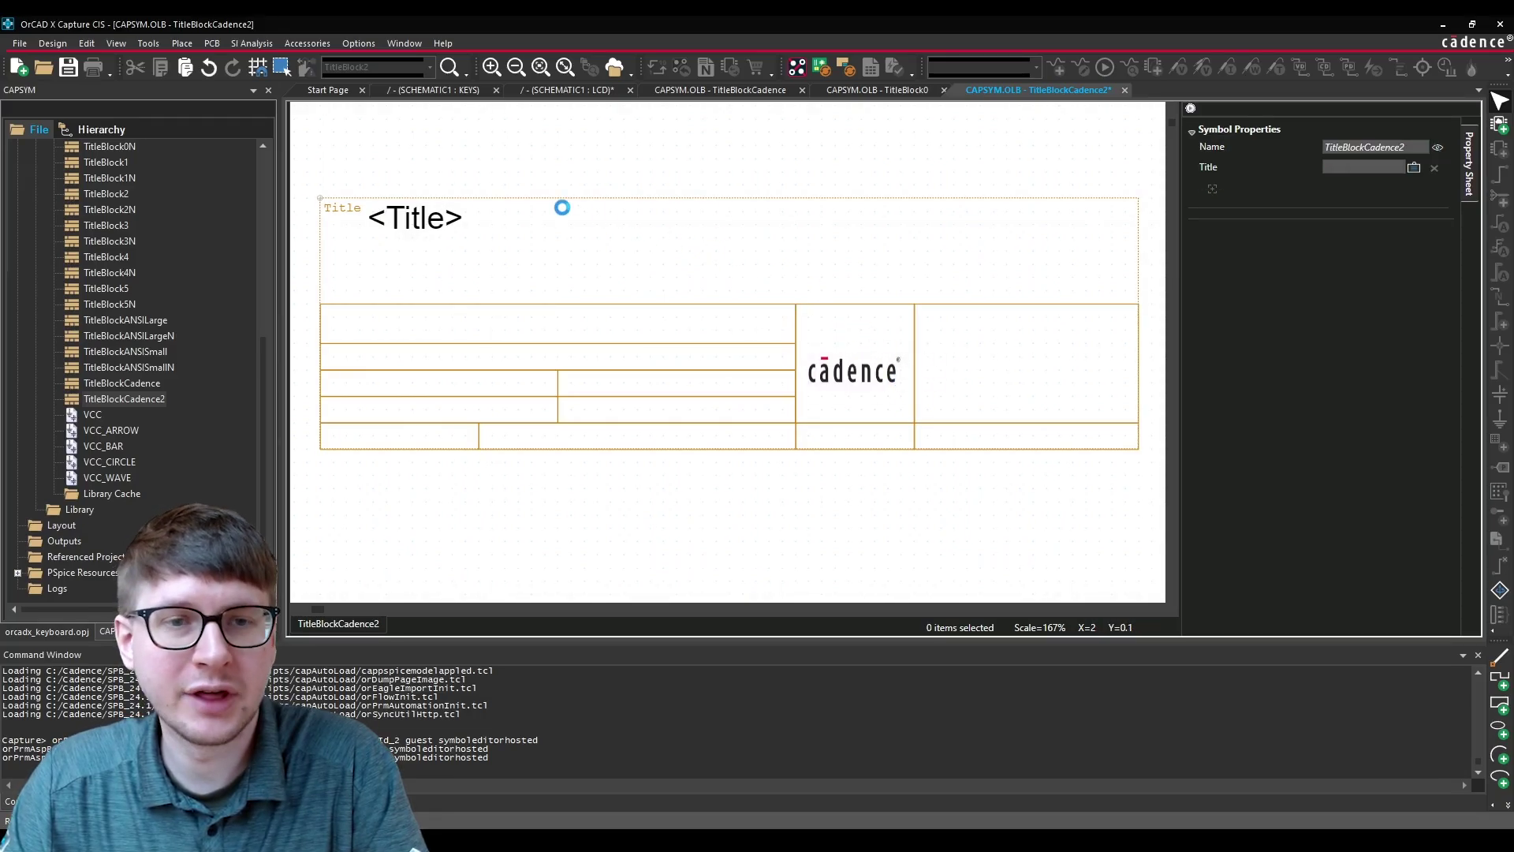
{"action": "left_click_drag", "start_coordinate": [319, 198], "coordinate": [318, 305]}
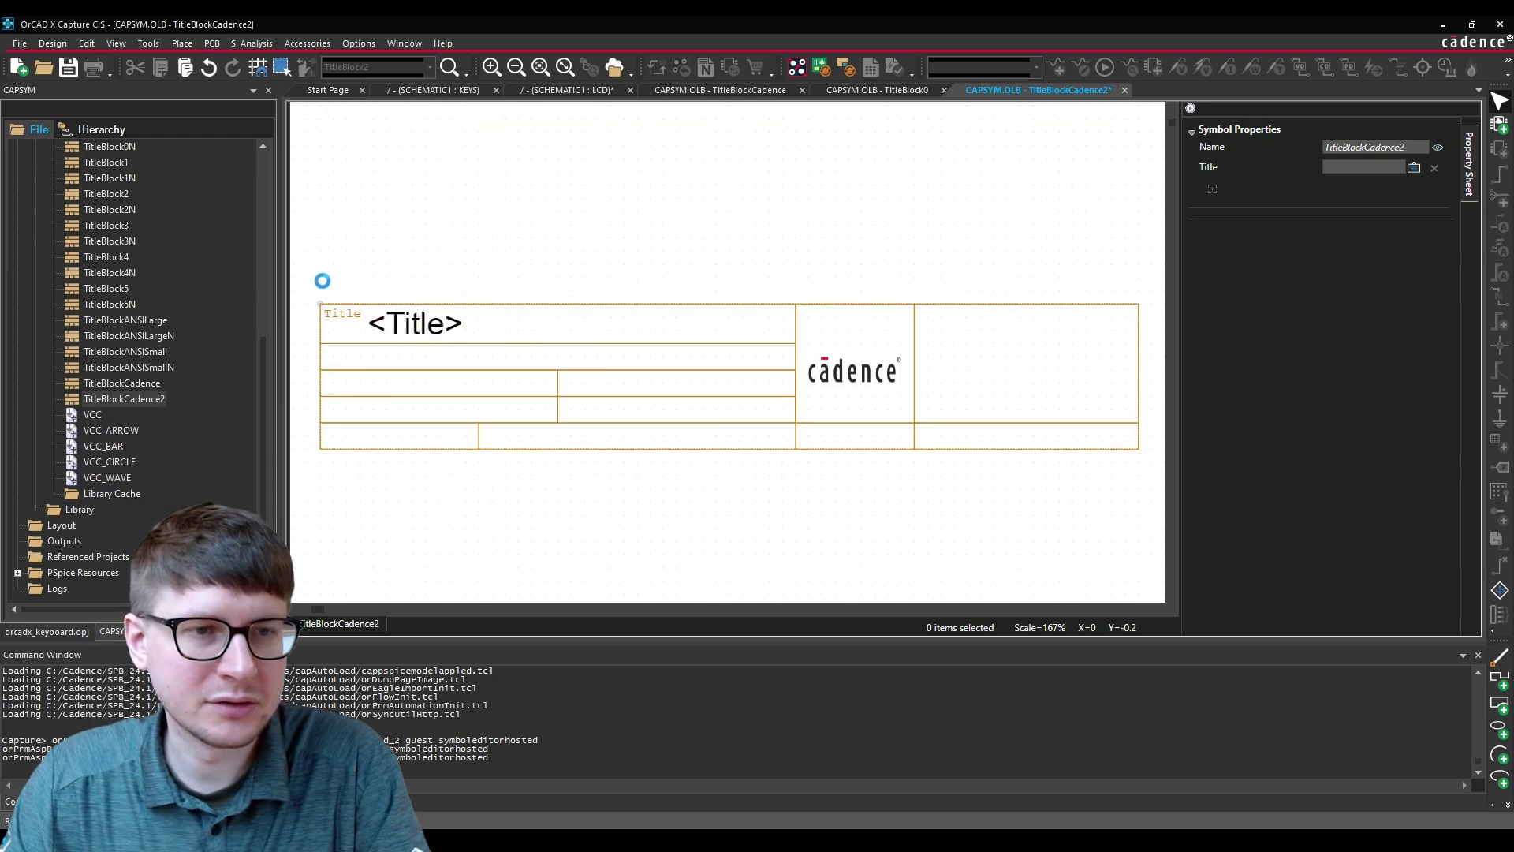
Step: Delete the Cadence logo picture from the tall cell beside the title rows
{"action": "left_click", "coordinate": [869, 375]}
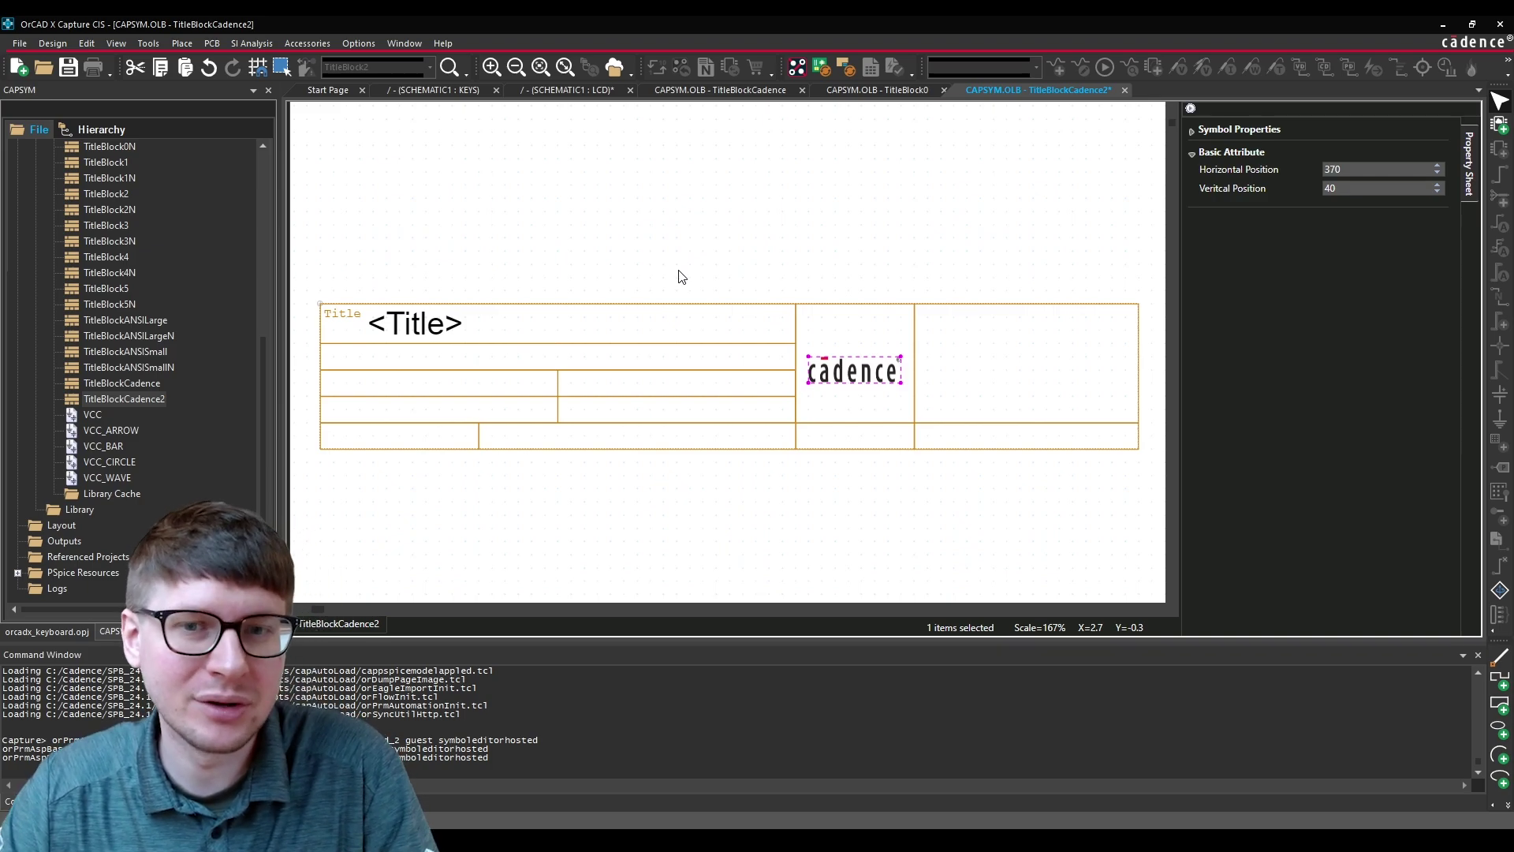
{"action": "left_click", "coordinate": [817, 246]}
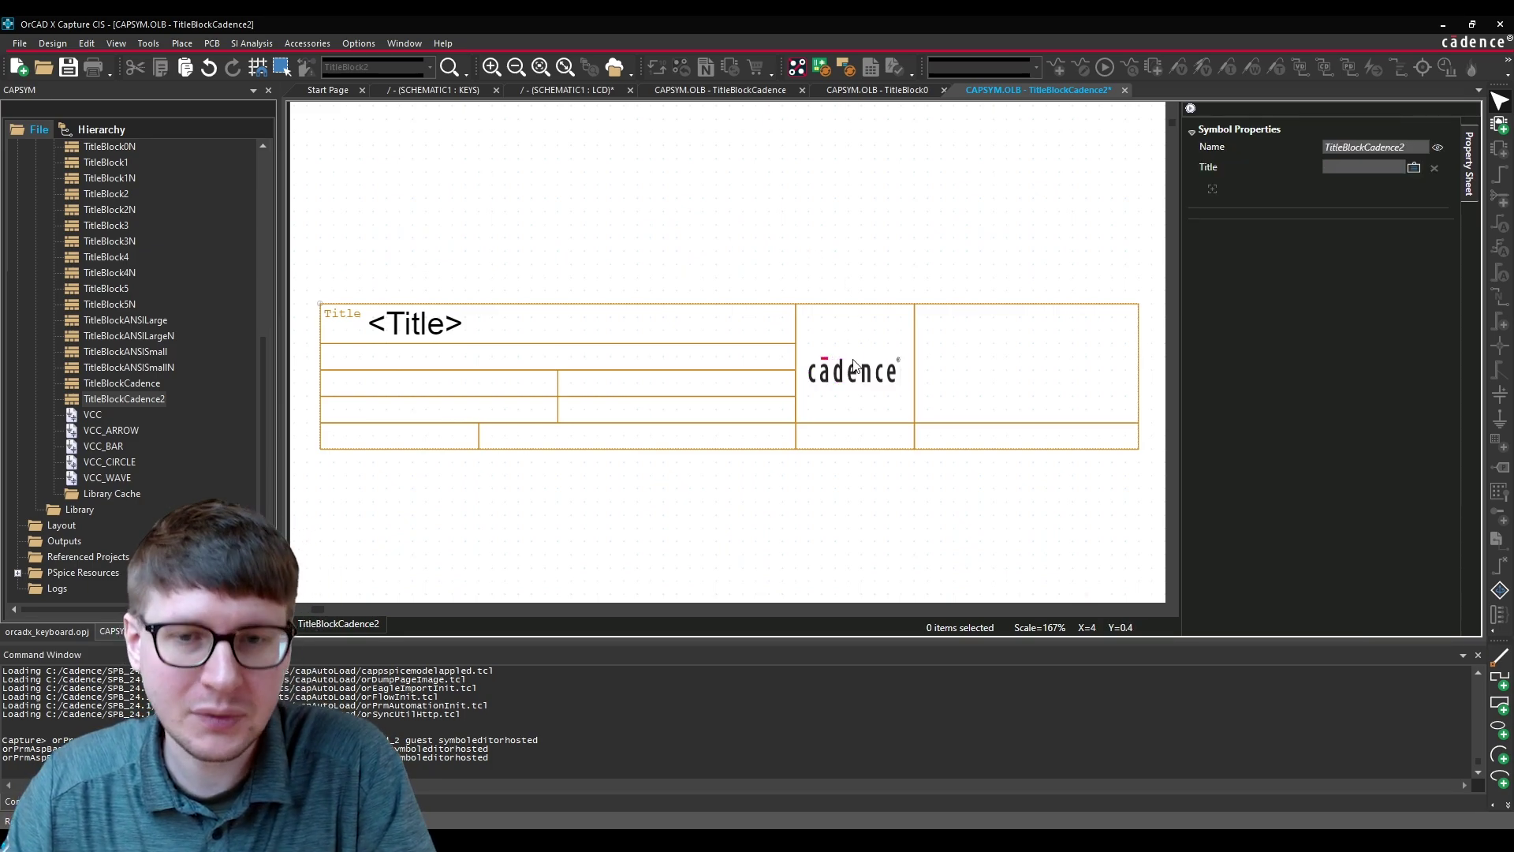
{"action": "left_click", "coordinate": [816, 371]}
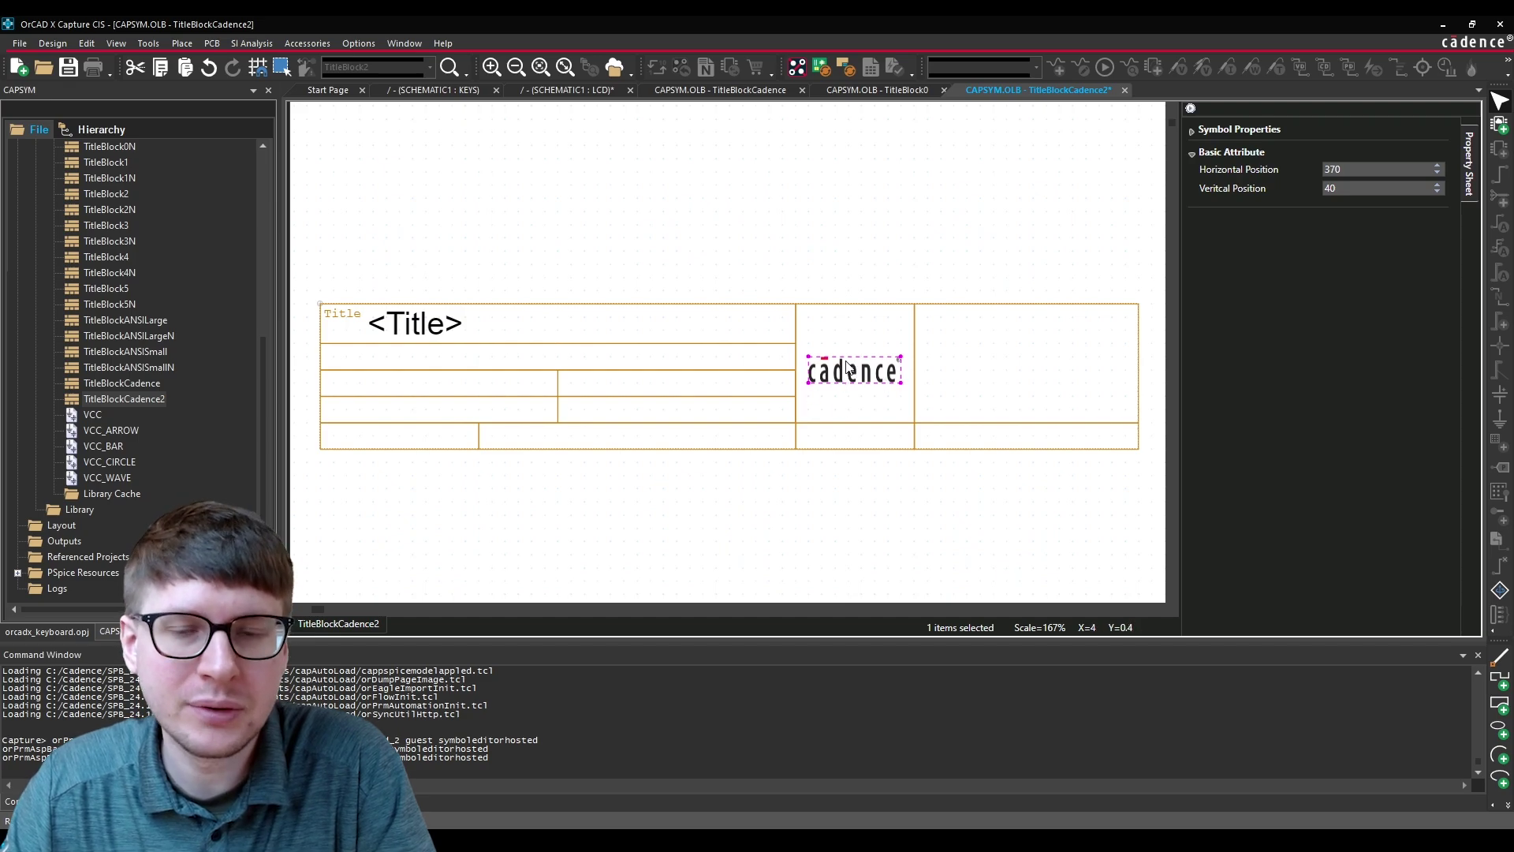
{"action": "key", "text": "Delete"}
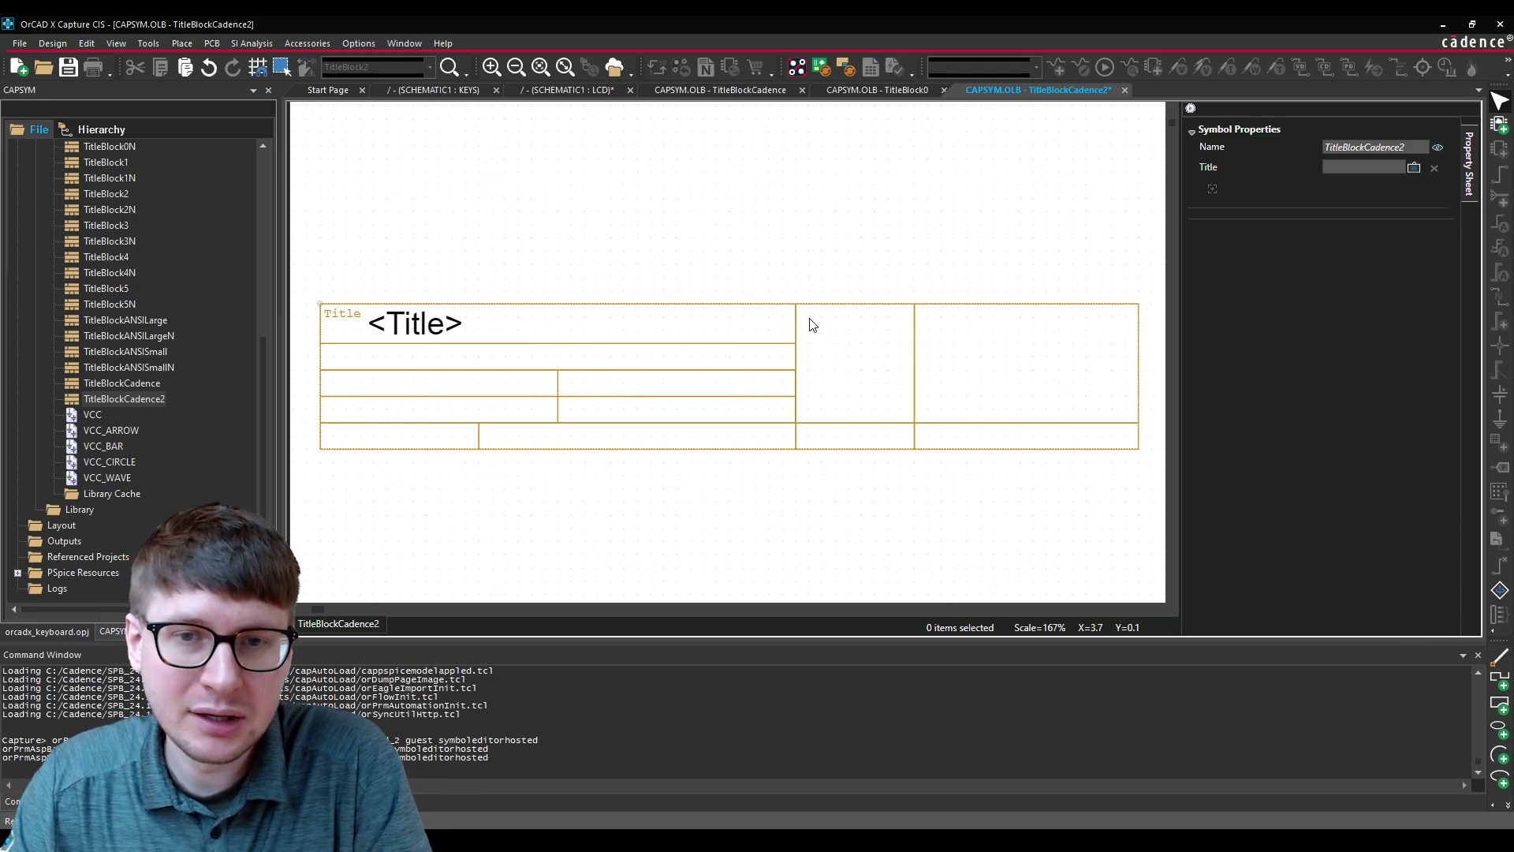
{"action": "left_click_drag", "start_coordinate": [809, 318], "coordinate": [903, 414]}
{"action": "left_click", "coordinate": [570, 164]}
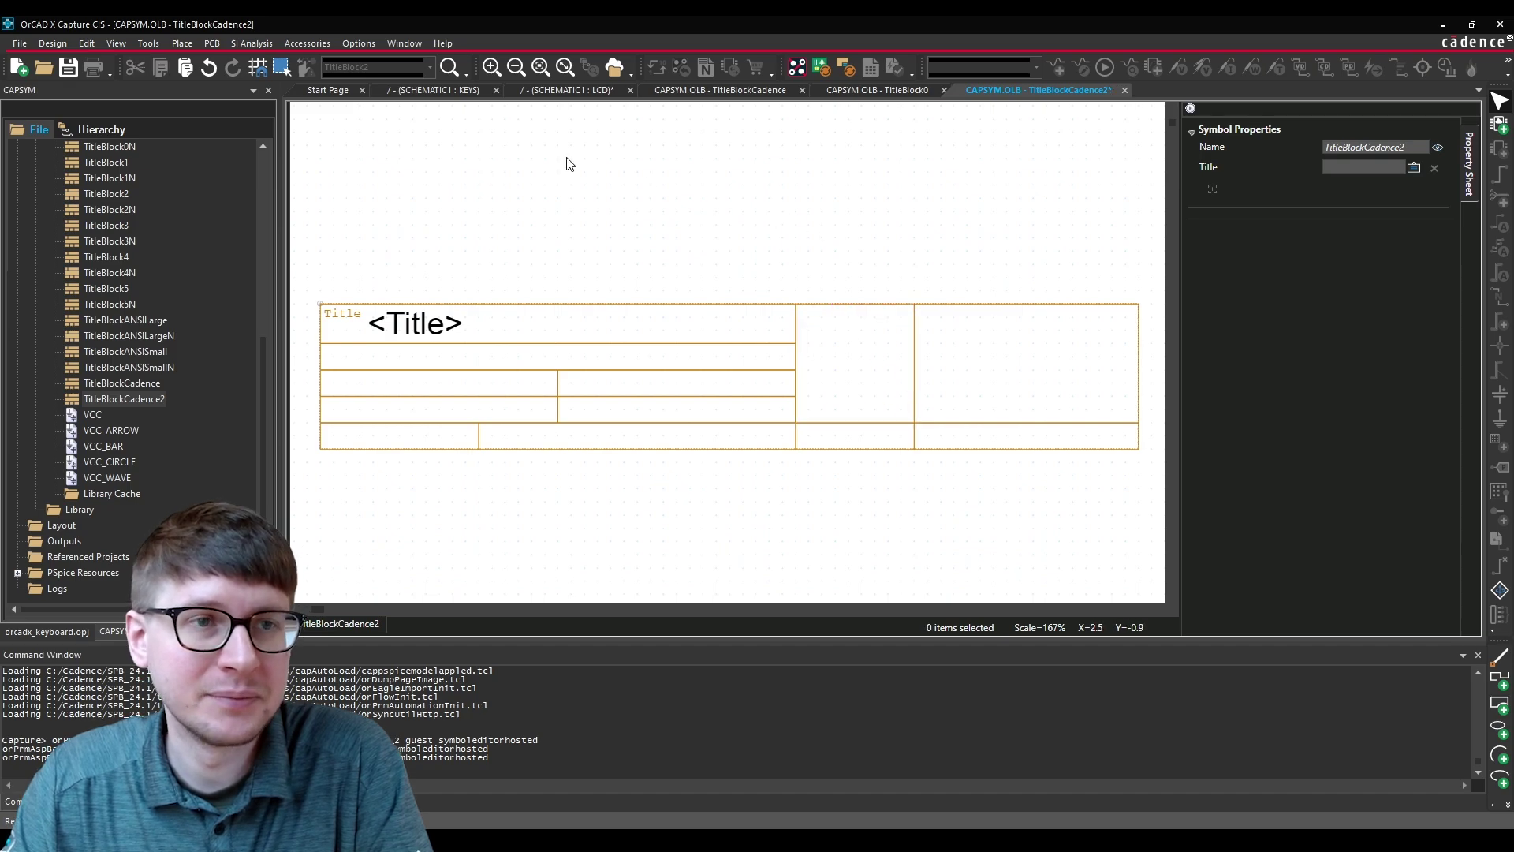
Step: Load the square JPEG logo cadence_icon_sq.jpg from the Pictures folder as a picture for TitleBlockCadence2
{"action": "left_click", "coordinate": [180, 44]}
{"action": "left_click", "coordinate": [221, 648]}
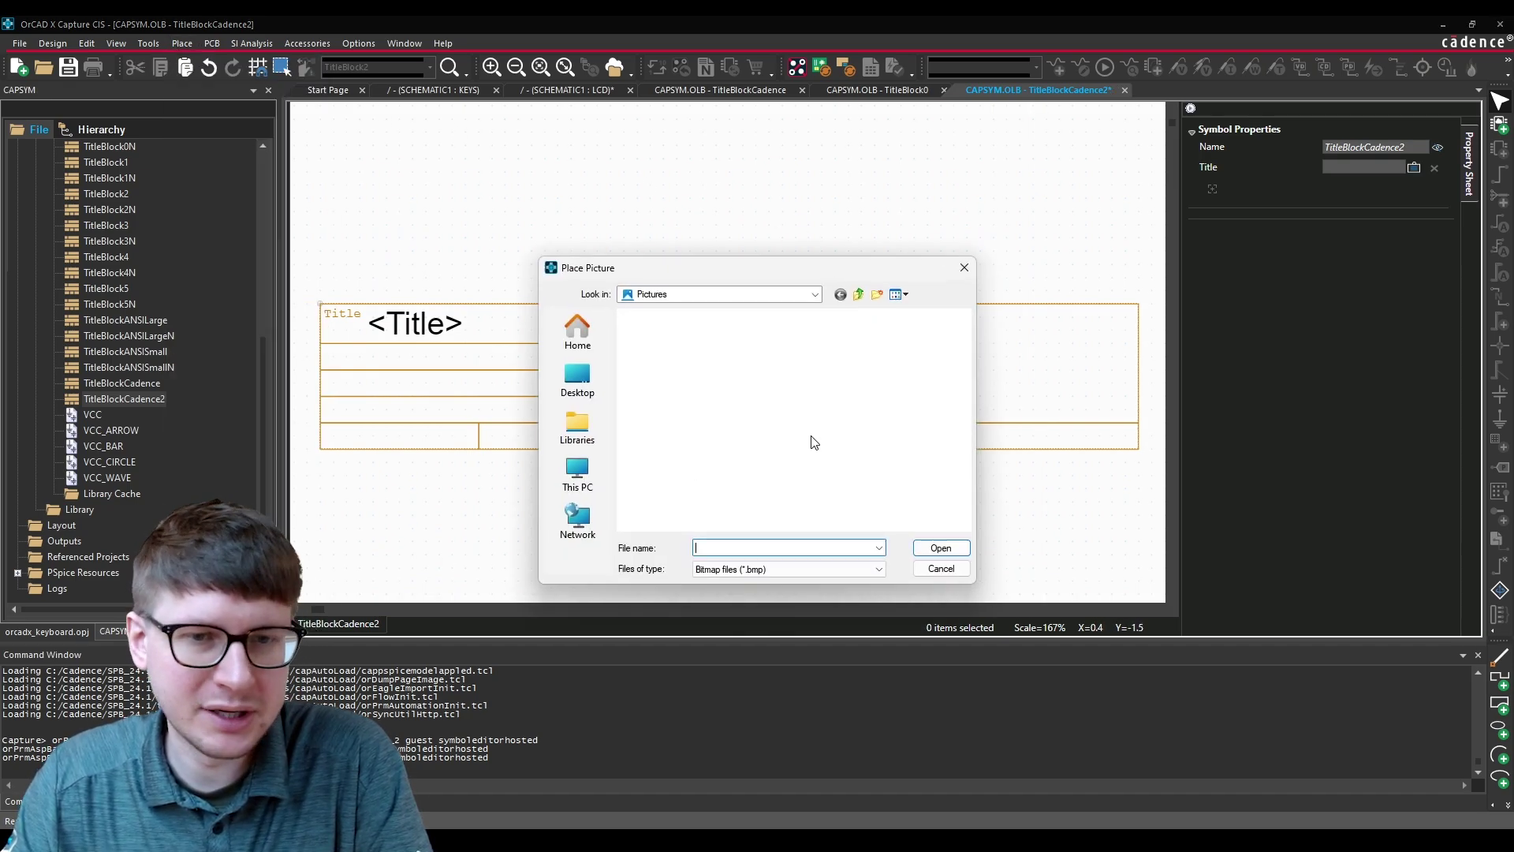
{"action": "left_click", "coordinate": [793, 570]}
{"action": "left_click", "coordinate": [772, 596]}
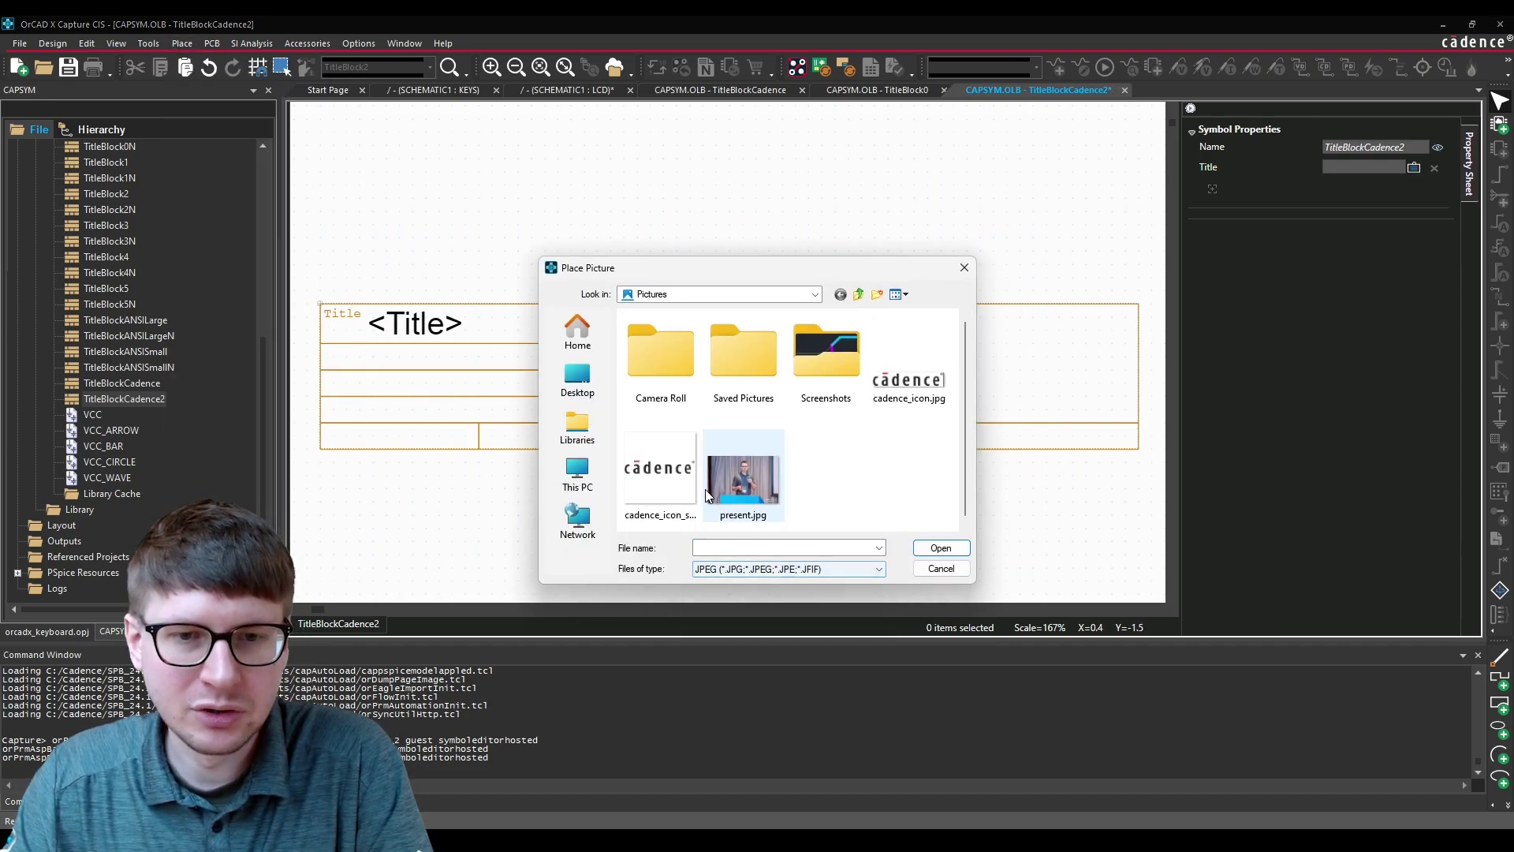
{"action": "left_click", "coordinate": [665, 455]}
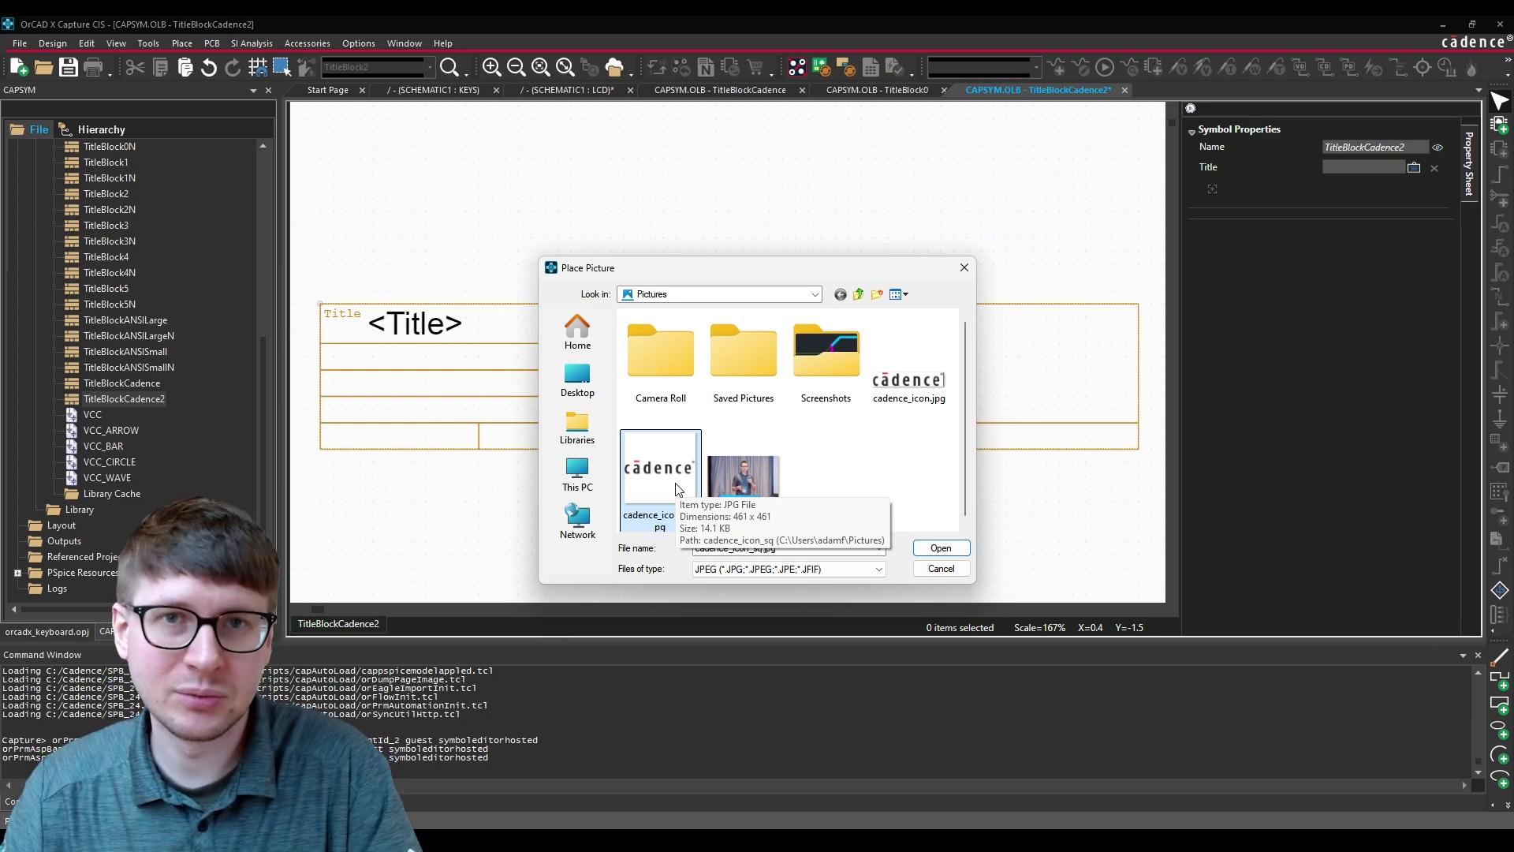
{"action": "double_click", "coordinate": [676, 489]}
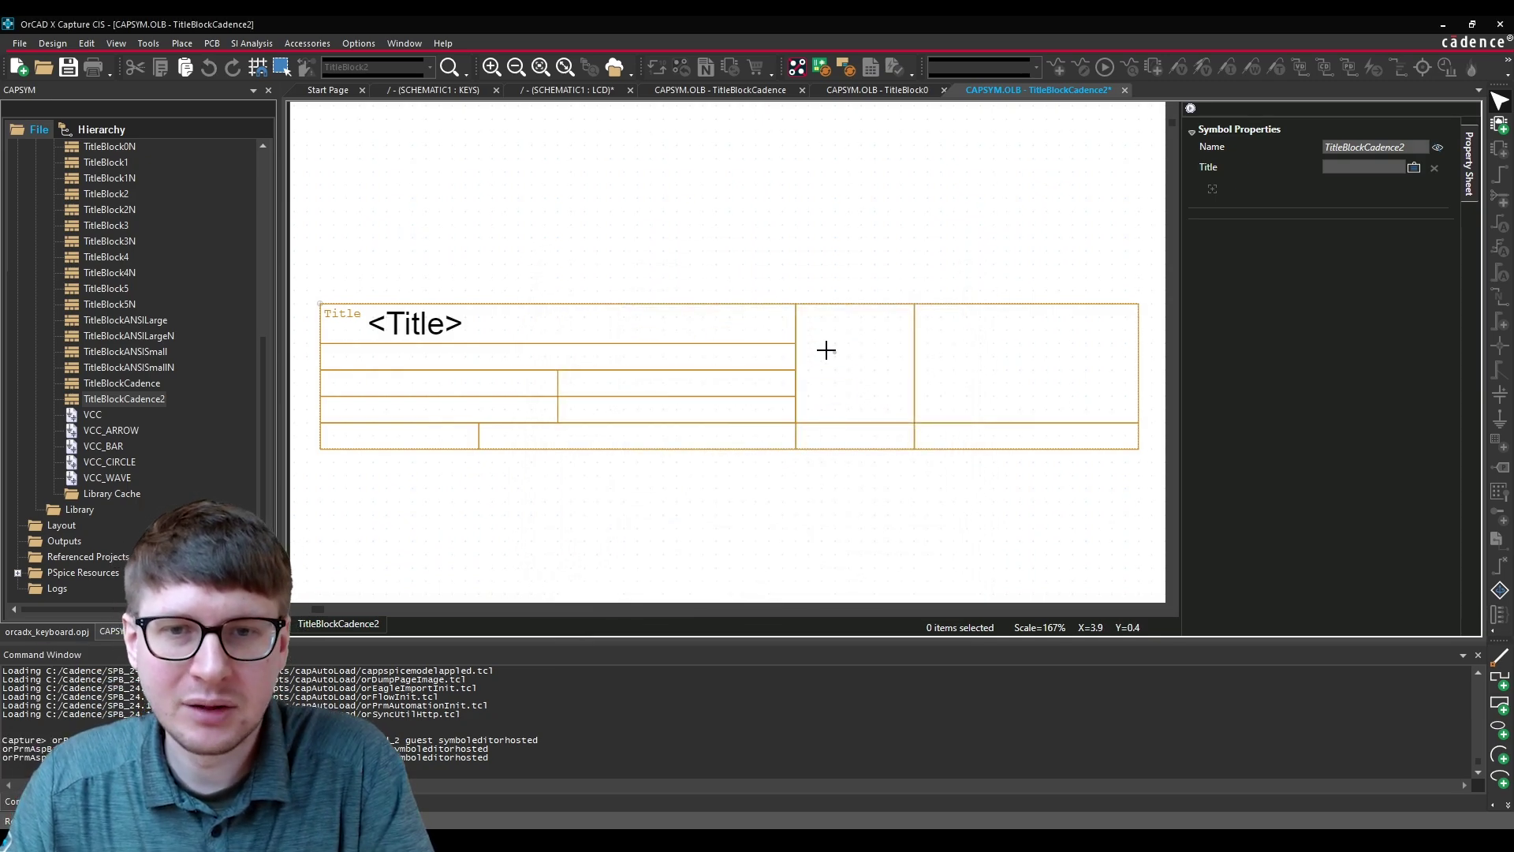
Step: Place the logo as a square inside the tall cell beside the title rows, at horizontal position 370 and vertical position 10
{"action": "left_click_drag", "start_coordinate": [809, 316], "coordinate": [901, 407]}
{"action": "left_click", "coordinate": [860, 493]}
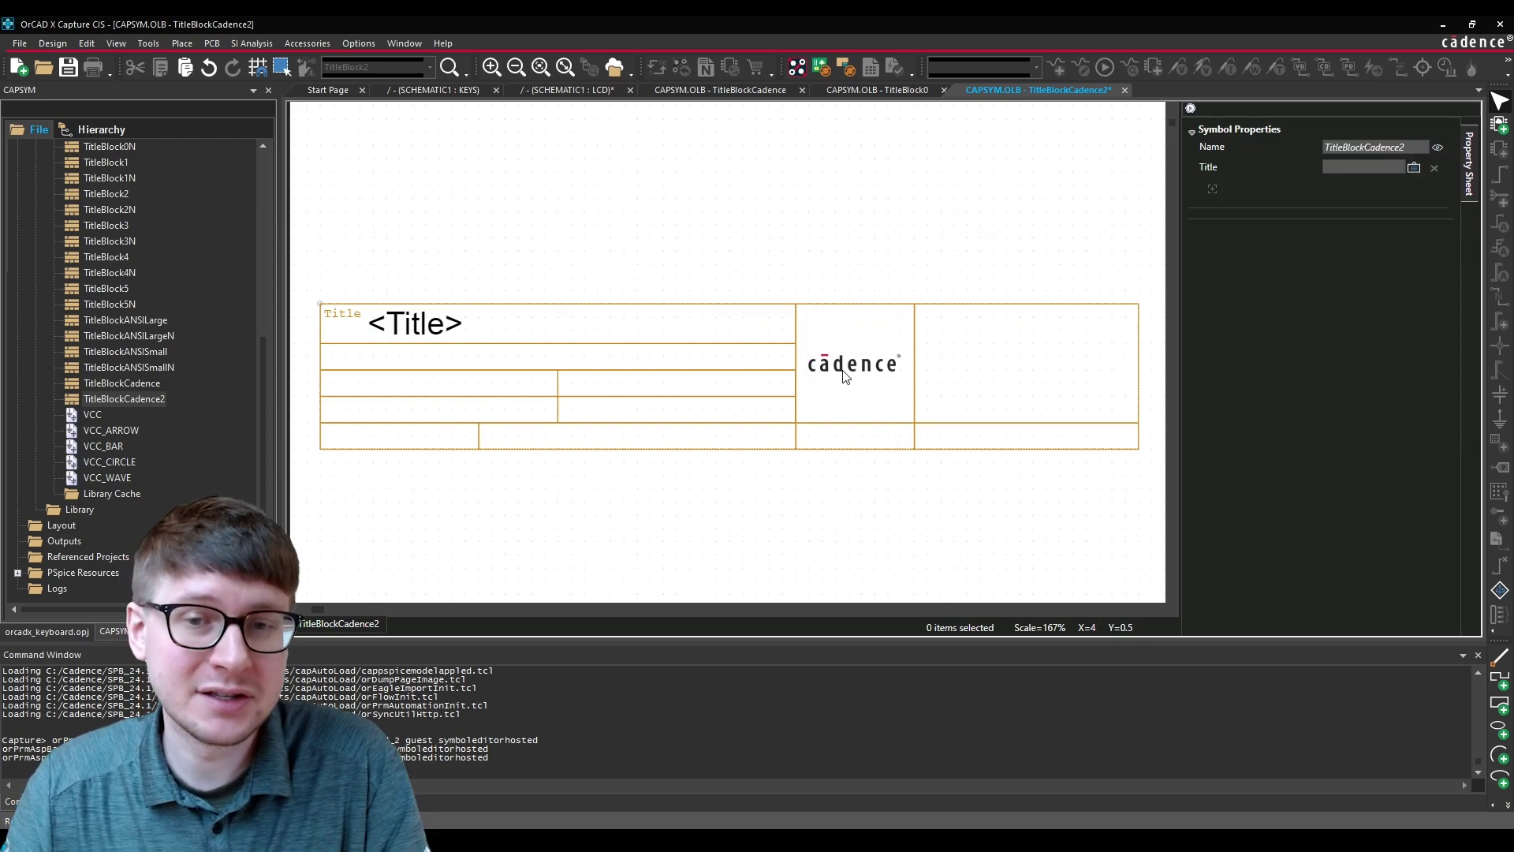
{"action": "left_click", "coordinate": [842, 331]}
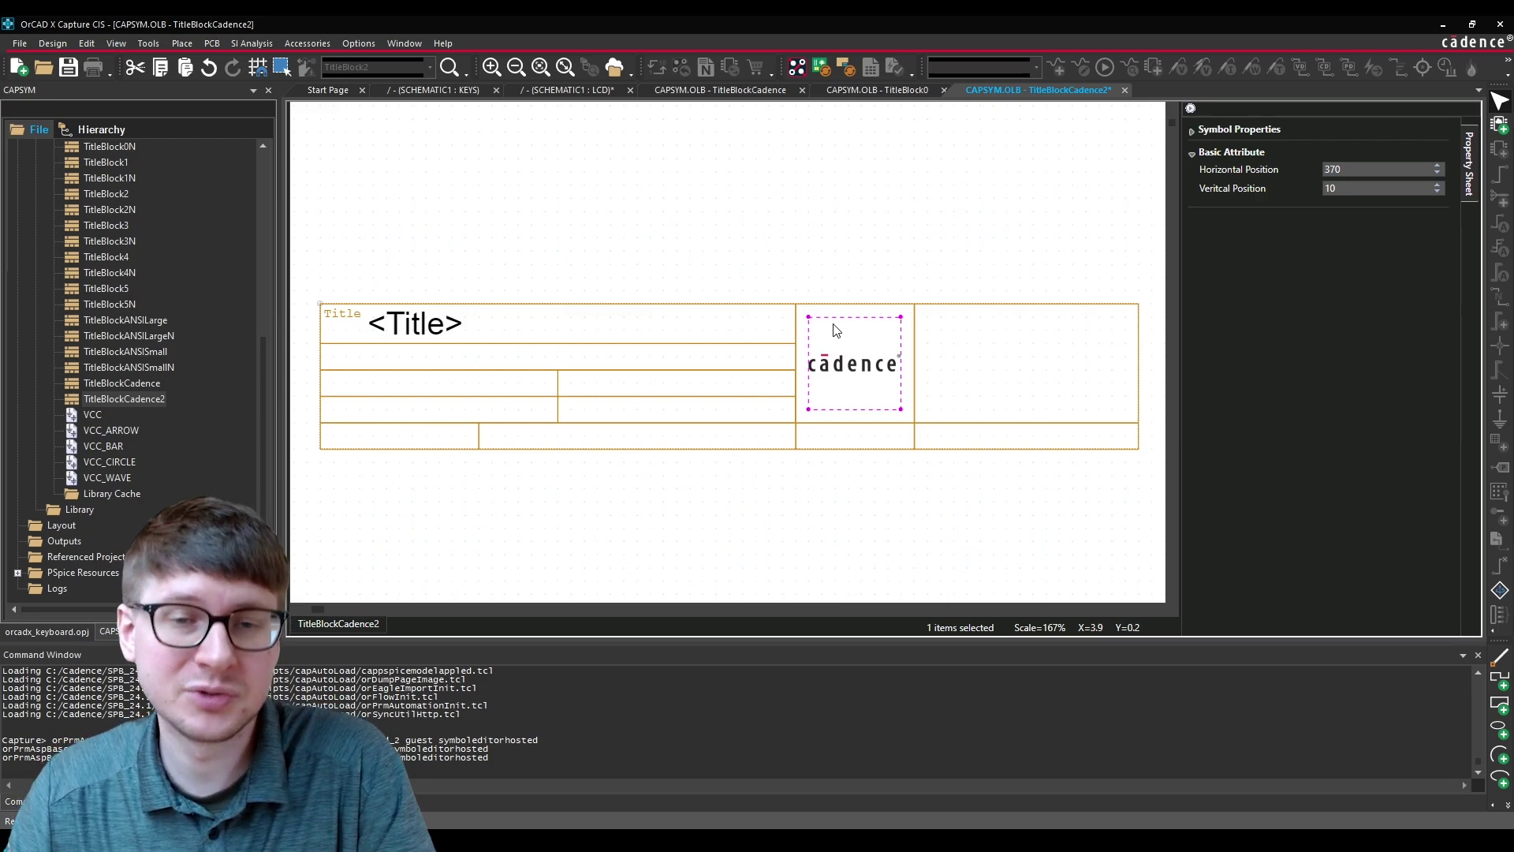
{"action": "left_click", "coordinate": [861, 262]}
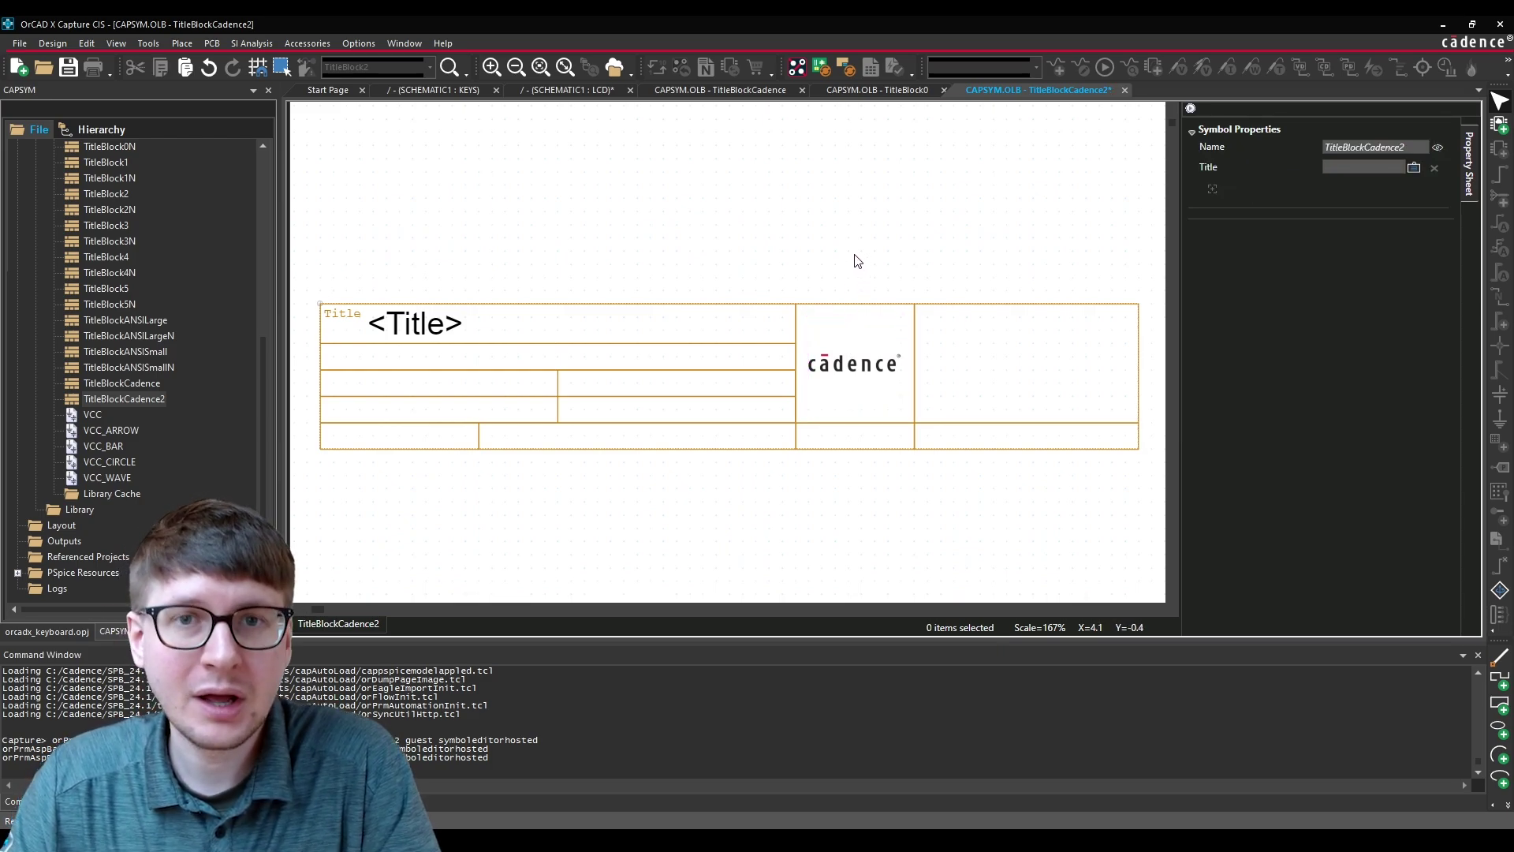
Step: Review the finished TitleBlockCadence symbol and inspect the basic attributes of the outline around its Title field
{"action": "left_click", "coordinate": [772, 90]}
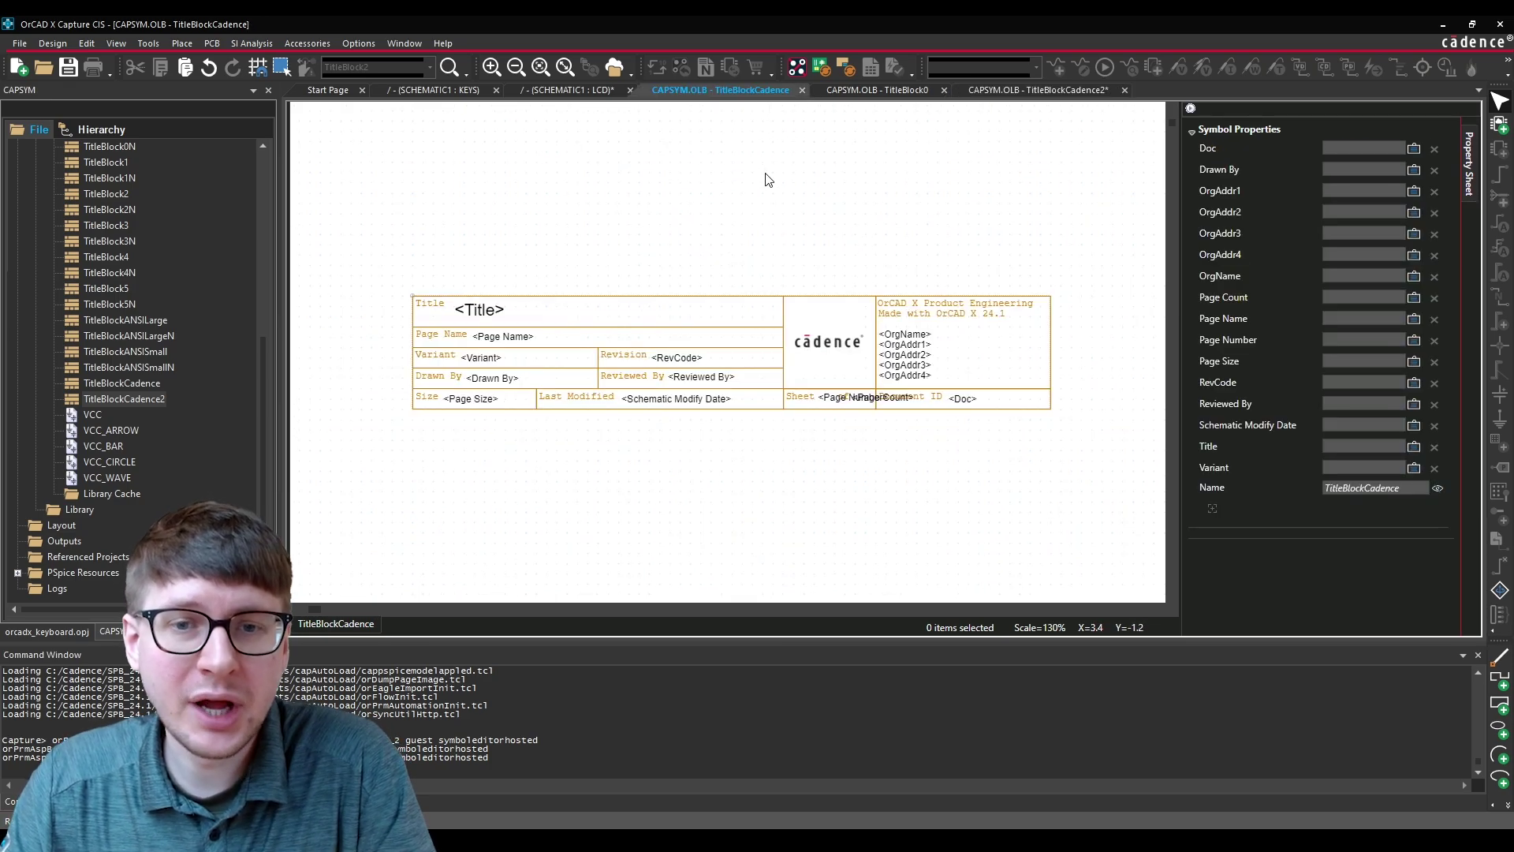
{"action": "left_click", "coordinate": [441, 307]}
{"action": "left_click", "coordinate": [510, 303]}
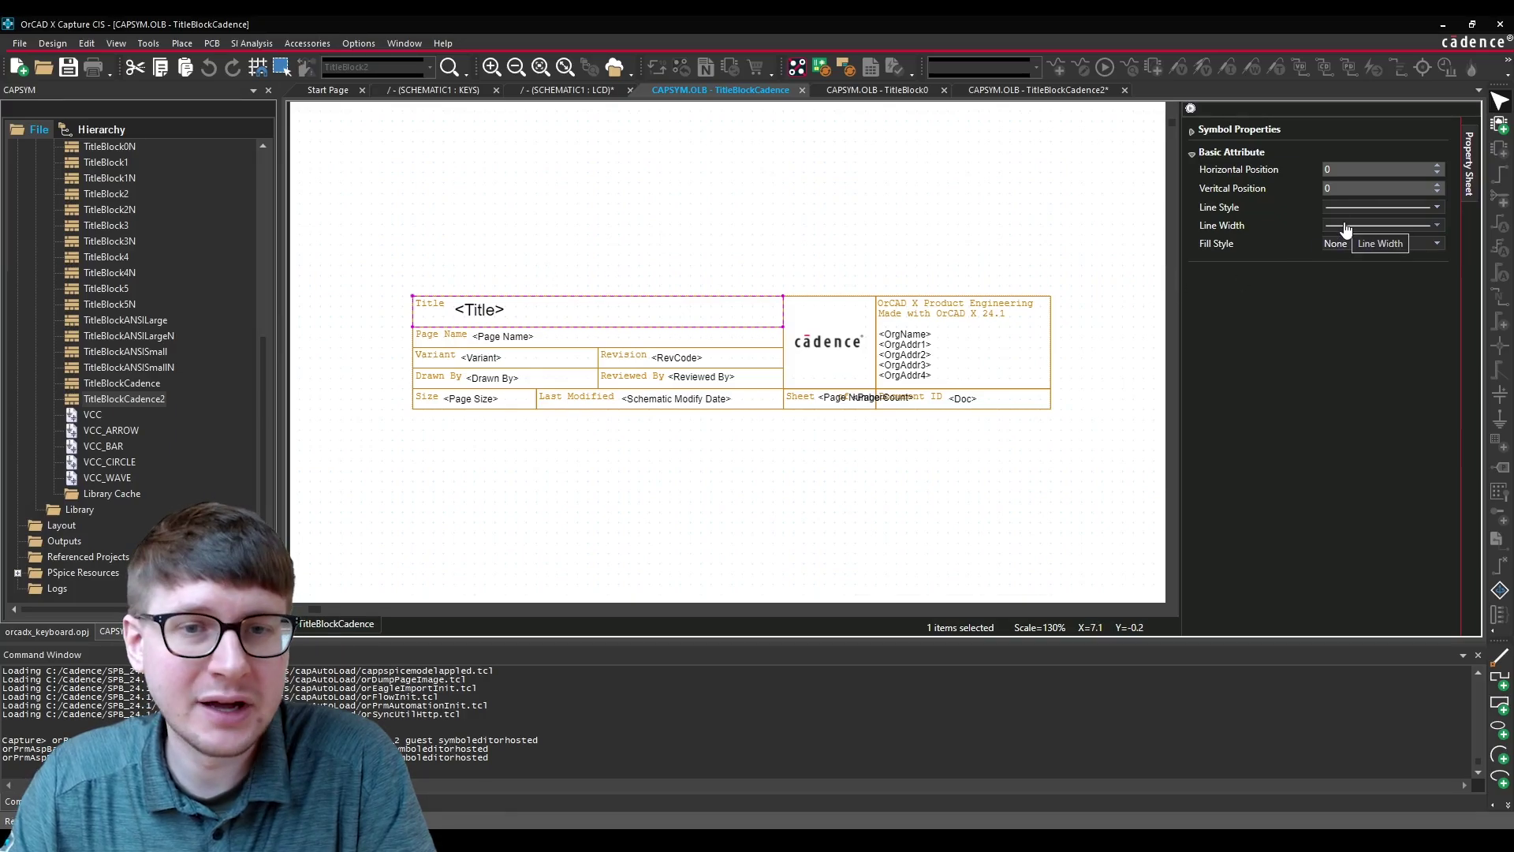
{"action": "left_click", "coordinate": [817, 165]}
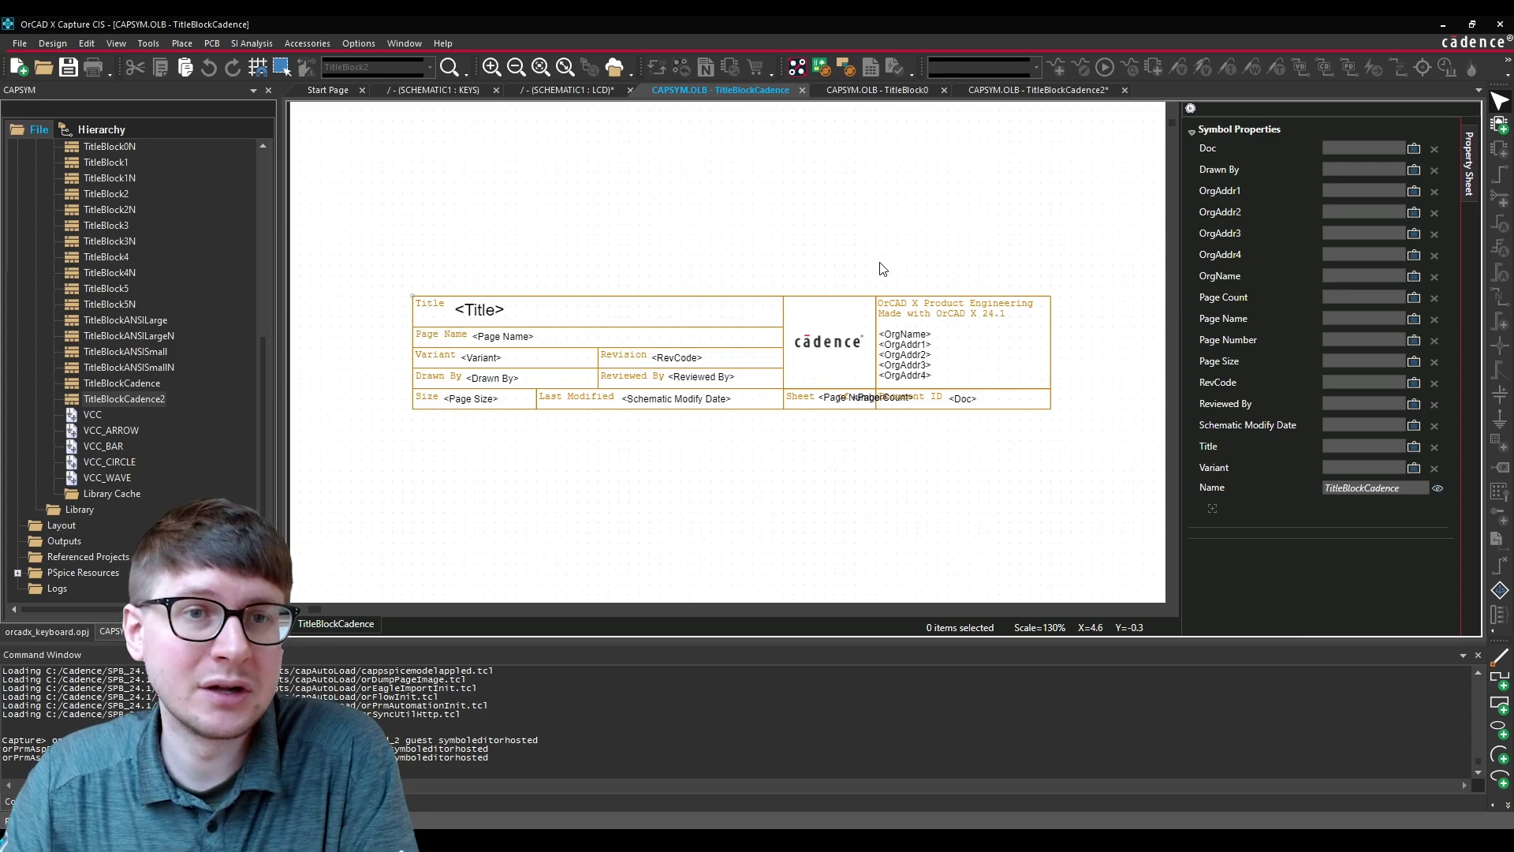
Step: Return to the LCD schematic page and delete the spare default title block beside the Cadence one
{"action": "left_click", "coordinate": [586, 93]}
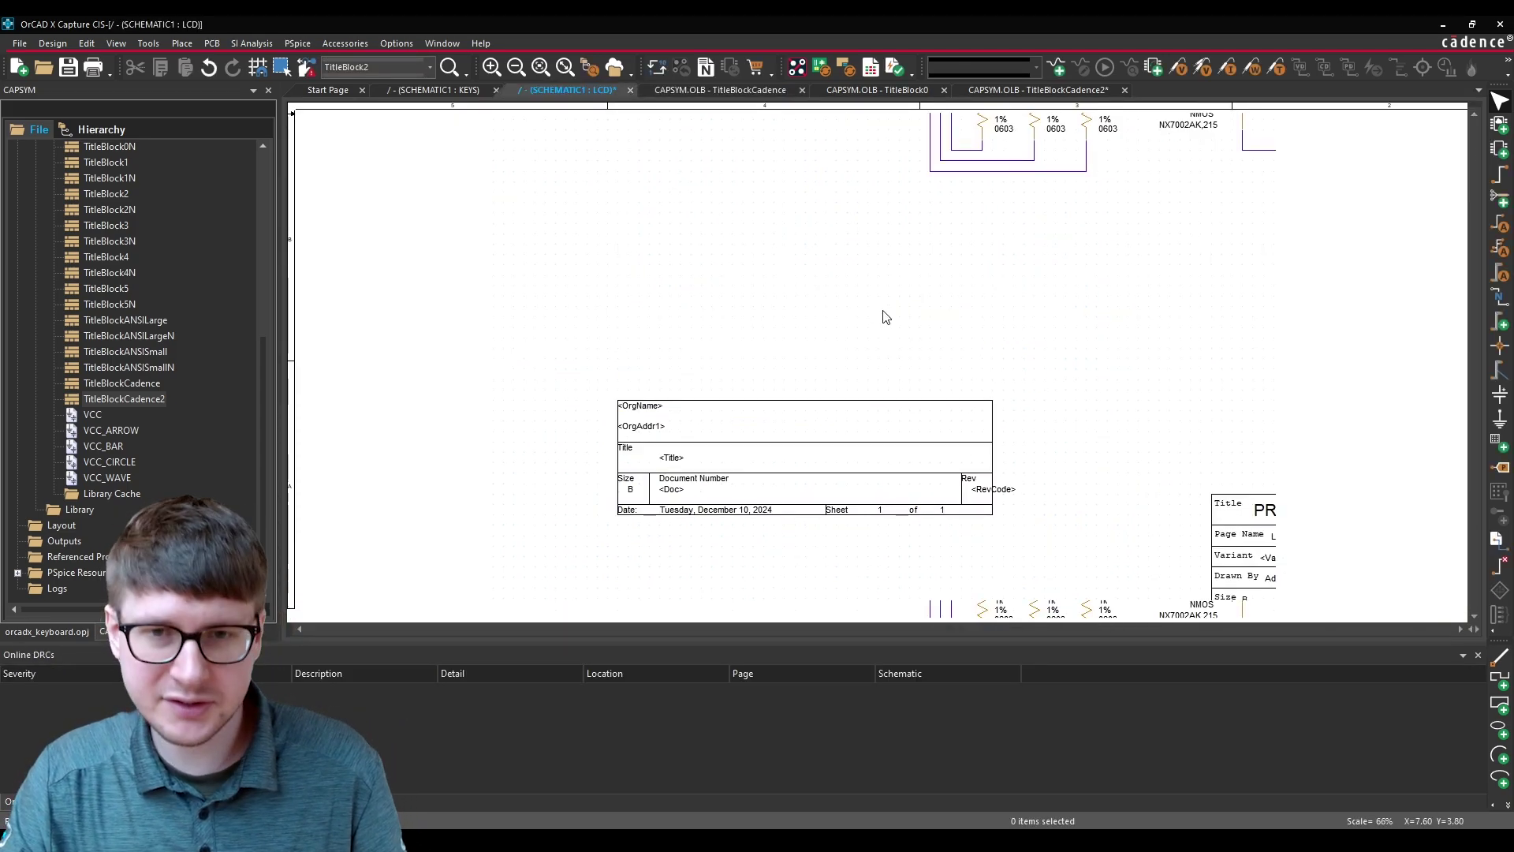
{"action": "scroll", "coordinate": [886, 316], "scroll_direction": "down", "scroll_amount": 2}
{"action": "scroll", "coordinate": [920, 476], "scroll_direction": "up", "scroll_amount": 1}
{"action": "scroll", "coordinate": [879, 355], "scroll_direction": "down", "scroll_amount": 1}
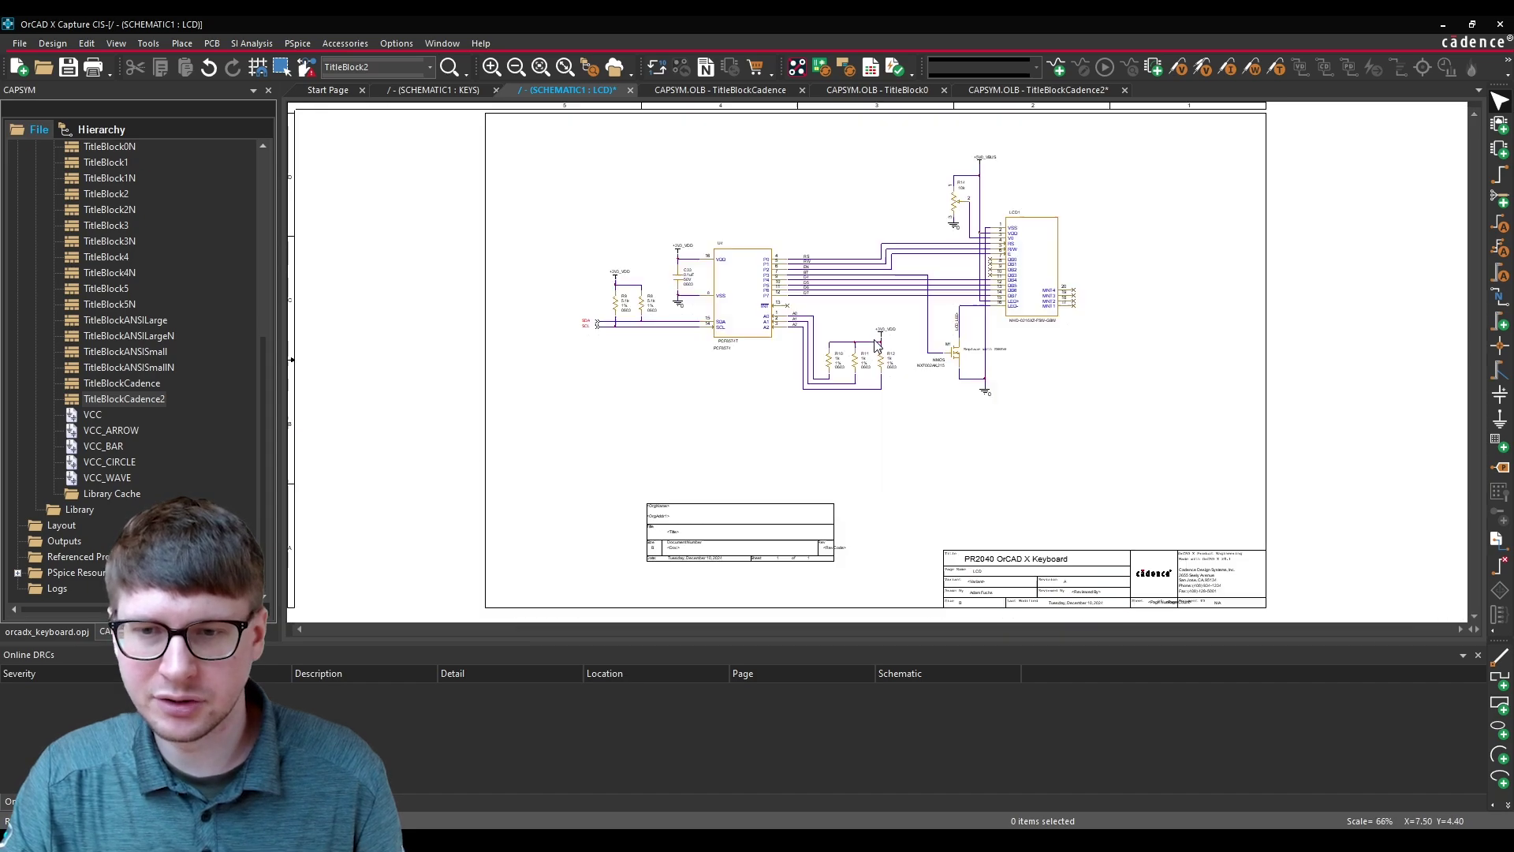
{"action": "left_click", "coordinate": [795, 511]}
{"action": "key", "text": "Delete"}
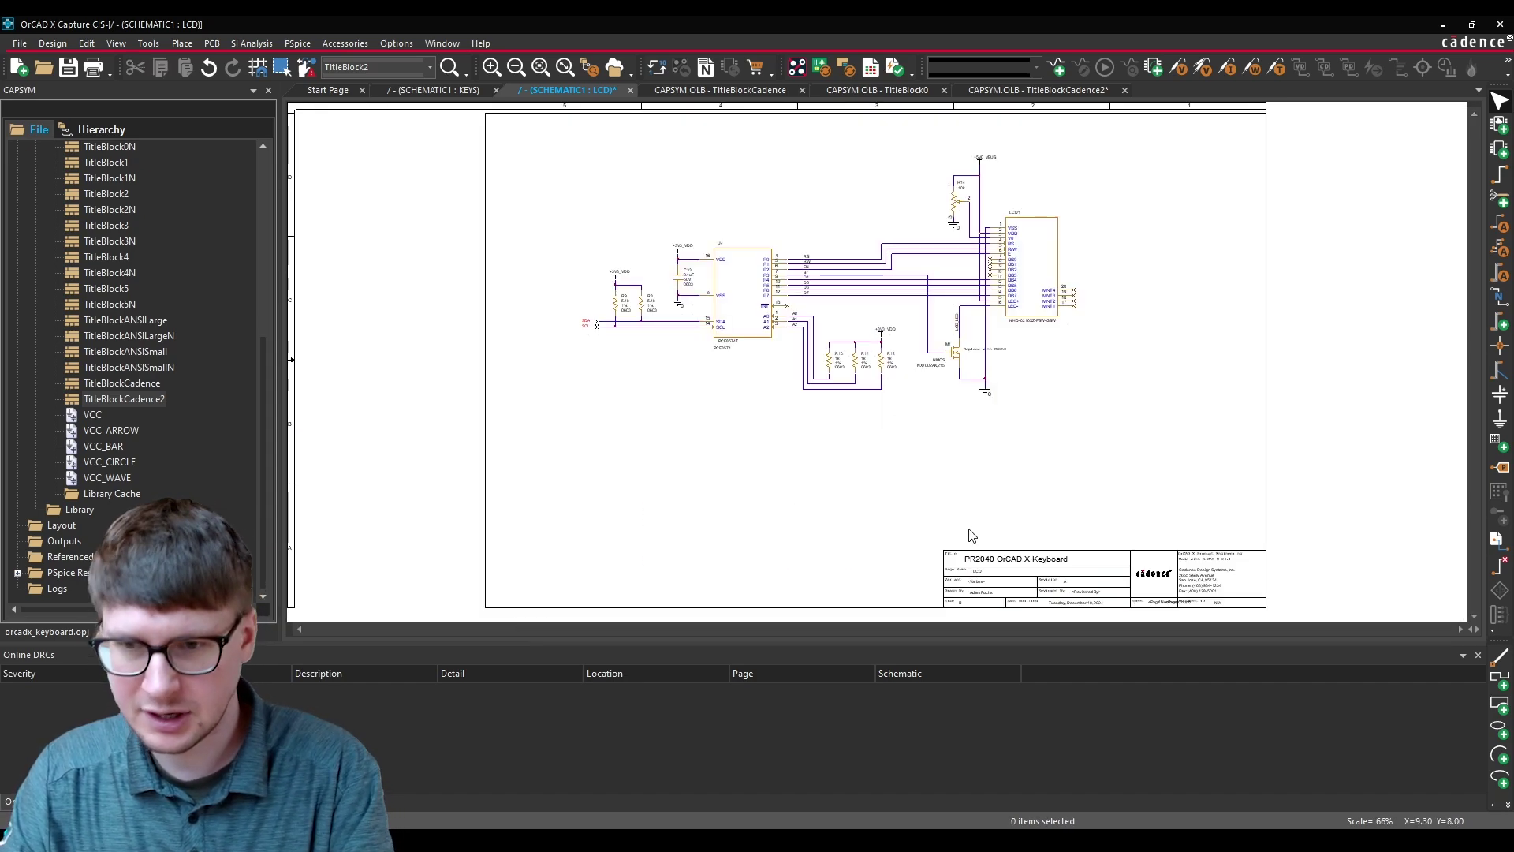
Step: Delete the existing Cadence title block from the lower-right corner of the LCD page
{"action": "left_click_drag", "start_coordinate": [913, 500], "coordinate": [1277, 623]}
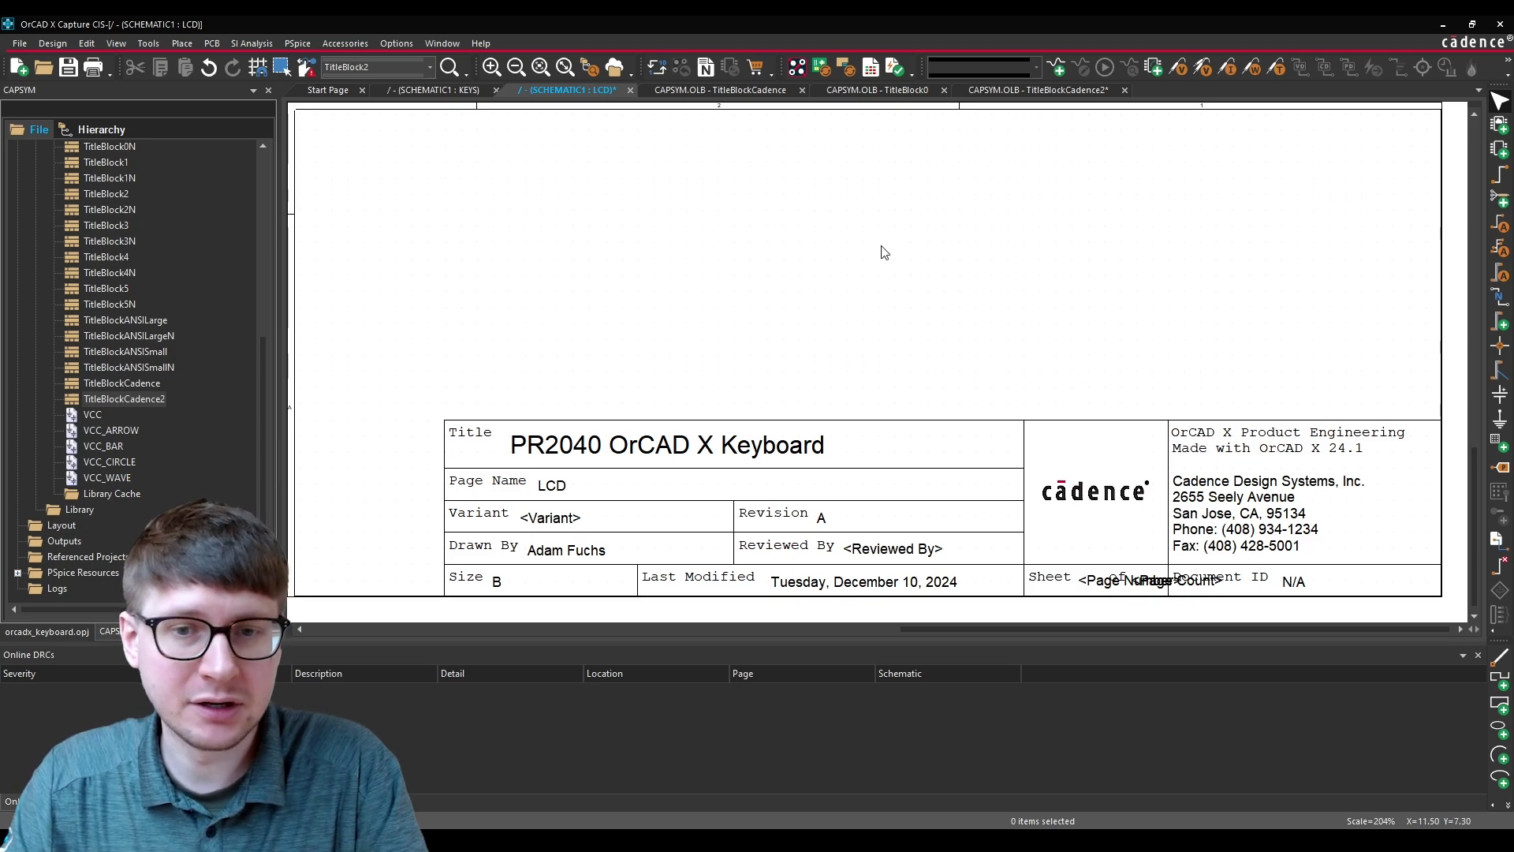
{"action": "left_click", "coordinate": [835, 544]}
{"action": "key", "text": "Delete"}
{"action": "scroll", "coordinate": [826, 393], "scroll_direction": "down", "scroll_amount": 2, "text": "ctrl"}
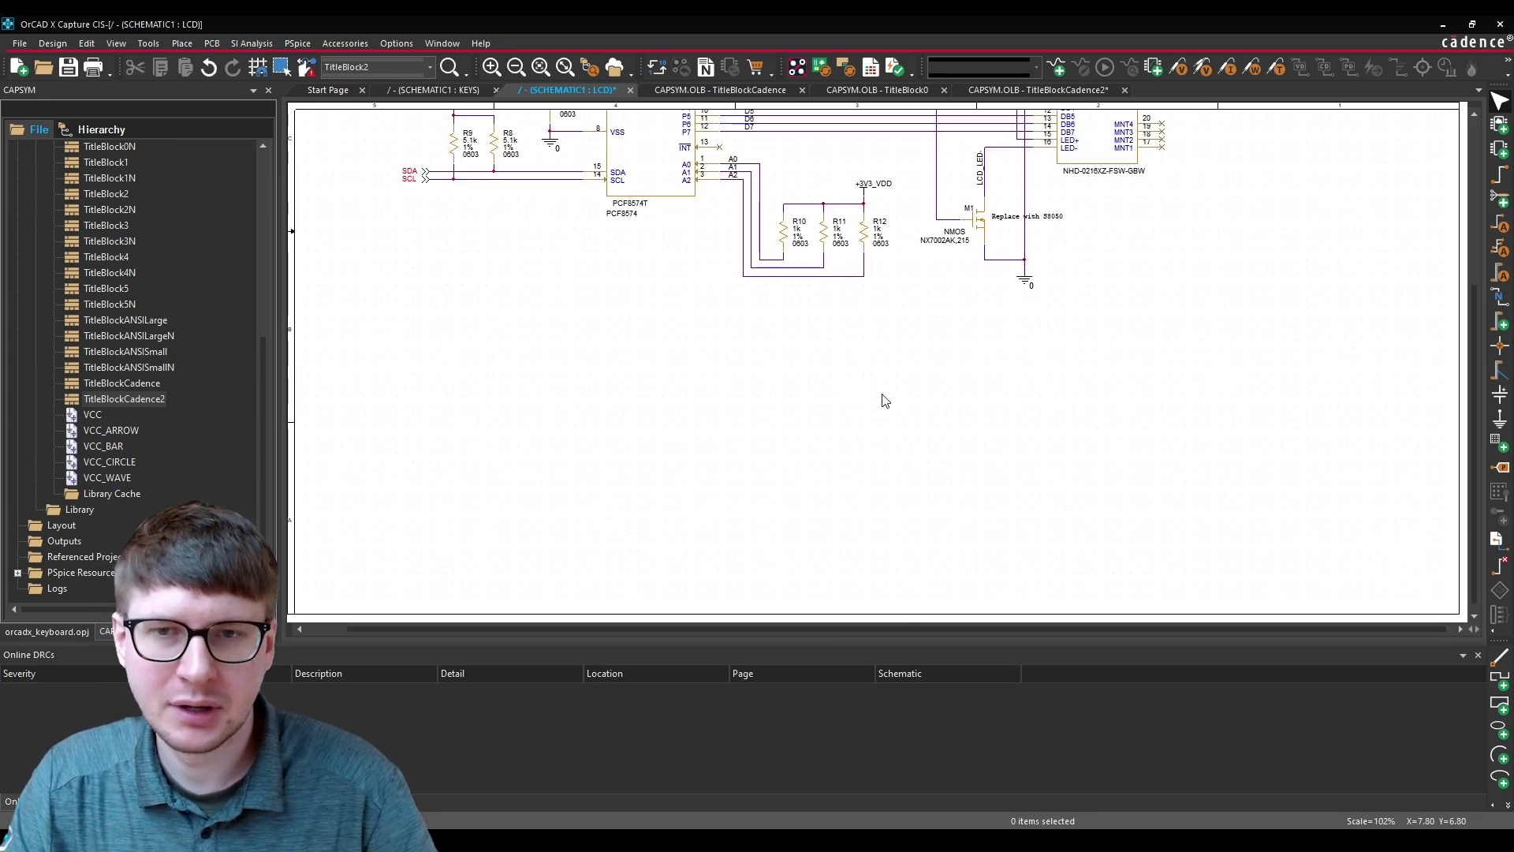
Step: Place the TitleBlockCadence symbol from the CAPSYM library in the lower-right corner of the LCD page's border
{"action": "left_click", "coordinate": [186, 45]}
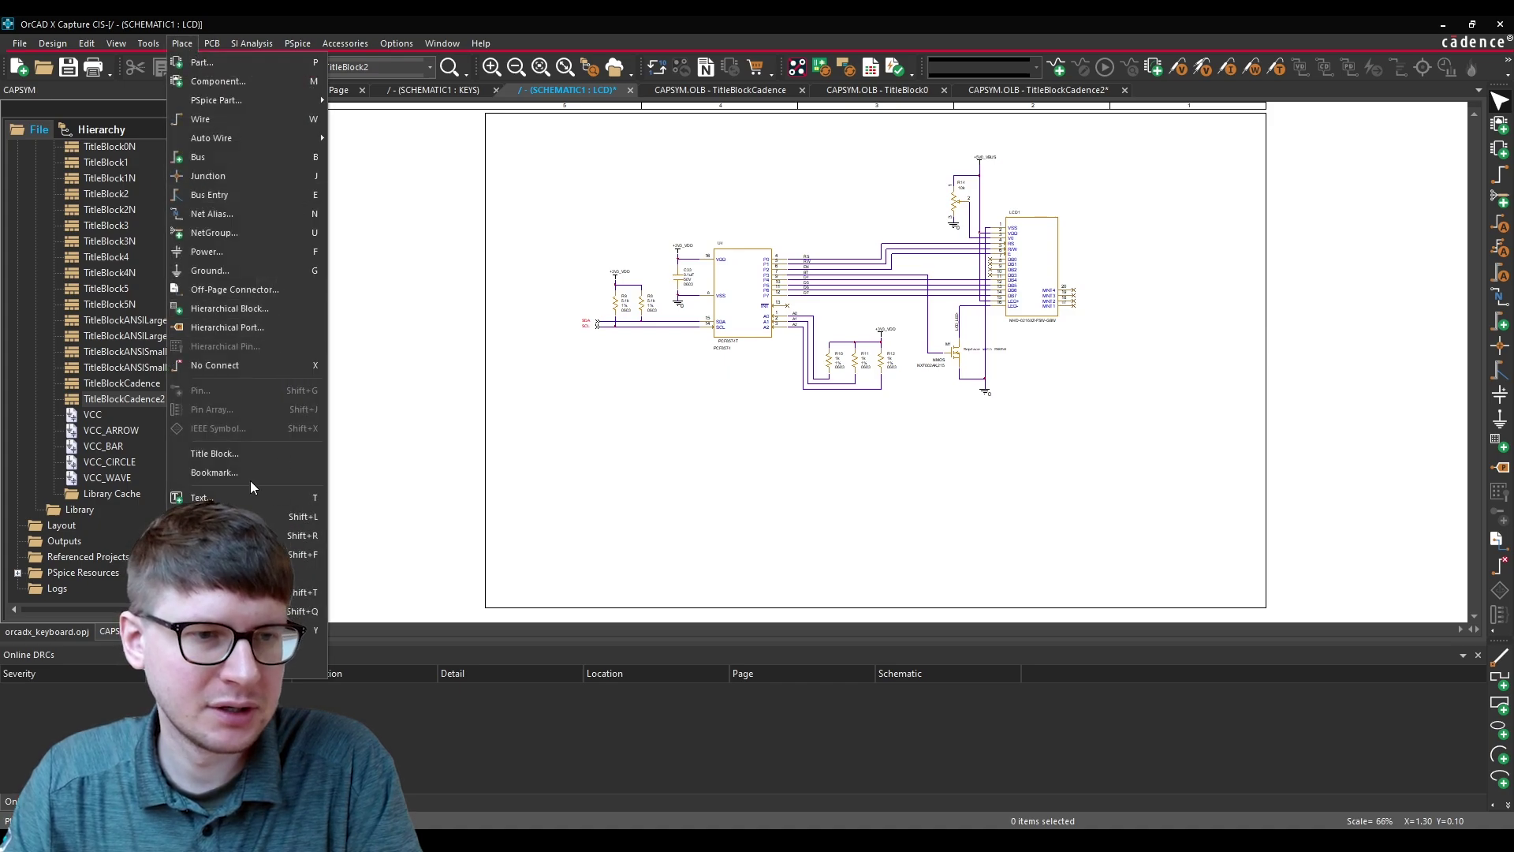
{"action": "left_click", "coordinate": [251, 455]}
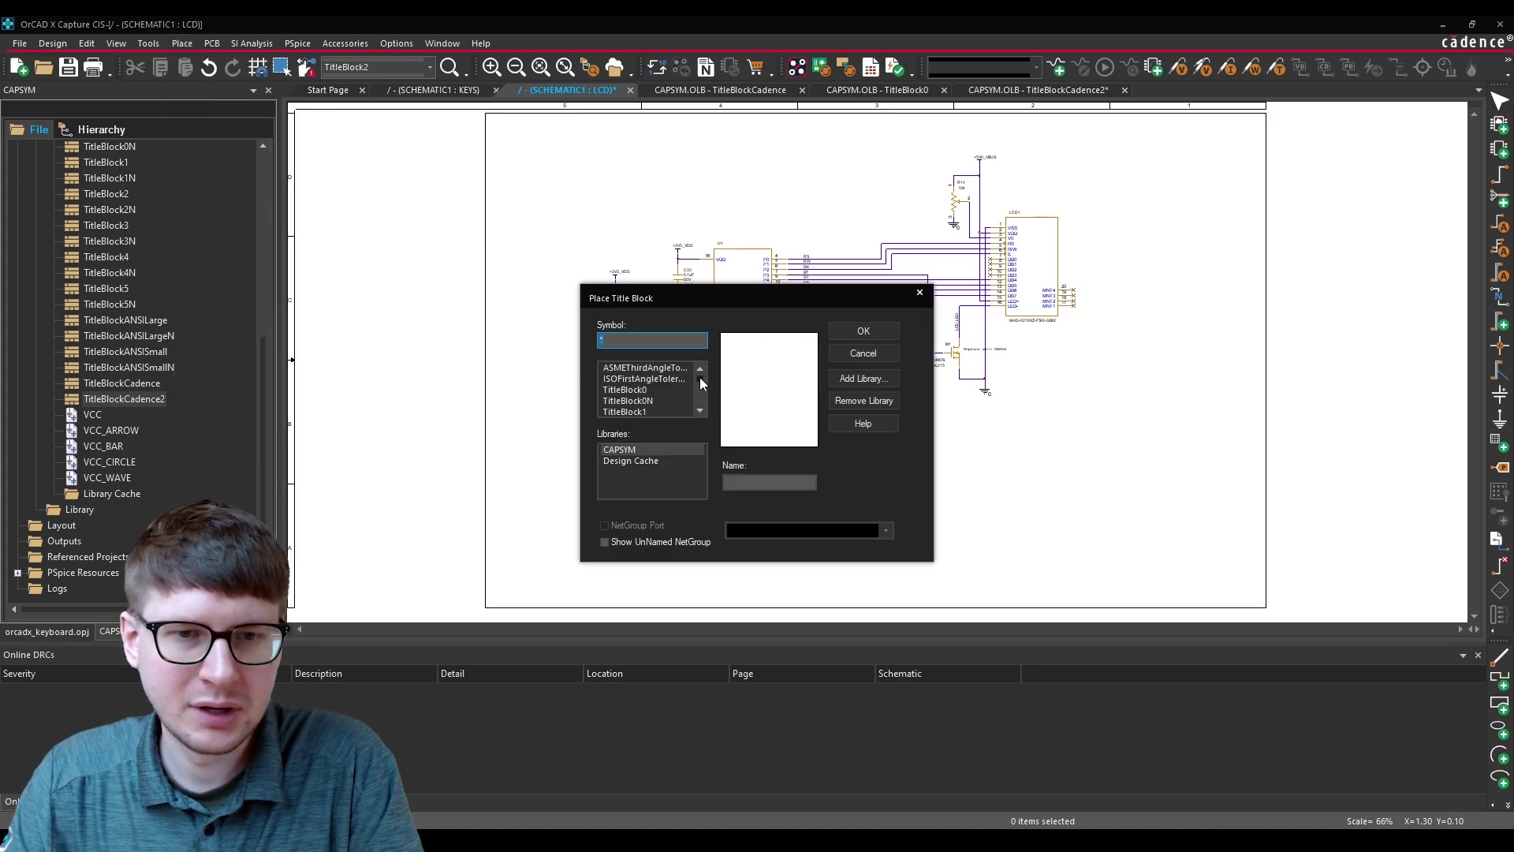
{"action": "left_click_drag", "start_coordinate": [703, 383], "coordinate": [702, 399]}
{"action": "left_click", "coordinate": [651, 401]}
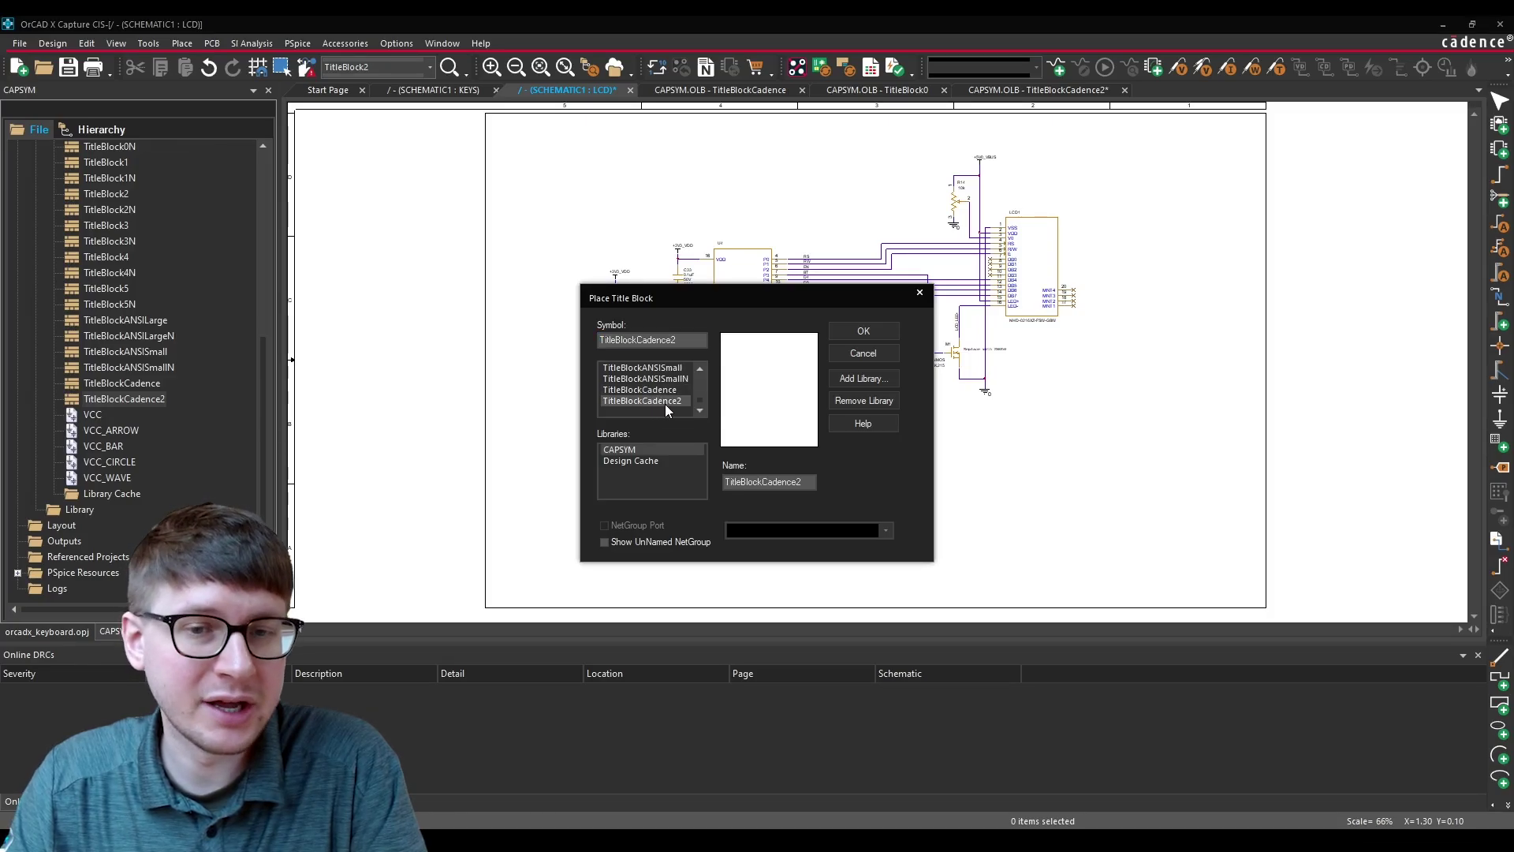
{"action": "left_click", "coordinate": [626, 391]}
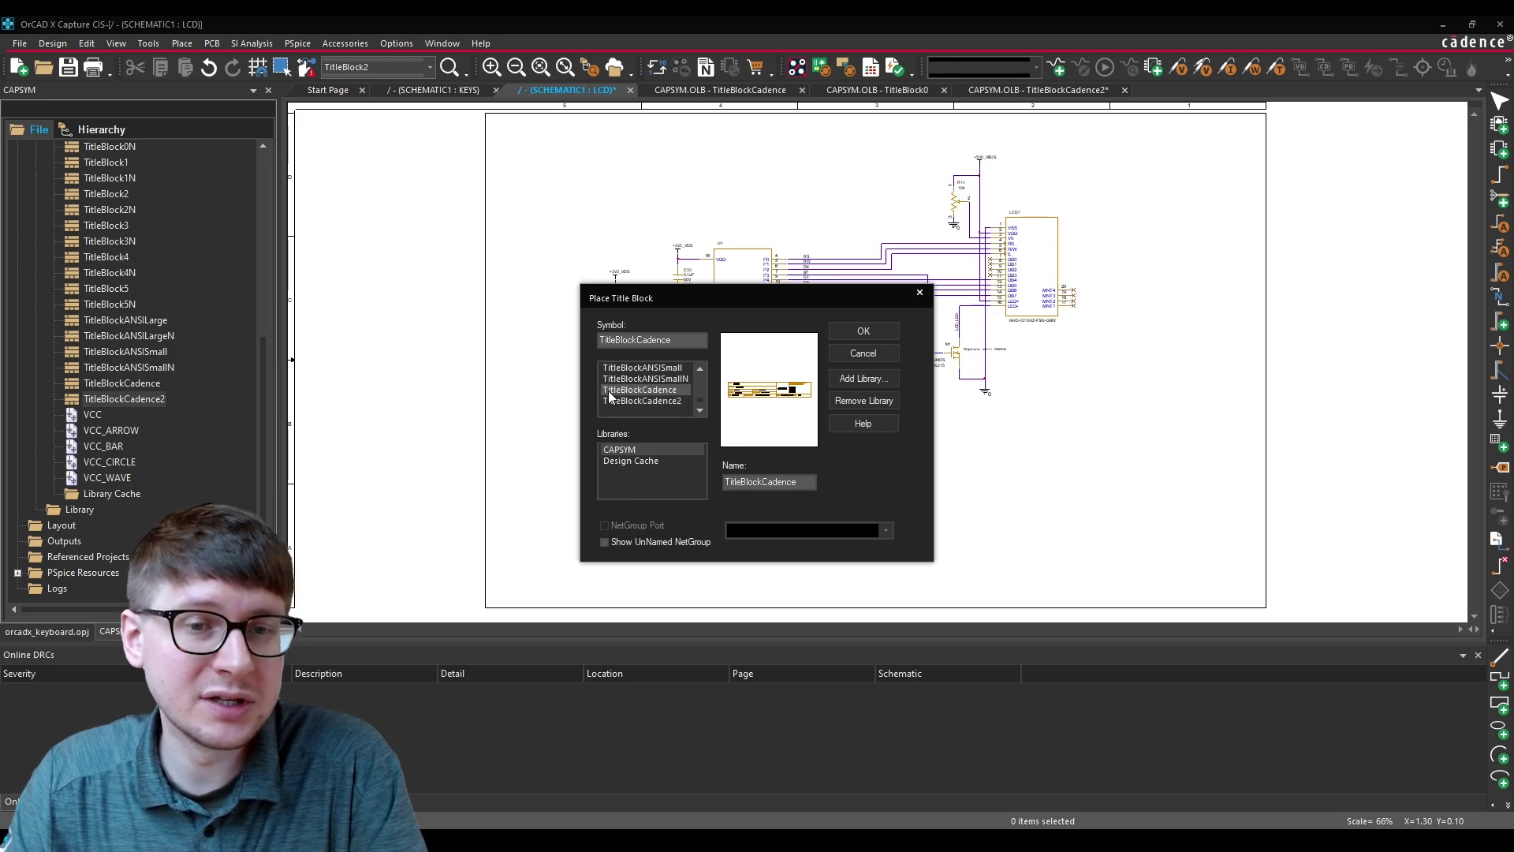
{"action": "double_click", "coordinate": [635, 391]}
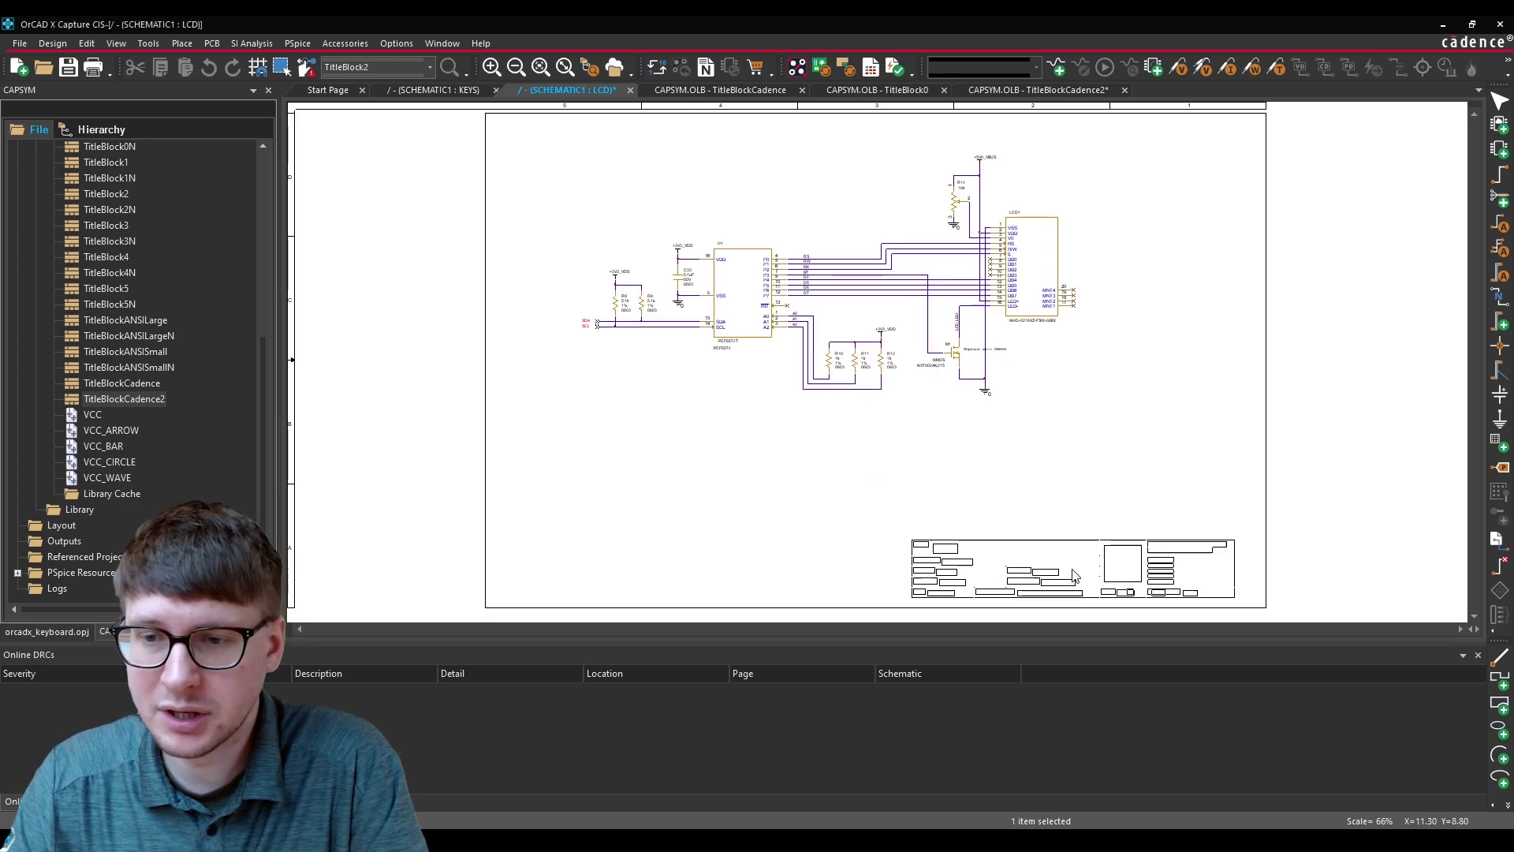
{"action": "left_click", "coordinate": [1103, 585]}
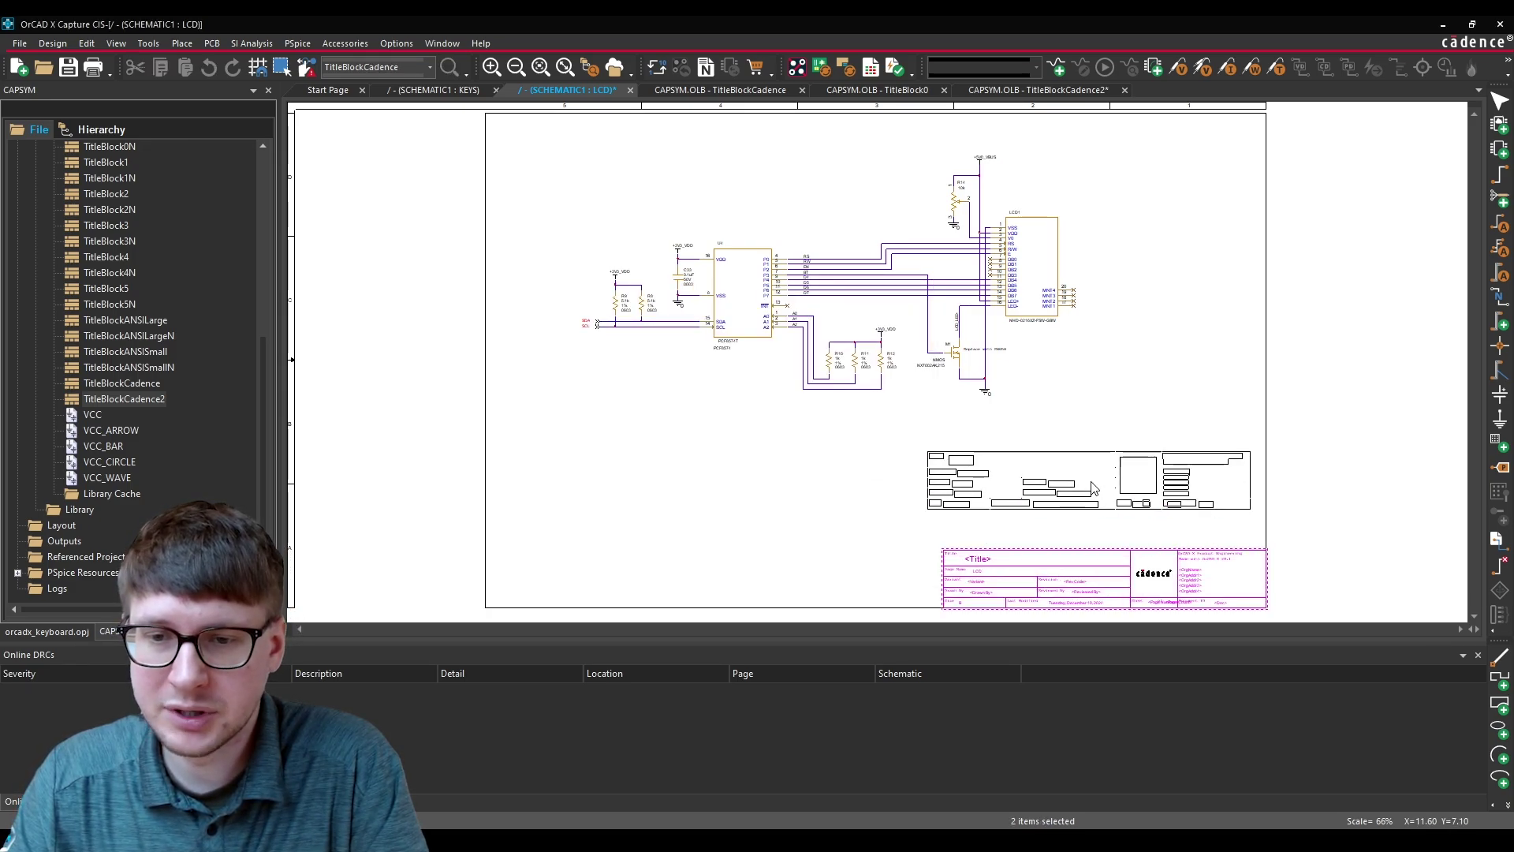
{"action": "key", "text": "Escape"}
{"action": "left_click", "coordinate": [1077, 479]}
Step: Set the placed title block's Title value to "OrCAD X Keyboard Schematic"
{"action": "left_click_drag", "start_coordinate": [890, 498], "coordinate": [1270, 615]}
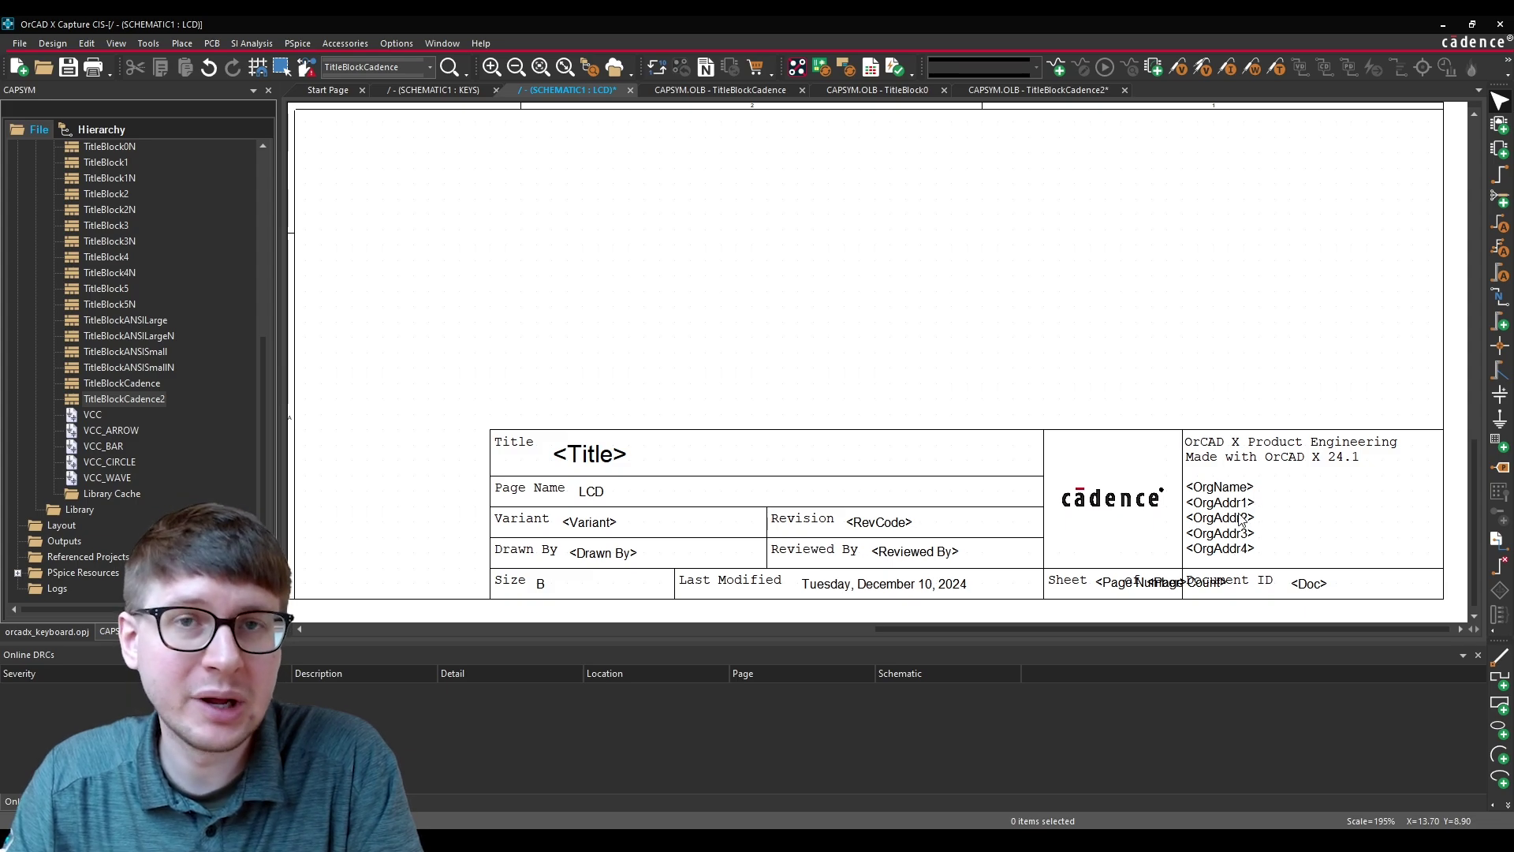
{"action": "double_click", "coordinate": [601, 456]}
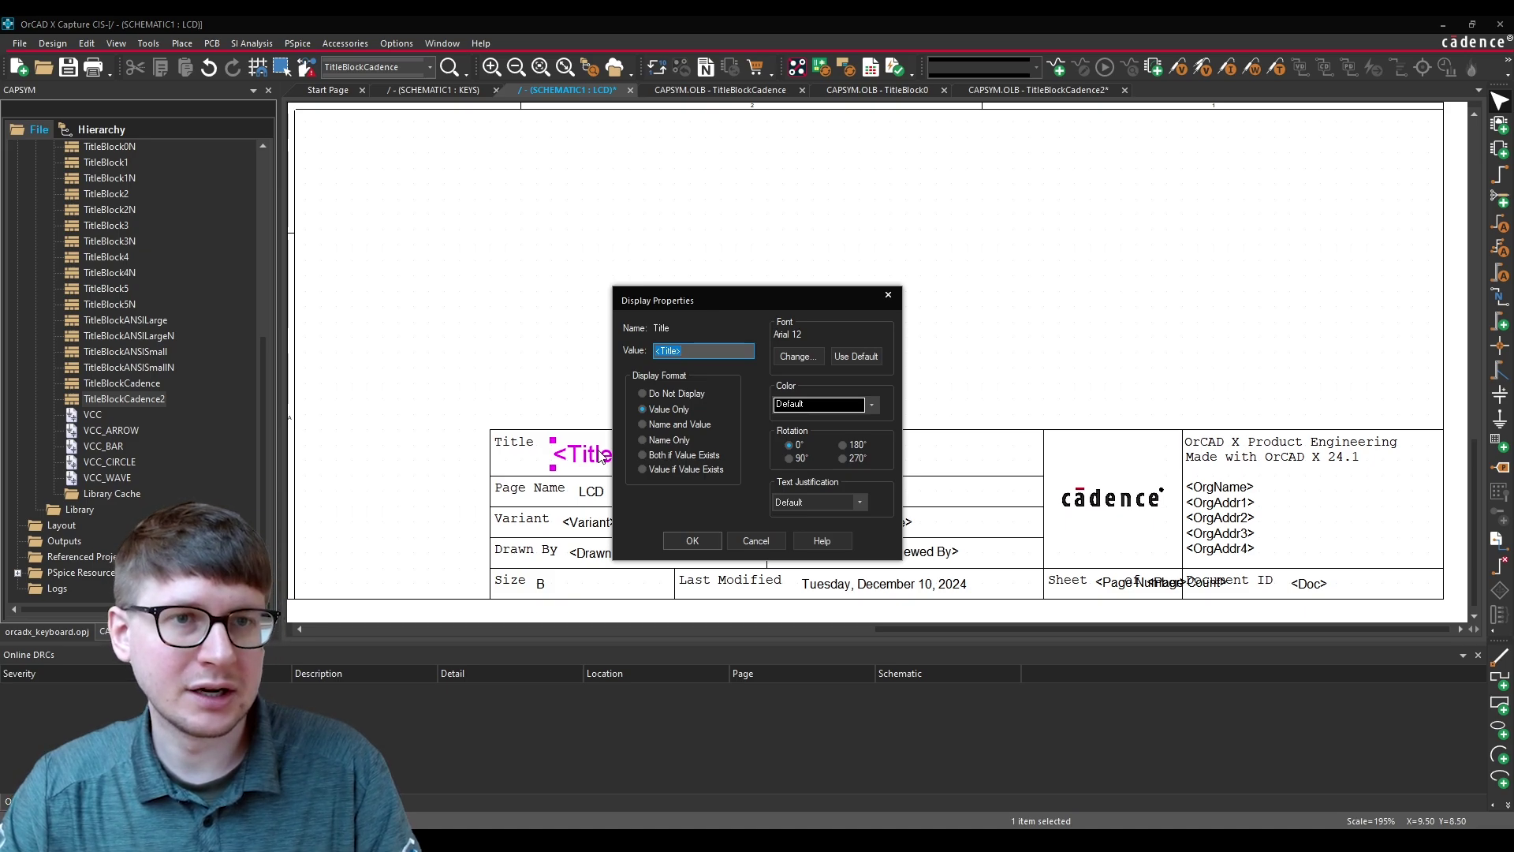
{"action": "type", "text": "Or"}
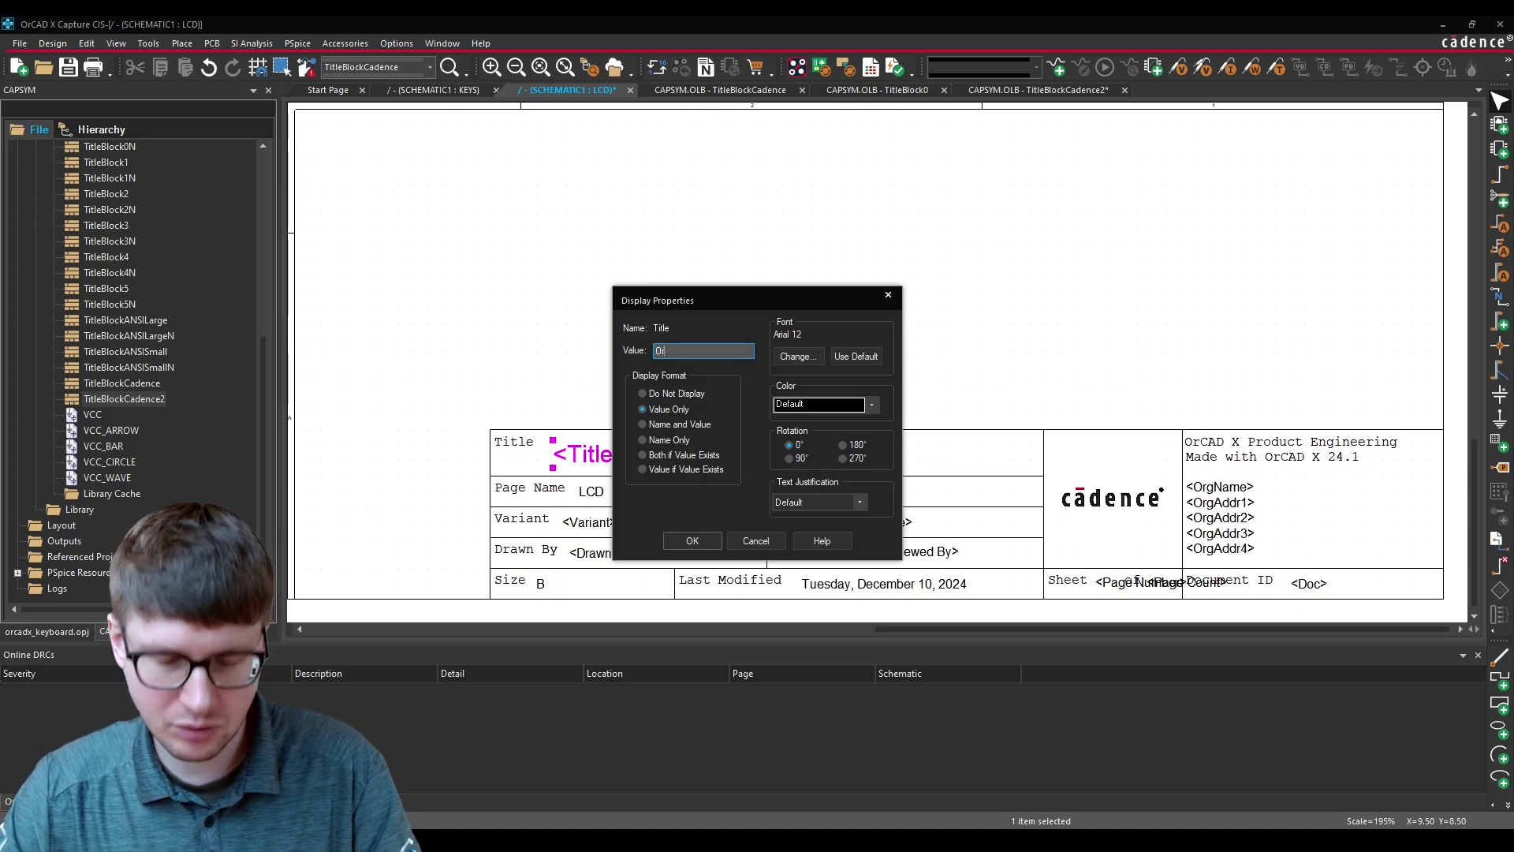
{"action": "type", "text": "CAD X Keybo"}
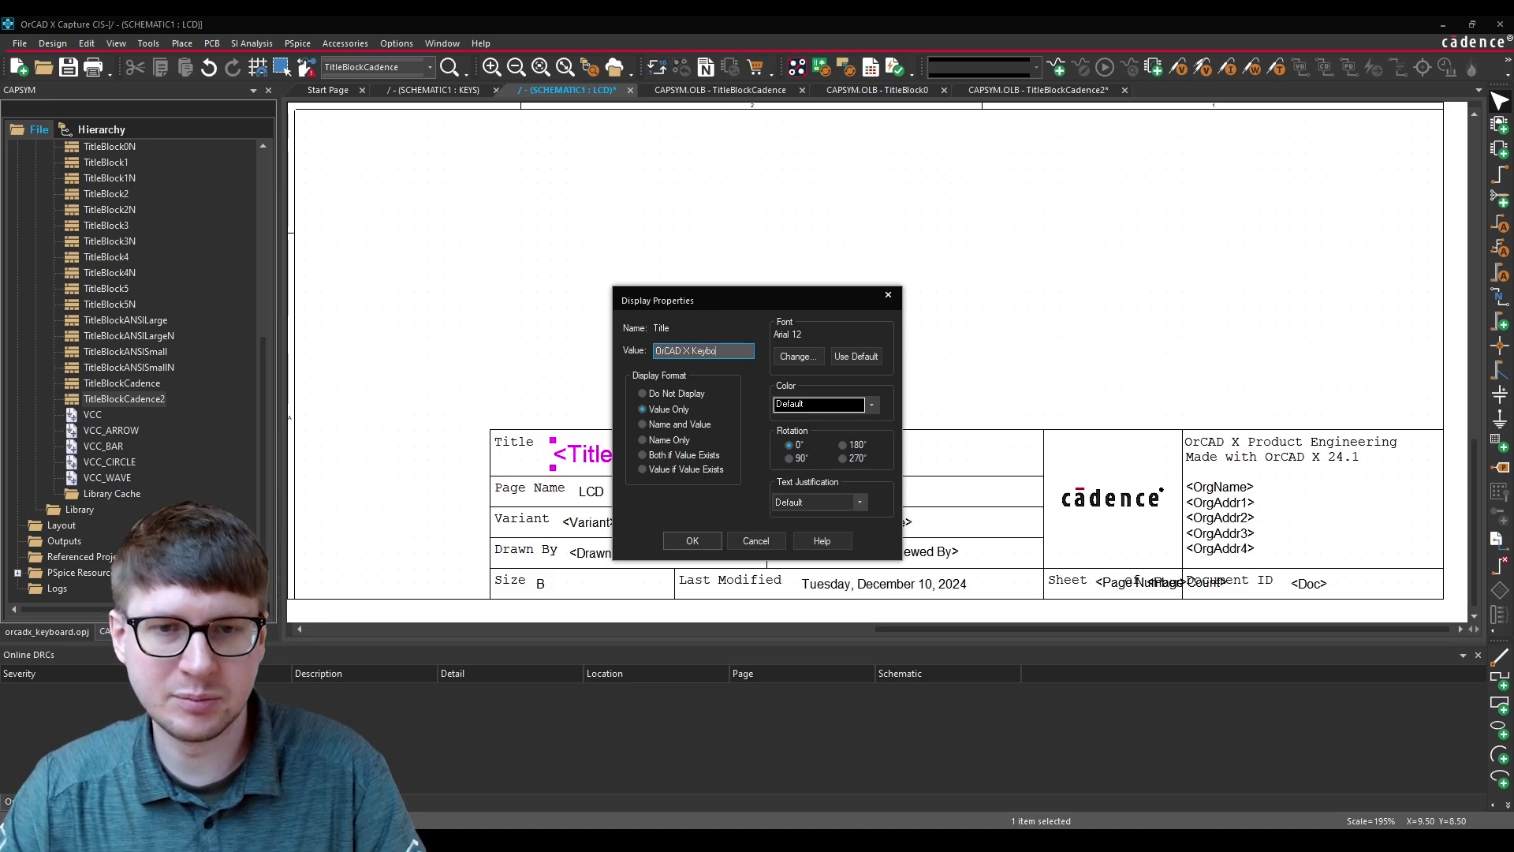
{"action": "type", "text": "ard Schematic"}
{"action": "key", "text": "Return"}
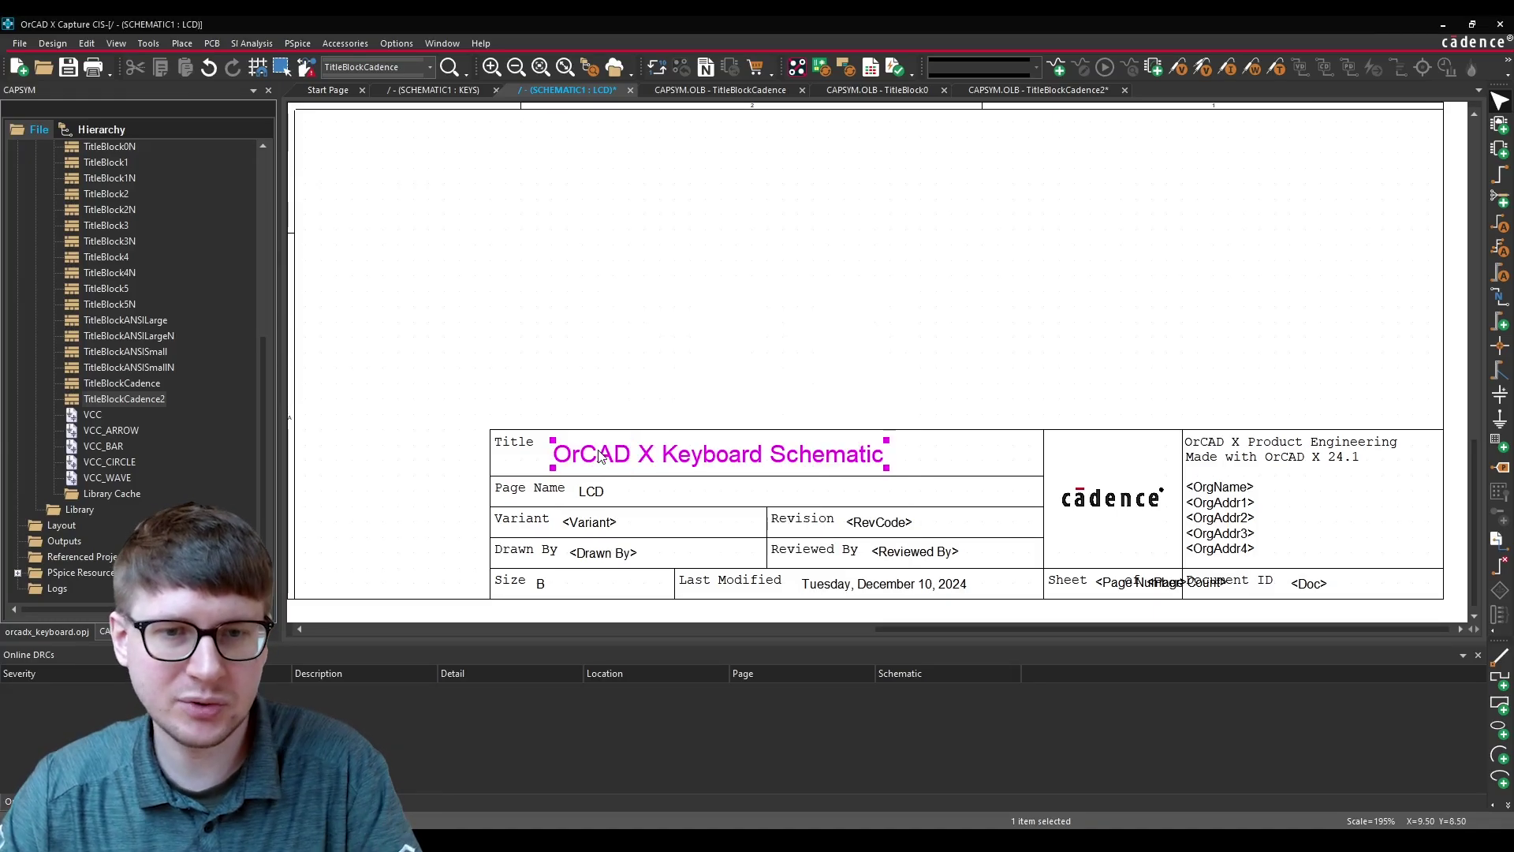
{"action": "left_click", "coordinate": [726, 272]}
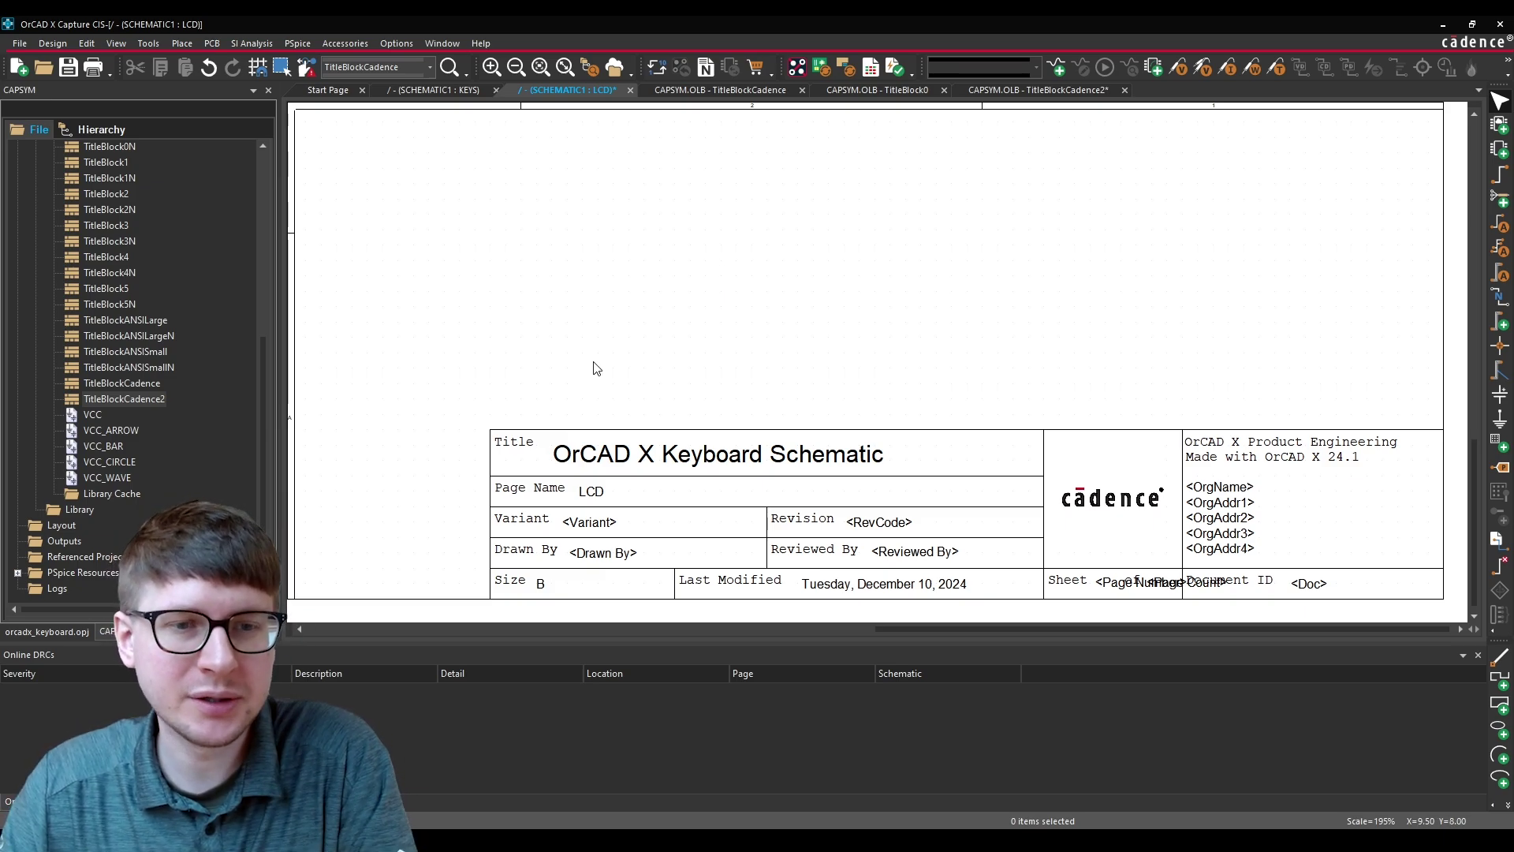
Step: Open the object properties of the orcadx_keyboard.dsn design in the Property Editor and show its title blocks
{"action": "scroll", "coordinate": [174, 338], "scroll_direction": "up", "scroll_amount": 10}
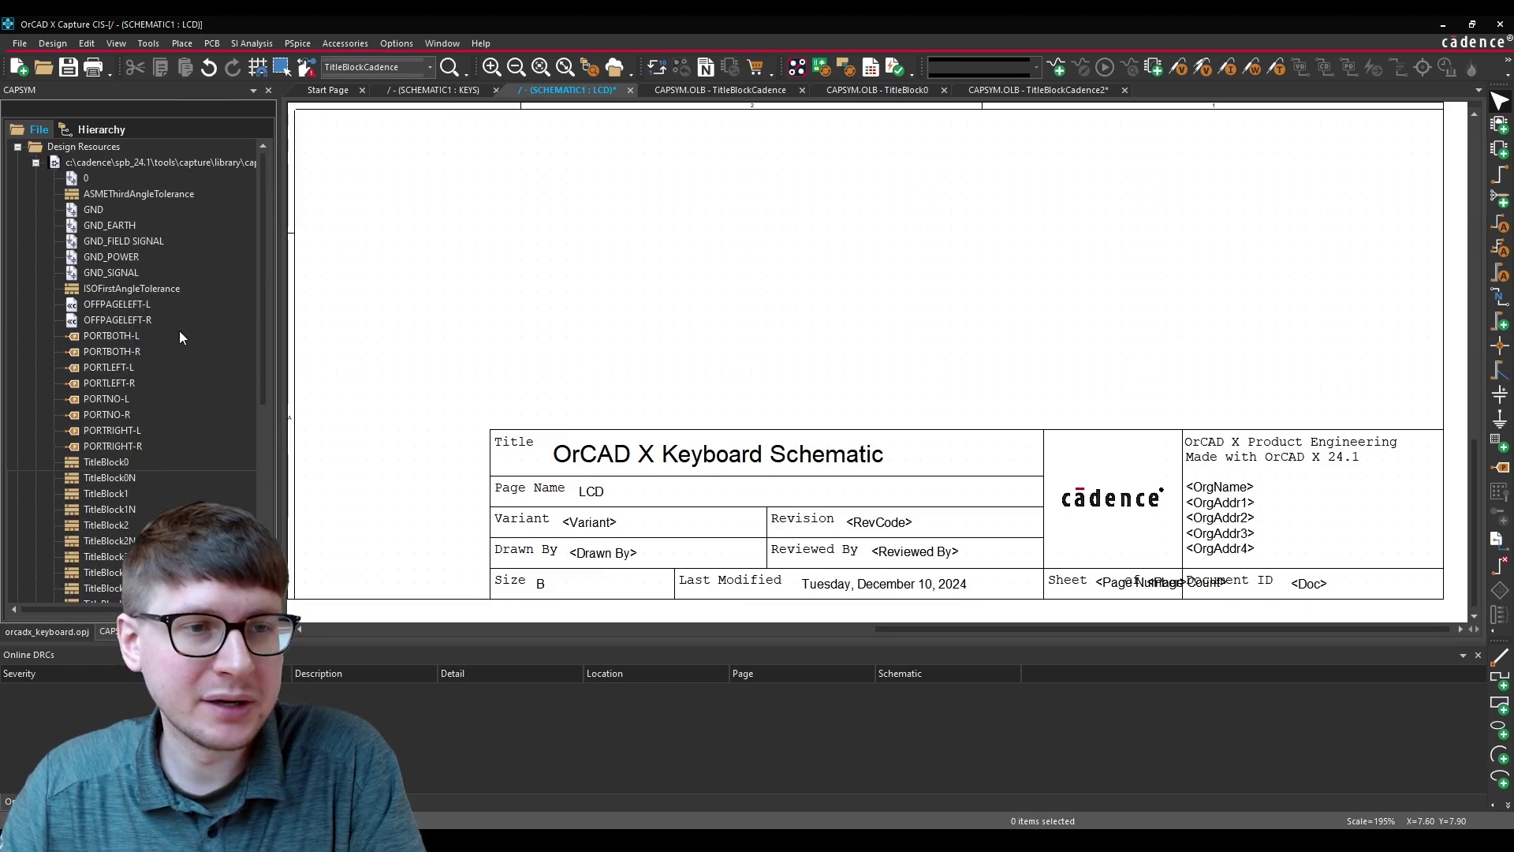
{"action": "left_click", "coordinate": [41, 632]}
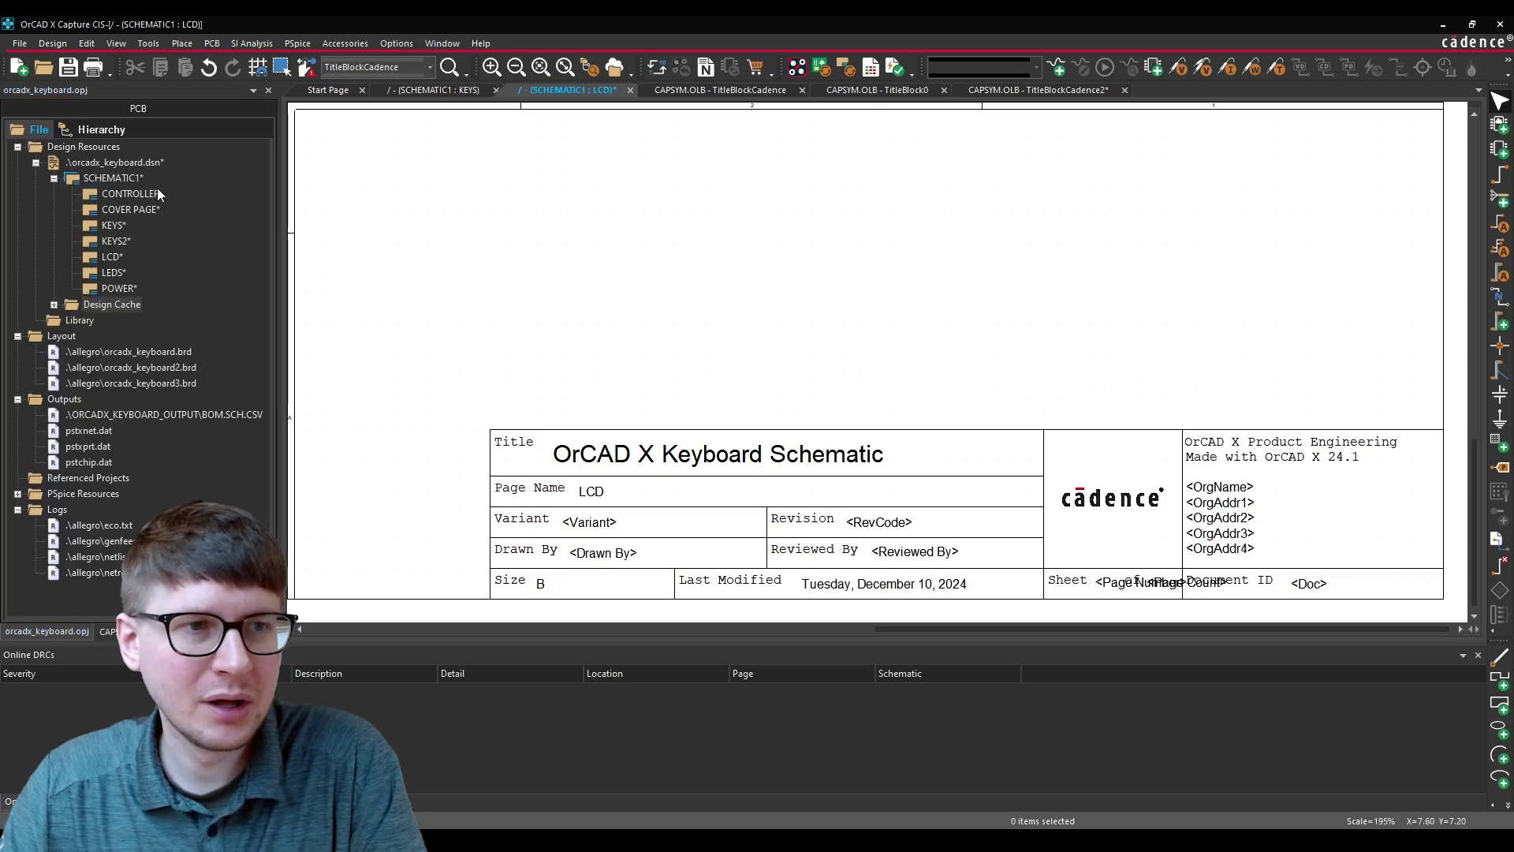
{"action": "right_click", "coordinate": [94, 163]}
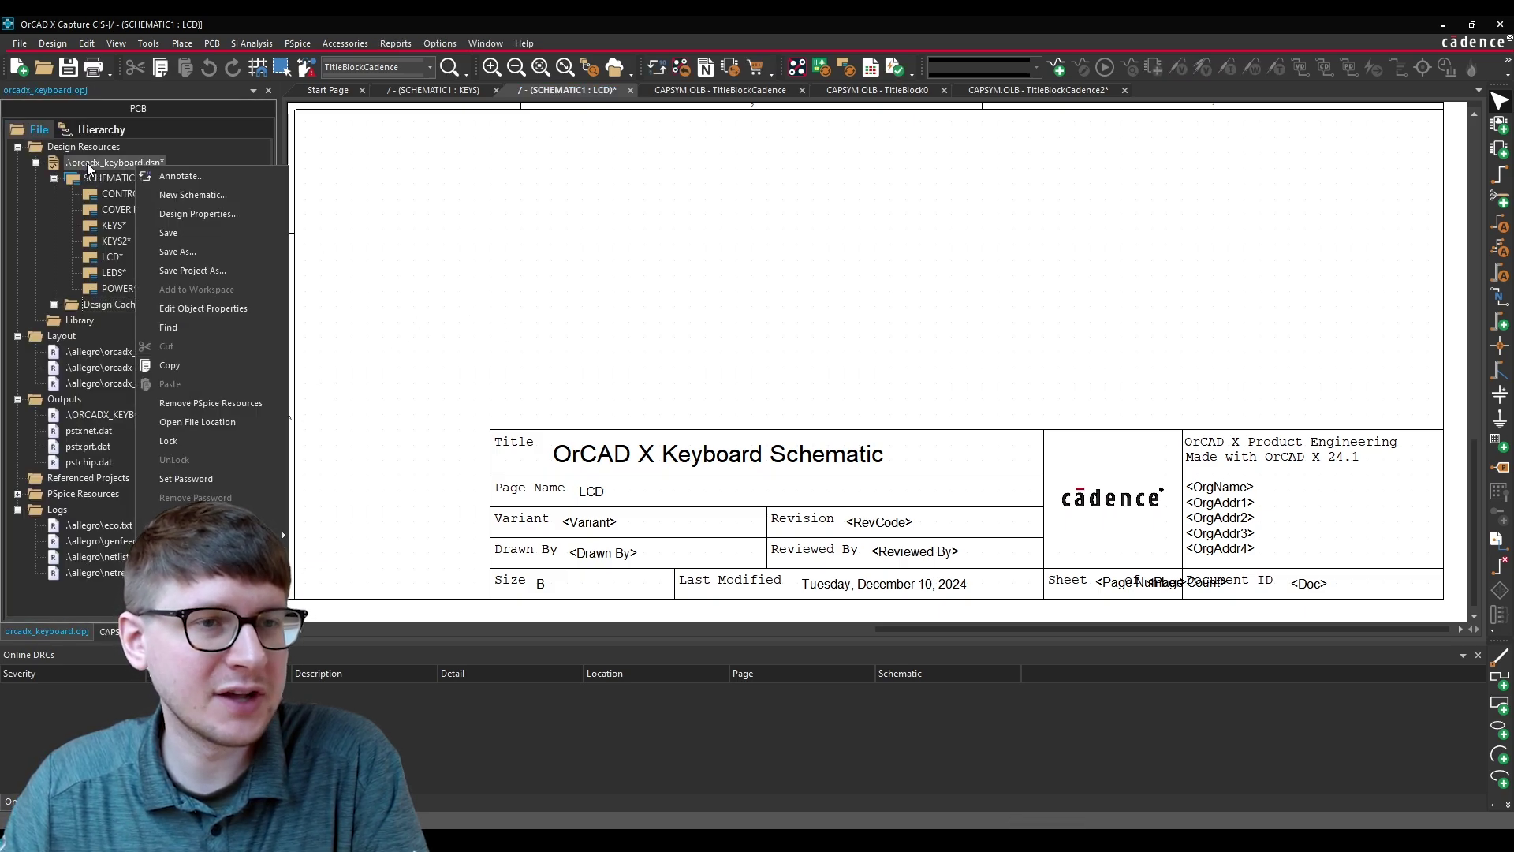
{"action": "left_click", "coordinate": [168, 308]}
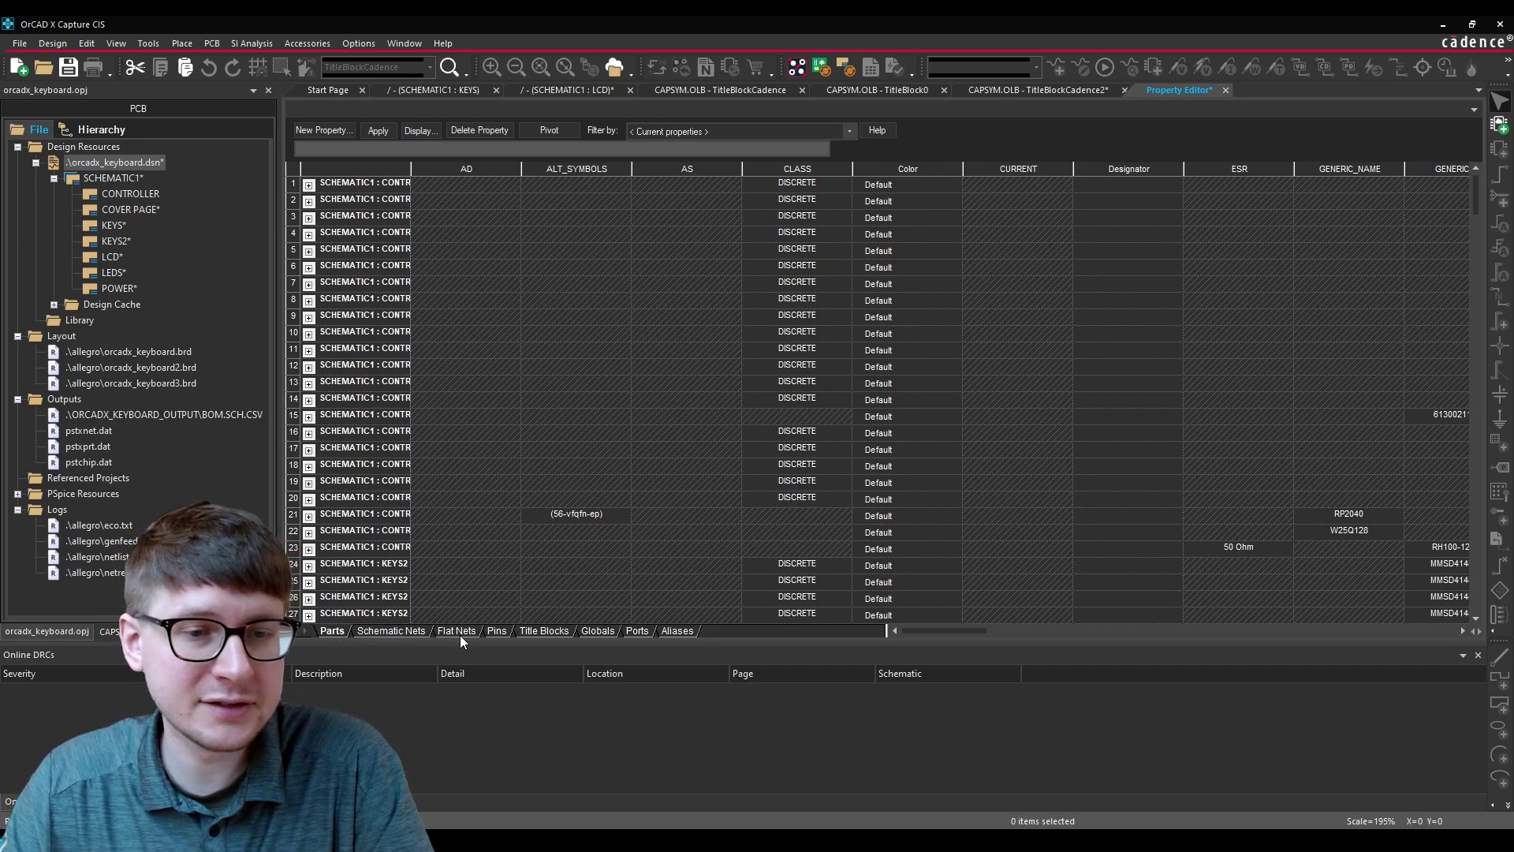
{"action": "left_click", "coordinate": [541, 631]}
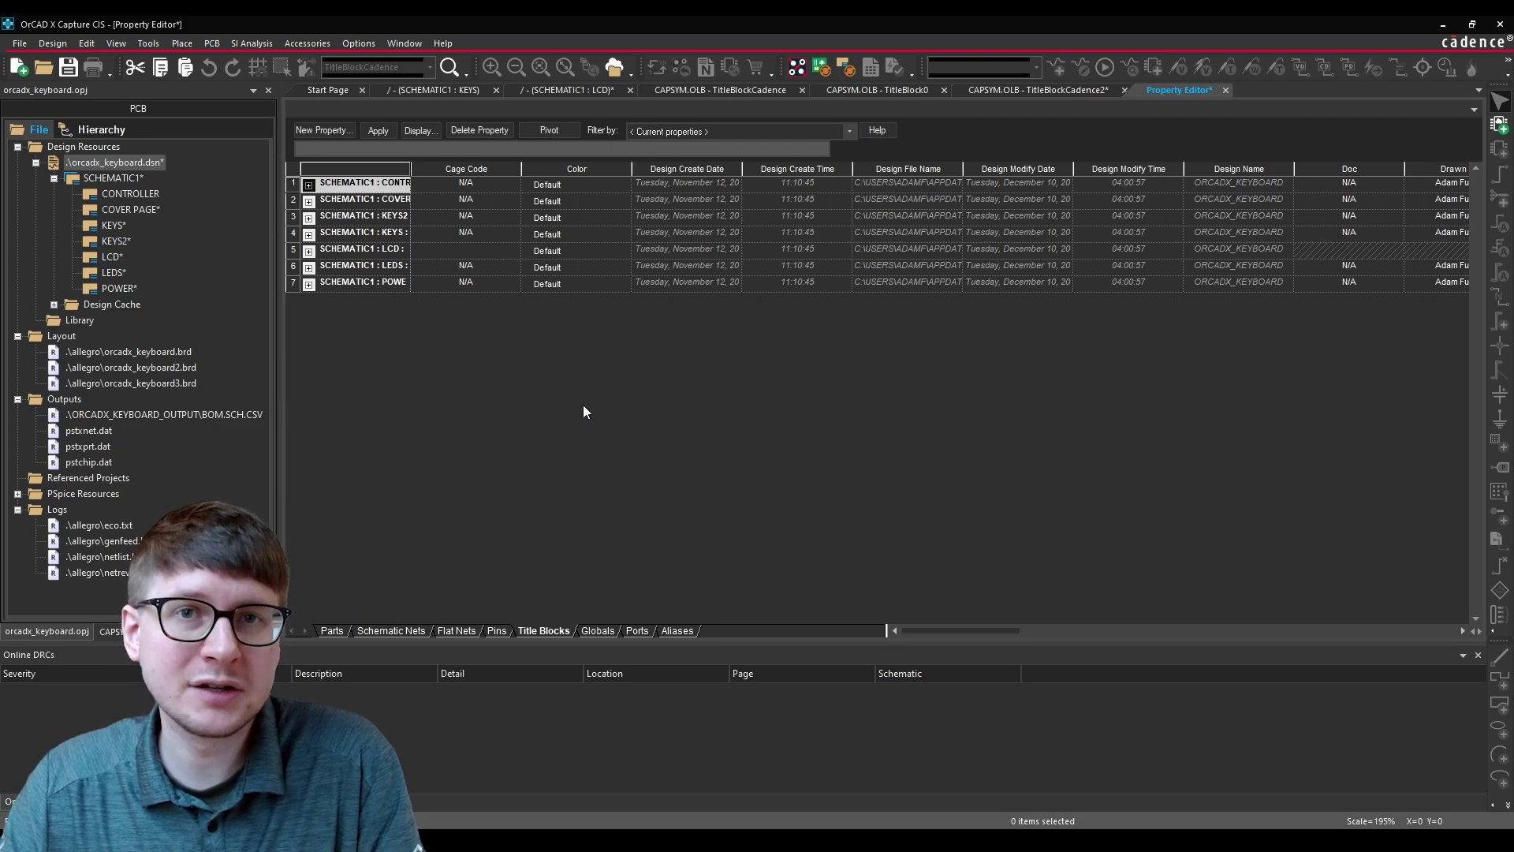
Step: Set the ID property of all title blocks in the design to KEYBOARD123 and apply the change to the design
{"action": "left_click_drag", "start_coordinate": [999, 629], "coordinate": [1094, 632]}
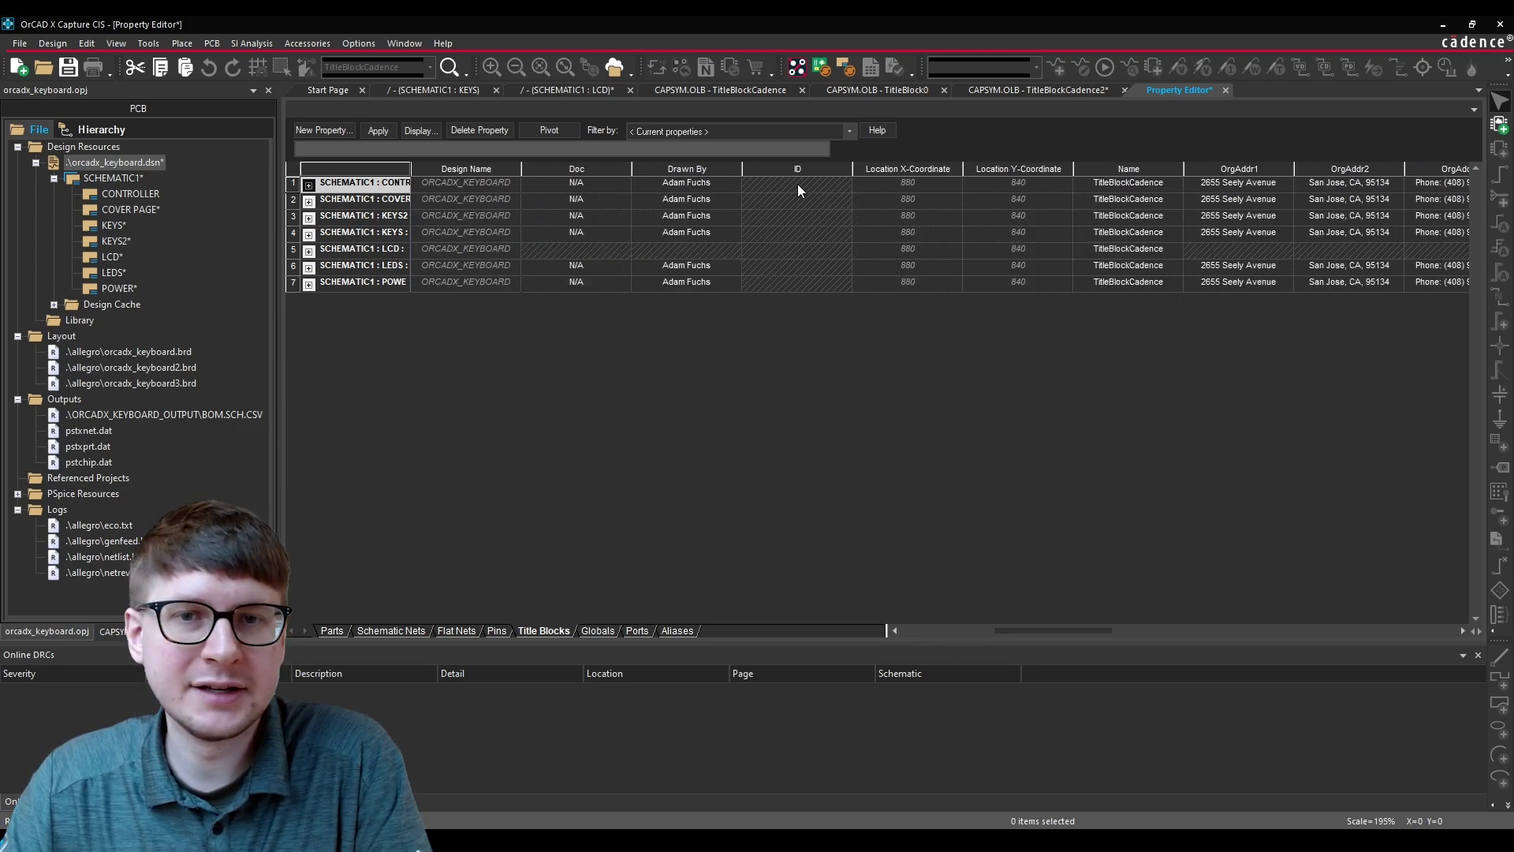
{"action": "left_click_drag", "start_coordinate": [798, 183], "coordinate": [792, 284]}
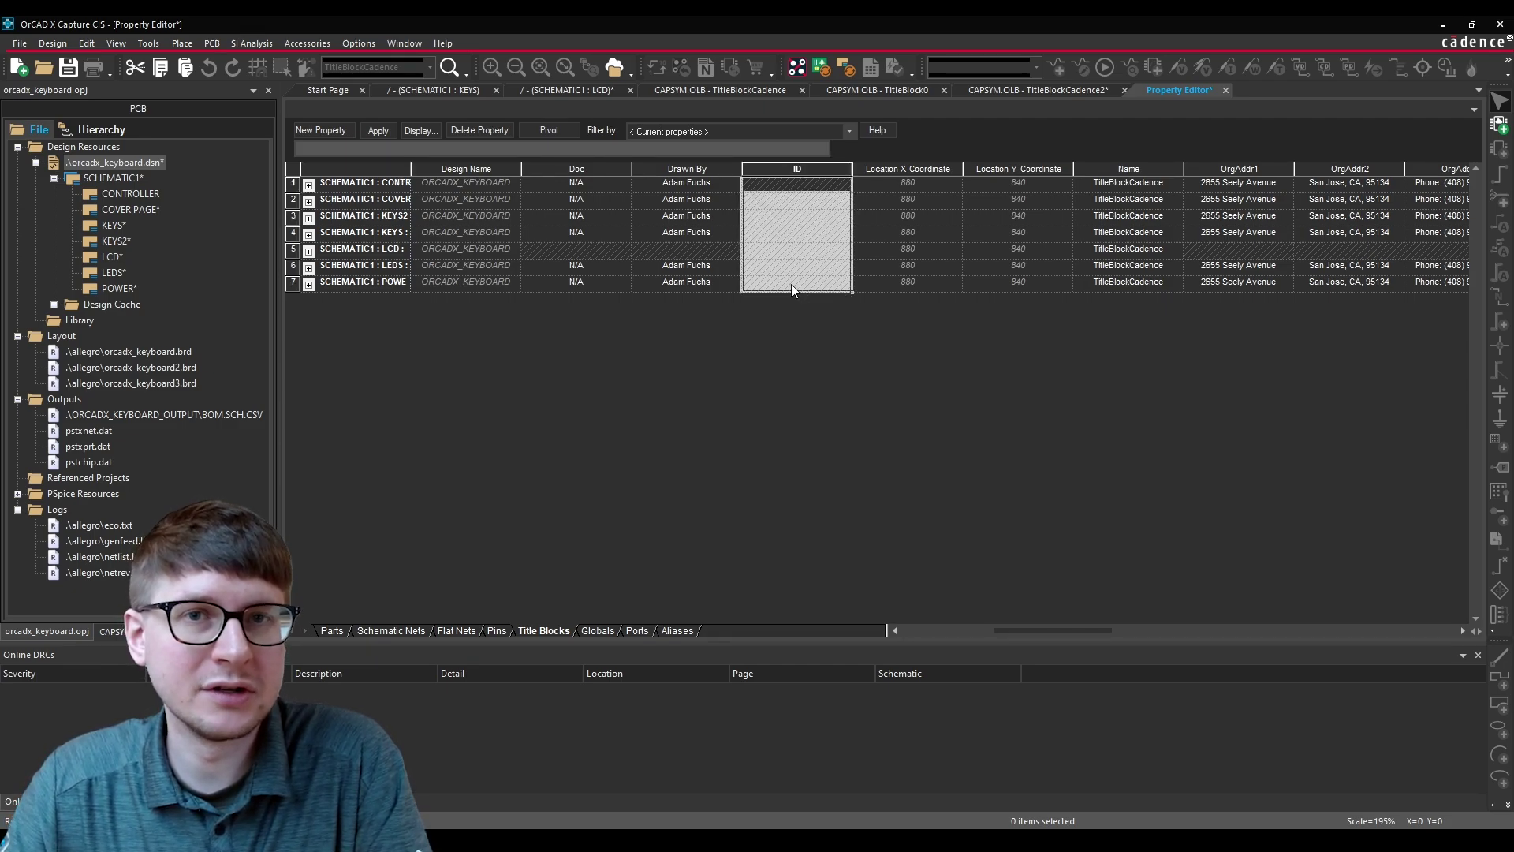
{"action": "right_click", "coordinate": [795, 237]}
{"action": "key", "text": "Escape"}
{"action": "left_click_drag", "start_coordinate": [782, 183], "coordinate": [783, 283]}
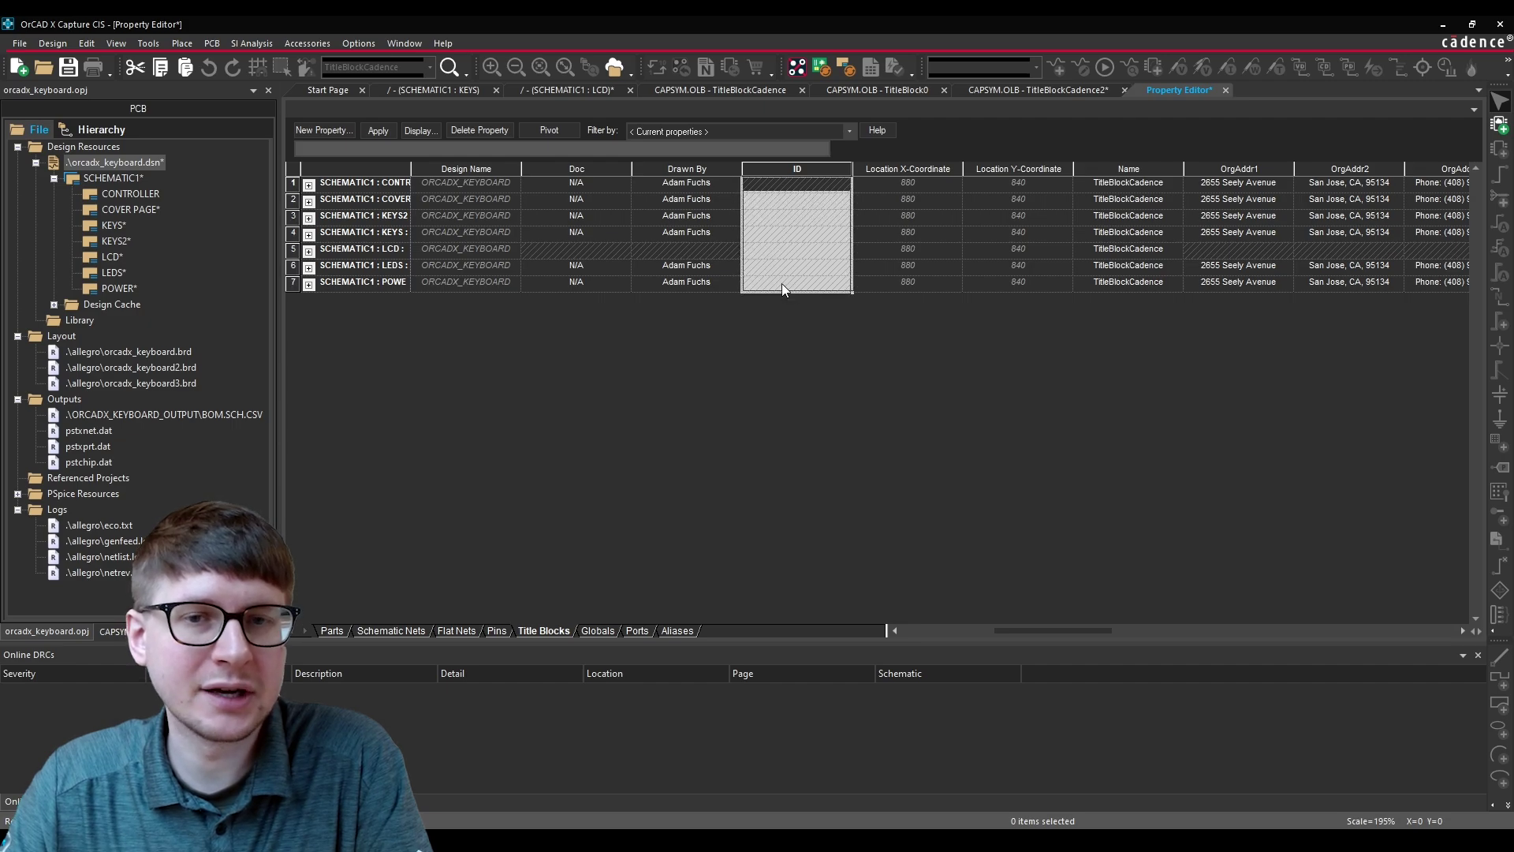
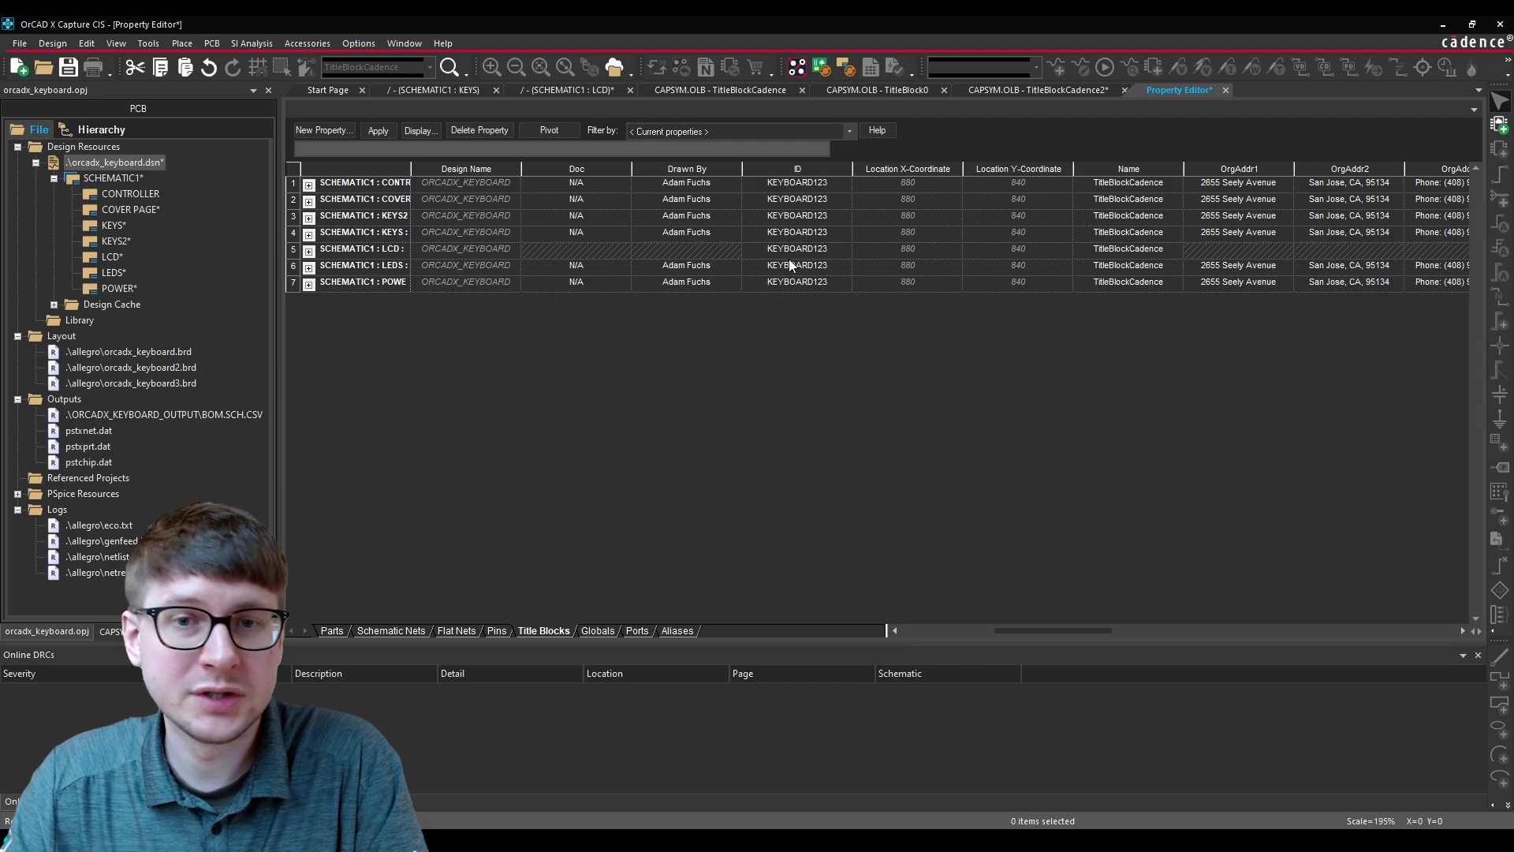
{"action": "left_click_drag", "start_coordinate": [794, 182], "coordinate": [780, 286]}
{"action": "right_click", "coordinate": [779, 286]}
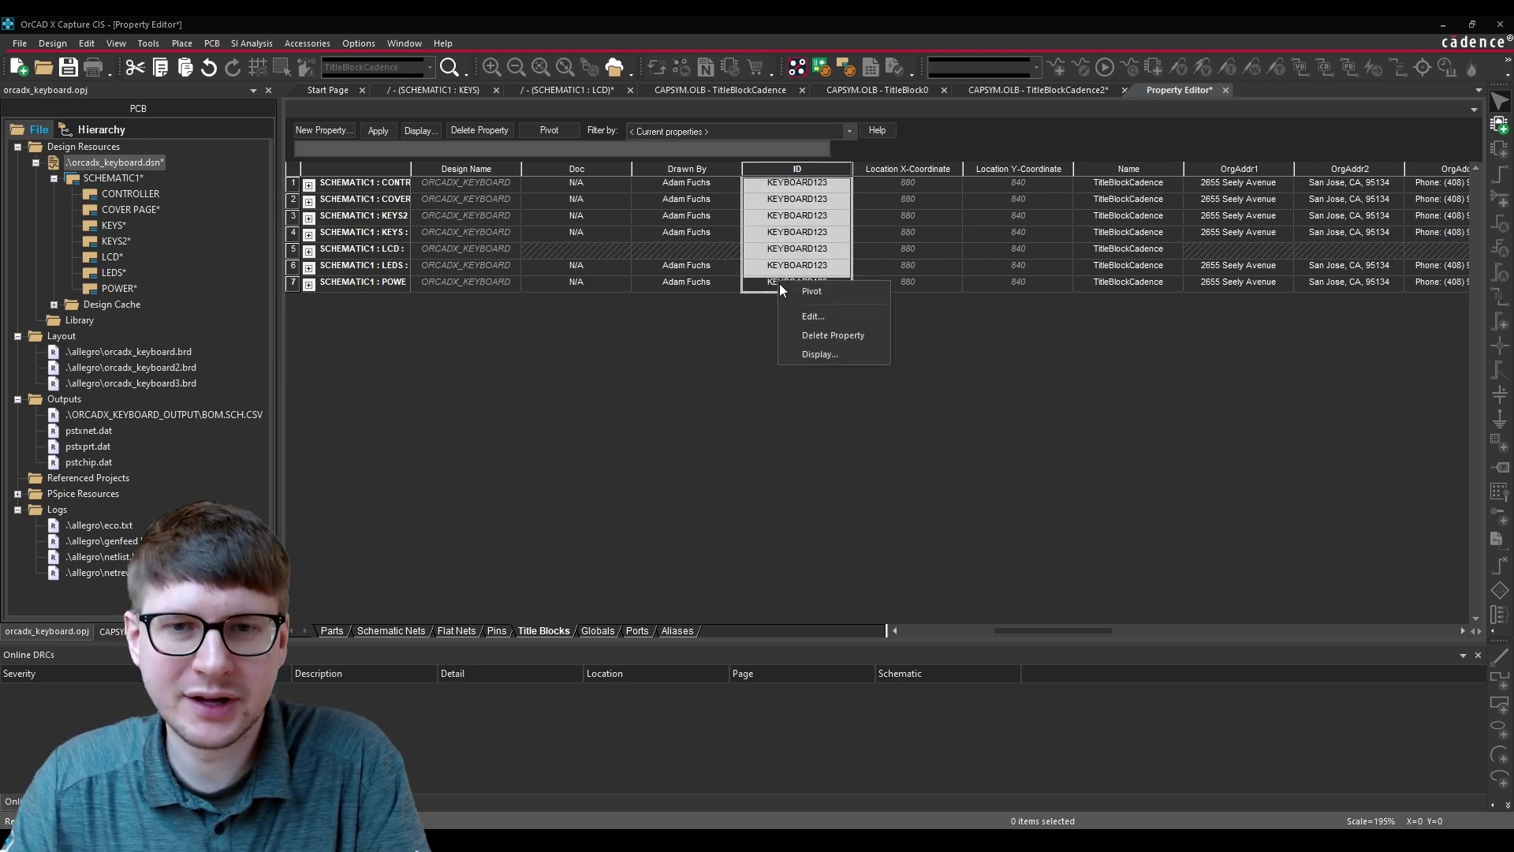
{"action": "key", "text": "Escape"}
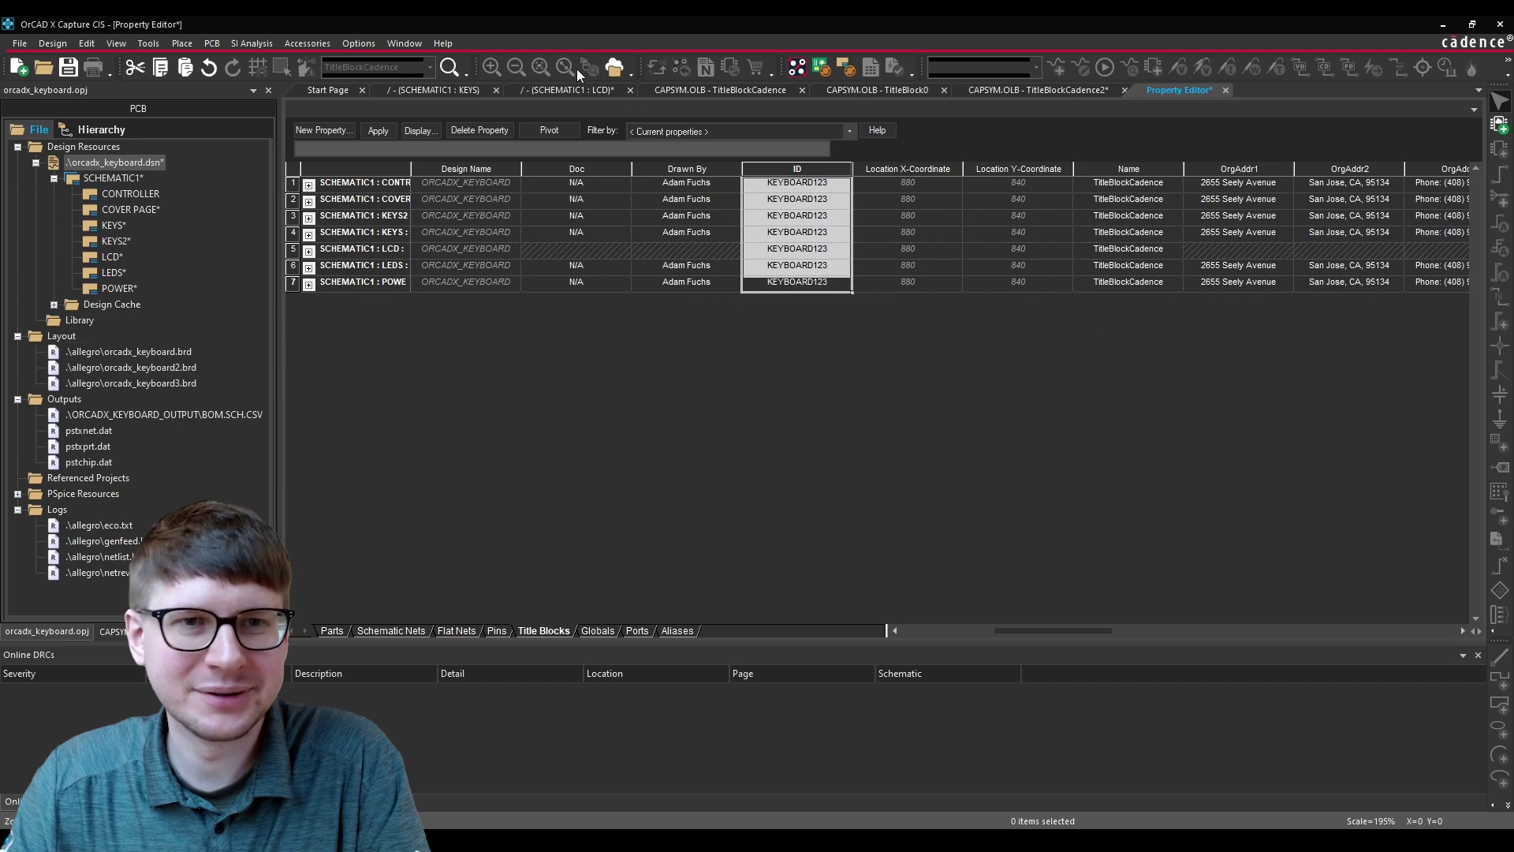
{"action": "left_click", "coordinate": [692, 92]}
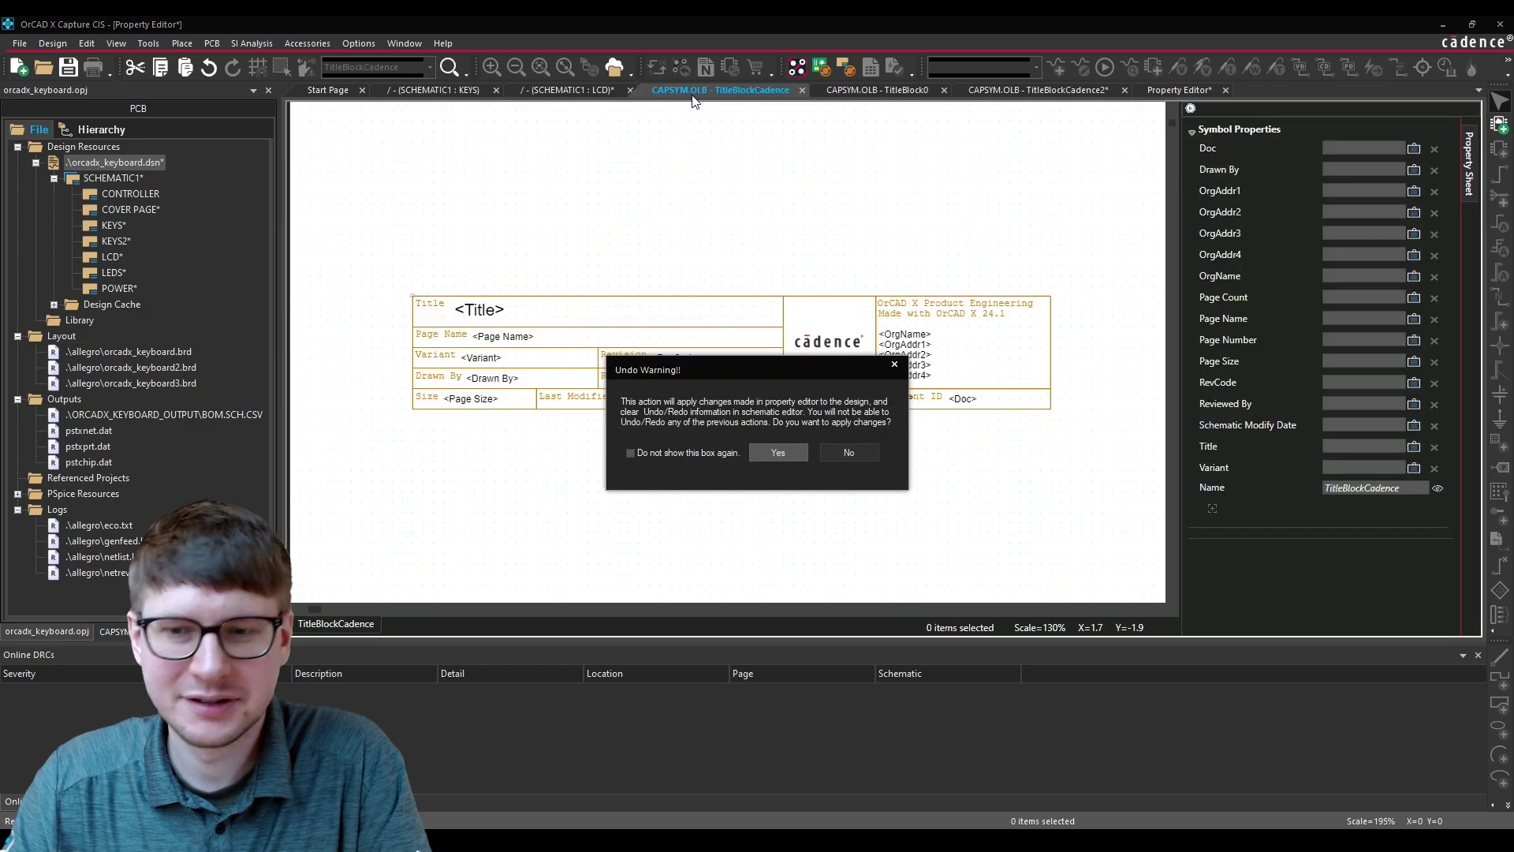
{"action": "left_click", "coordinate": [792, 453]}
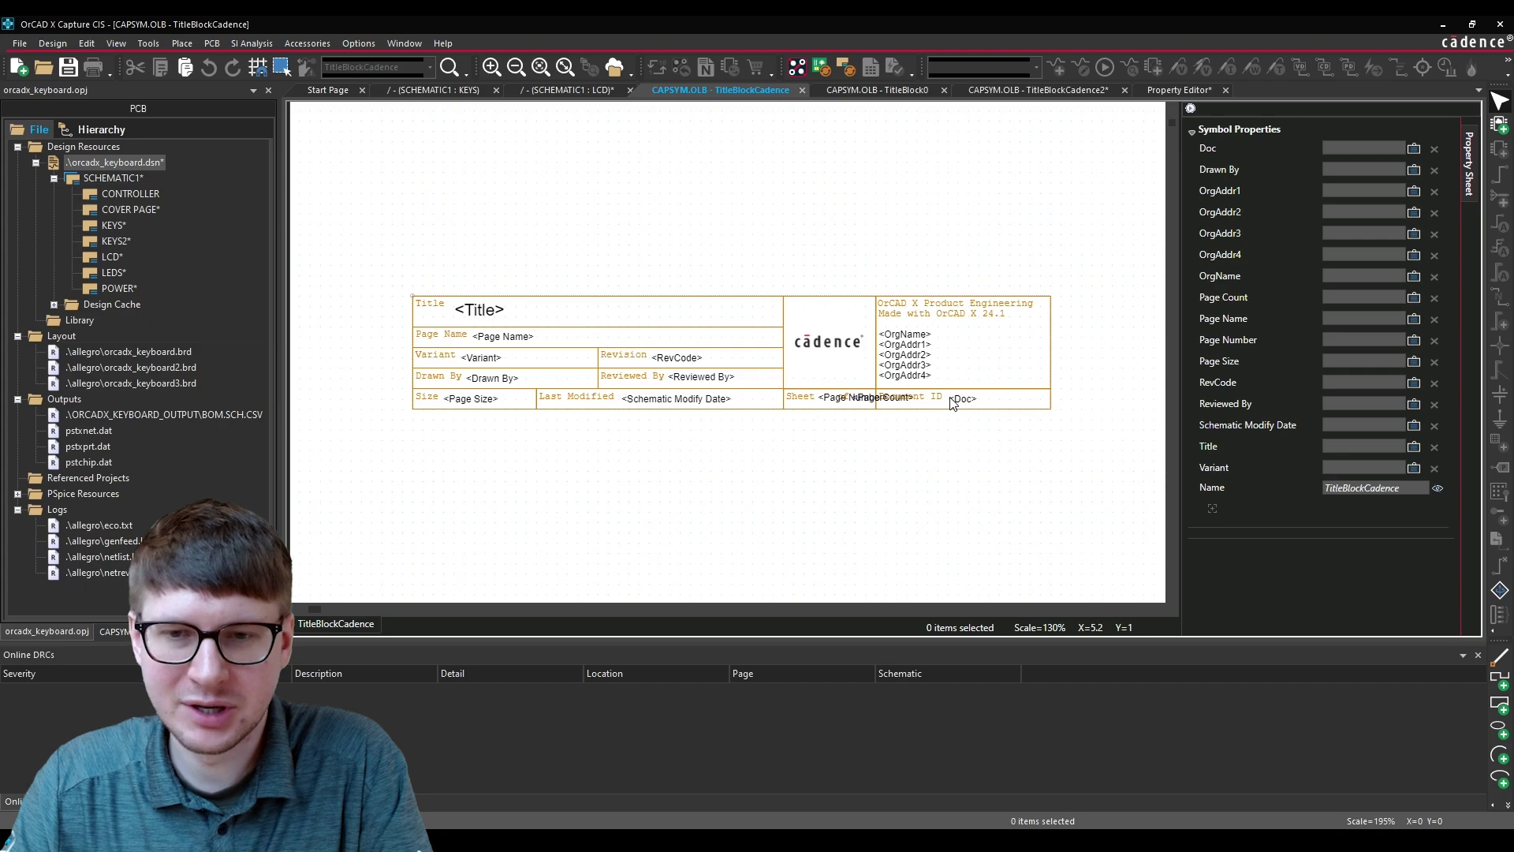
Step: Compare the TitleBlockCadence2 symbol with the LCD page's title block and examine which property feeds the Document ID field
{"action": "left_click", "coordinate": [1090, 94]}
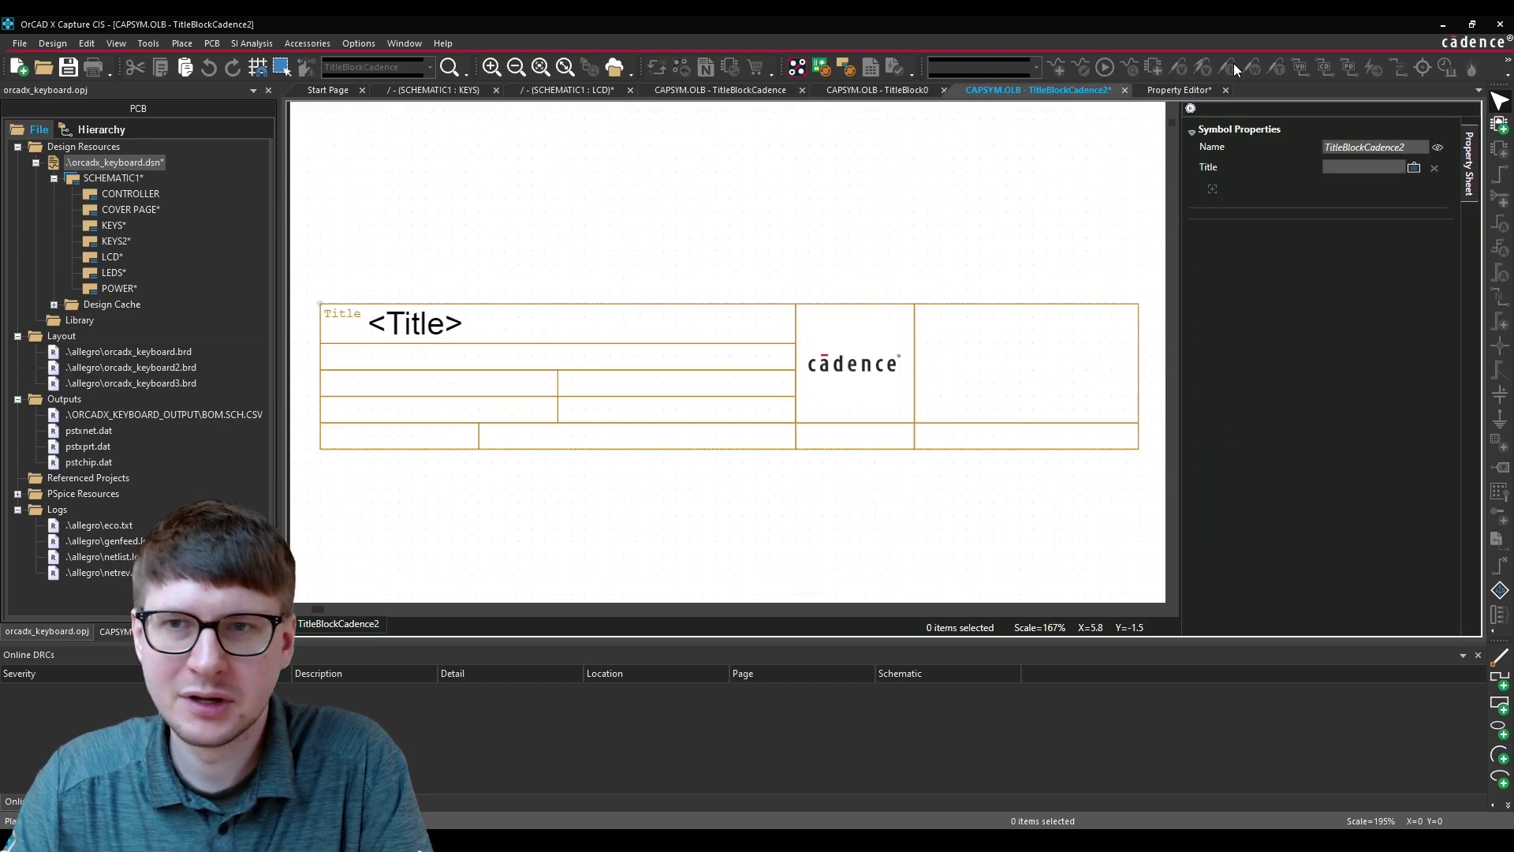
{"action": "left_click", "coordinate": [1194, 89]}
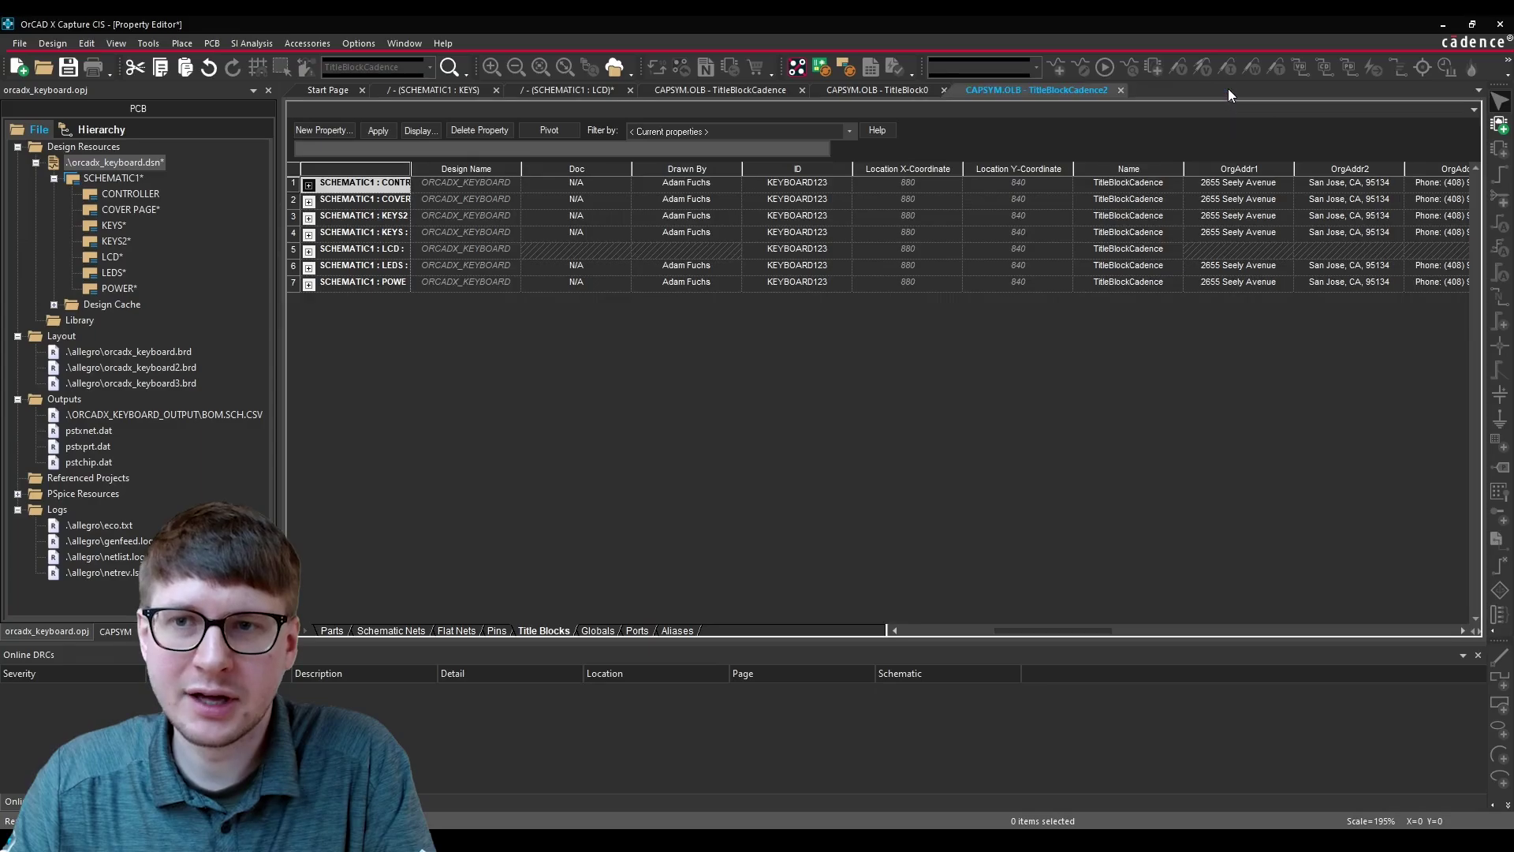
{"action": "left_click", "coordinate": [1228, 90]}
{"action": "left_click", "coordinate": [566, 90]}
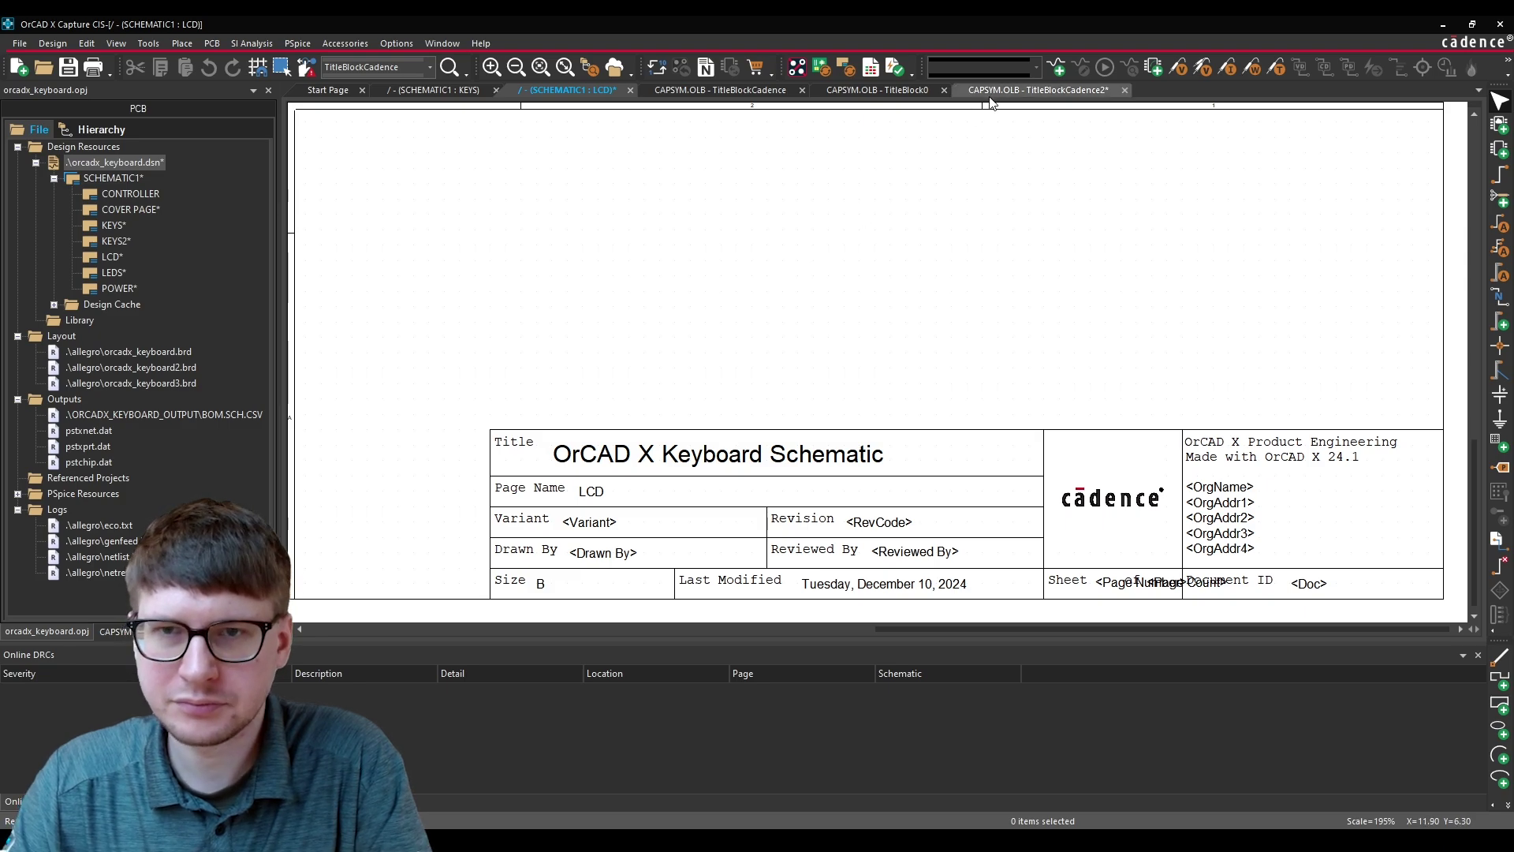
{"action": "left_click", "coordinate": [455, 91]}
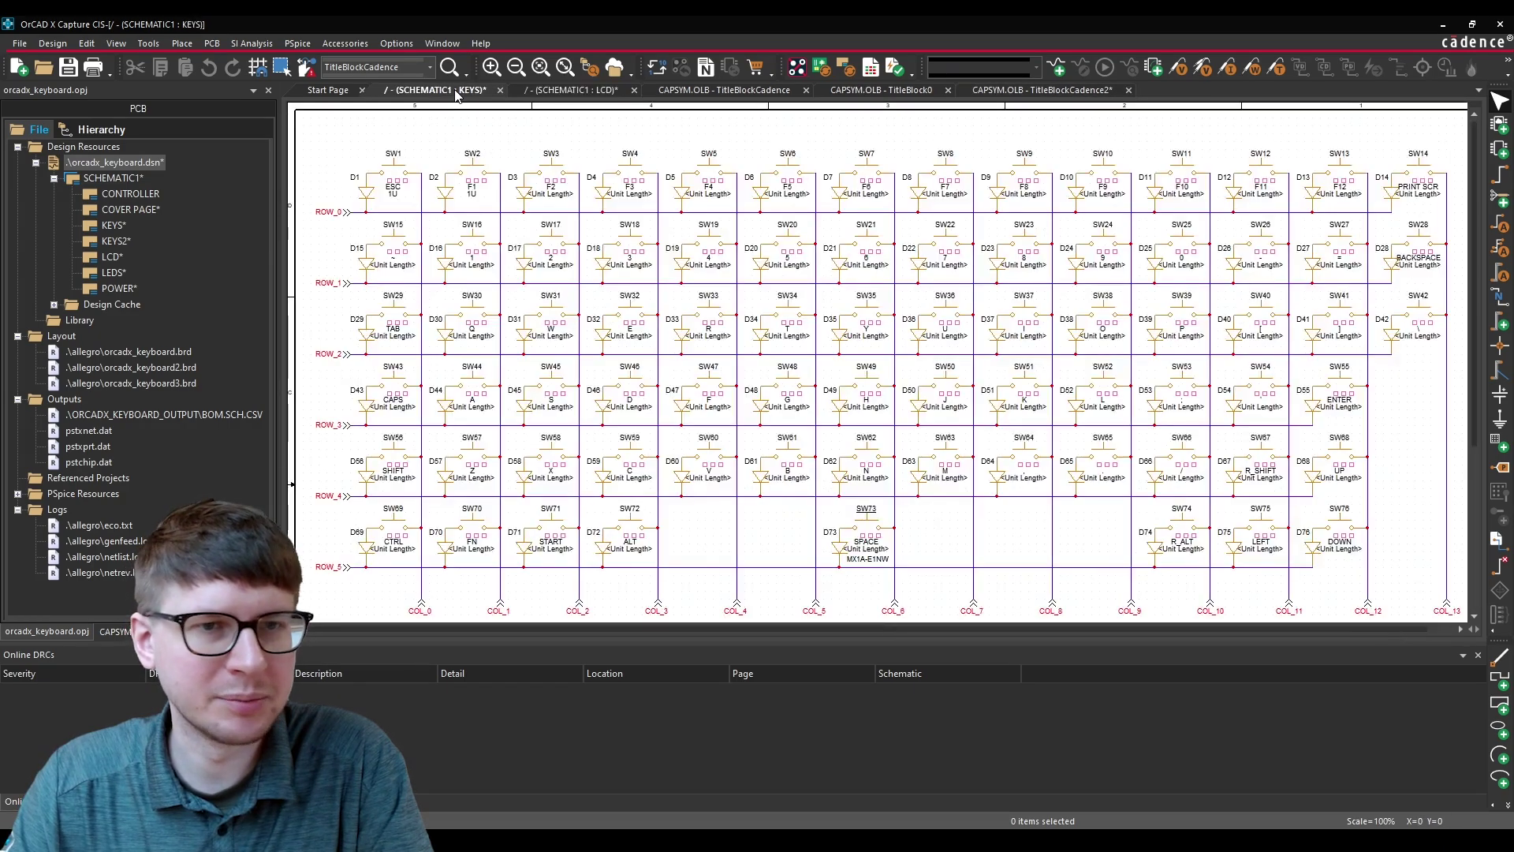
{"action": "left_click", "coordinate": [572, 90]}
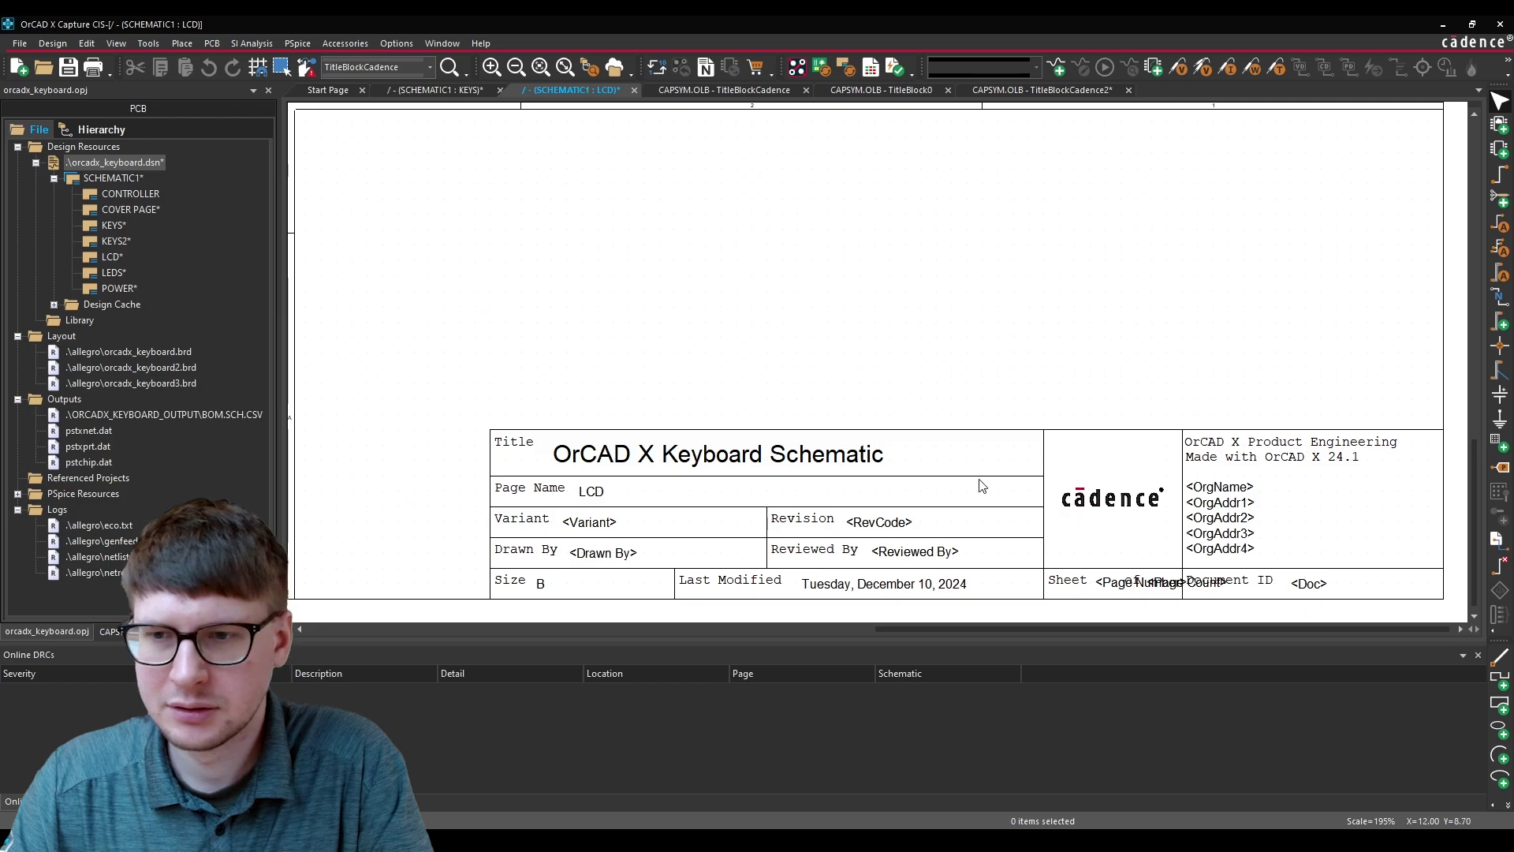
{"action": "left_click", "coordinate": [1049, 90]}
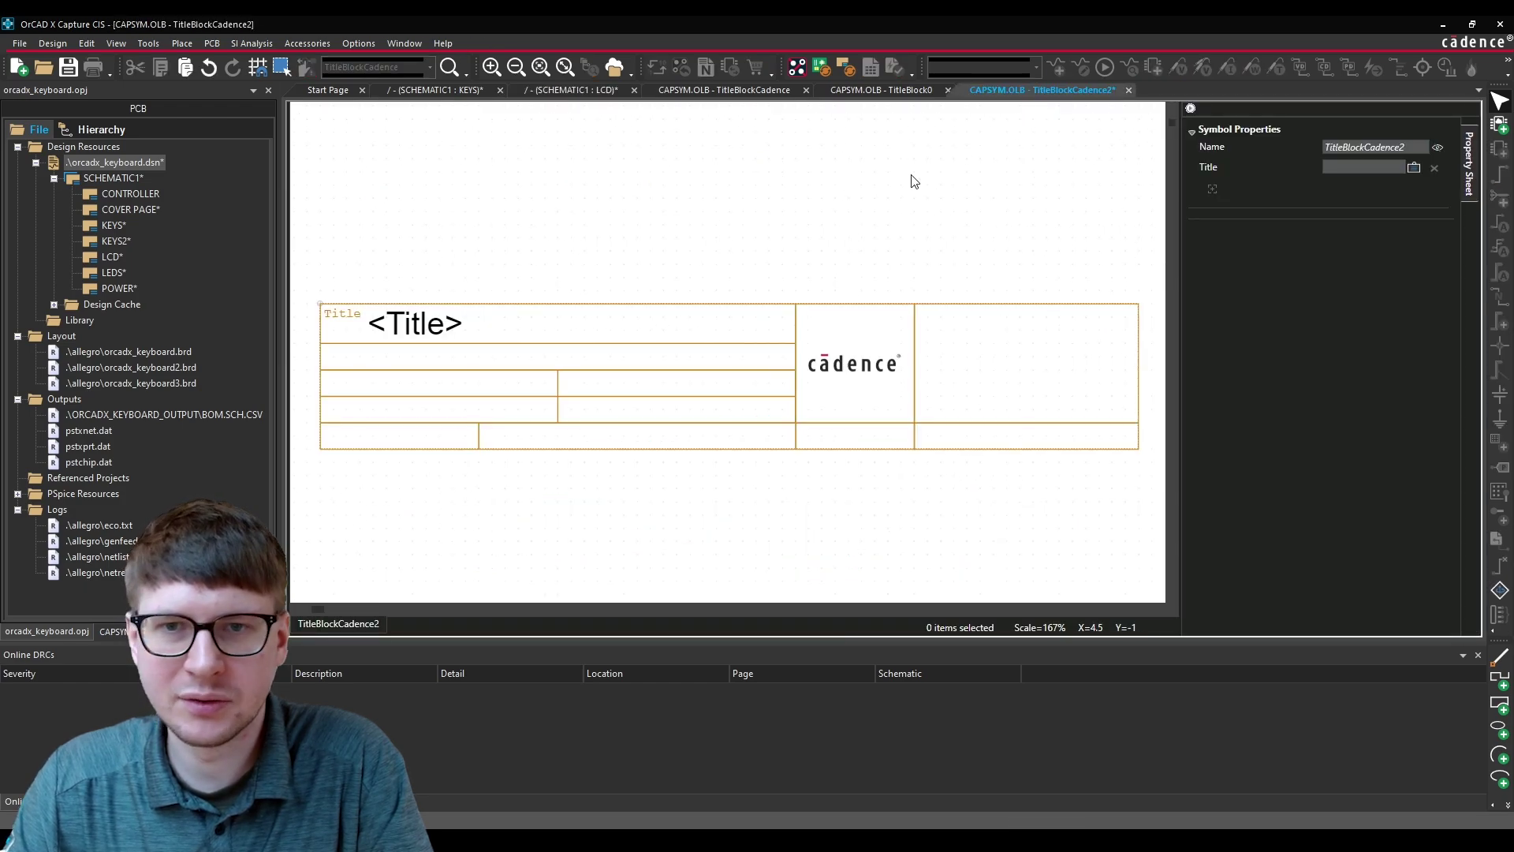
{"action": "left_click", "coordinate": [587, 89]}
{"action": "left_click", "coordinate": [1302, 586]}
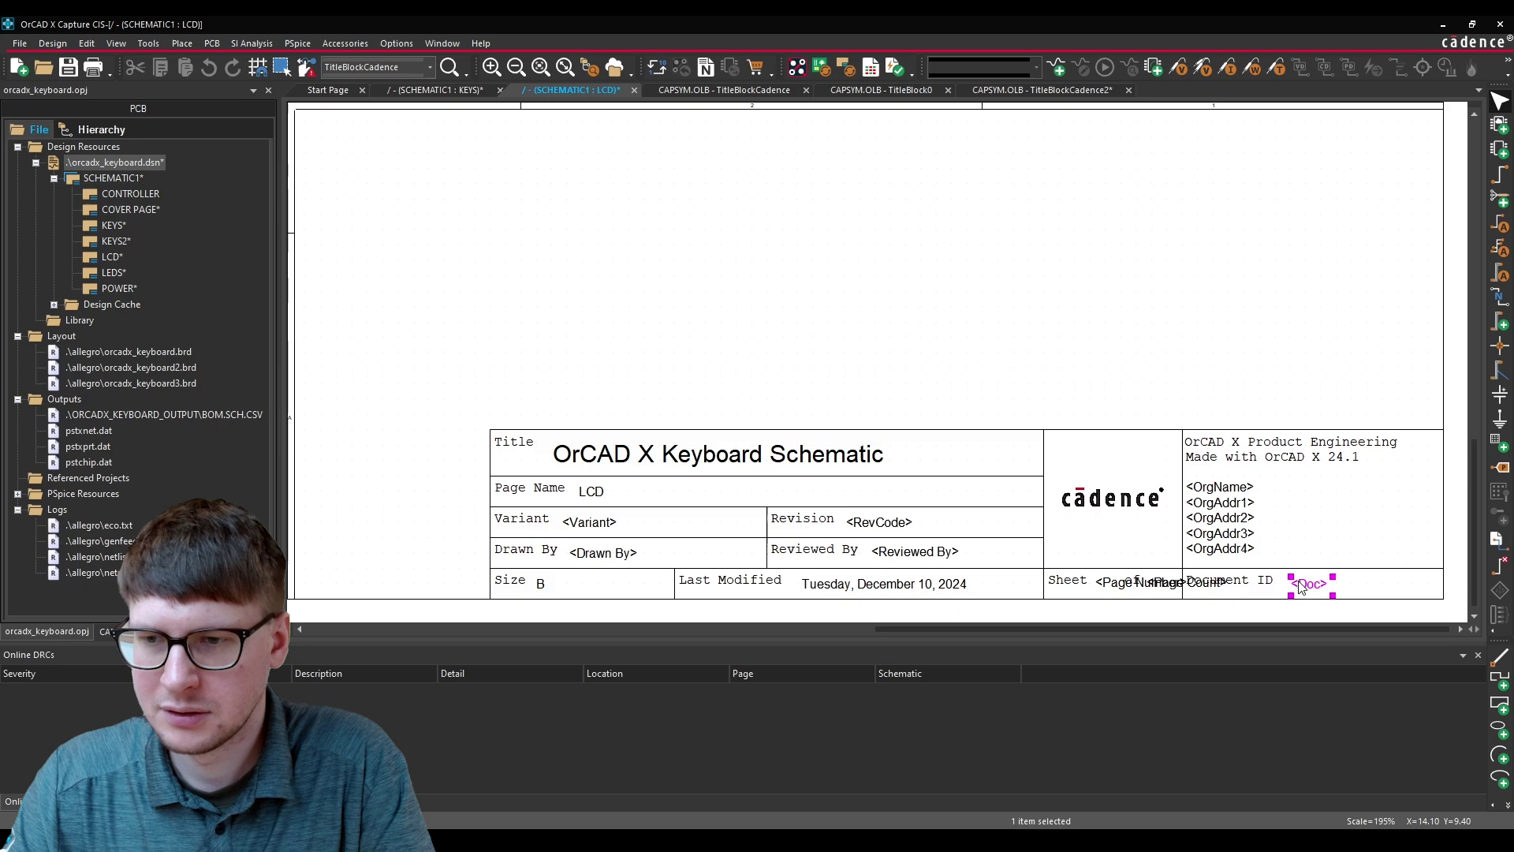
{"action": "left_click", "coordinate": [1154, 287]}
Step: Close the TitleBlockCadence2 symbol of the CAPSYM library
{"action": "left_click", "coordinate": [1042, 90]}
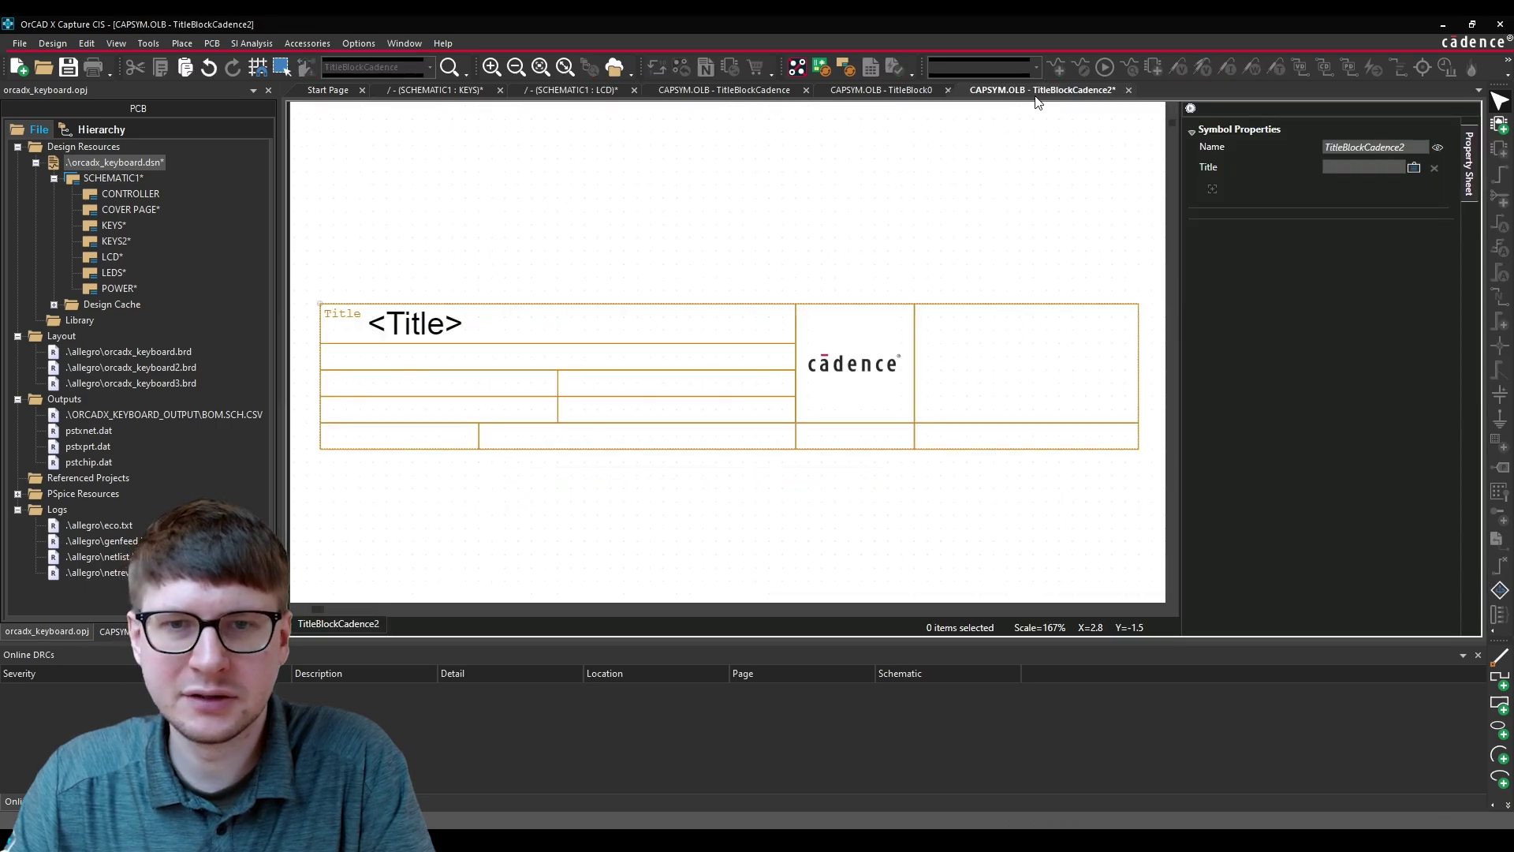
{"action": "left_click", "coordinate": [1129, 91]}
{"action": "left_click", "coordinate": [765, 462]}
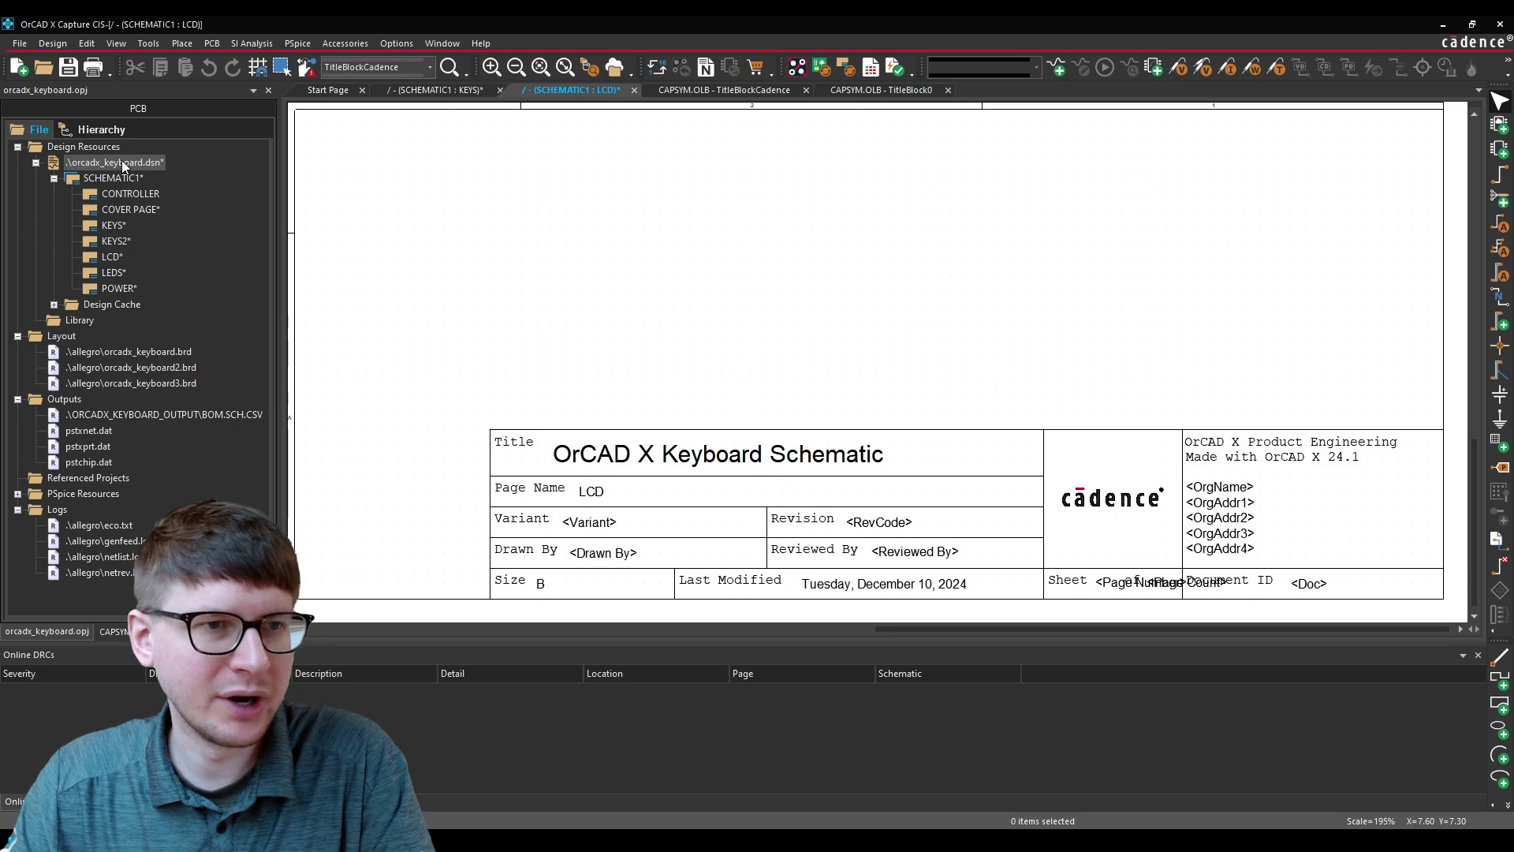
Step: Open the object properties of the orcadx_keyboard.dsn design again and list its title blocks
{"action": "right_click", "coordinate": [122, 161]}
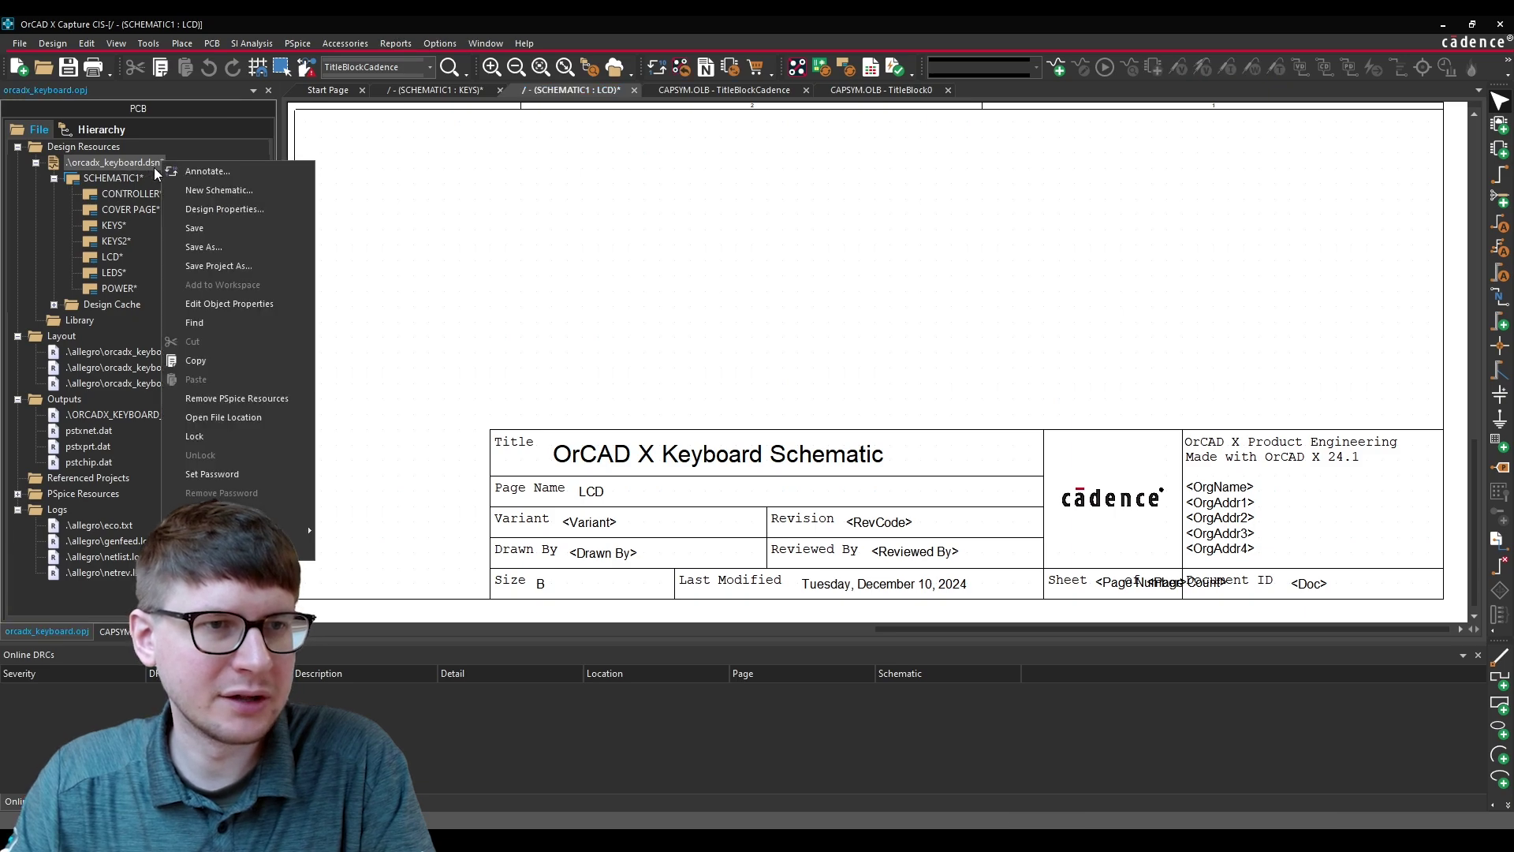
{"action": "left_click", "coordinate": [201, 305]}
{"action": "left_click", "coordinate": [563, 630]}
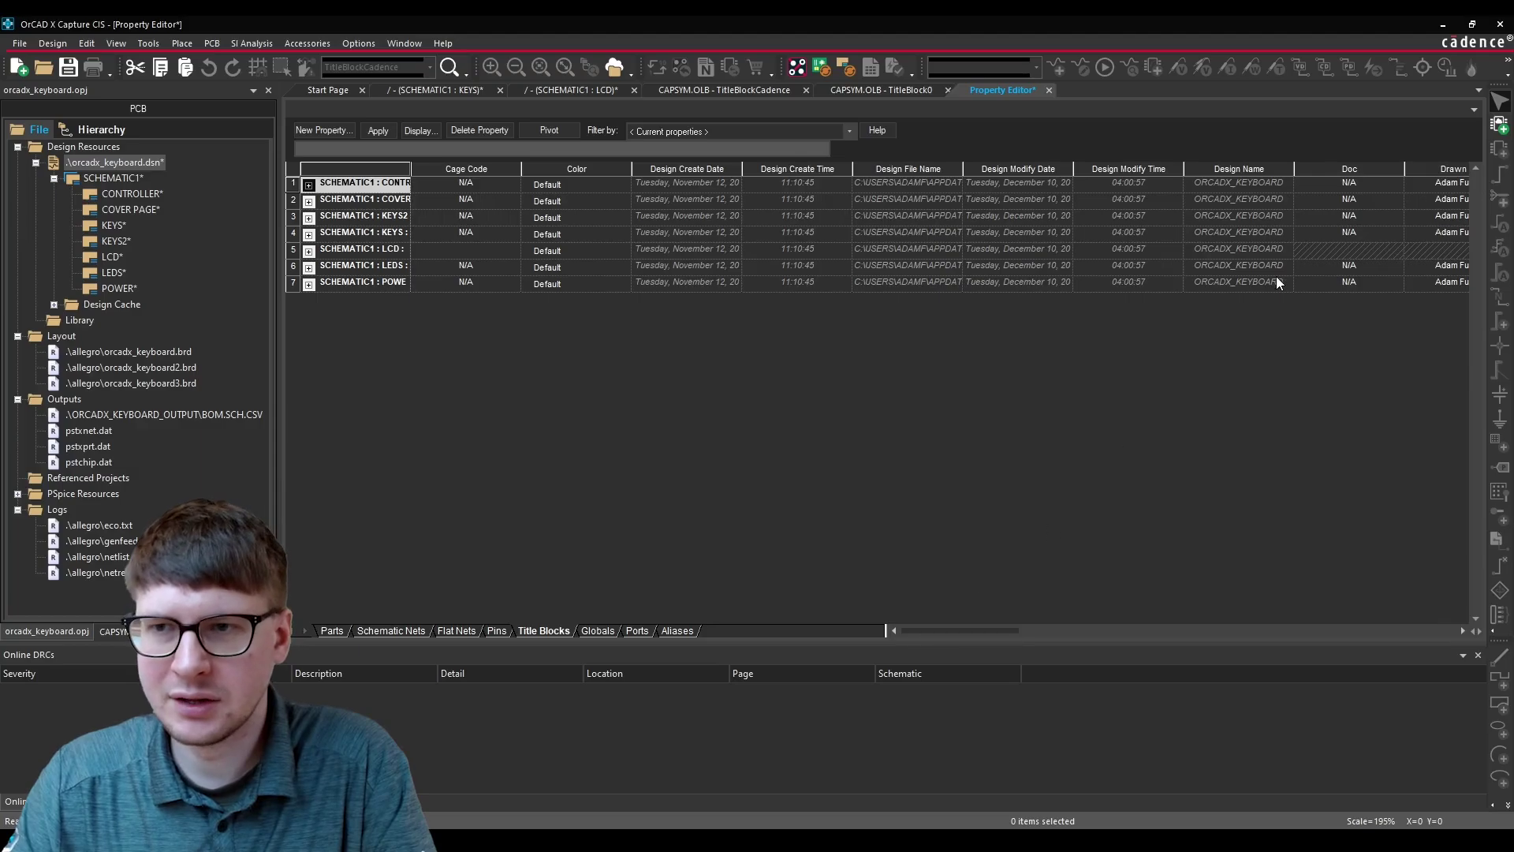
Step: Set the Doc property of all title blocks to KEYBOARD123, close the Property Editor and apply the changes to the design
{"action": "left_click_drag", "start_coordinate": [948, 627], "coordinate": [988, 628]}
{"action": "left_click_drag", "start_coordinate": [1029, 183], "coordinate": [1026, 282]}
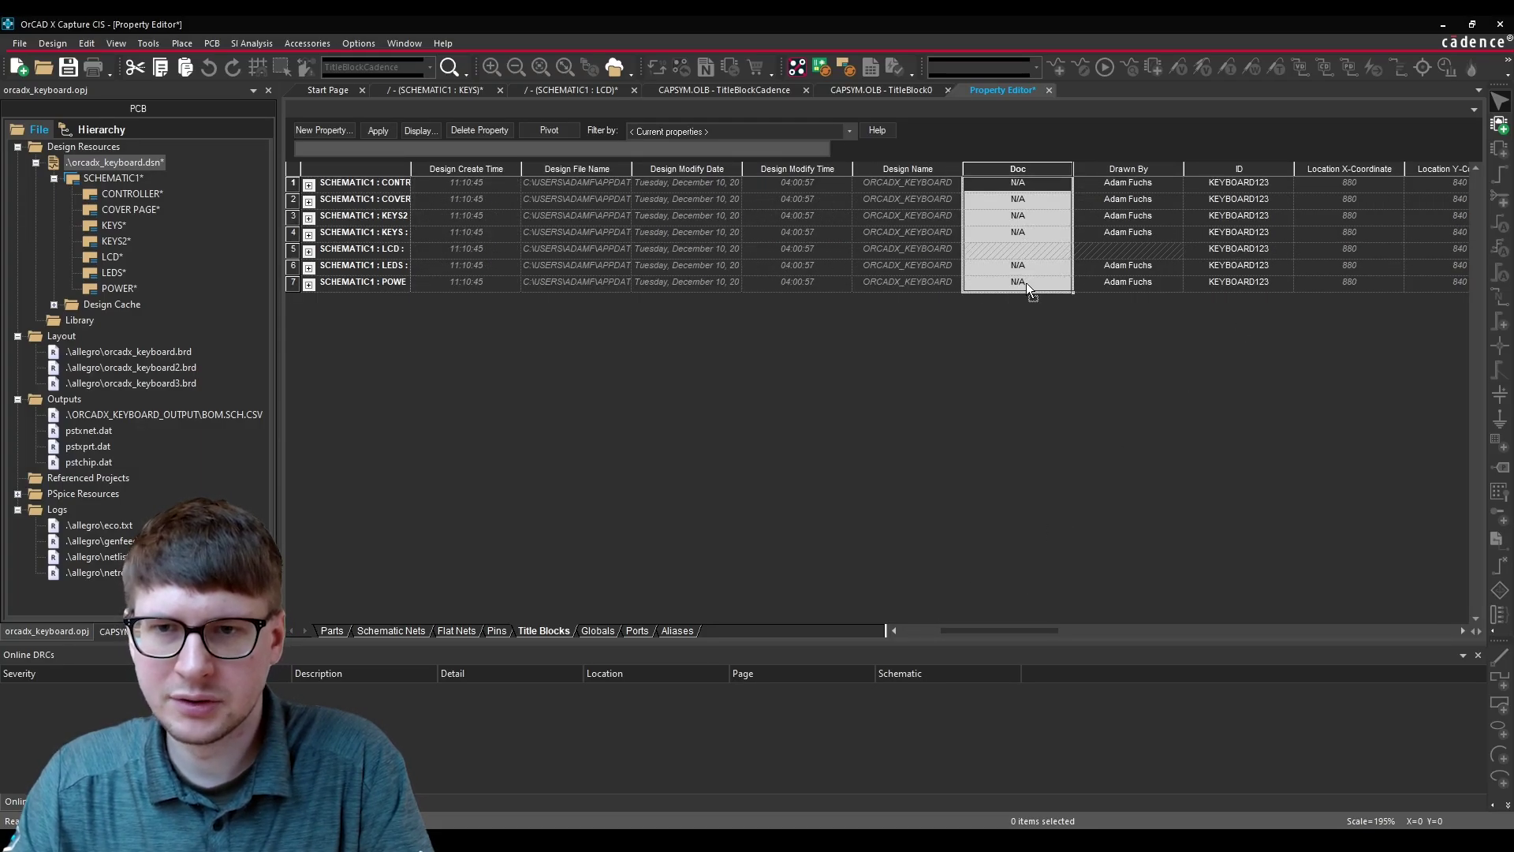
{"action": "right_click", "coordinate": [1030, 235]}
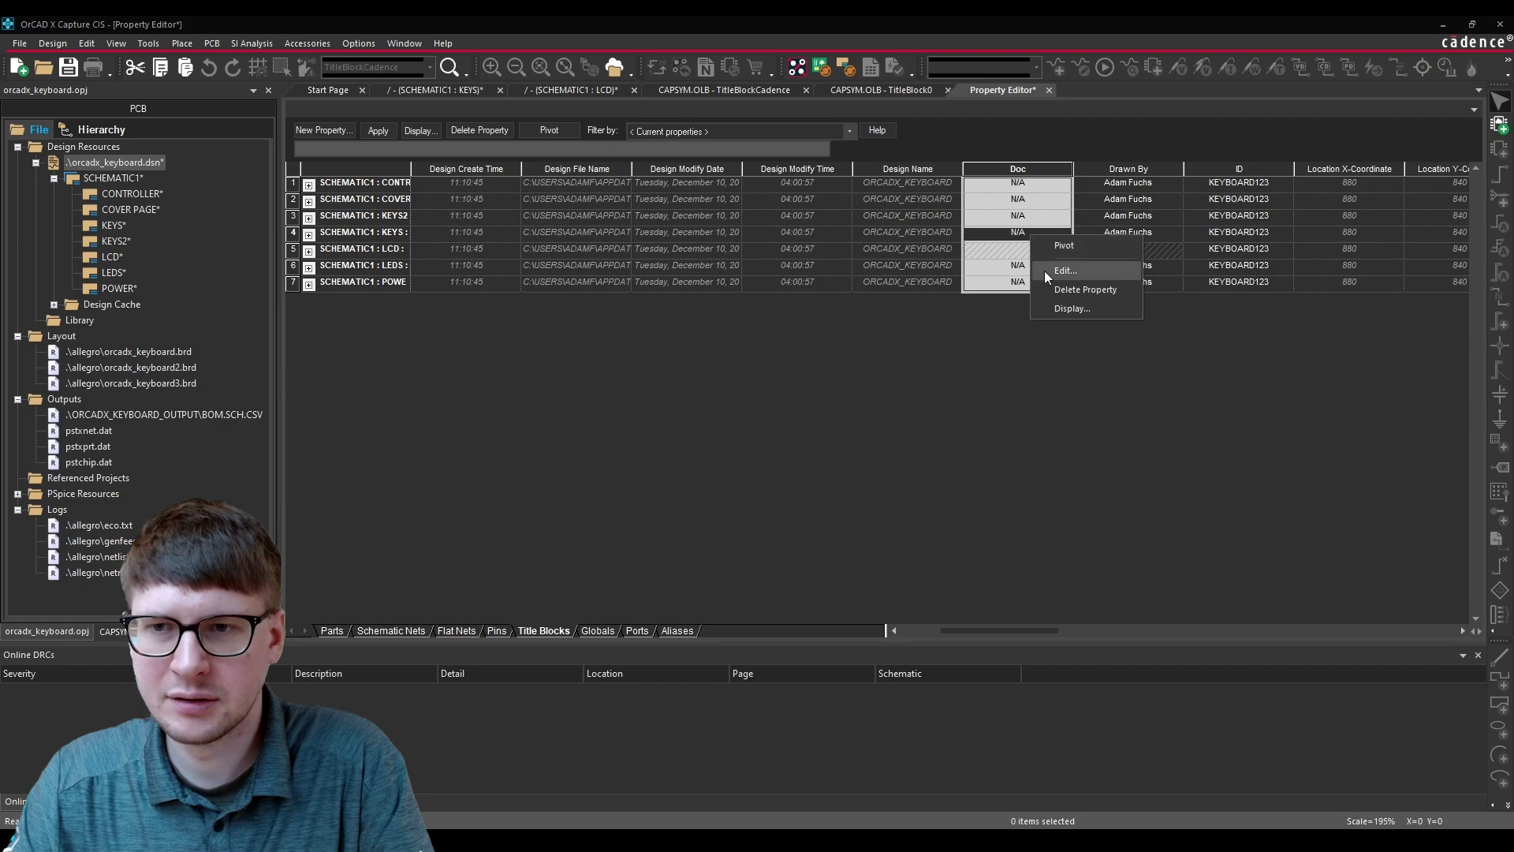
{"action": "left_click", "coordinate": [1046, 271]}
{"action": "type", "text": "BOAR"}
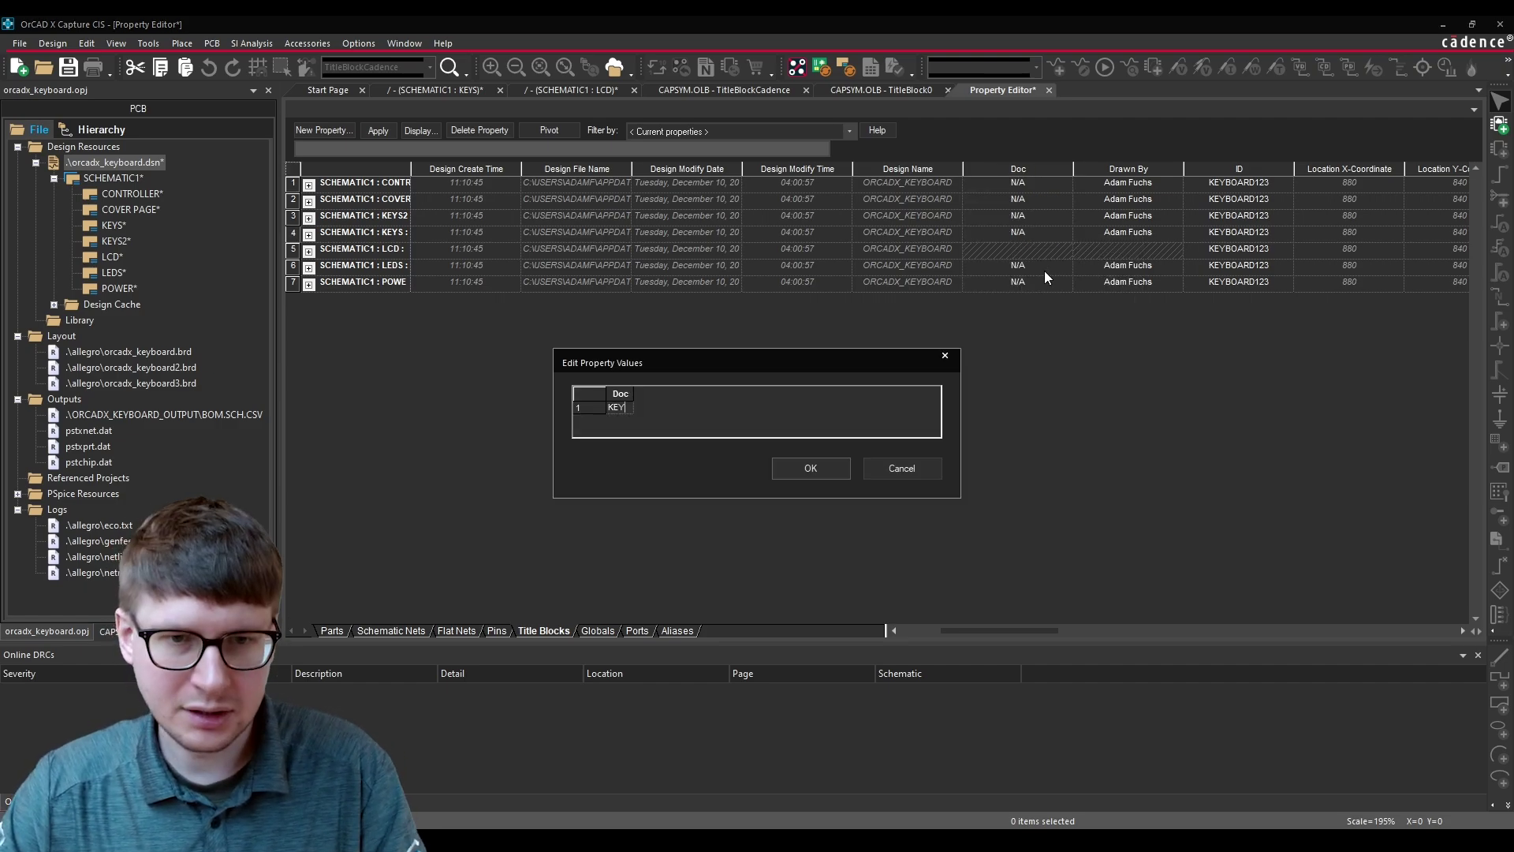
{"action": "type", "text": "D123"}
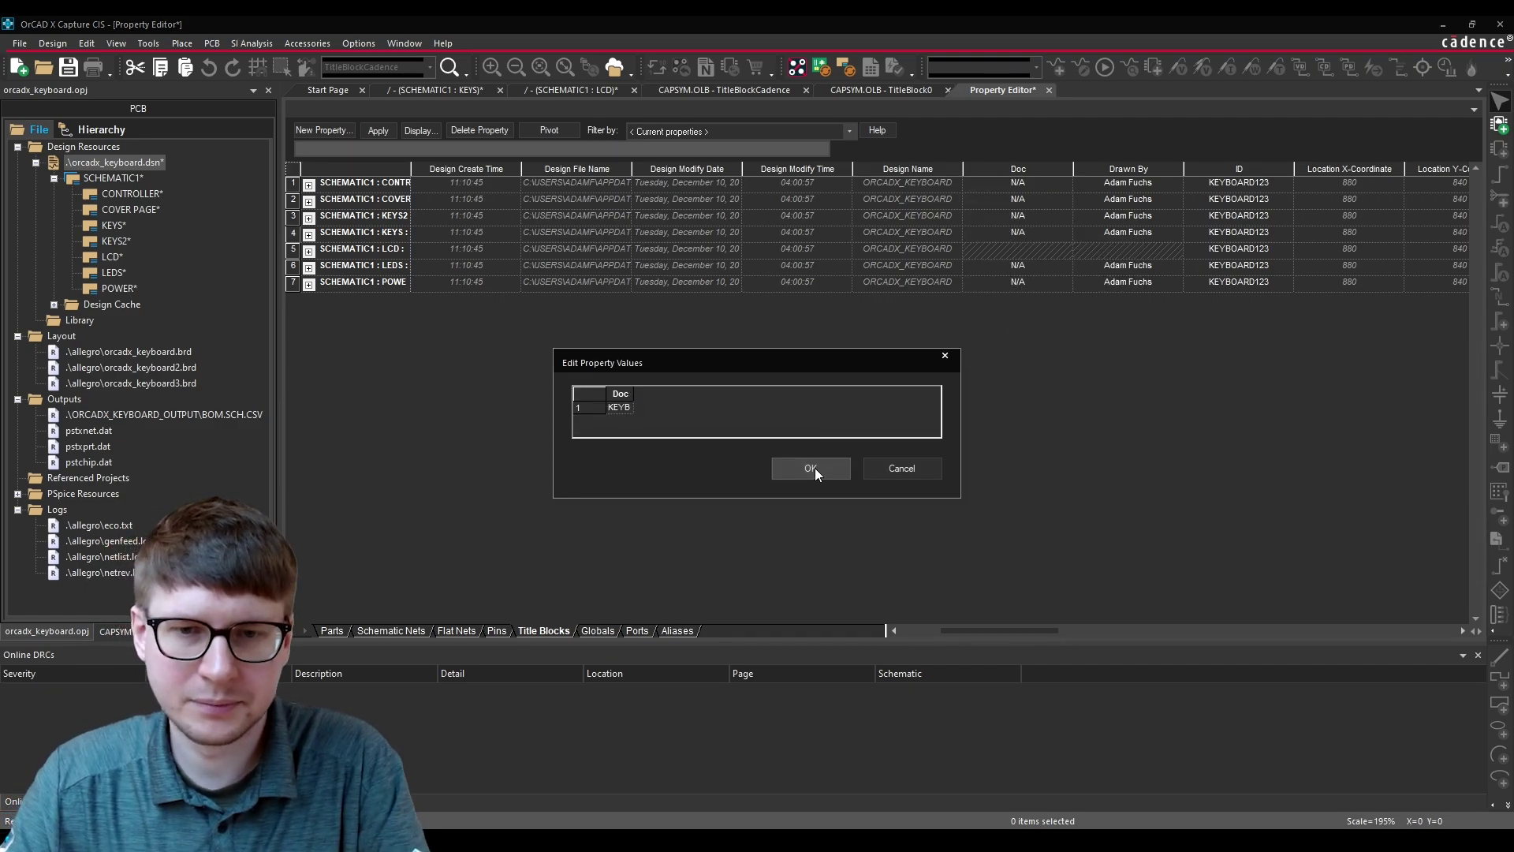
{"action": "left_click", "coordinate": [814, 468]}
{"action": "left_click", "coordinate": [1049, 90]}
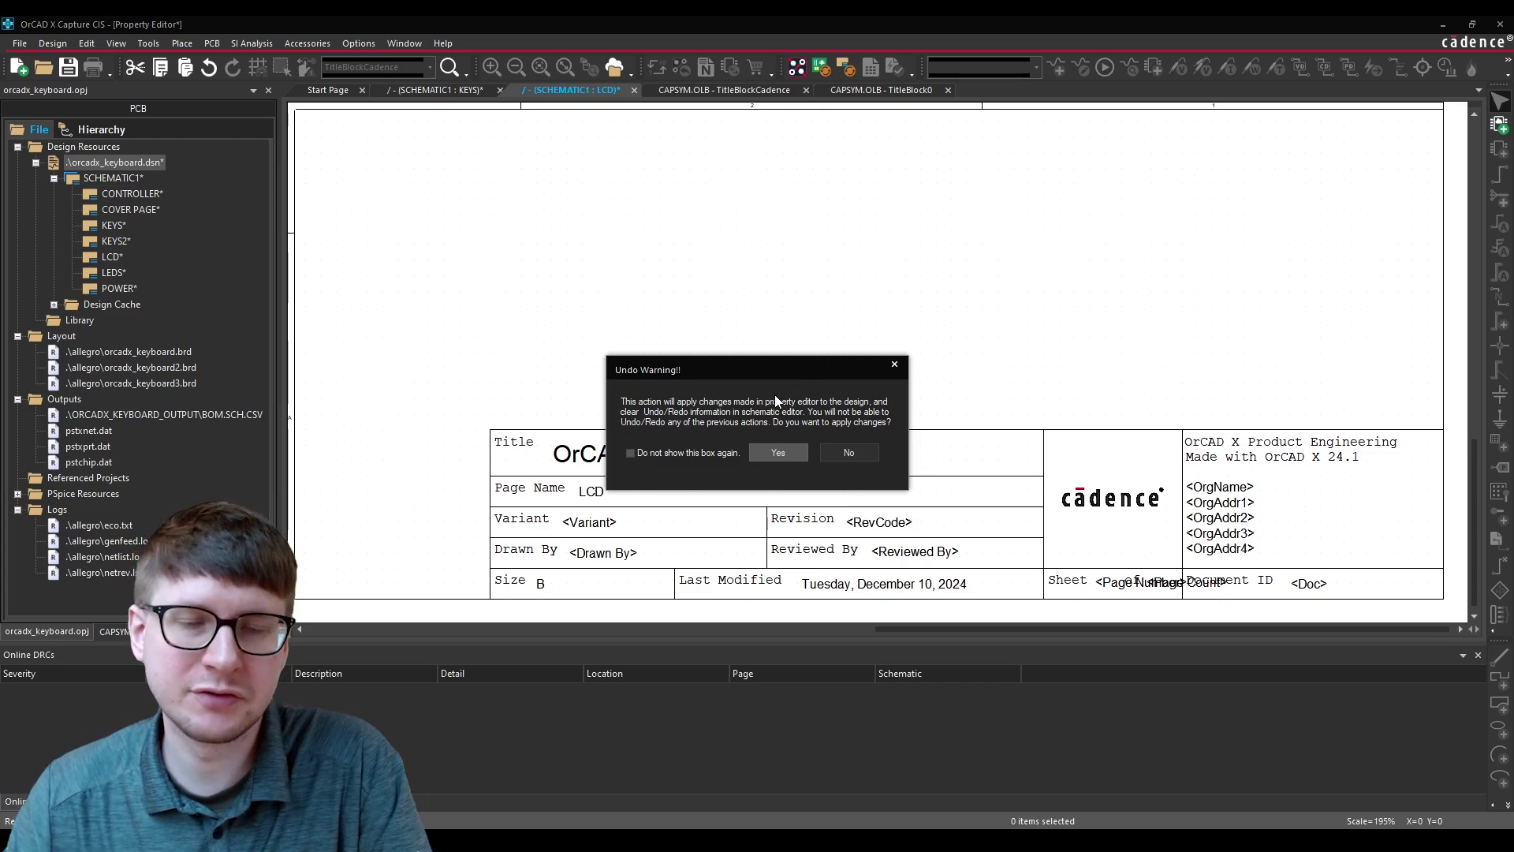
{"action": "left_click", "coordinate": [779, 456]}
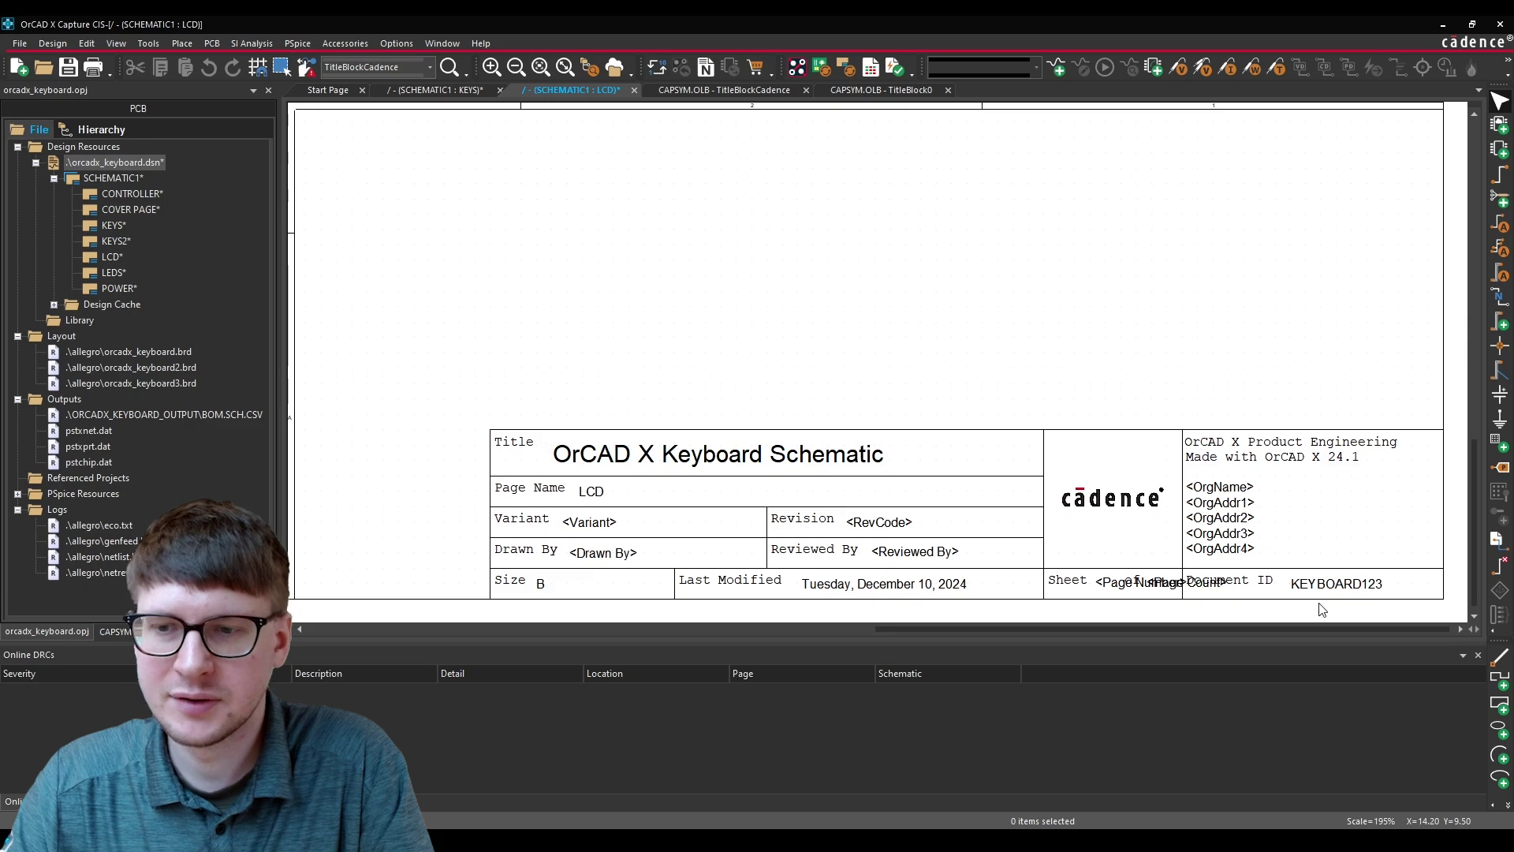
Step: Open the CONTROLLER page, inspect the sheet number and Document ID in its title block, and save the page
{"action": "double_click", "coordinate": [152, 197]}
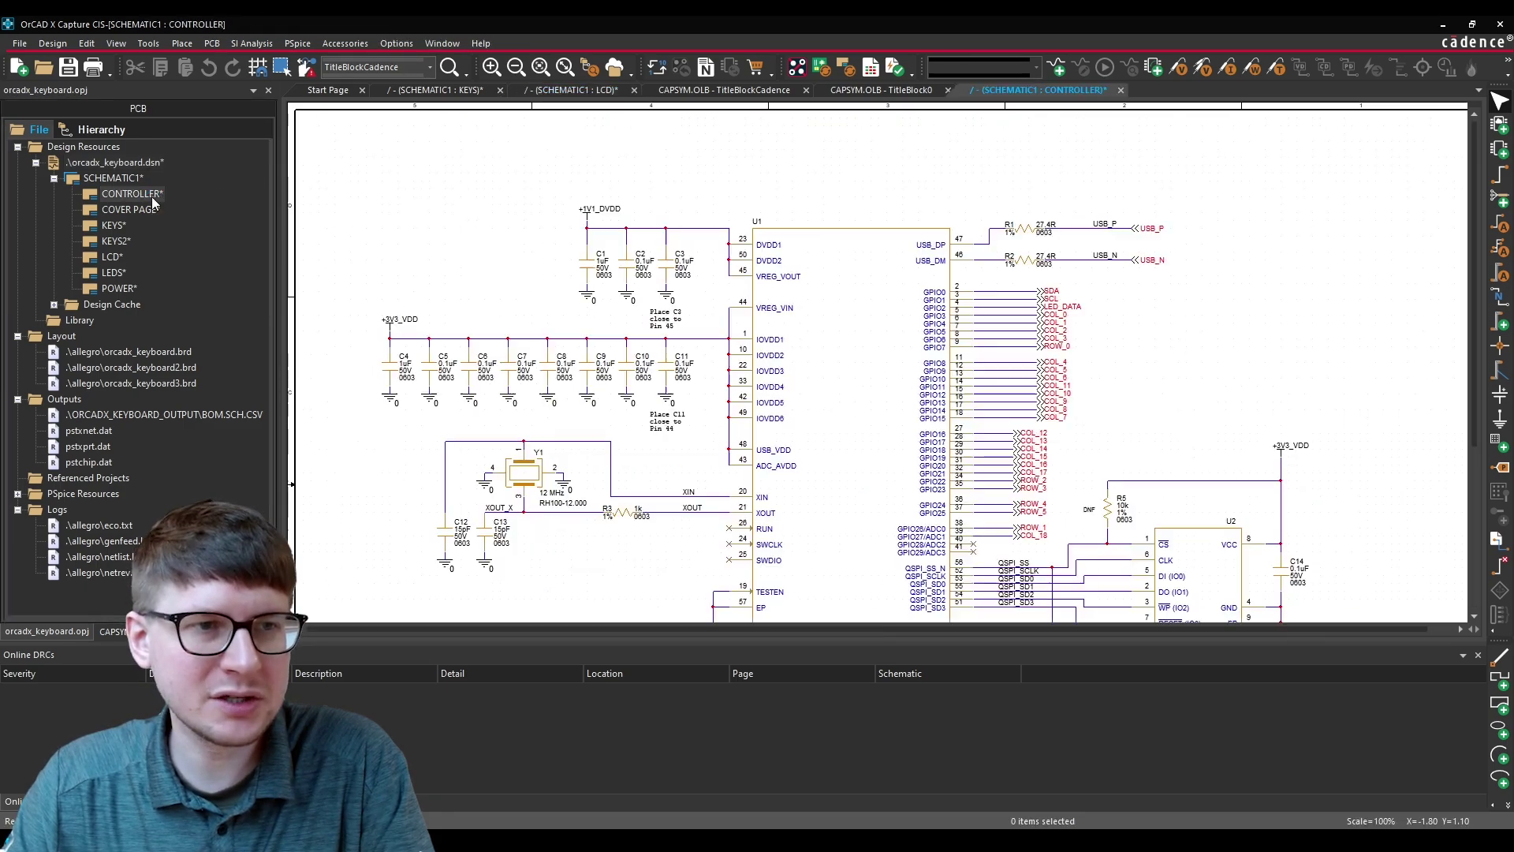
{"action": "middle_click", "coordinate": [1088, 486]}
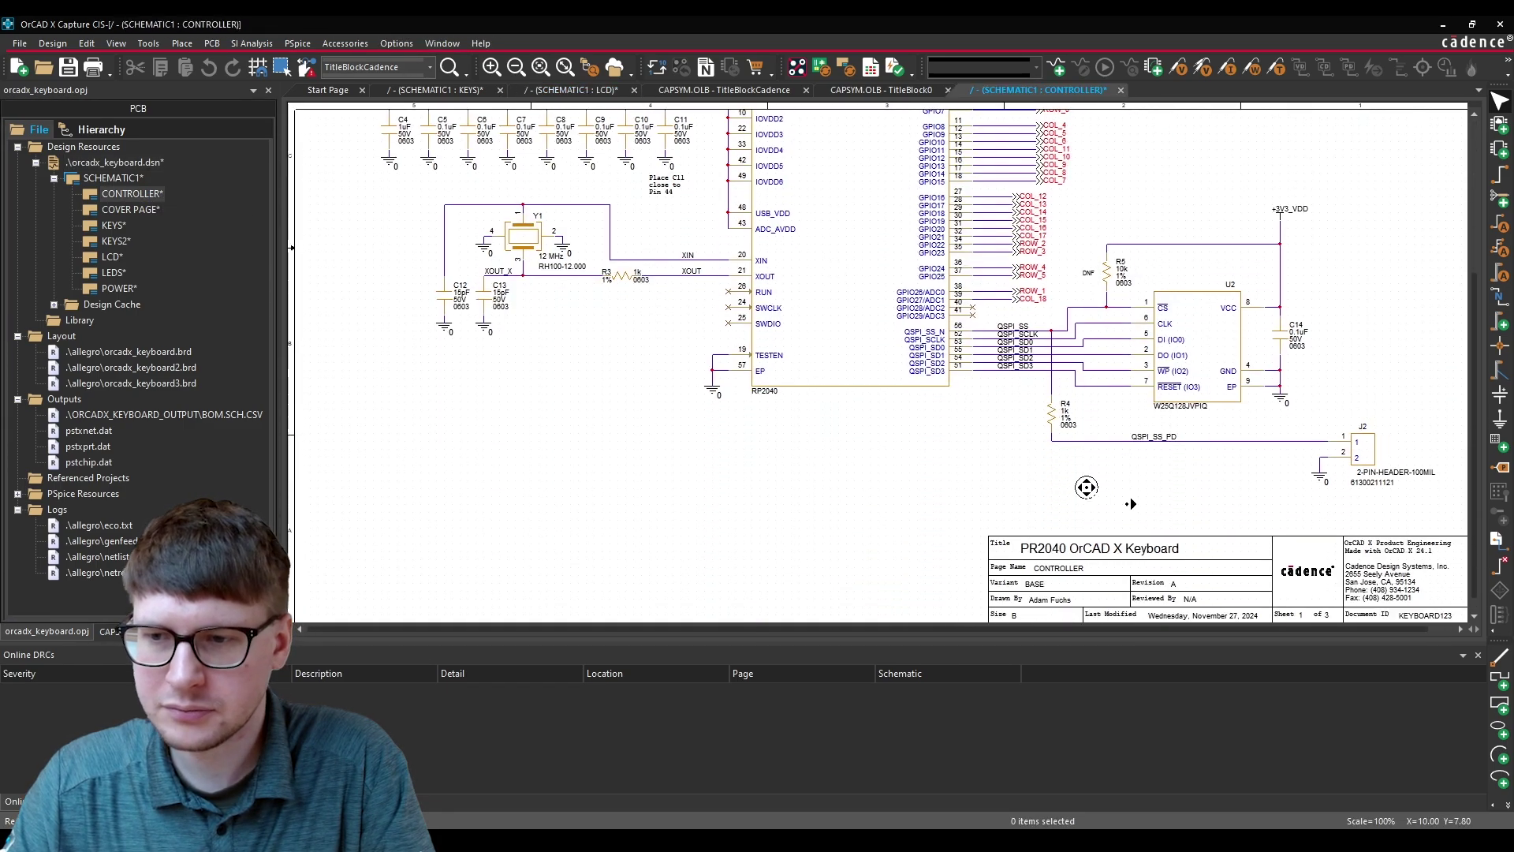
{"action": "middle_click", "coordinate": [1088, 488]}
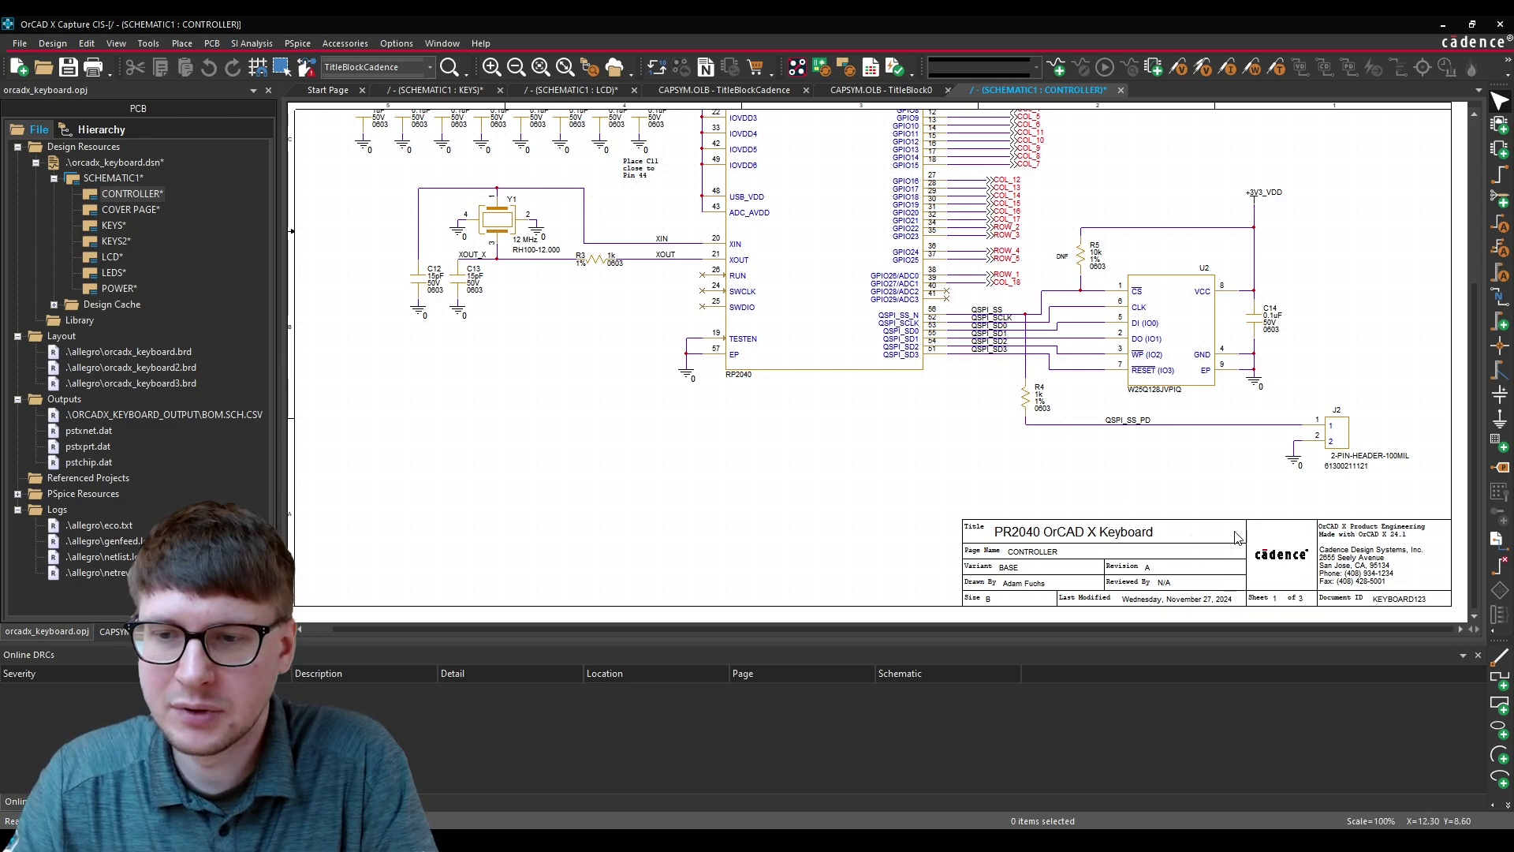
{"action": "scroll", "coordinate": [1338, 620], "scroll_direction": "up", "scroll_amount": 5, "text": "ctrl"}
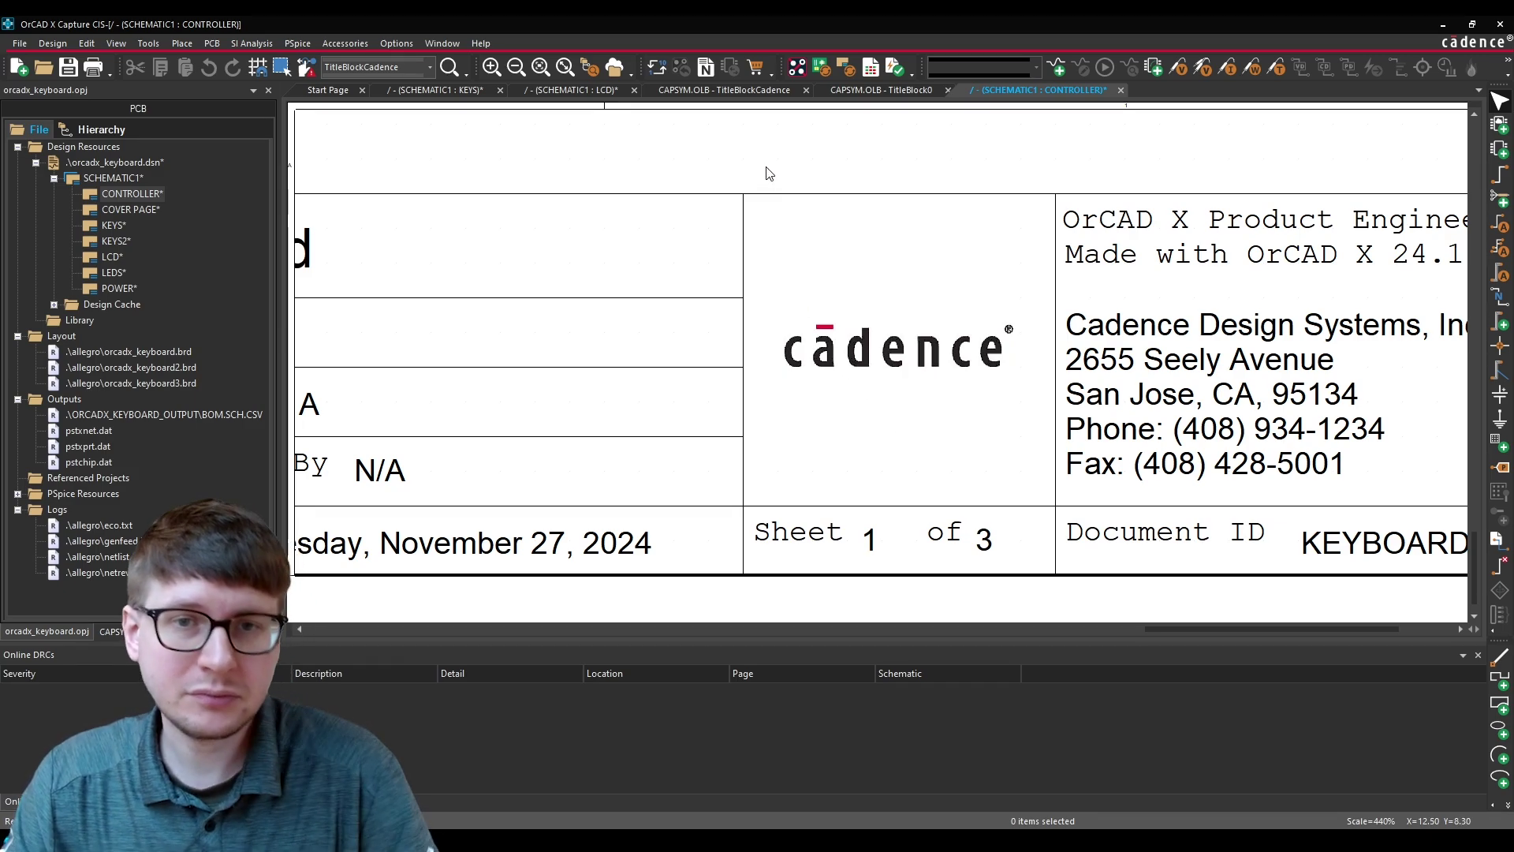
{"action": "scroll", "coordinate": [769, 175], "scroll_direction": "down", "scroll_amount": 4, "text": "ctrl"}
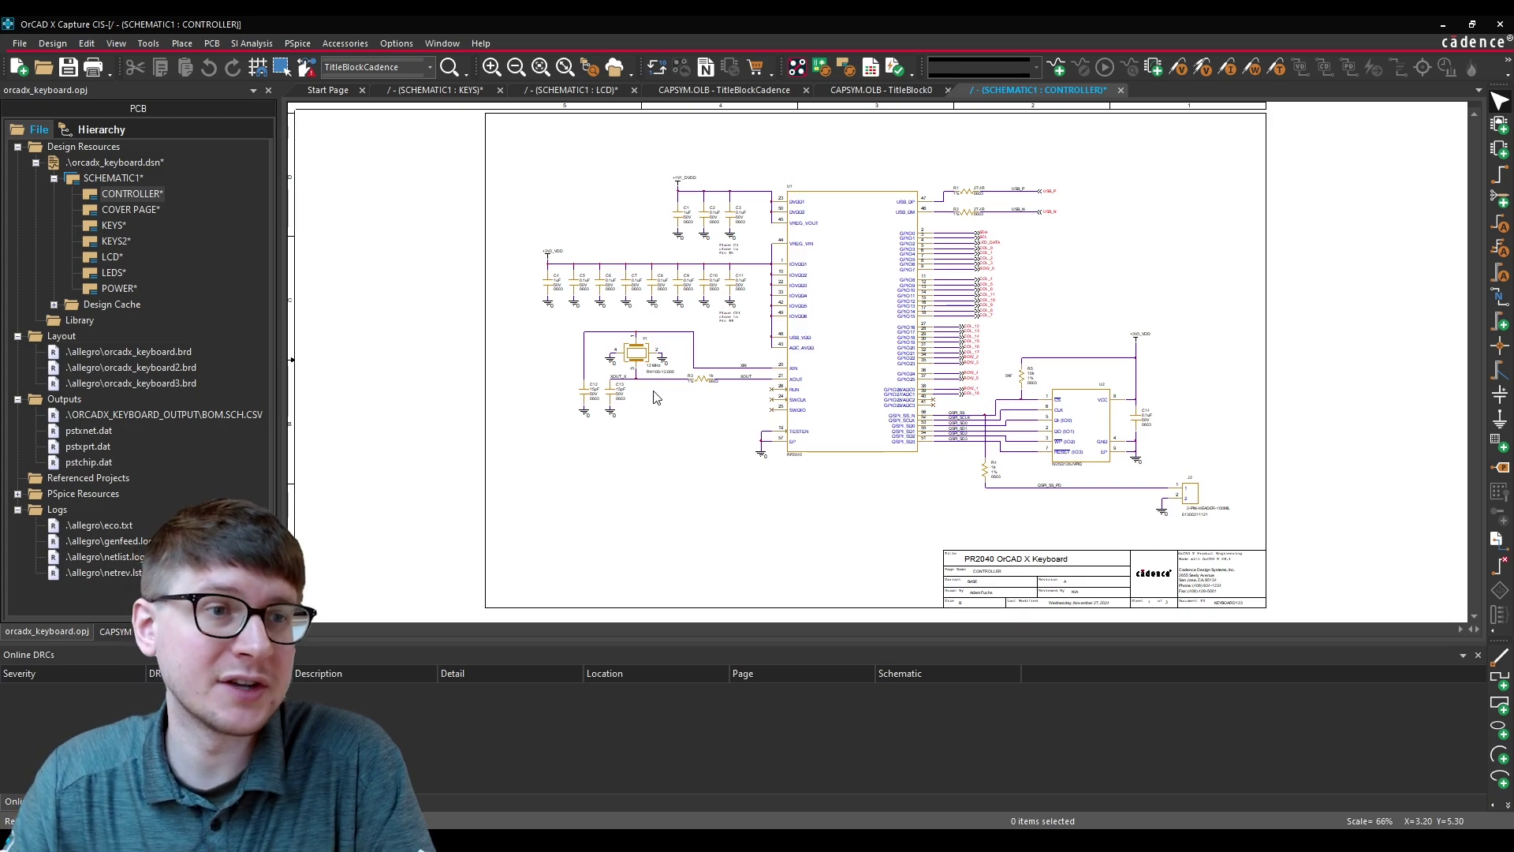
{"action": "left_click", "coordinate": [18, 48]}
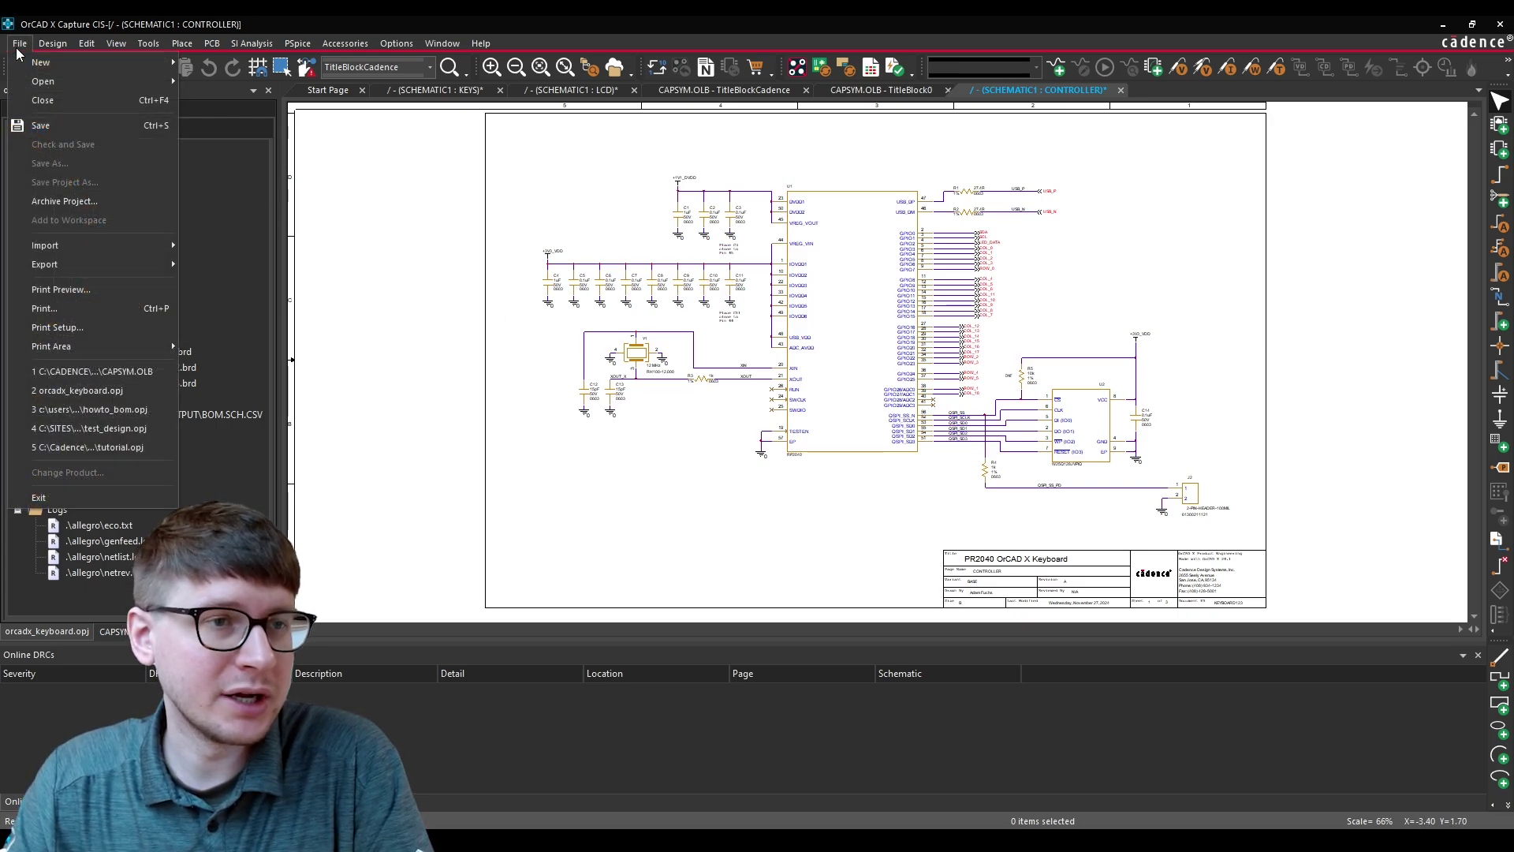
{"action": "left_click", "coordinate": [45, 132]}
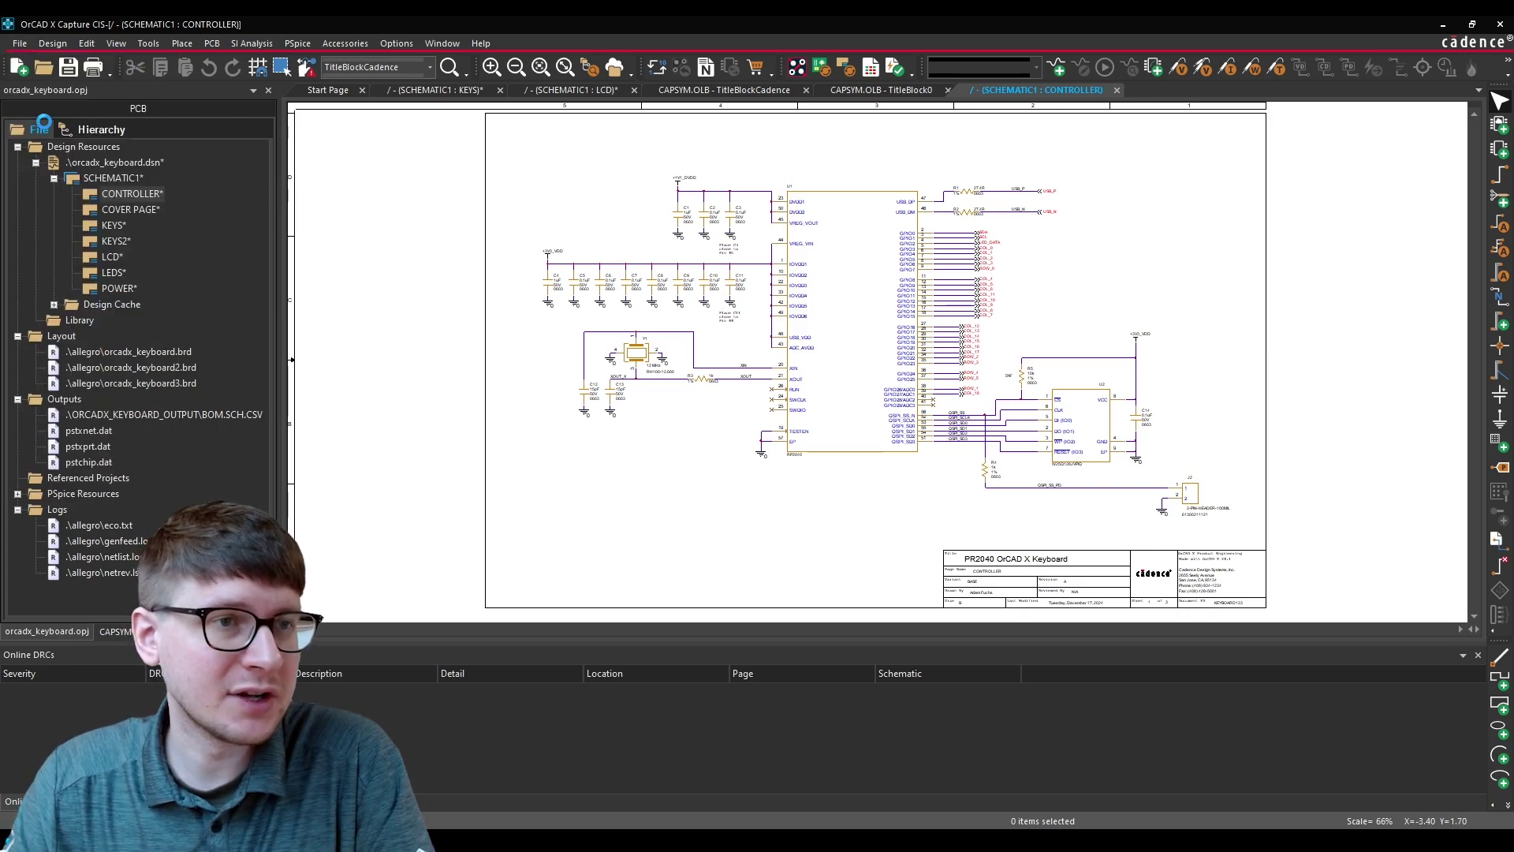
Step: Annotate the entire orcadx_keyboard.dsn design with an incremental reference update and PM page ordering, accepting the loss of undo history and the design save
{"action": "left_click", "coordinate": [93, 163]}
{"action": "right_click", "coordinate": [94, 162]}
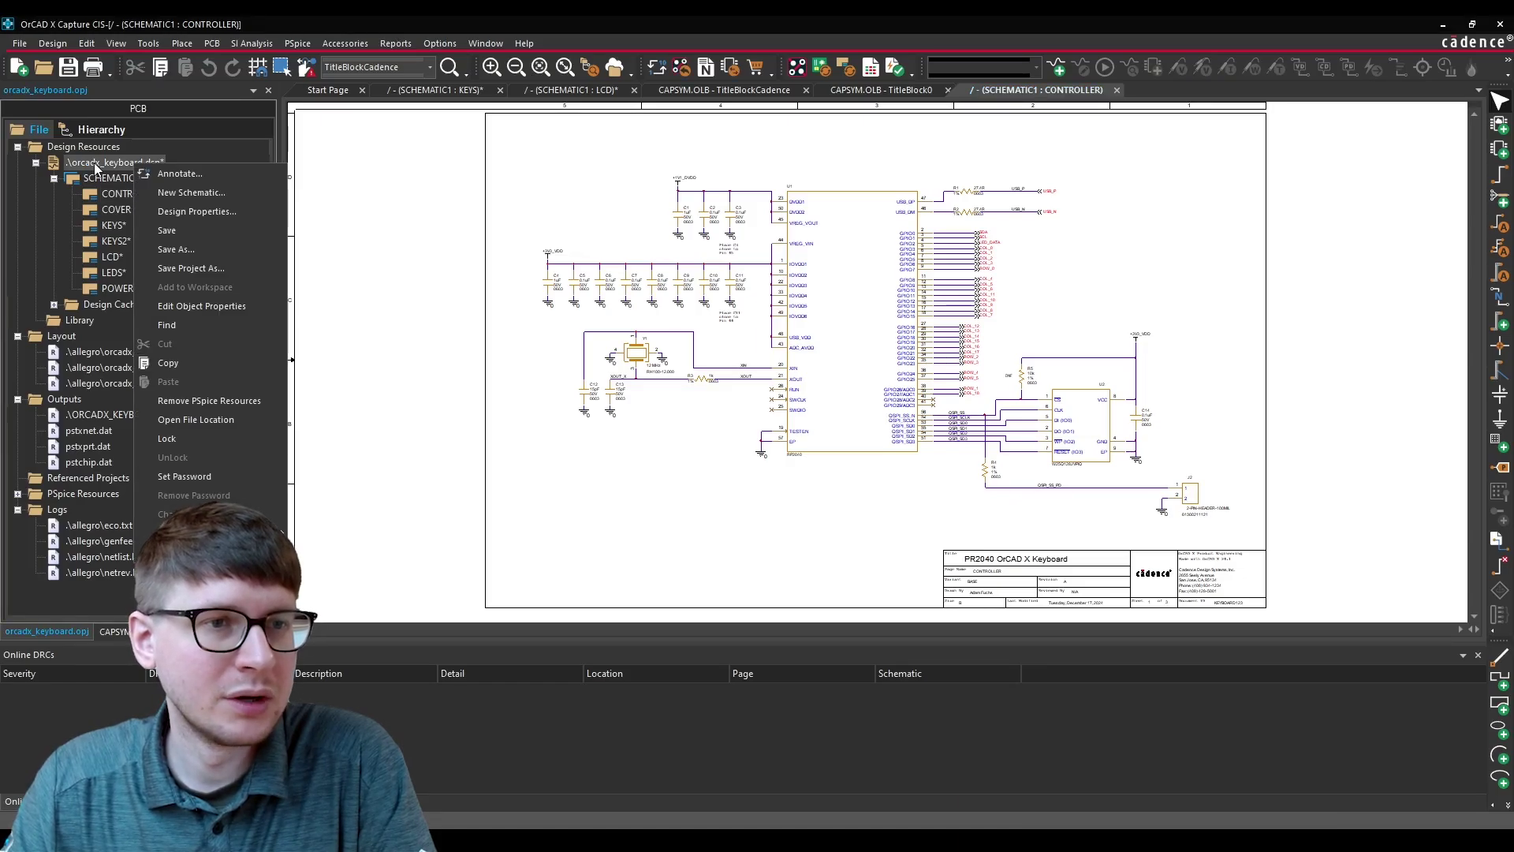
{"action": "left_click", "coordinate": [151, 175]}
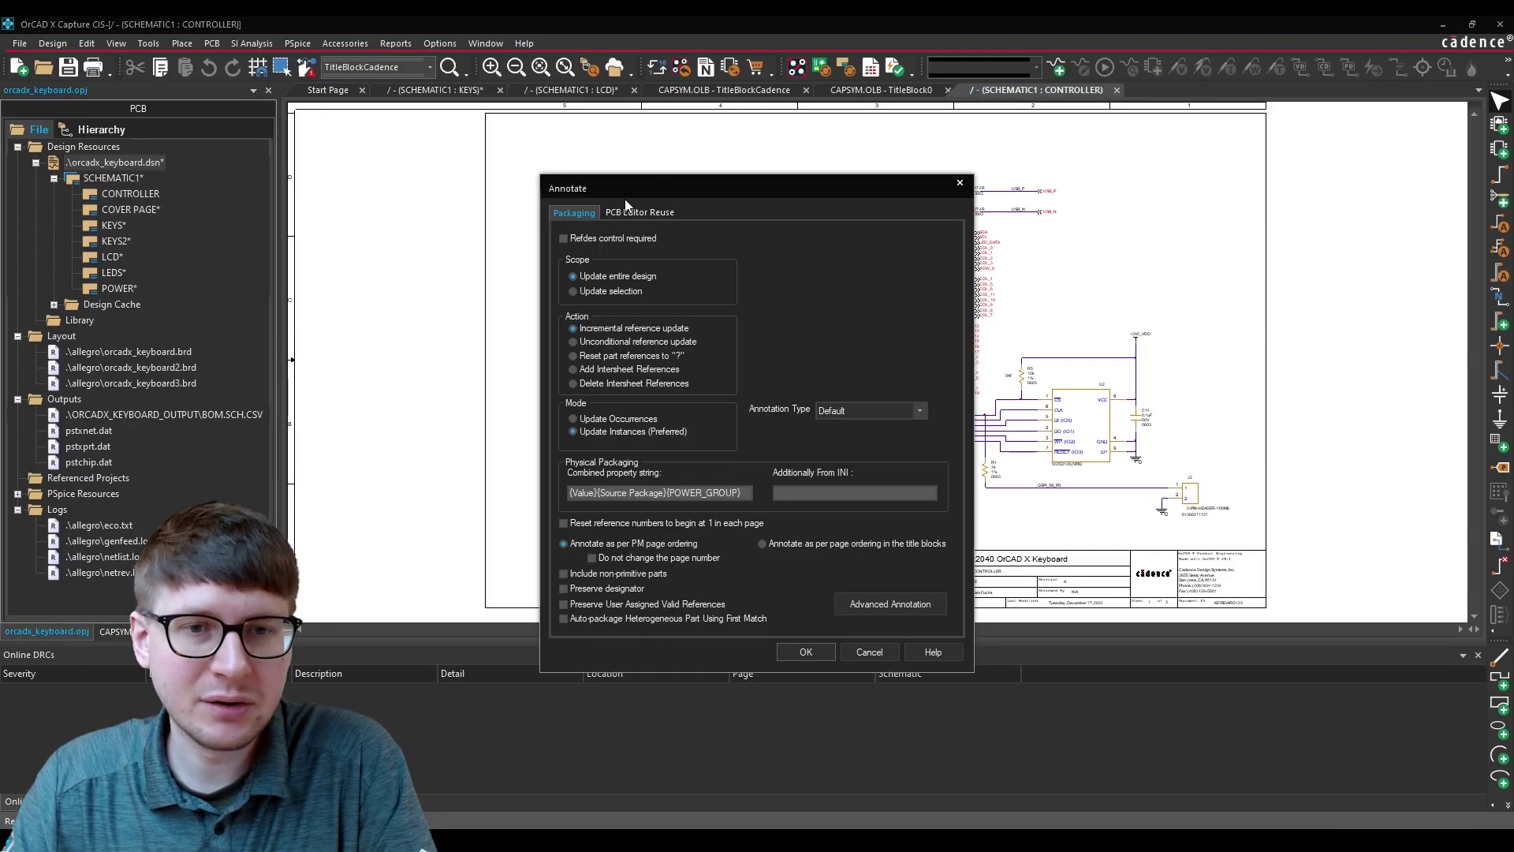
{"action": "left_click_drag", "start_coordinate": [689, 190], "coordinate": [683, 146]}
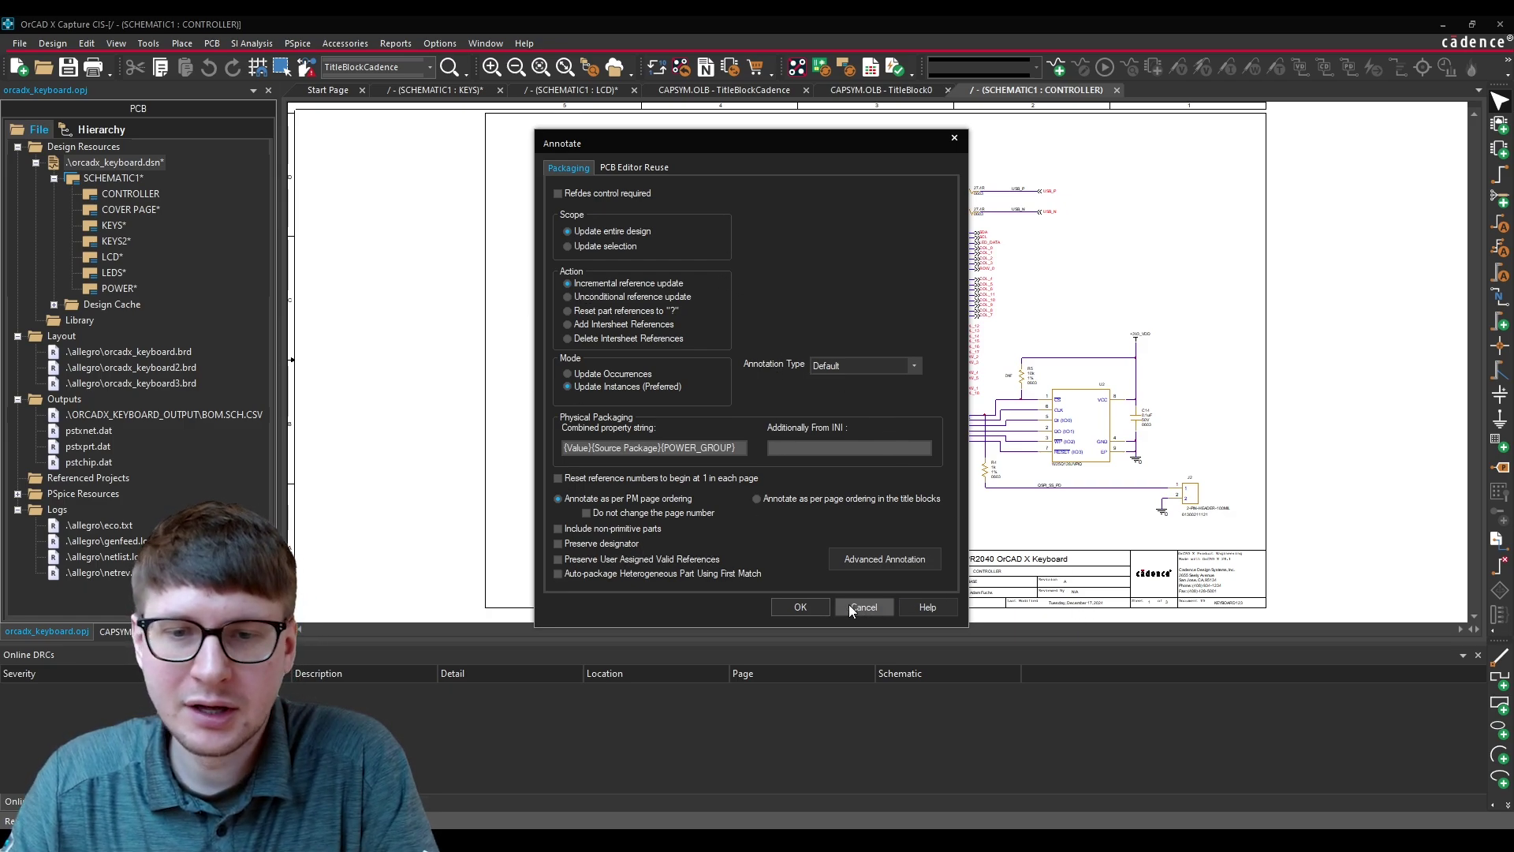
{"action": "left_click", "coordinate": [799, 608]}
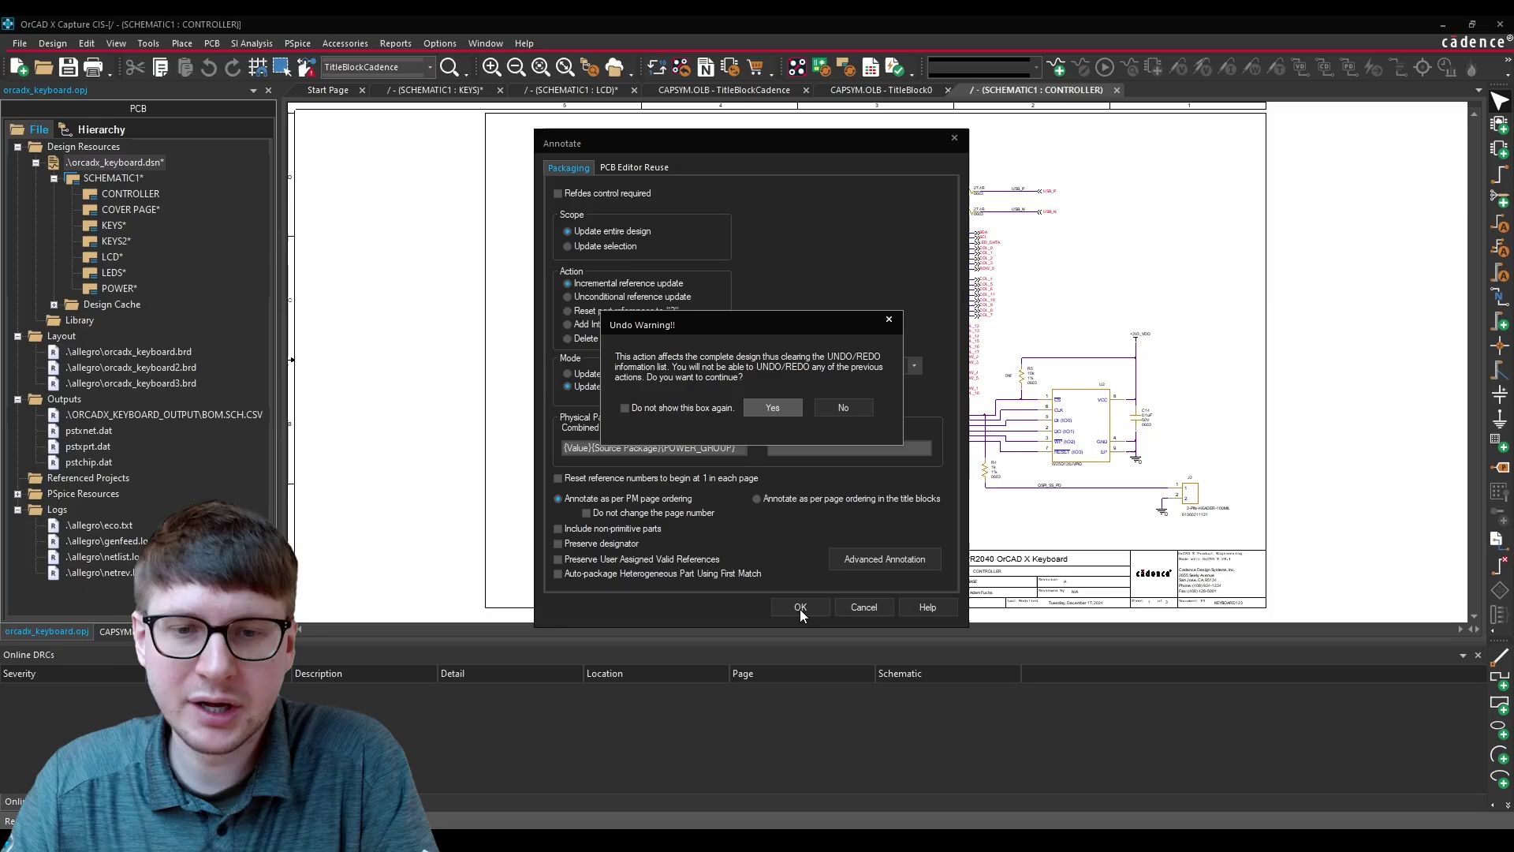
{"action": "left_click", "coordinate": [787, 407]}
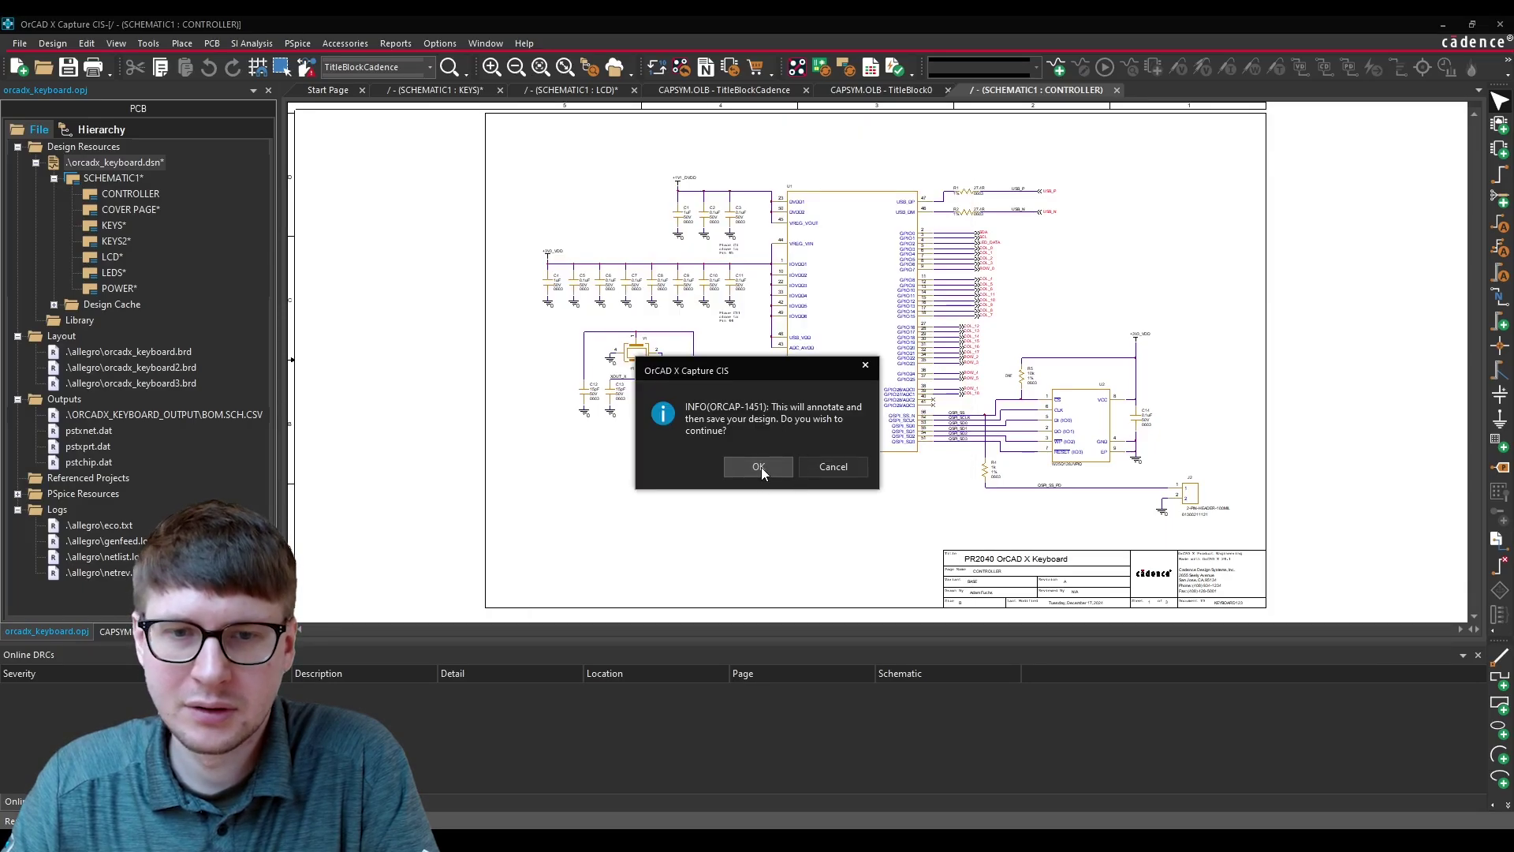
{"action": "left_click", "coordinate": [759, 467]}
{"action": "left_click", "coordinate": [787, 471]}
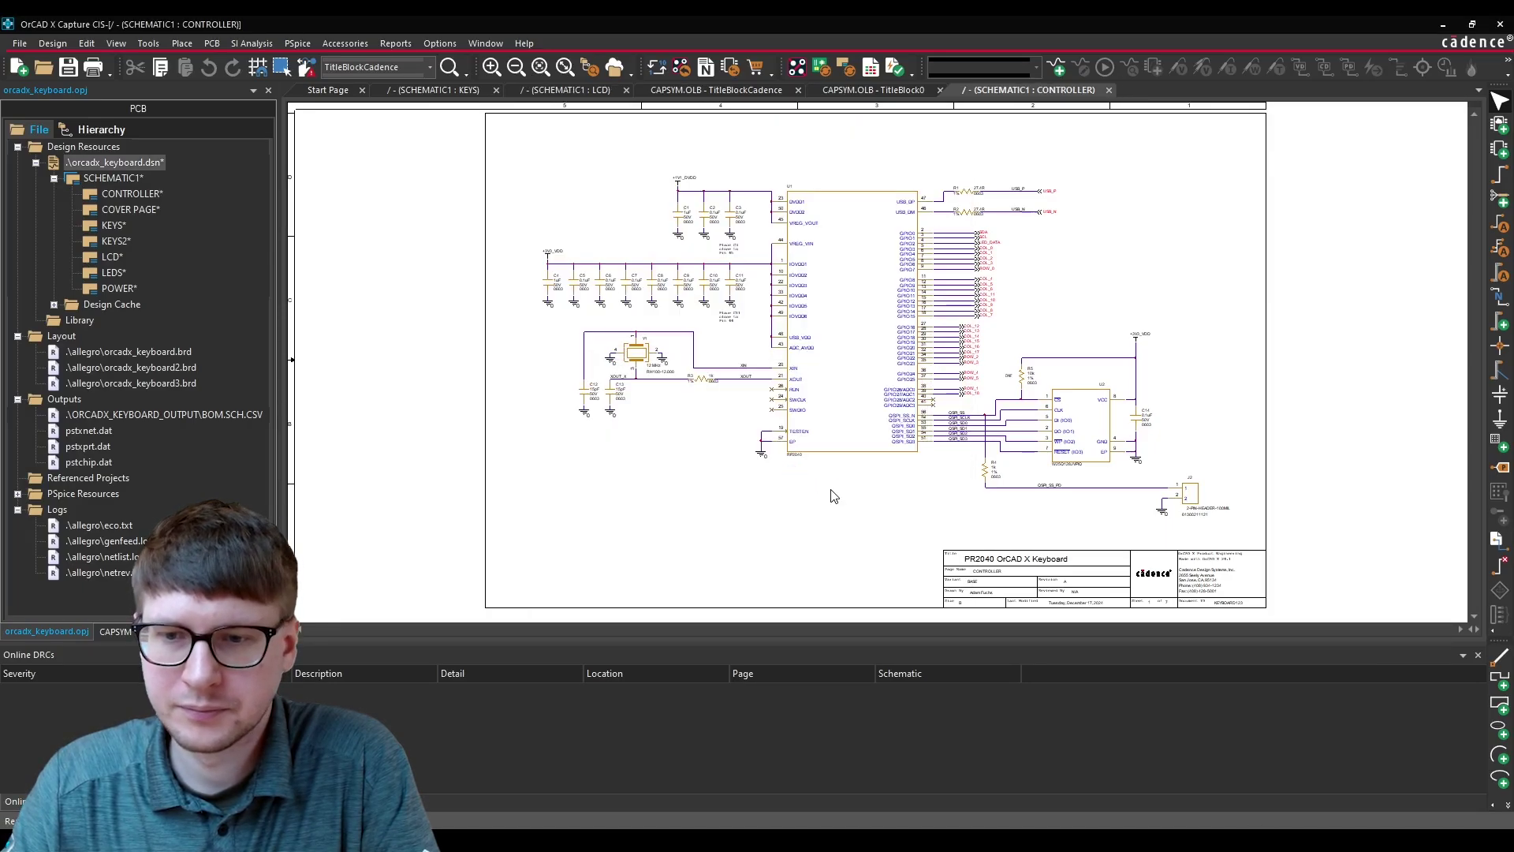
Step: Inspect the sheet number in the CONTROLLER page's title block, return to the full page and select the title block
{"action": "left_click_drag", "start_coordinate": [1078, 523], "coordinate": [1205, 614]}
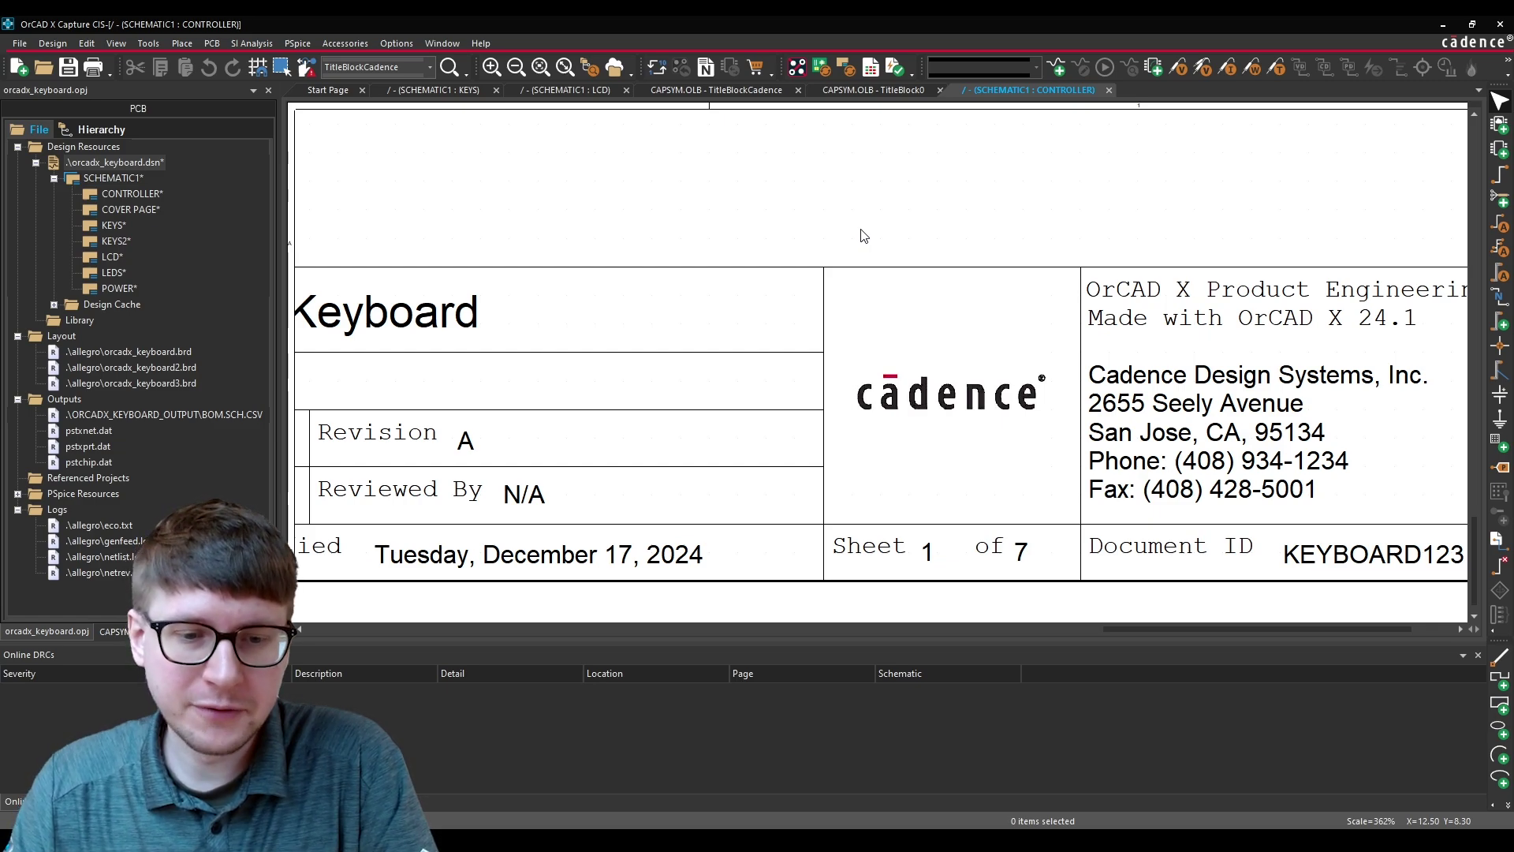
{"action": "scroll", "coordinate": [838, 228], "scroll_direction": "down", "scroll_amount": 5, "text": "ctrl"}
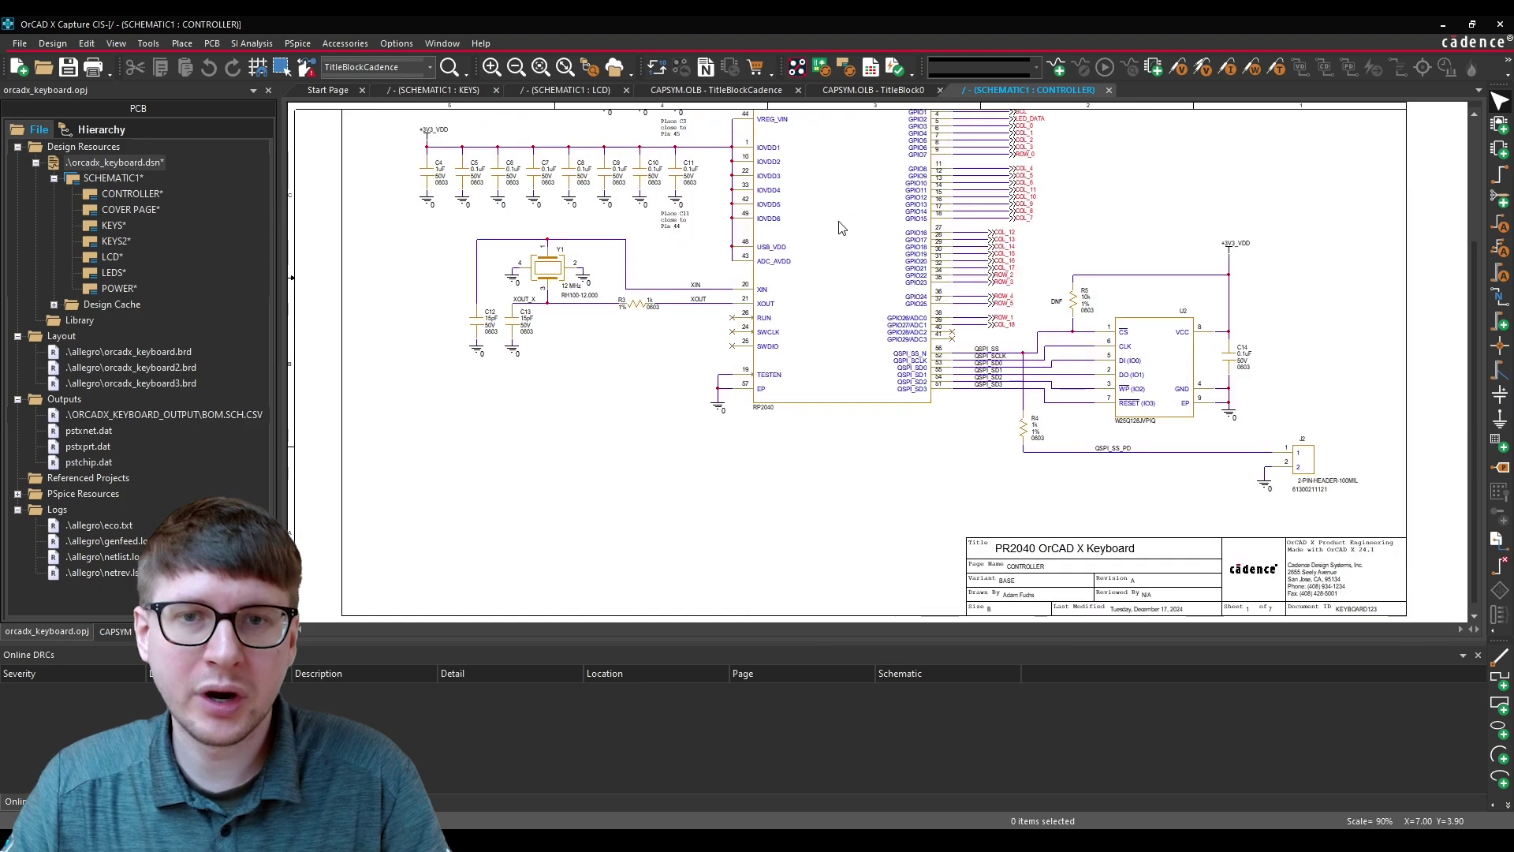
{"action": "scroll", "coordinate": [840, 429], "scroll_direction": "down", "scroll_amount": 2, "text": "ctrl"}
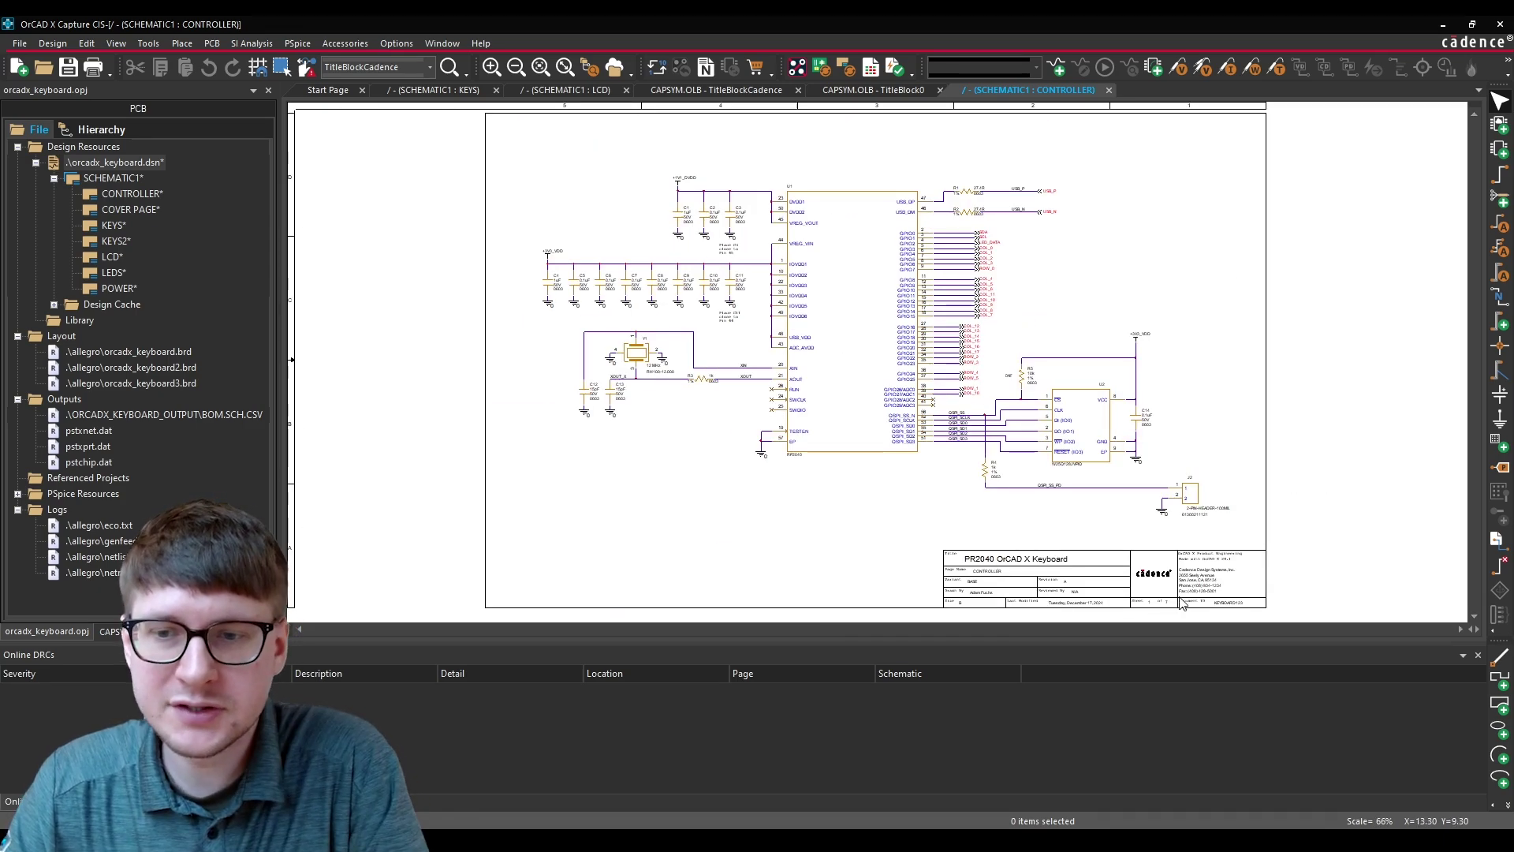
{"action": "left_click", "coordinate": [1028, 574]}
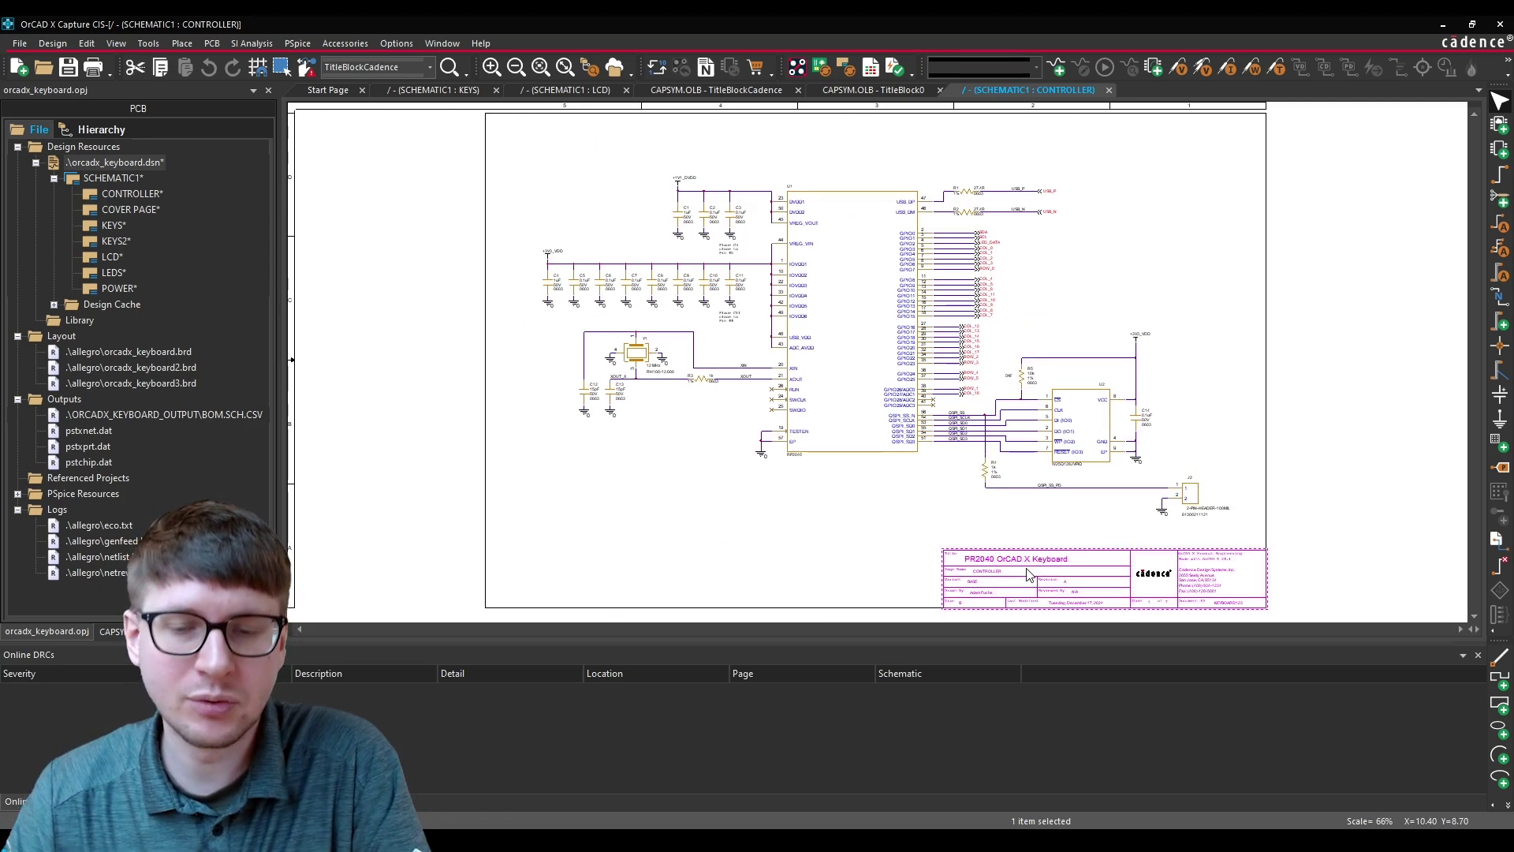